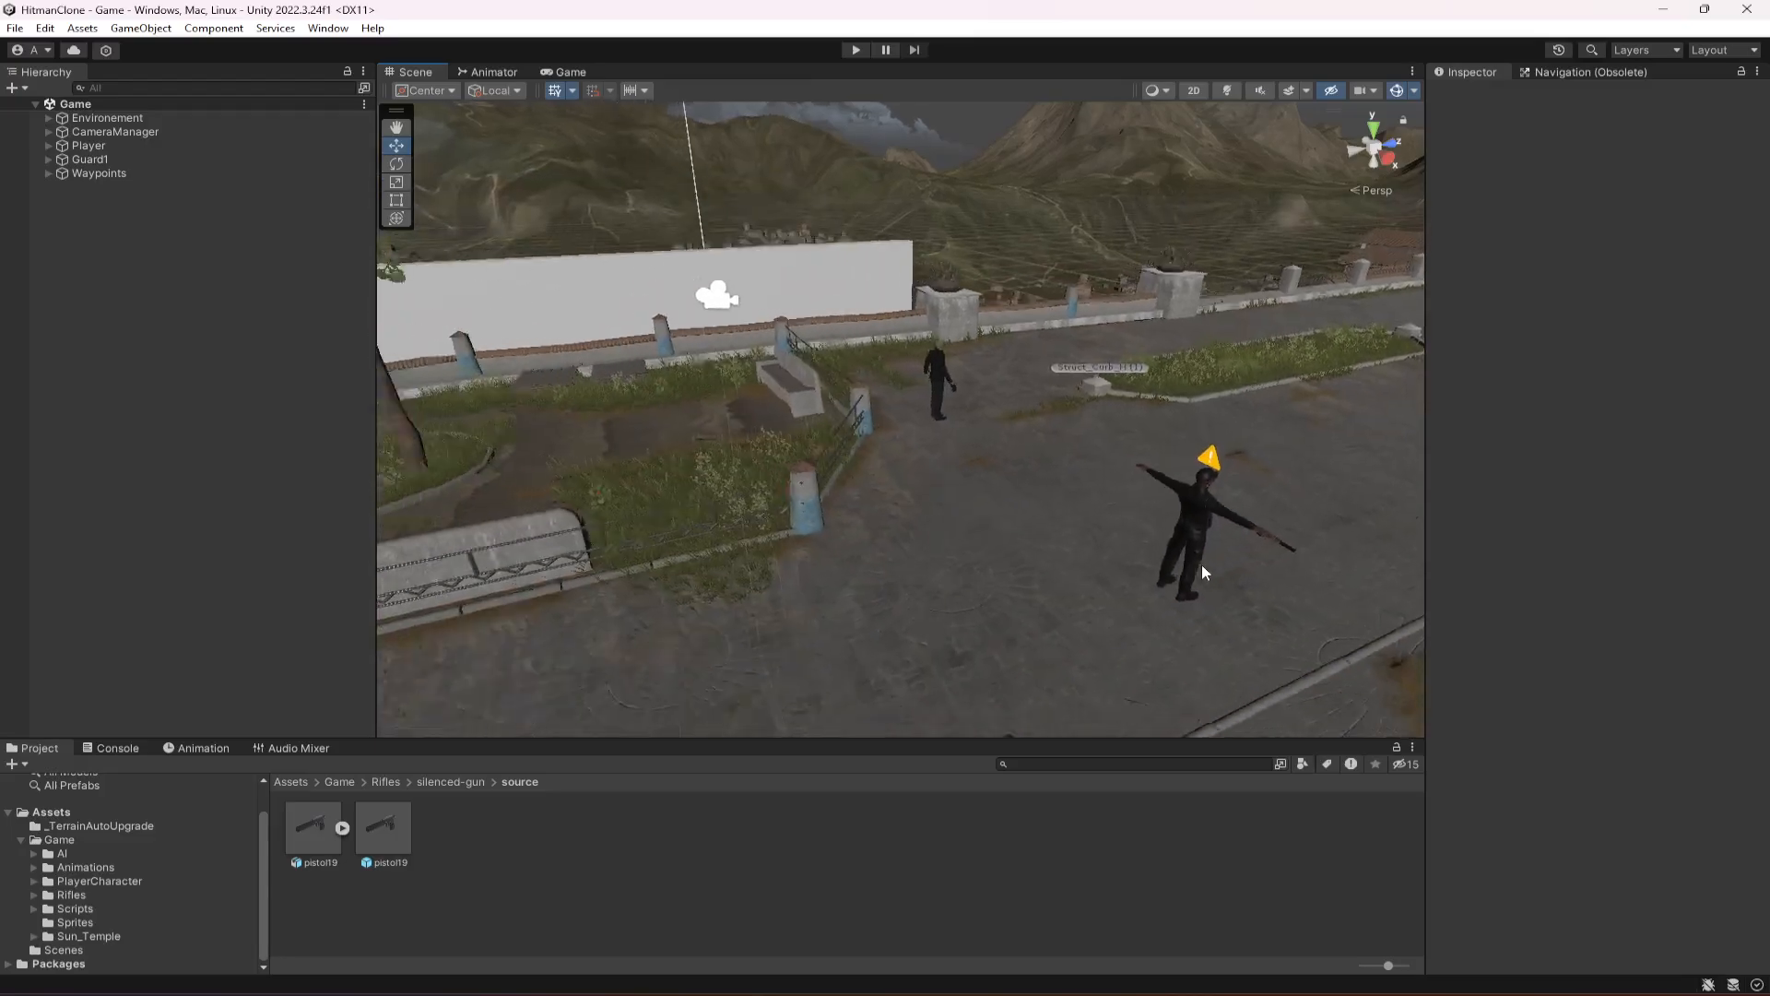
Move Guard1 across the town to the street beside the rock cliffs, at about X 12.7 and Y 20.95.
right_click_drag(1202, 565, 828, 512)
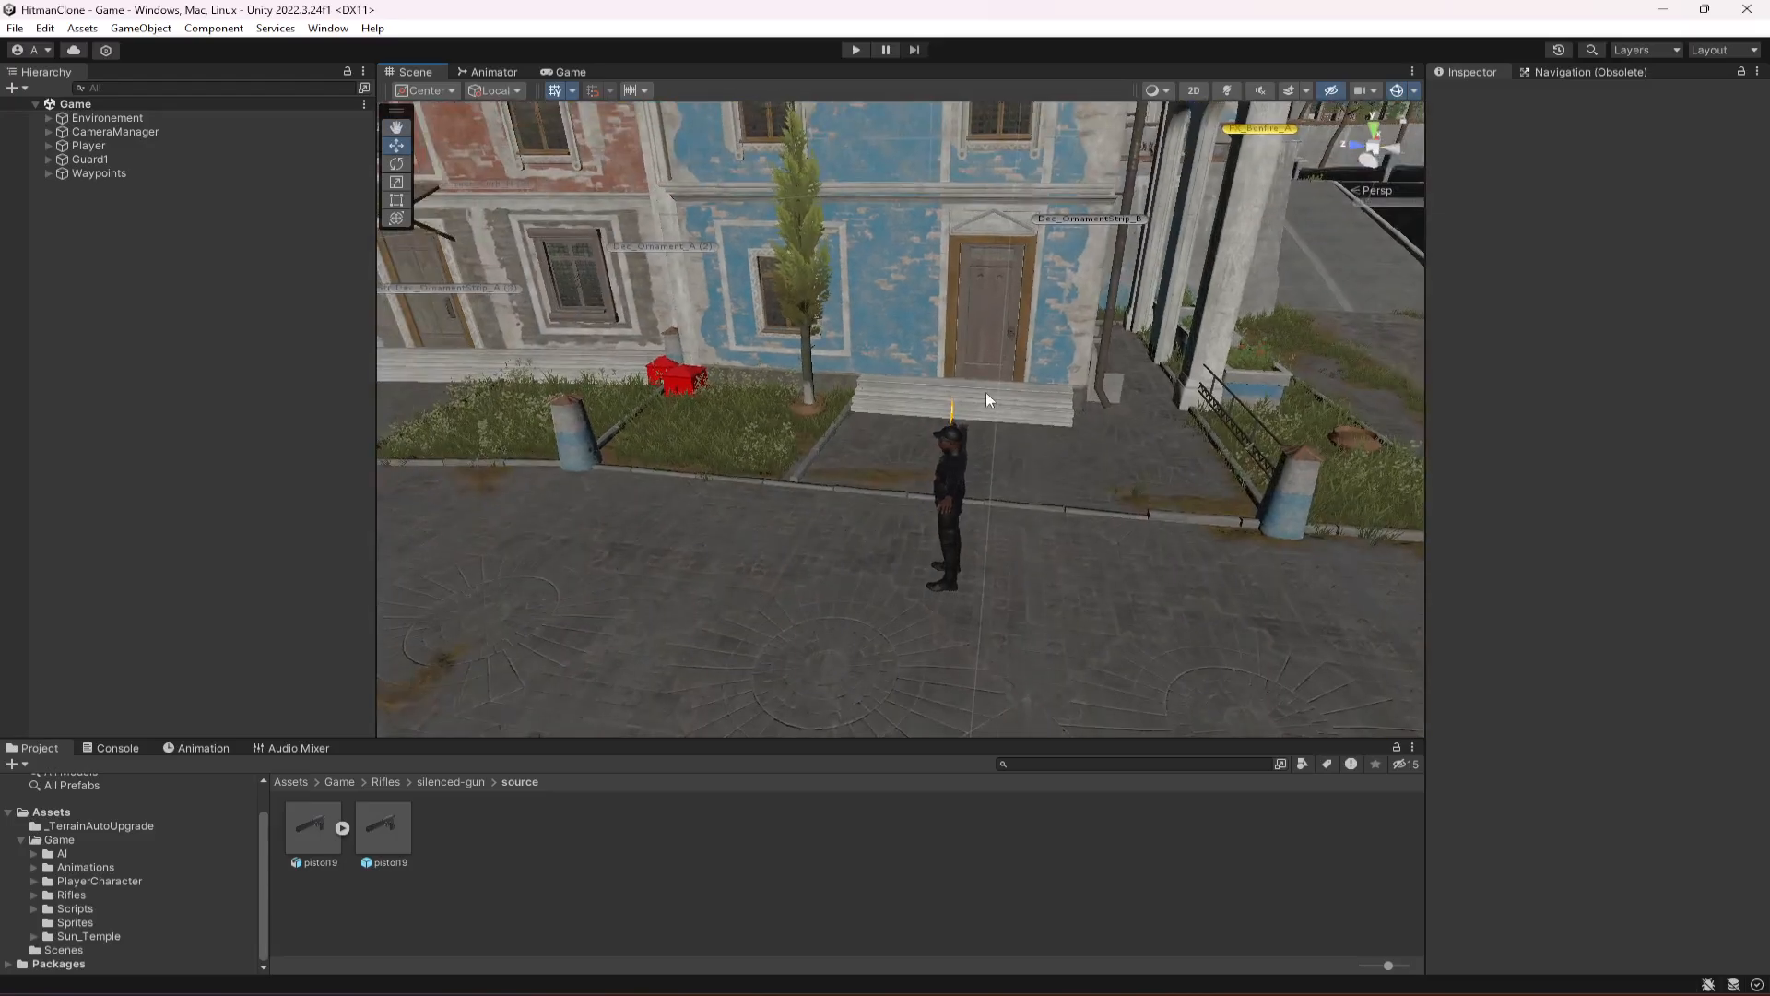
right_click_drag(1137, 347, 907, 462)
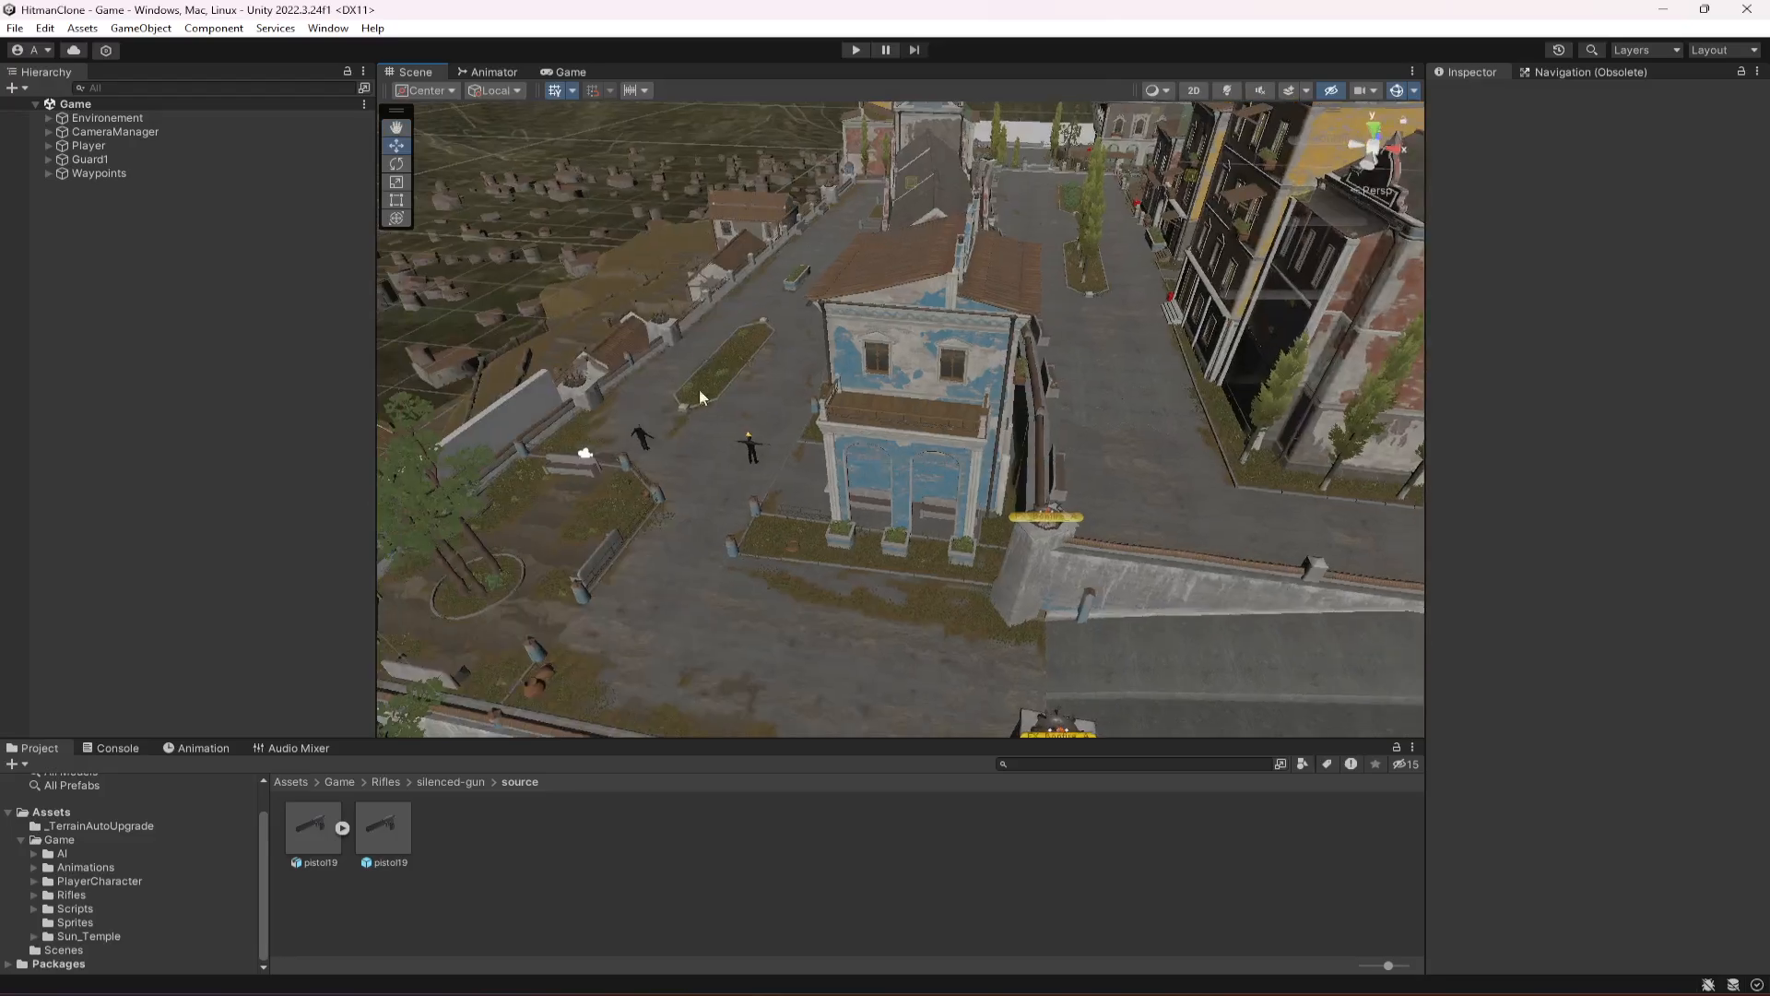
left_click(90, 160)
left_click_drag(818, 479, 1291, 498)
key("f")
left_click_drag(907, 496, 972, 264)
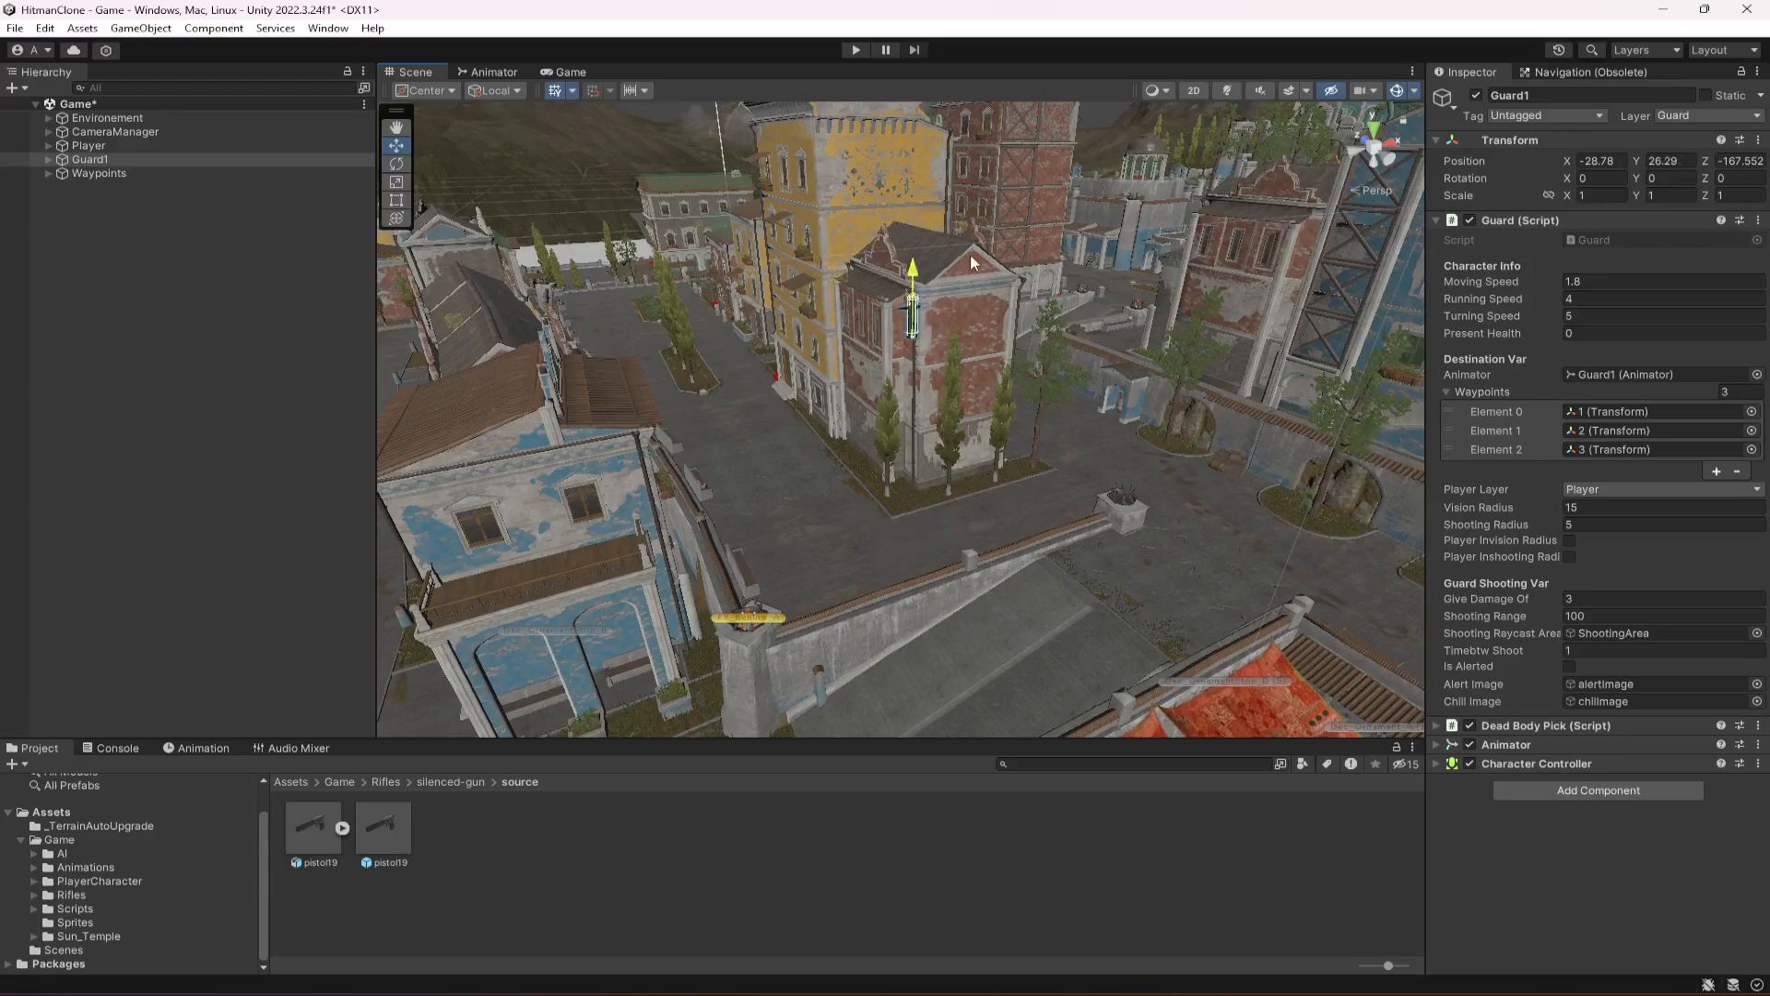
right_click_drag(1034, 445, 1314, 256)
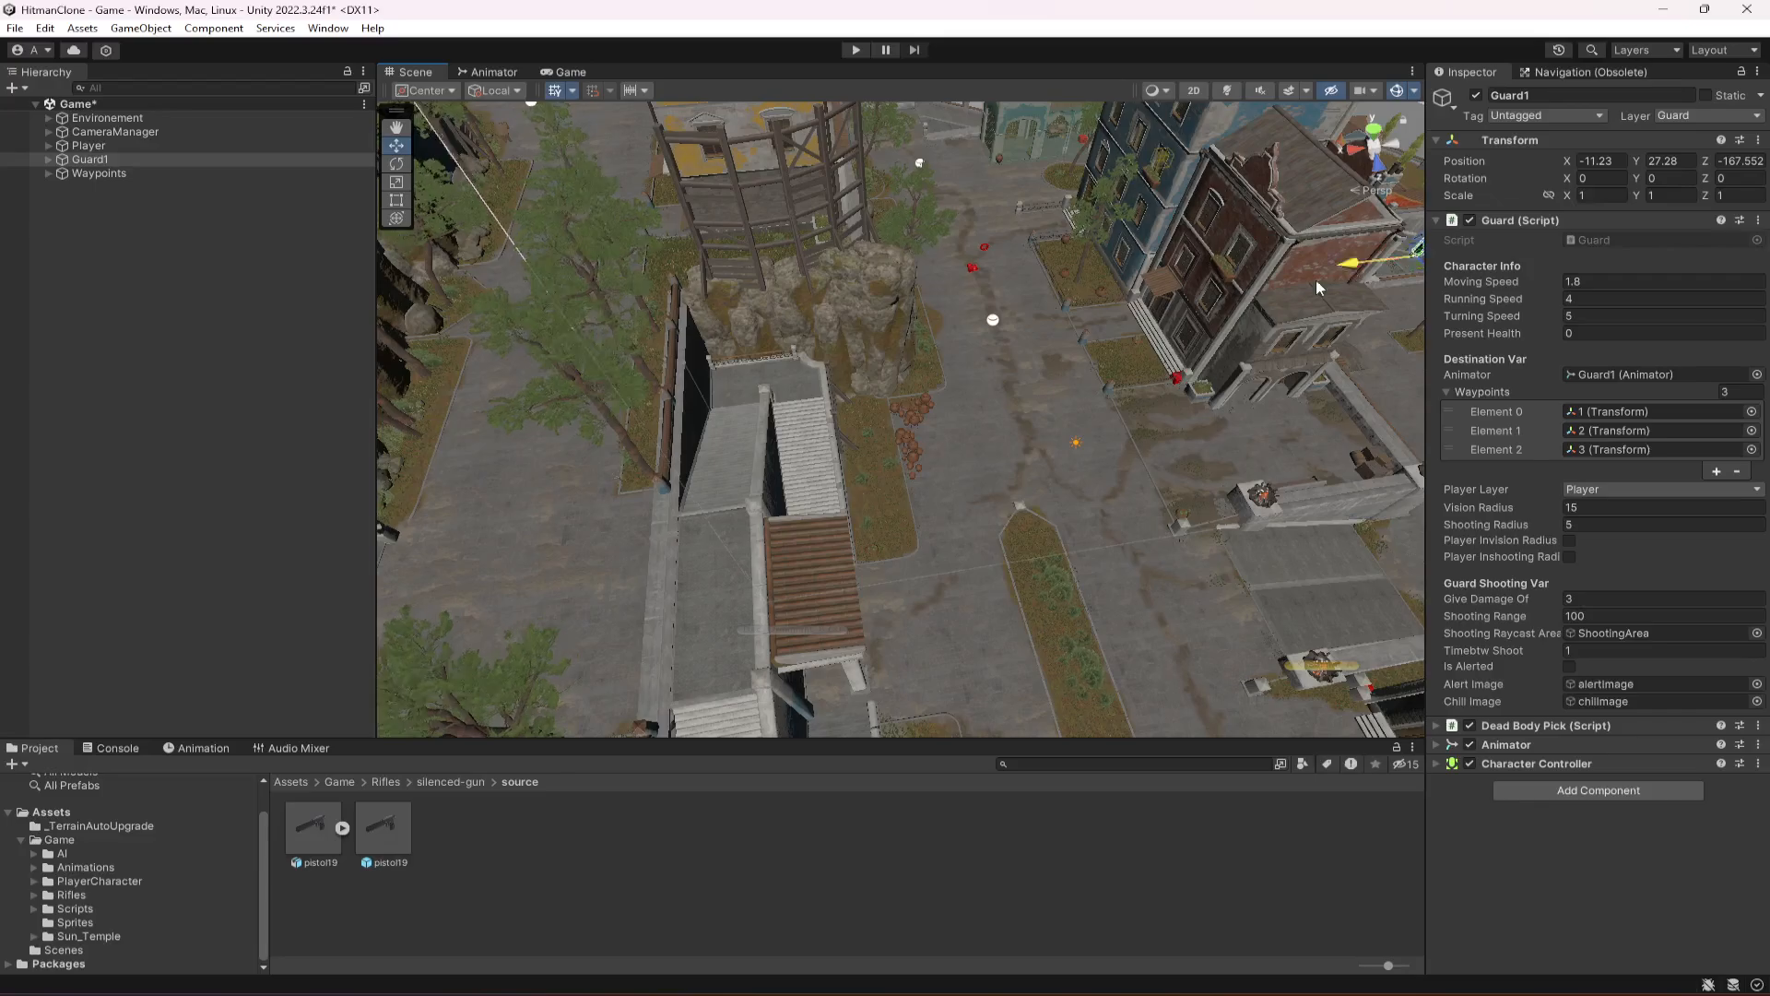
left_click_drag(1315, 279, 1009, 369)
left_click_drag(1070, 244, 1068, 310)
Lower Guard1 onto the street surface, at about Y 19.51.
double_click(174, 159)
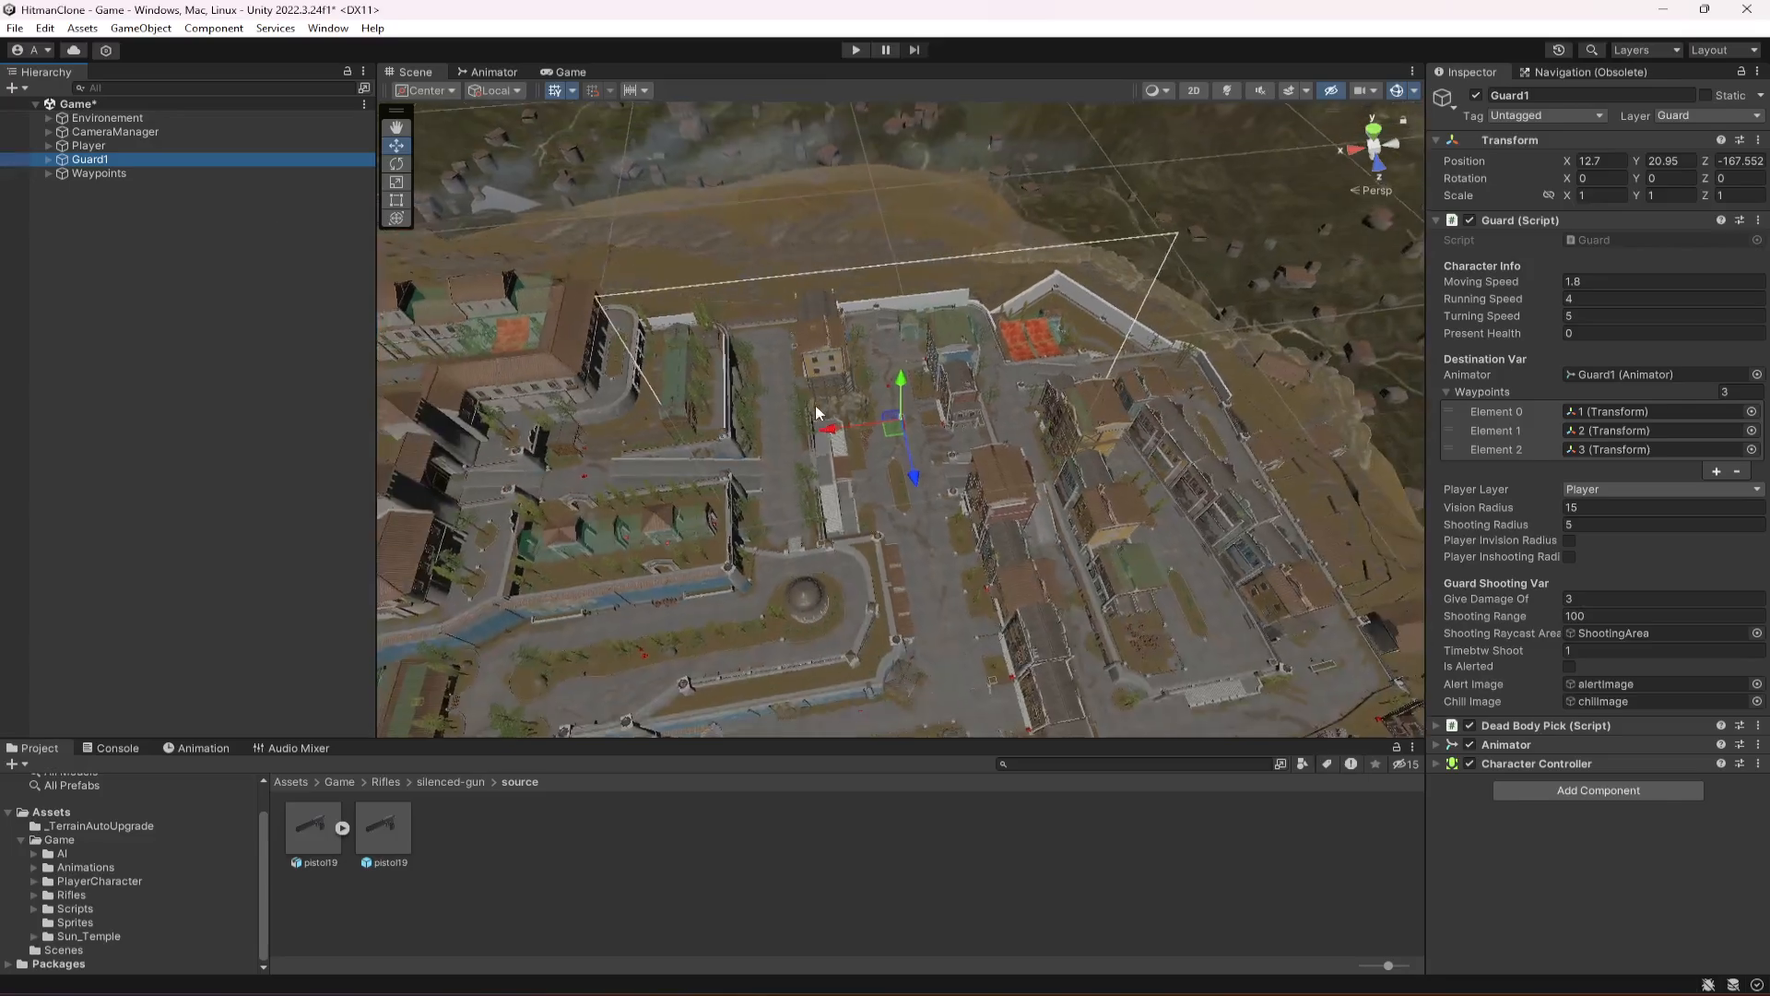
double_click(163, 158)
right_click_drag(1032, 453, 880, 439)
key("s")
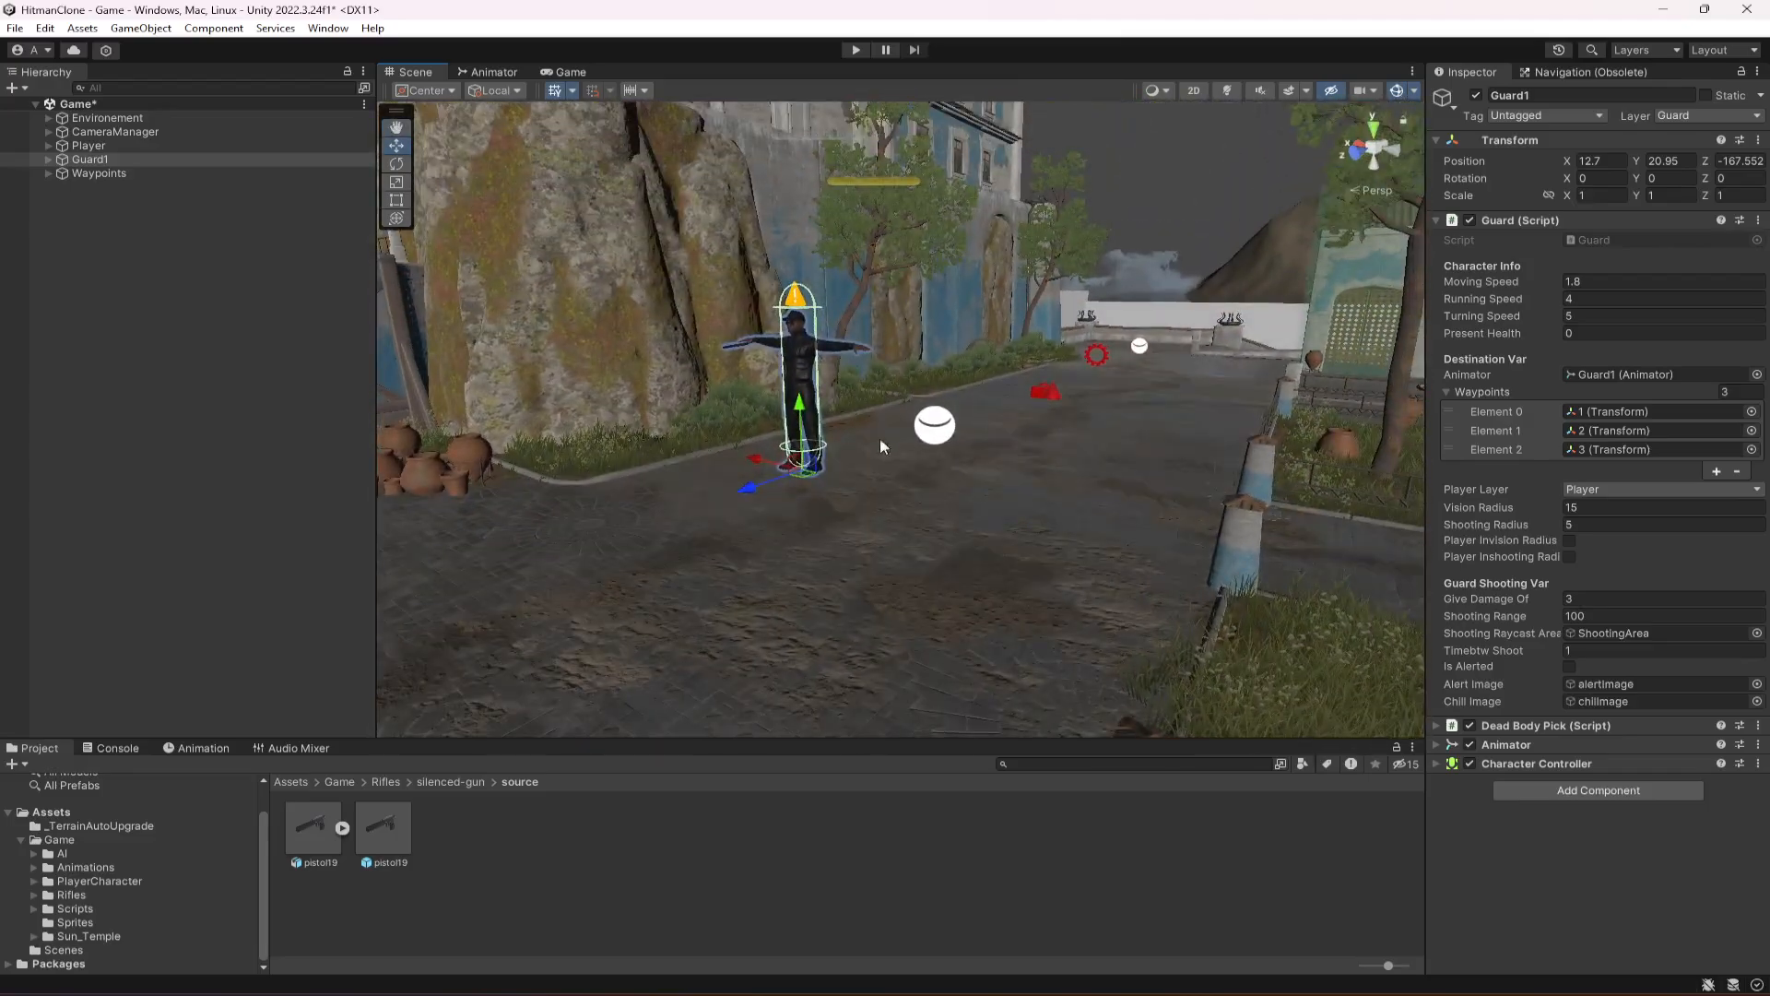
left_click_drag(804, 412, 861, 496)
left_click(202, 232)
right_click_drag(939, 352, 968, 382)
left_click(85, 161)
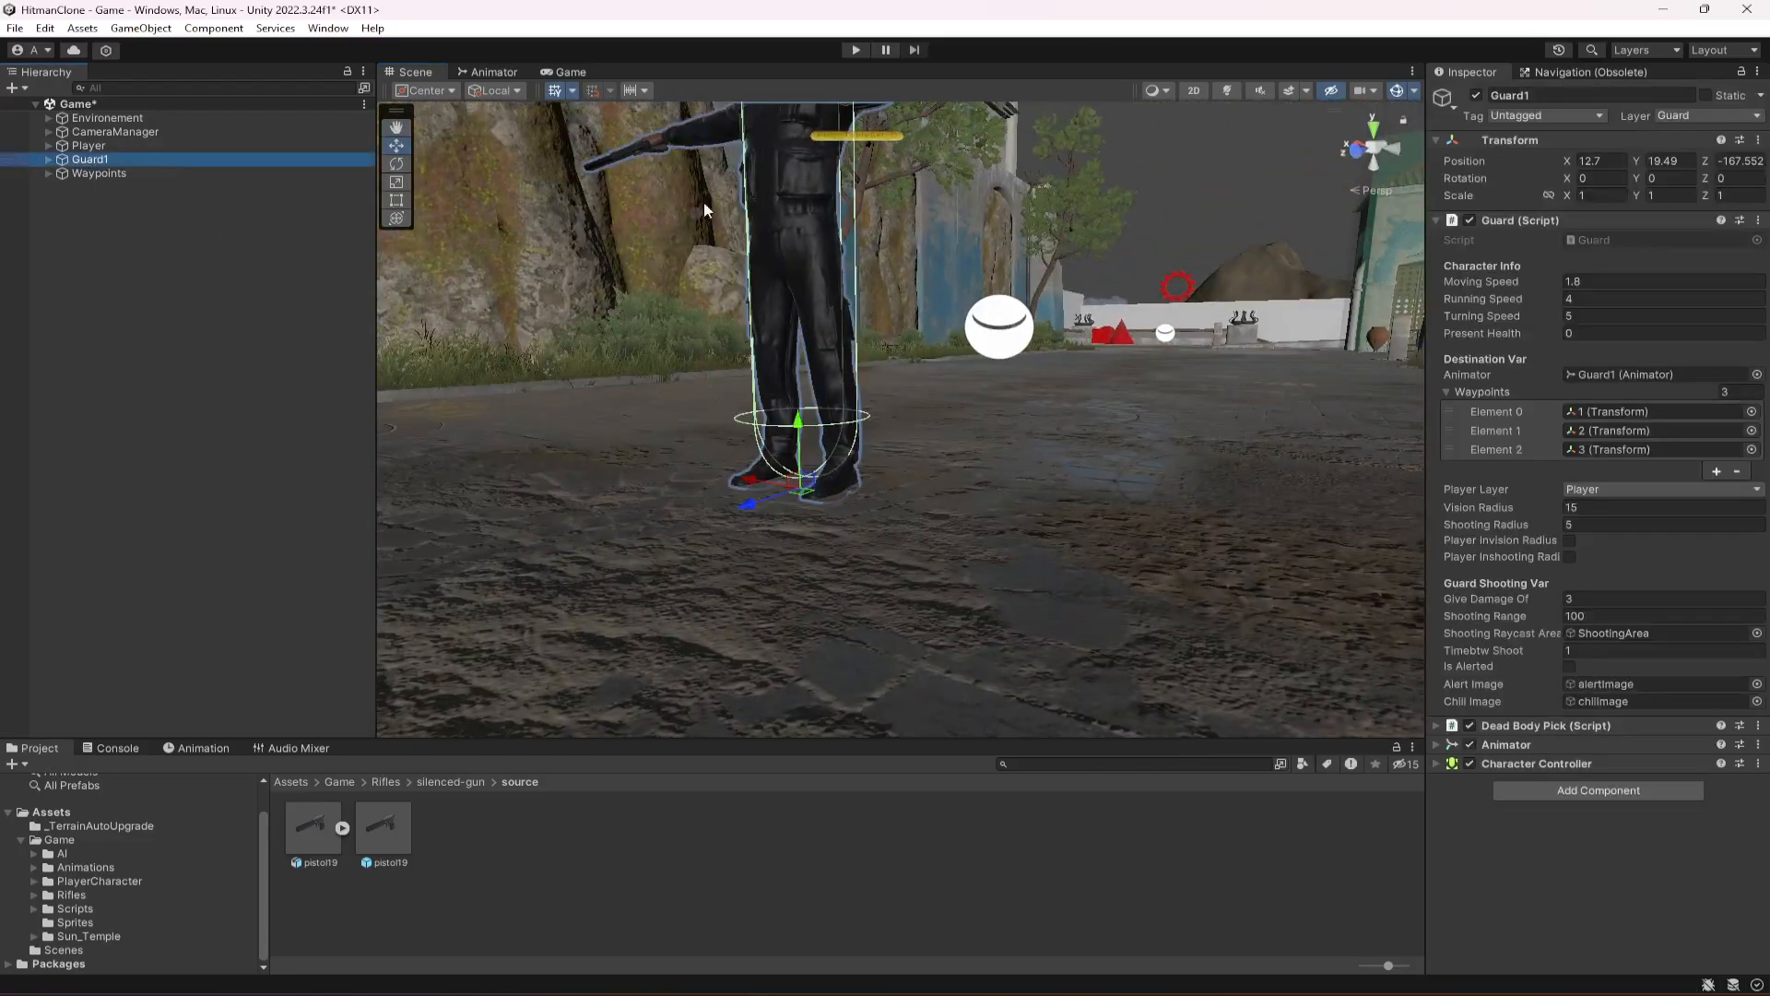
left_click_drag(798, 431, 813, 423)
left_click(271, 357)
Delete the existing Waypoints object from the scene.
right_click_drag(822, 384, 986, 498)
key("w")
left_click(116, 172)
key("Delete")
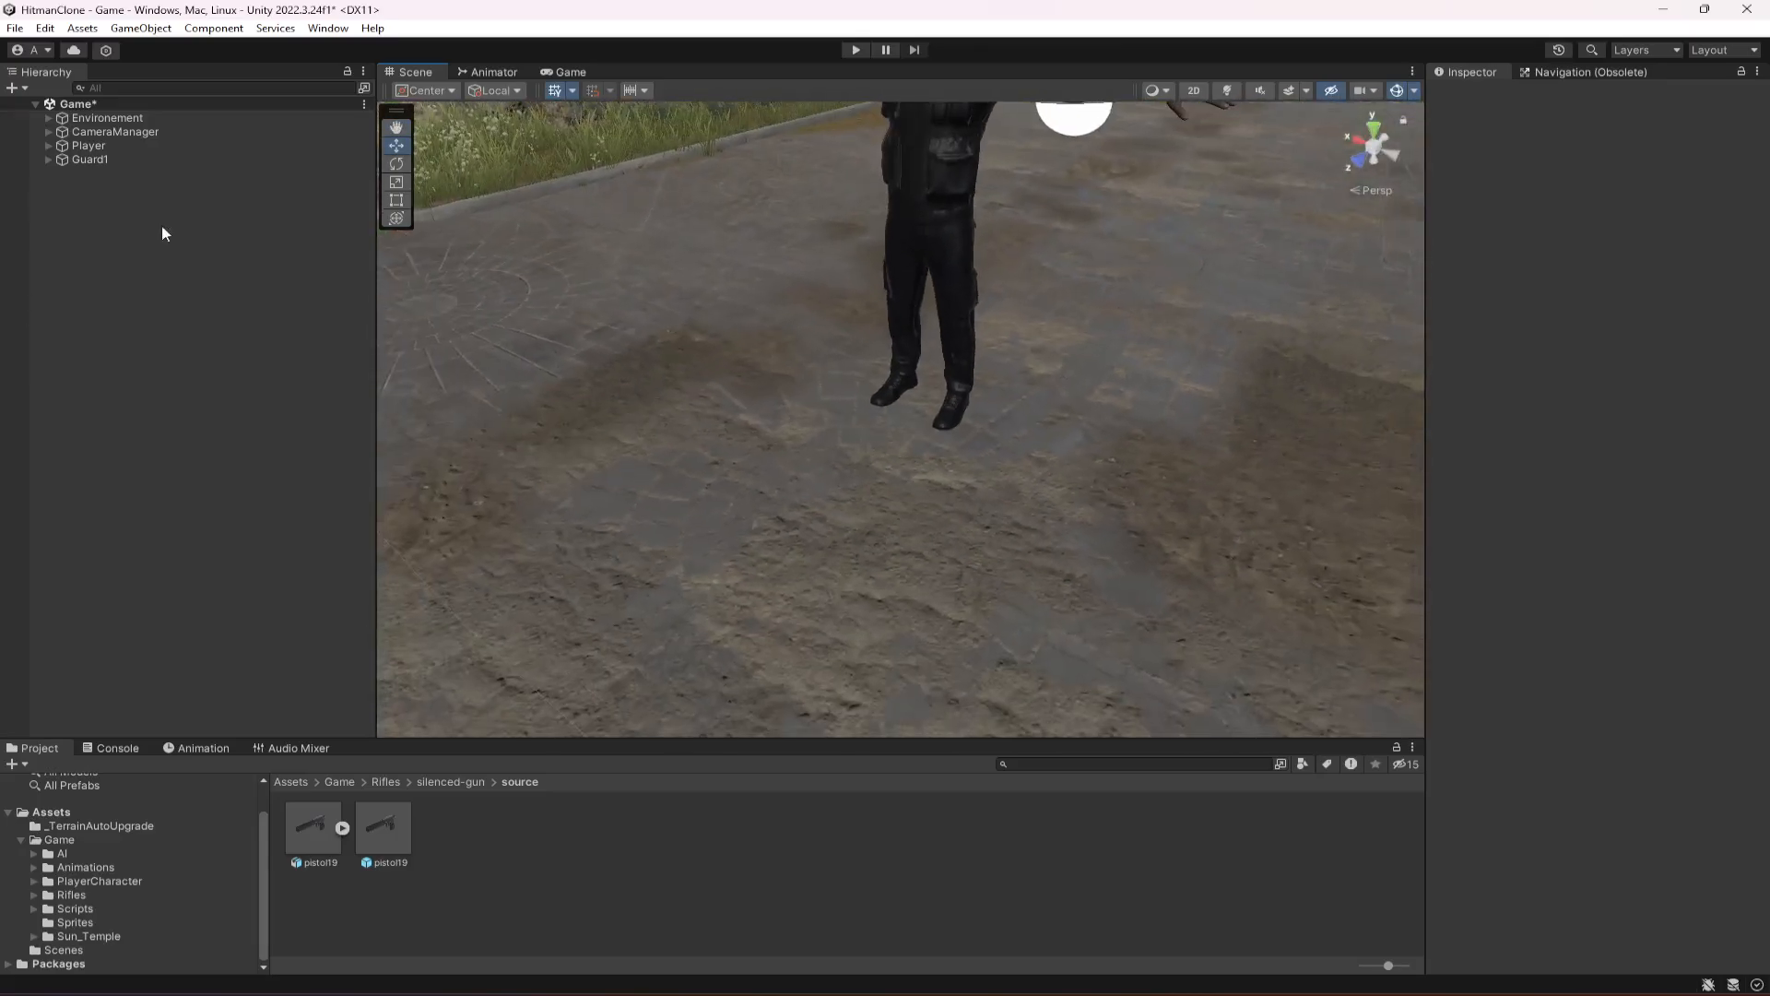
Create an empty object named Waypoints under Guard1 and move it out to the root level of the scene.
right_click(90, 159)
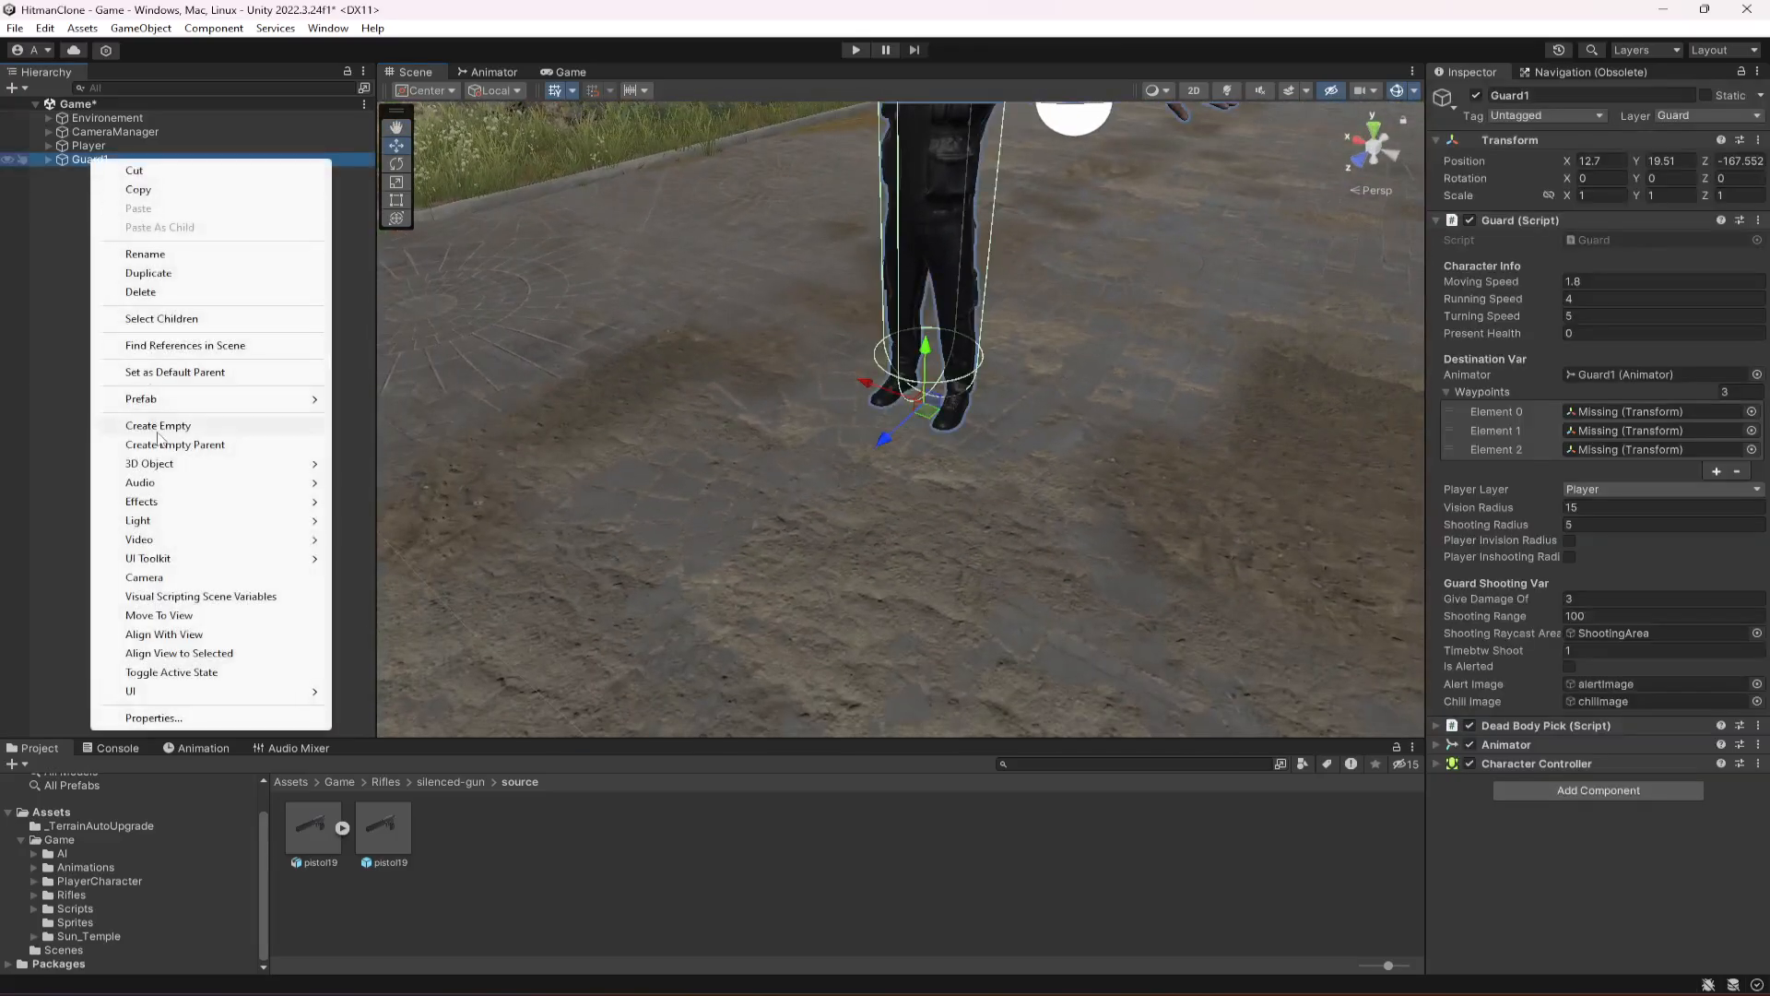
left_click(157, 426)
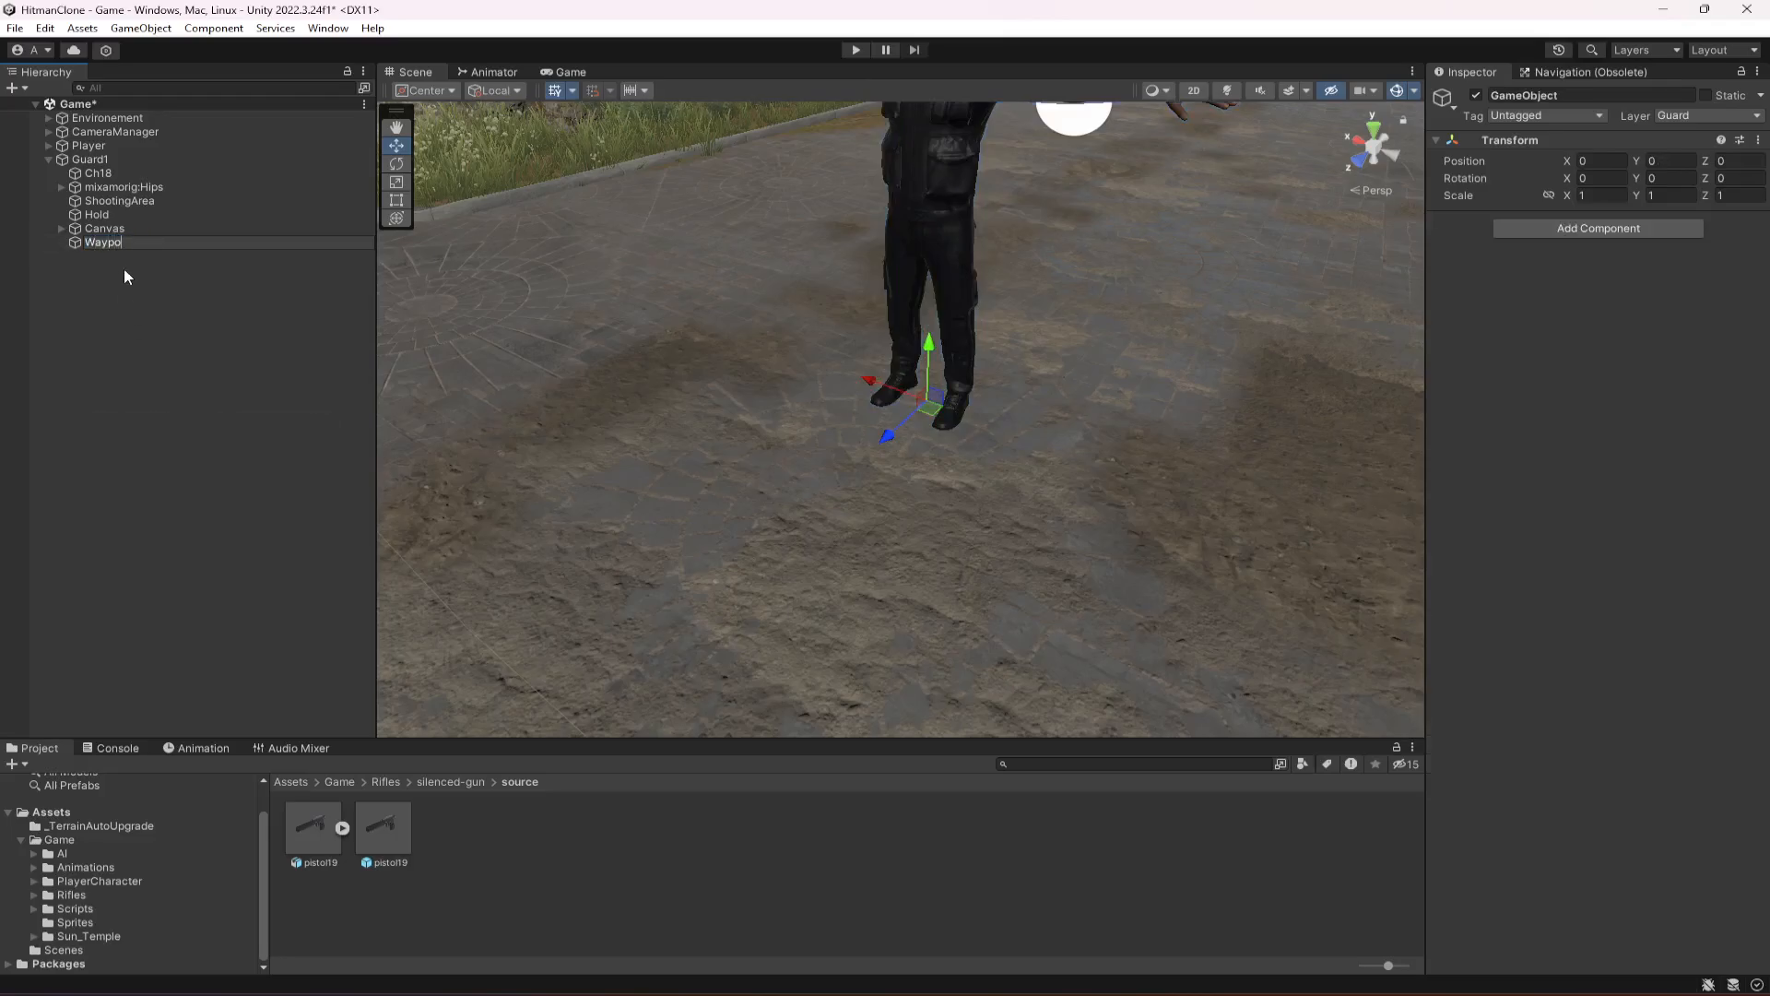
type("Waypoints")
key("Return")
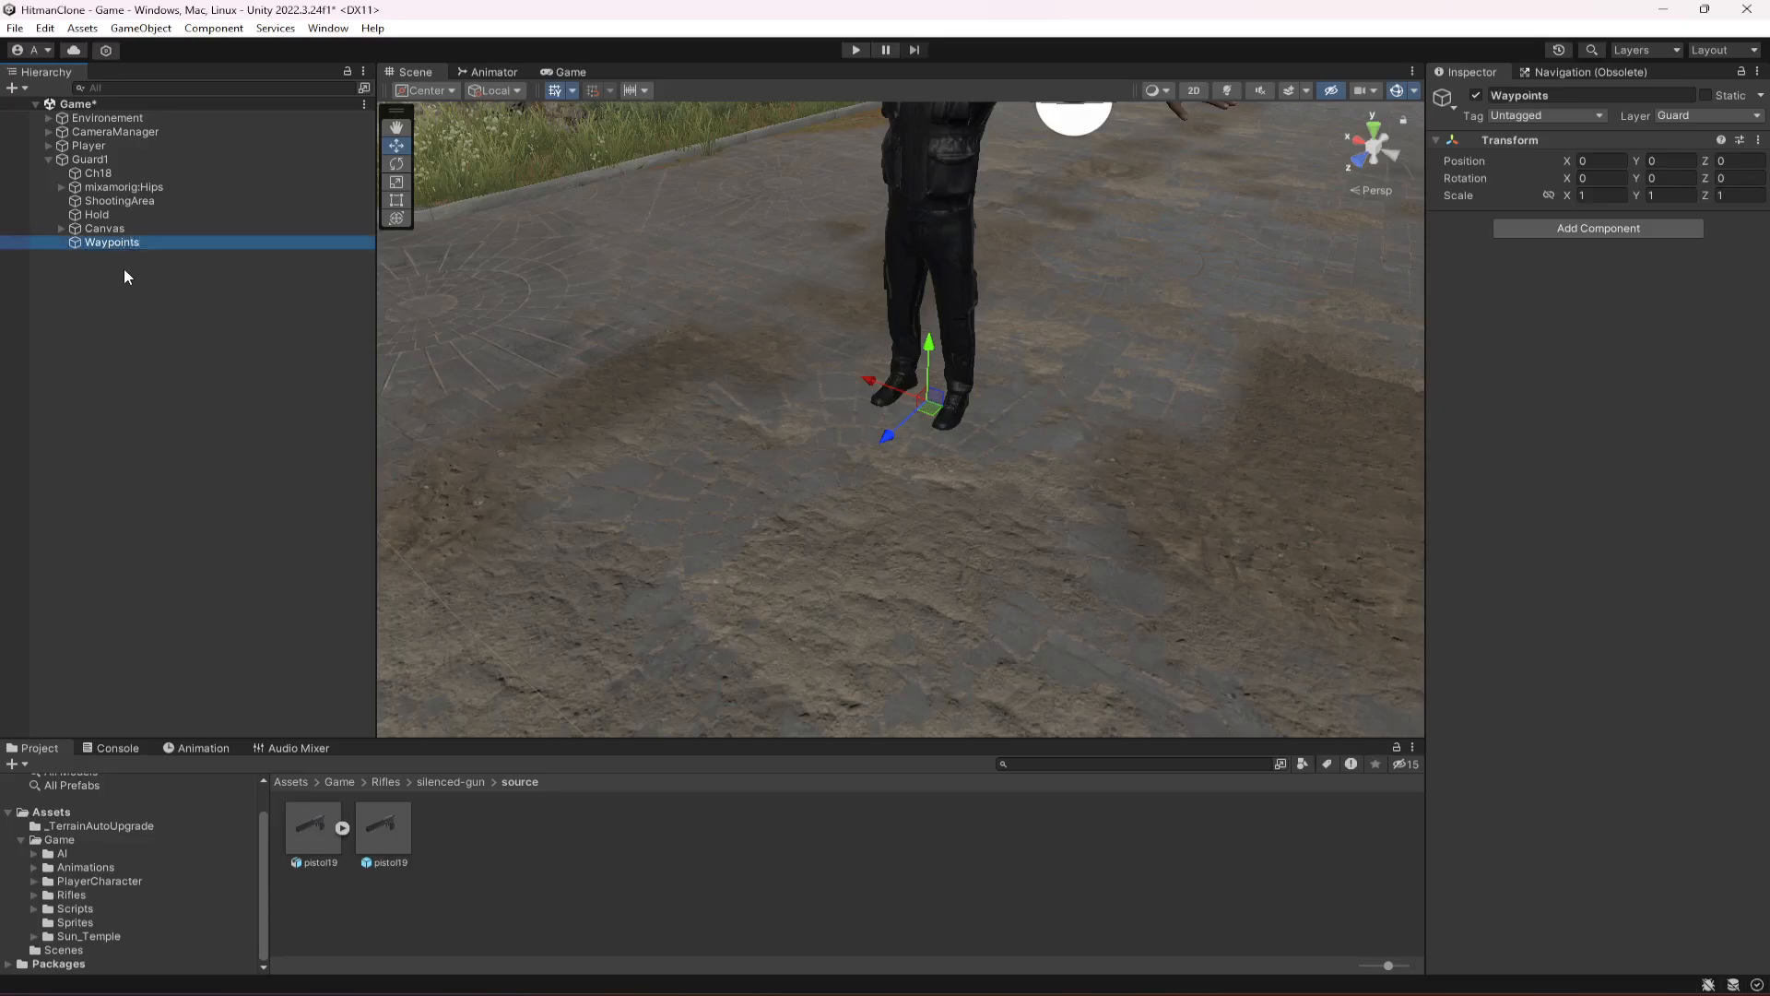
left_click_drag(125, 249, 68, 163)
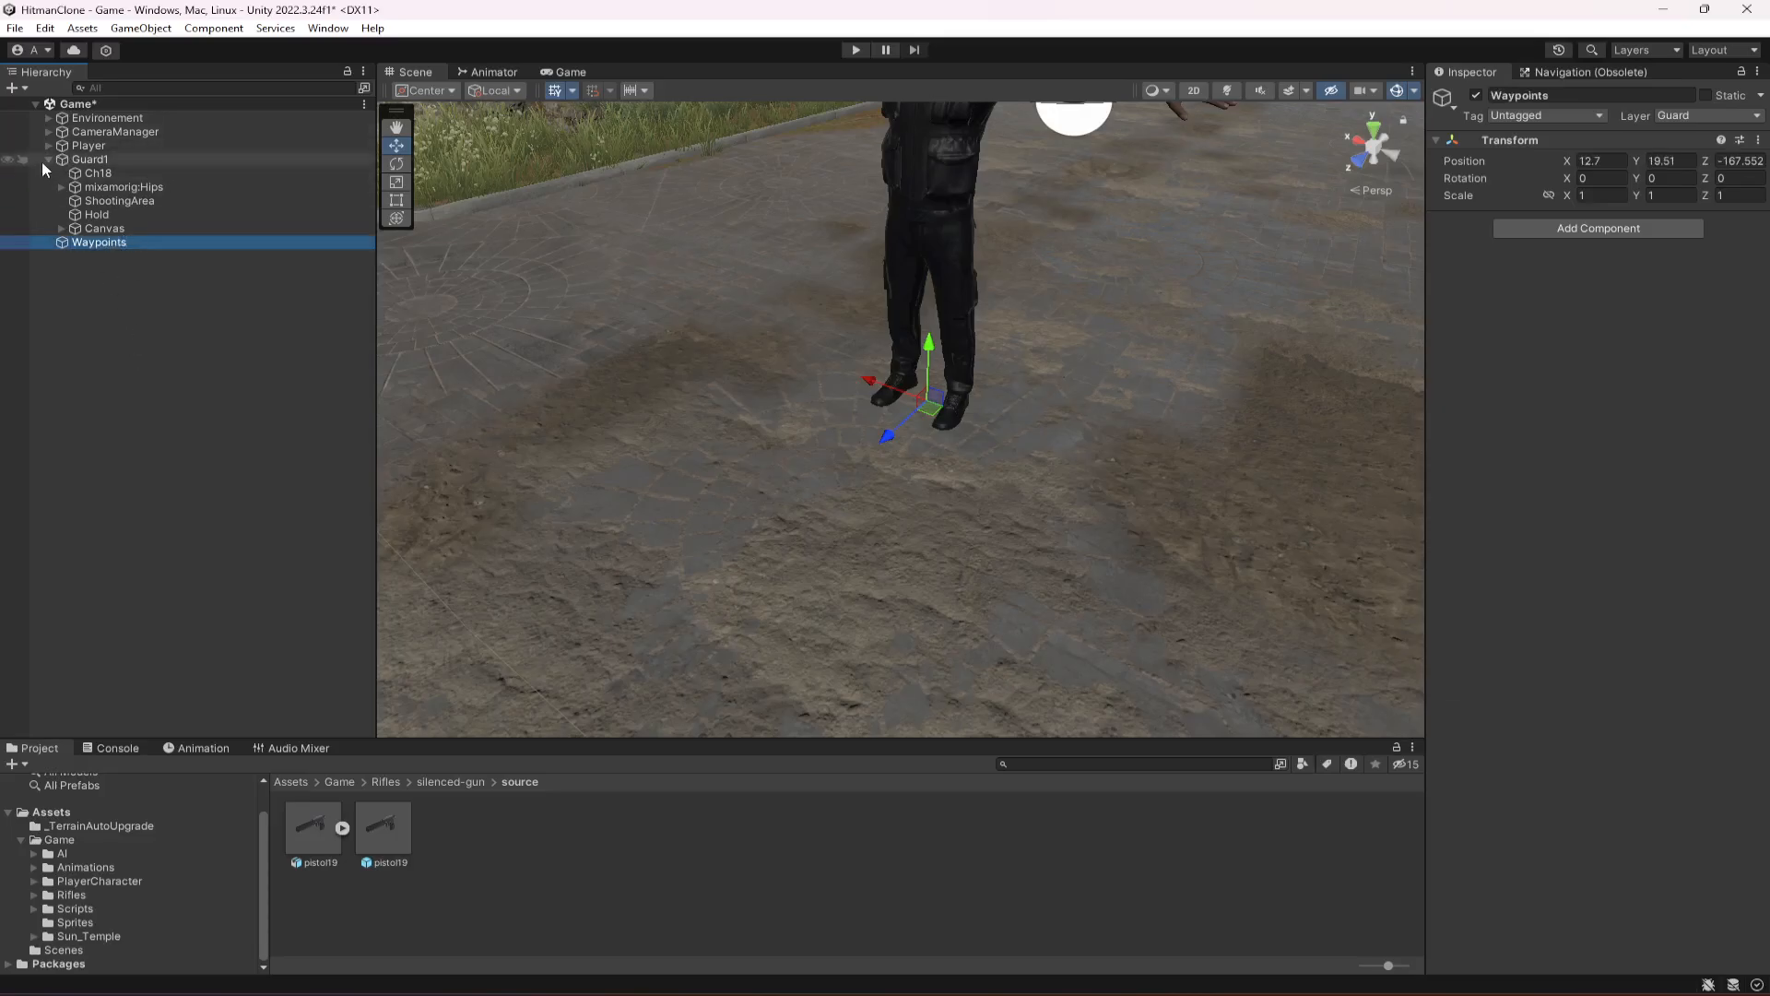
left_click(48, 161)
Create an empty child object named 1 inside Waypoints.
right_click_drag(1149, 489, 1058, 538)
scroll(1062, 553, "down", 6)
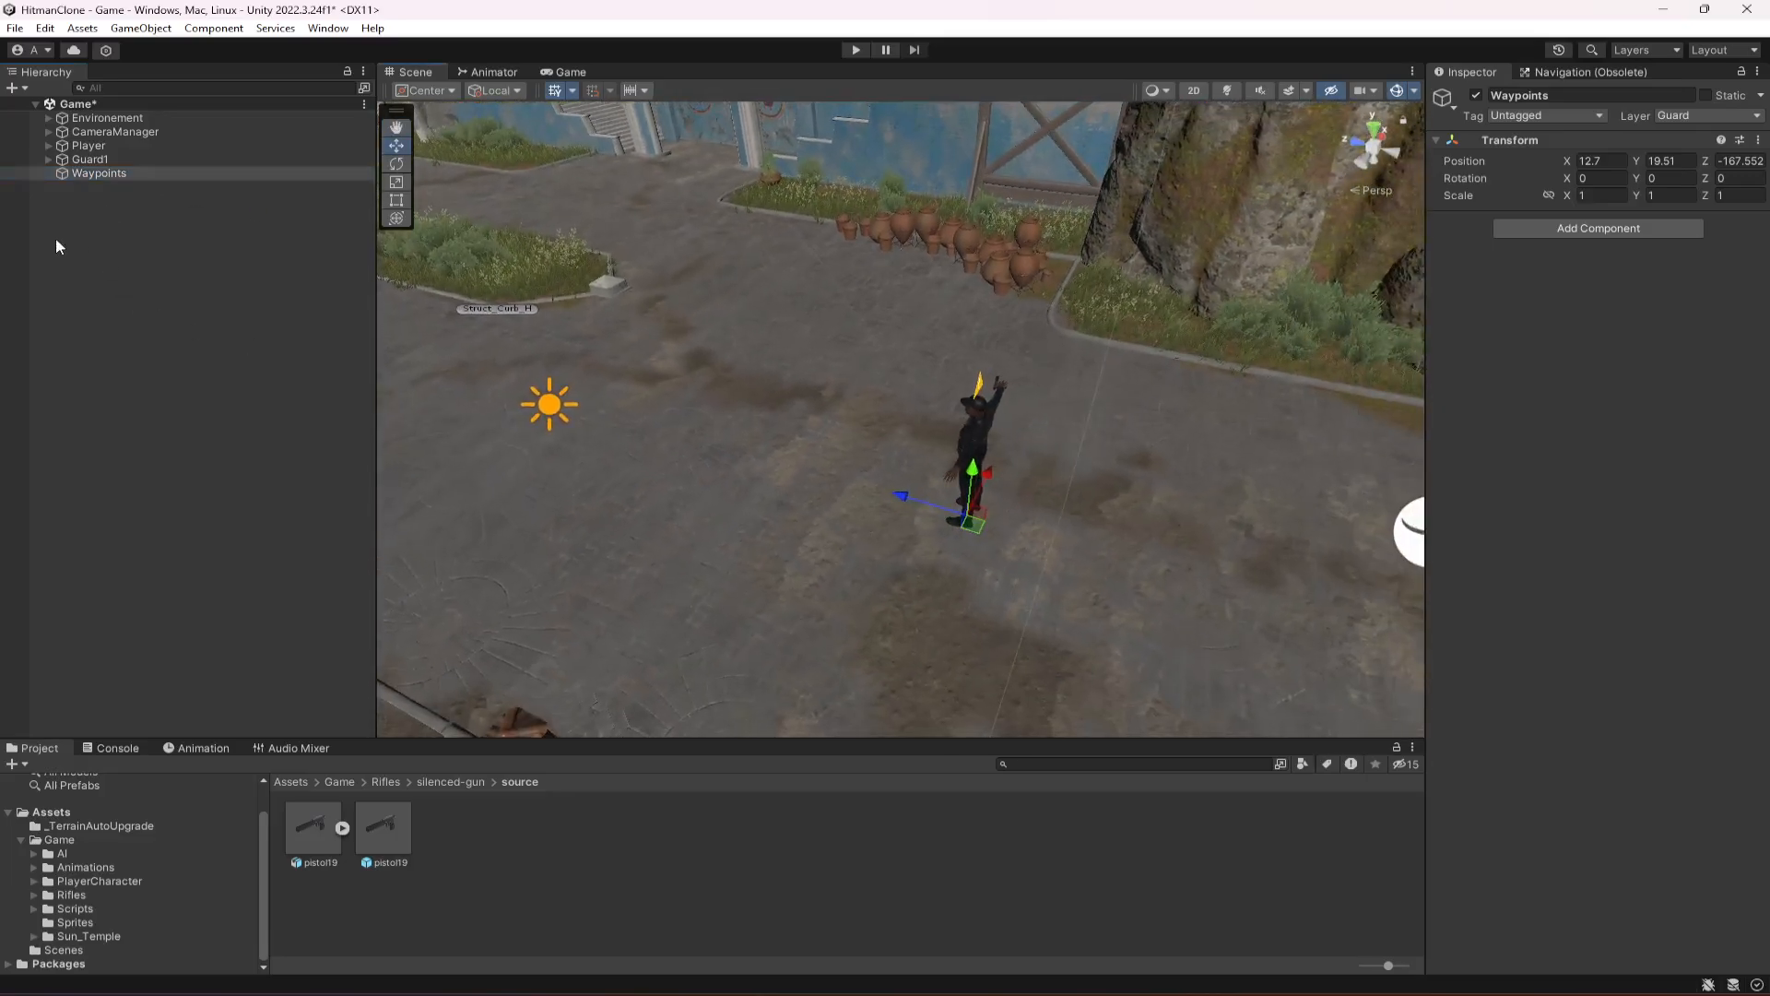
right_click(107, 175)
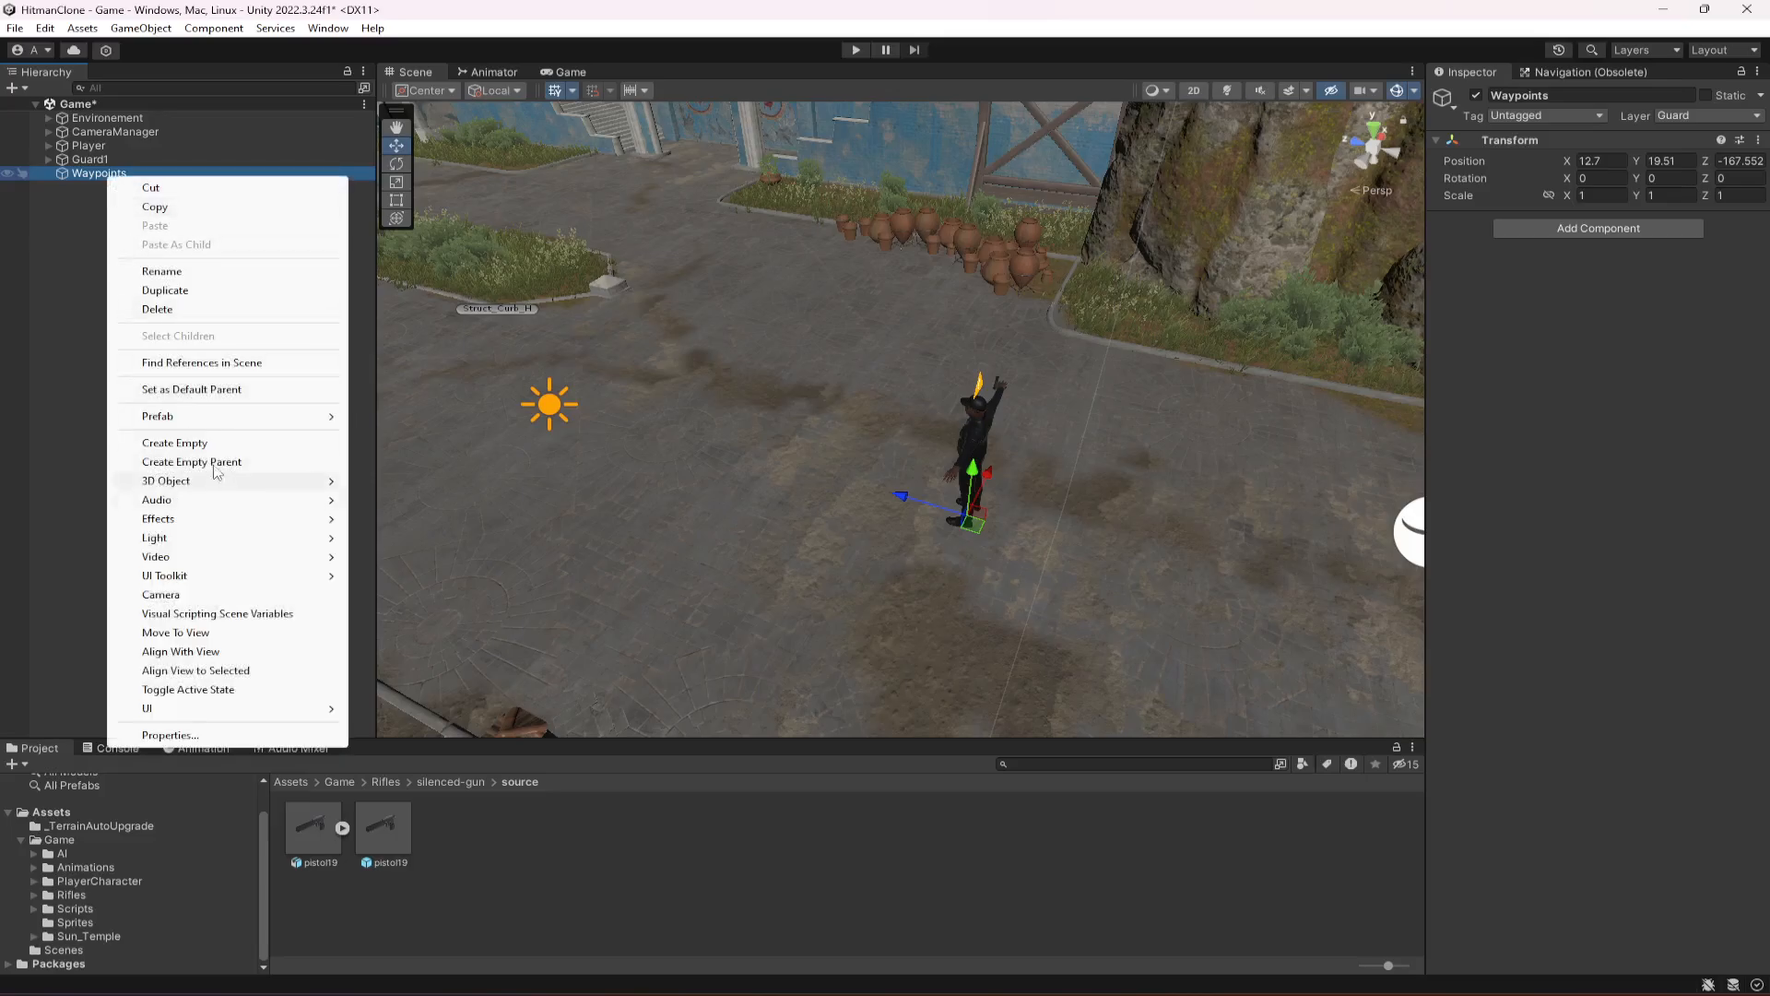
left_click(174, 443)
type("1")
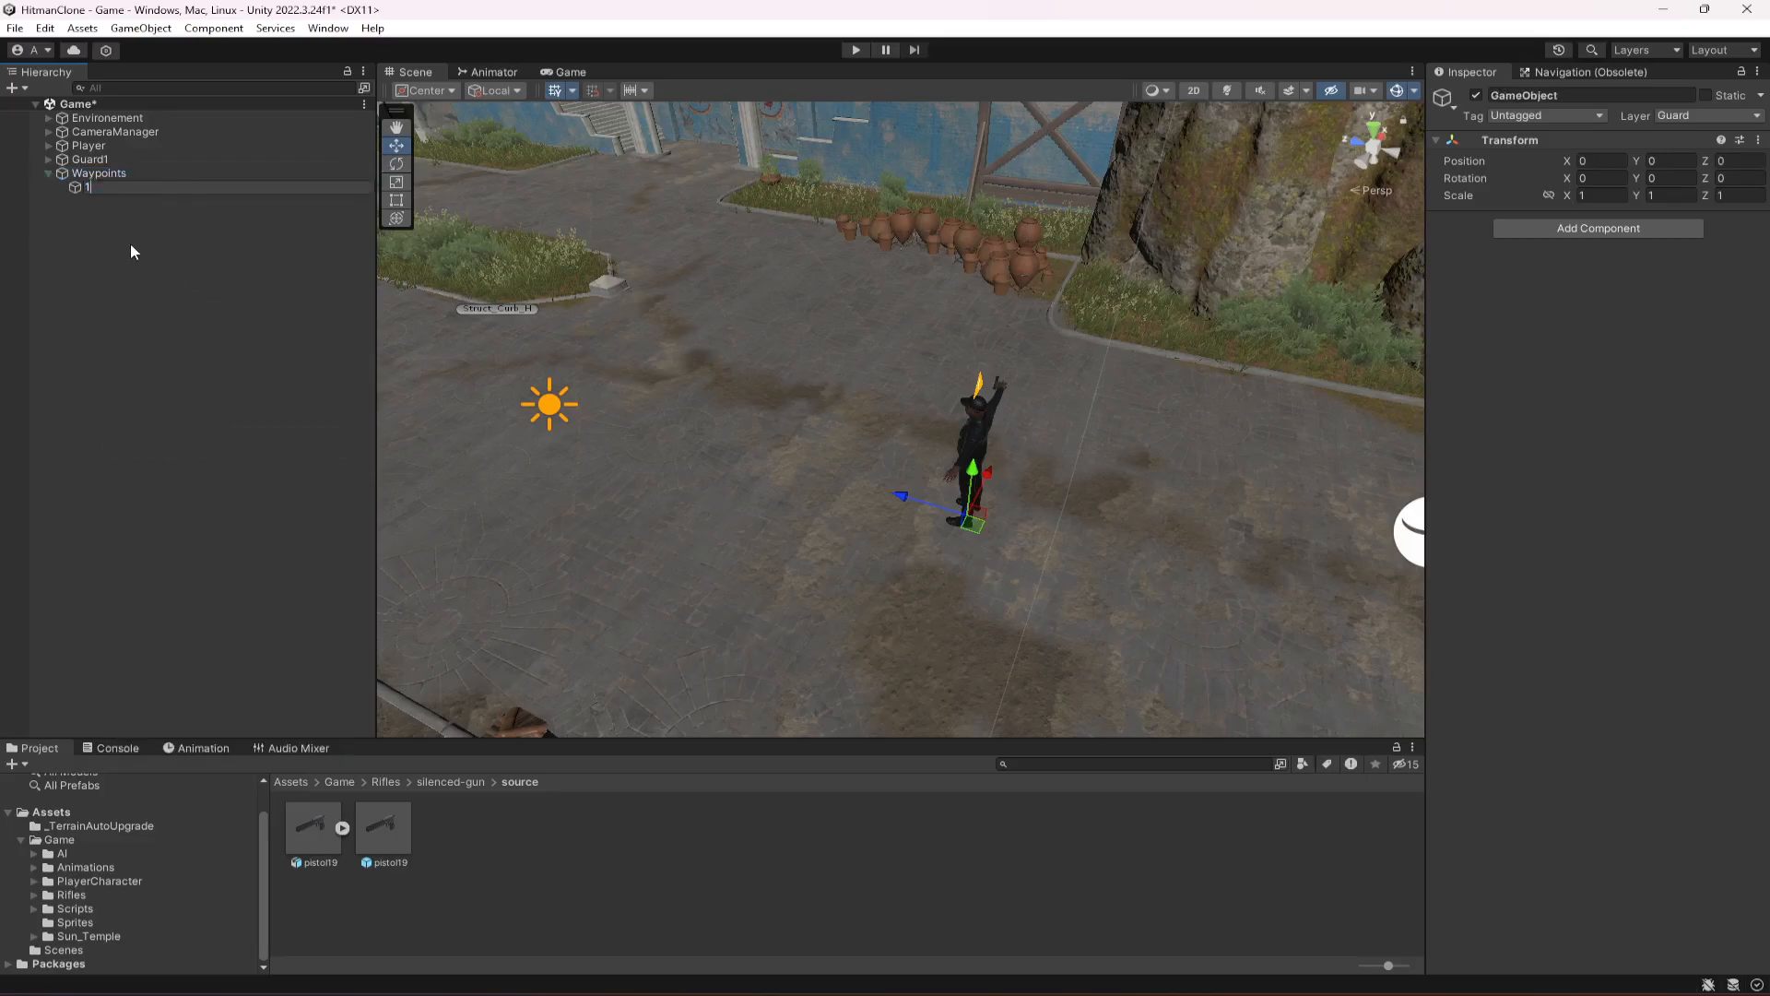
key("Return")
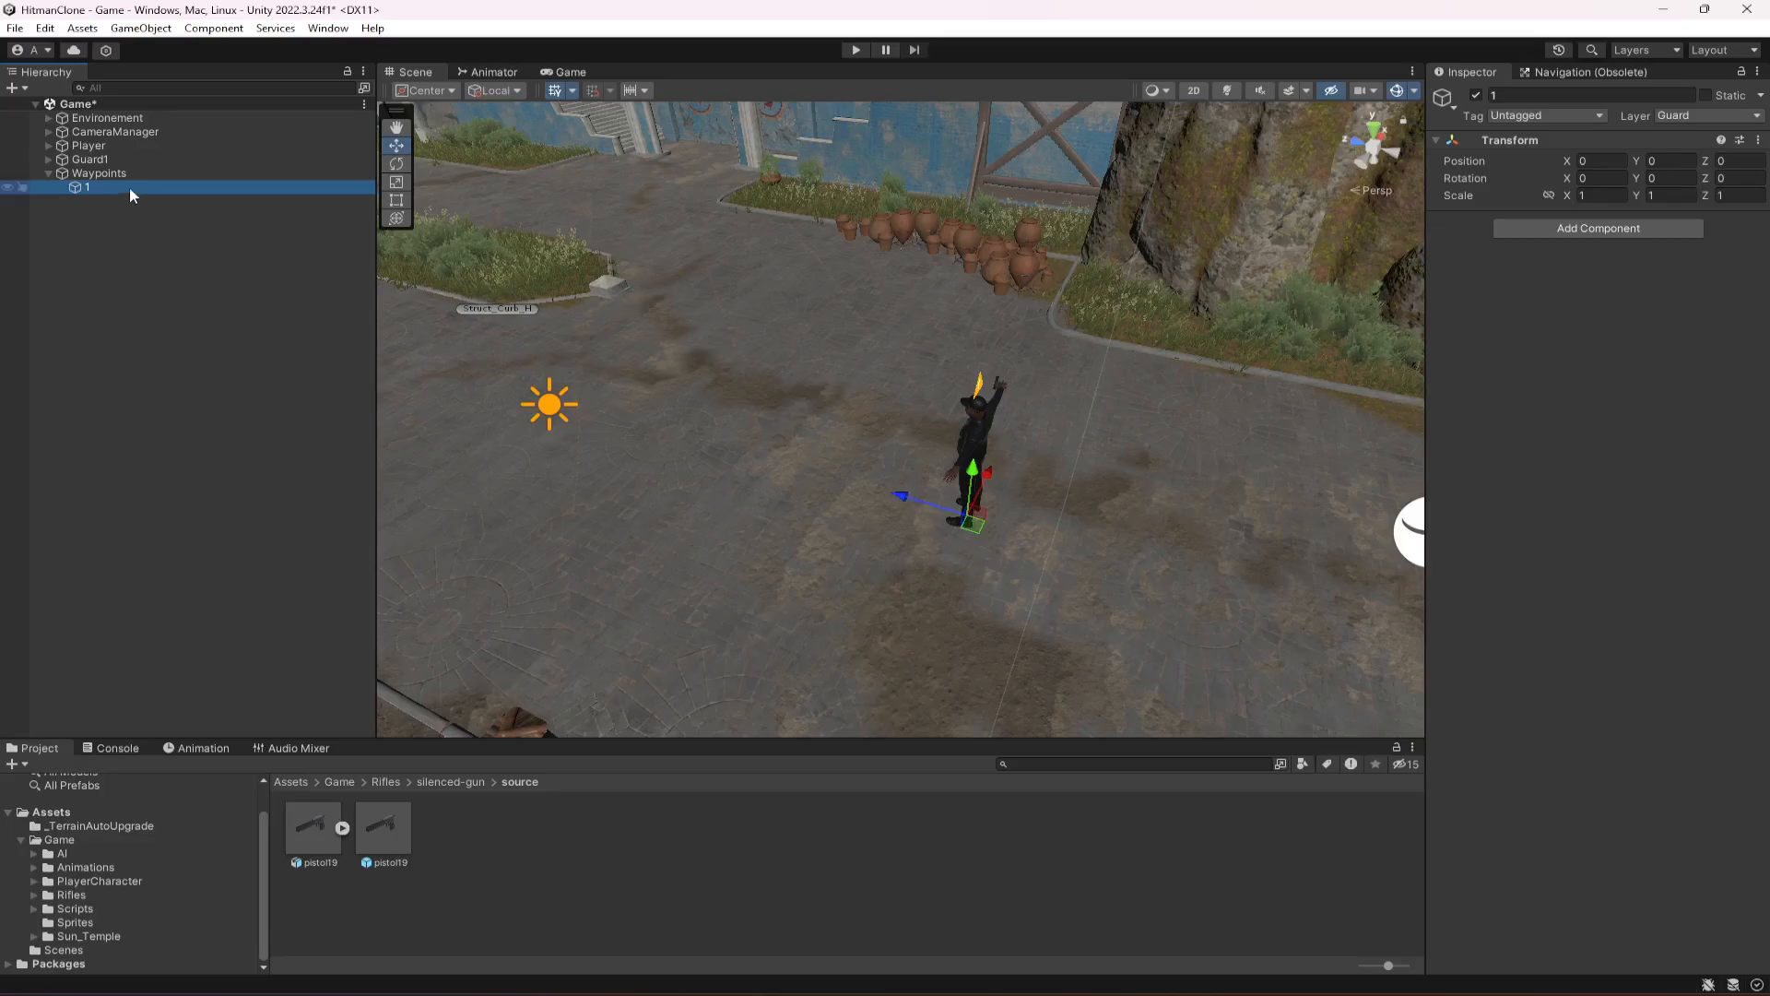
left_click(52, 175)
Set the Waypoints object's Y rotation to 180 and move it away from the guard to about Z -170.12.
left_click(86, 175)
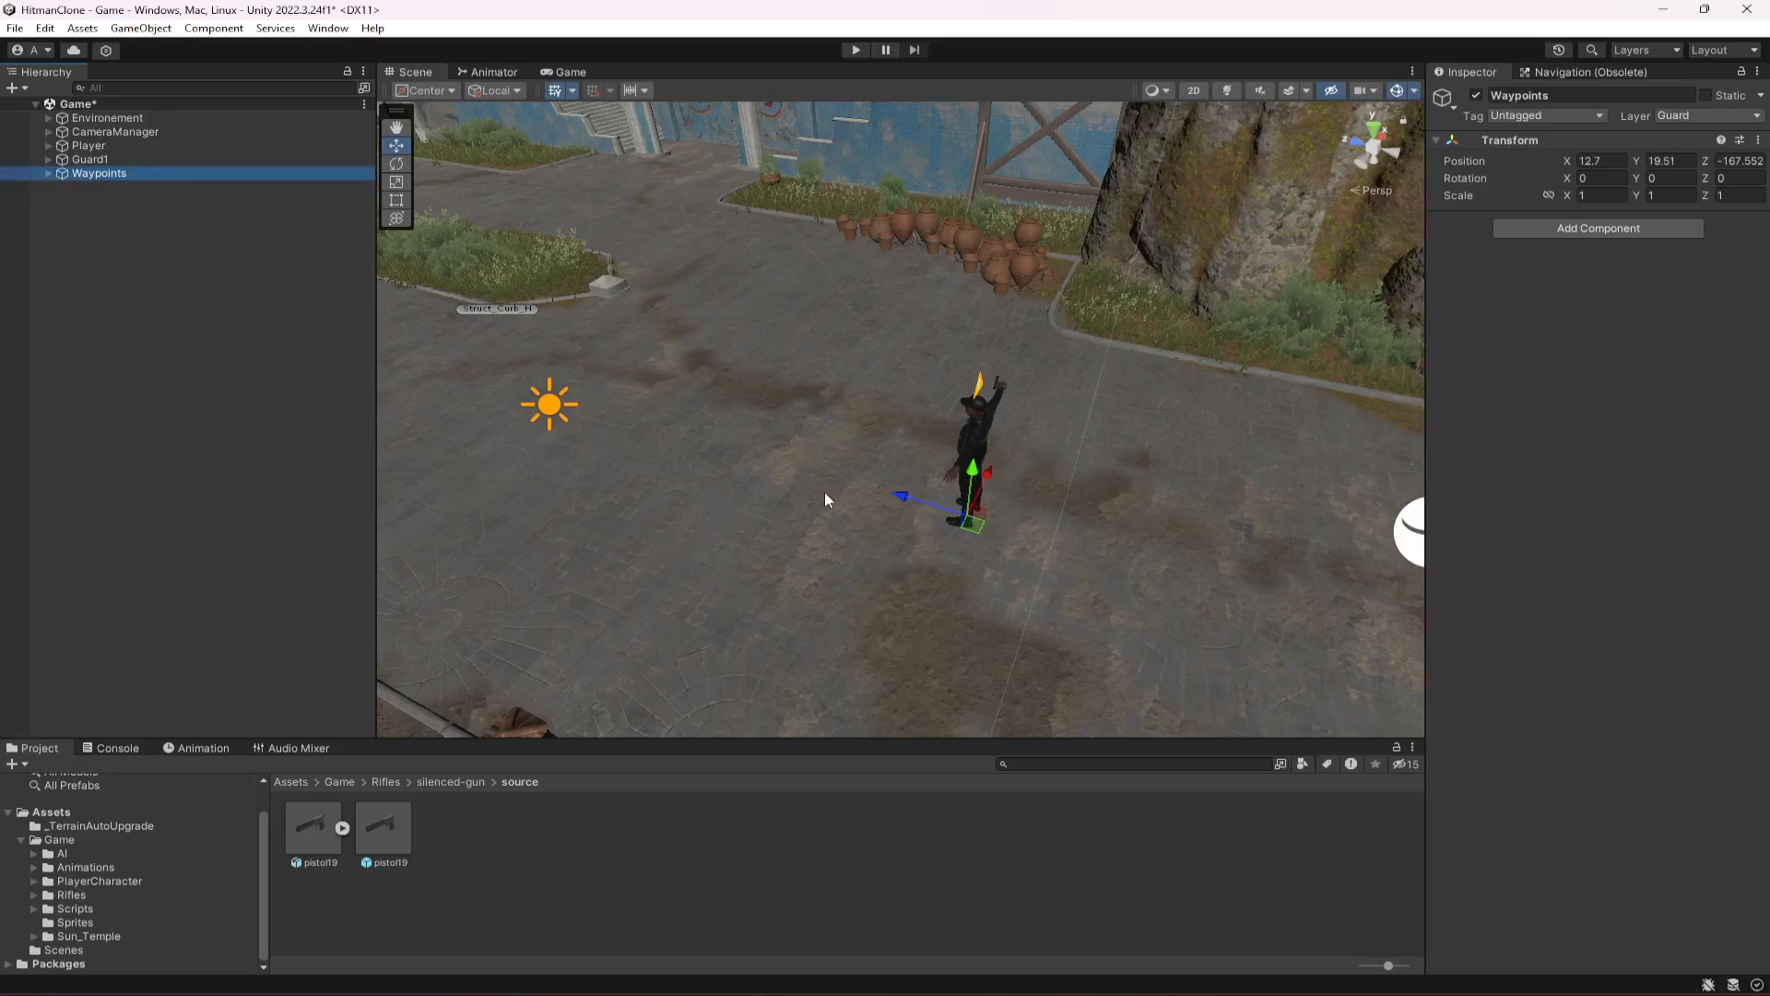
right_click_drag(824, 492, 978, 499)
left_click_drag(737, 517, 923, 515)
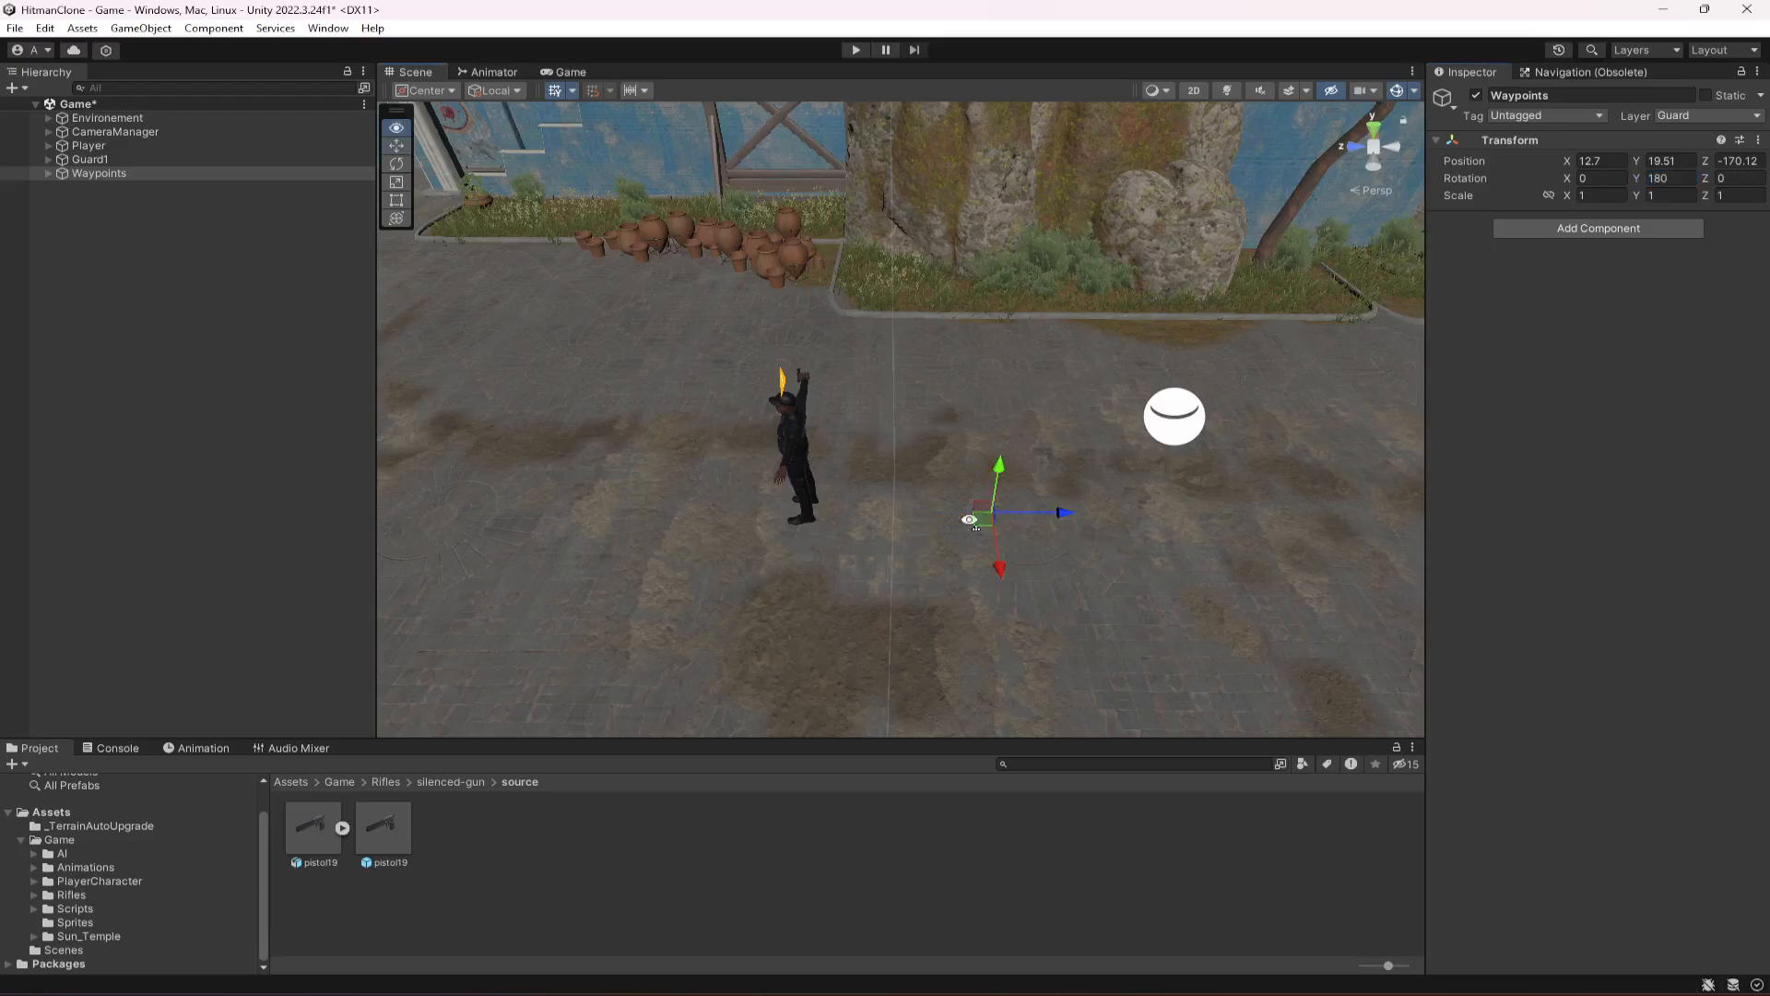
right_click_drag(969, 519, 907, 502)
left_click(51, 174)
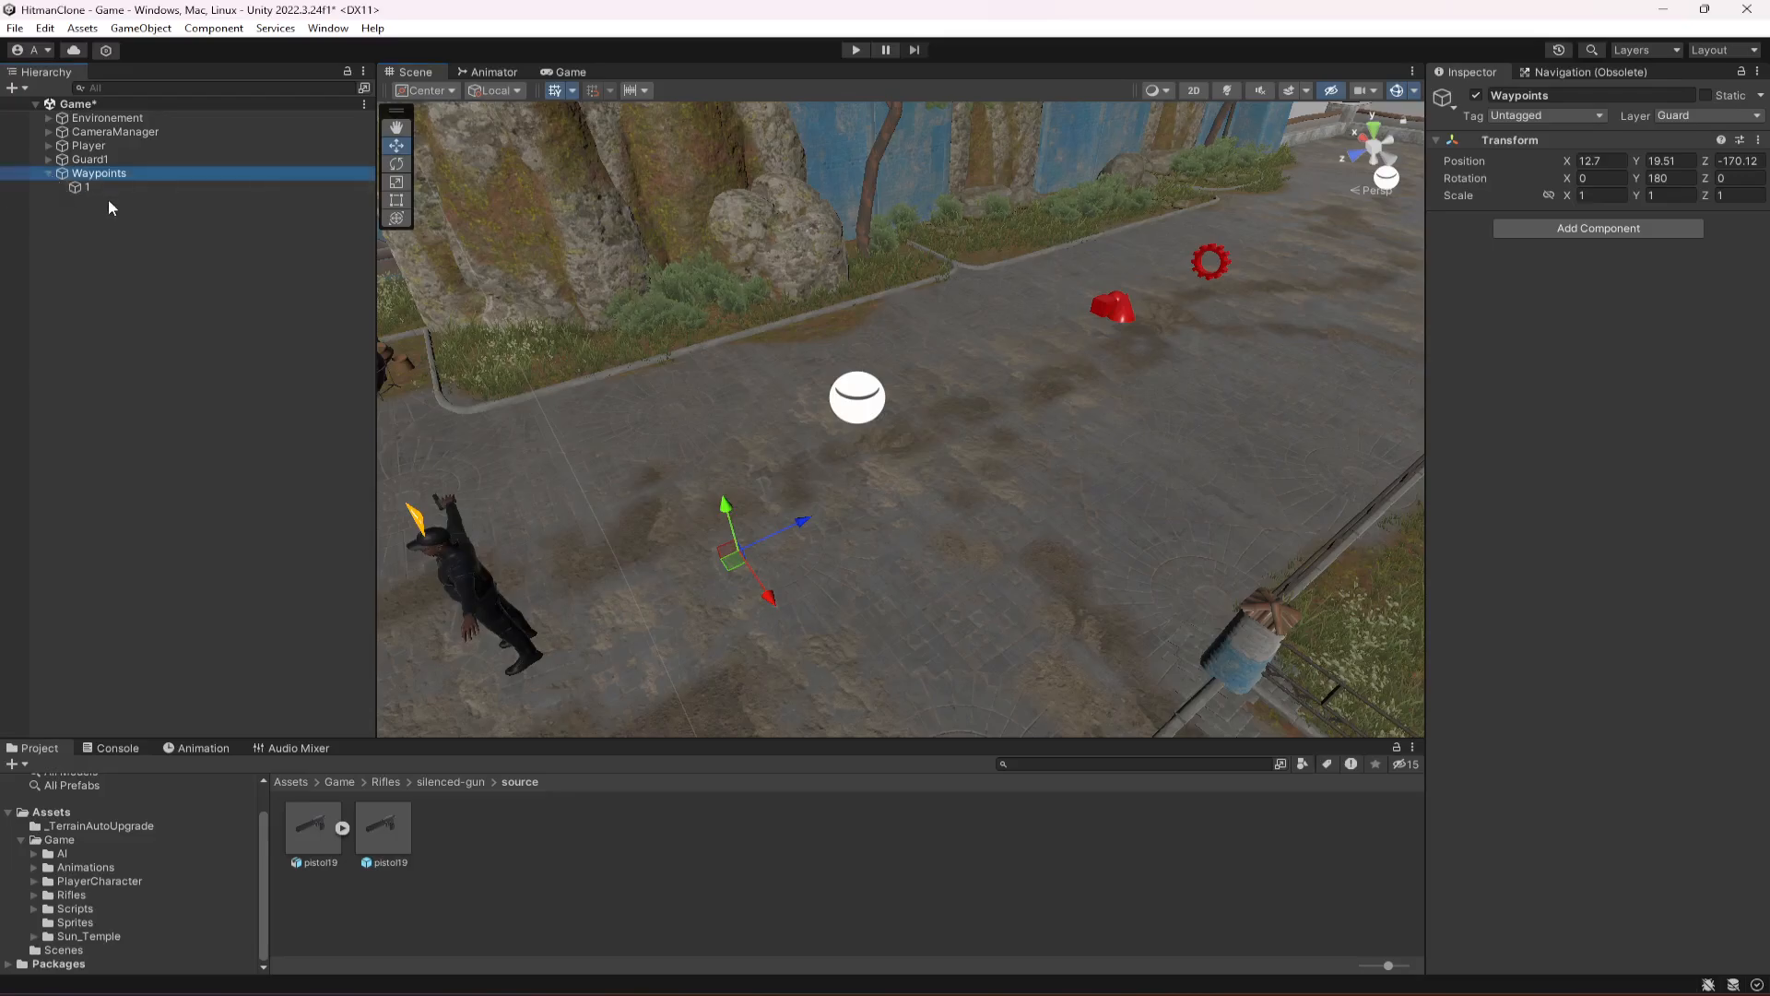
left_click(97, 189)
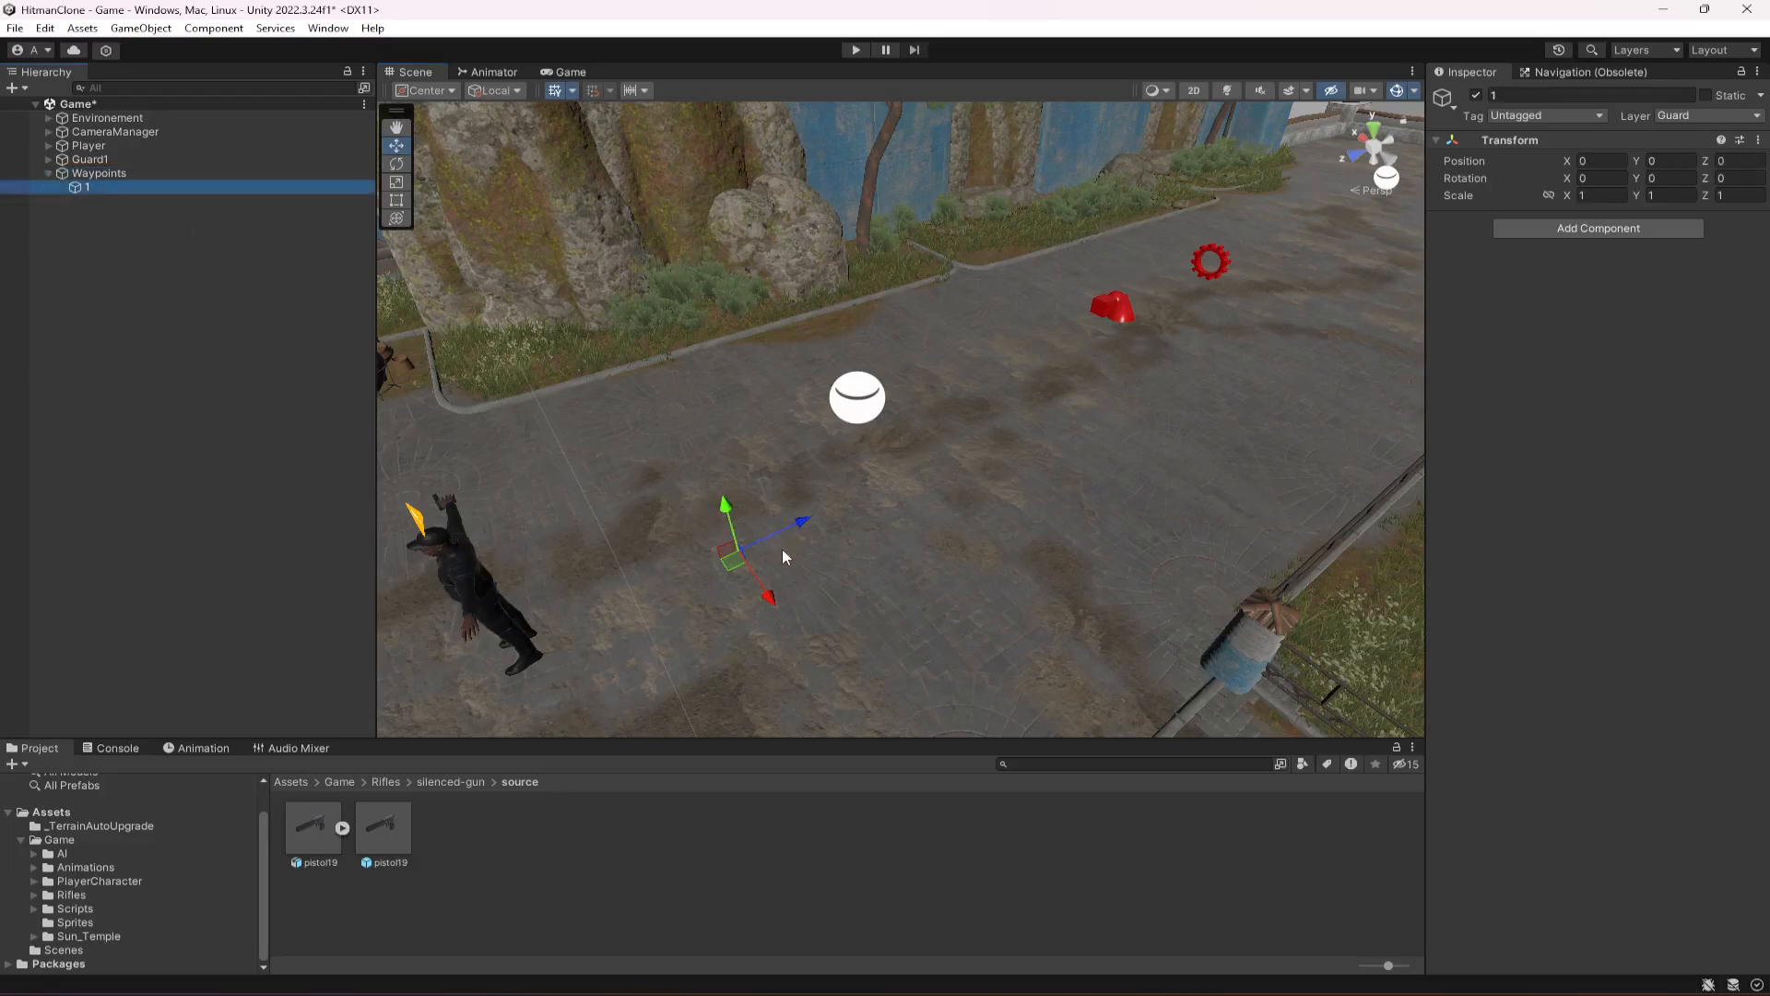
left_click_drag(795, 522, 835, 524)
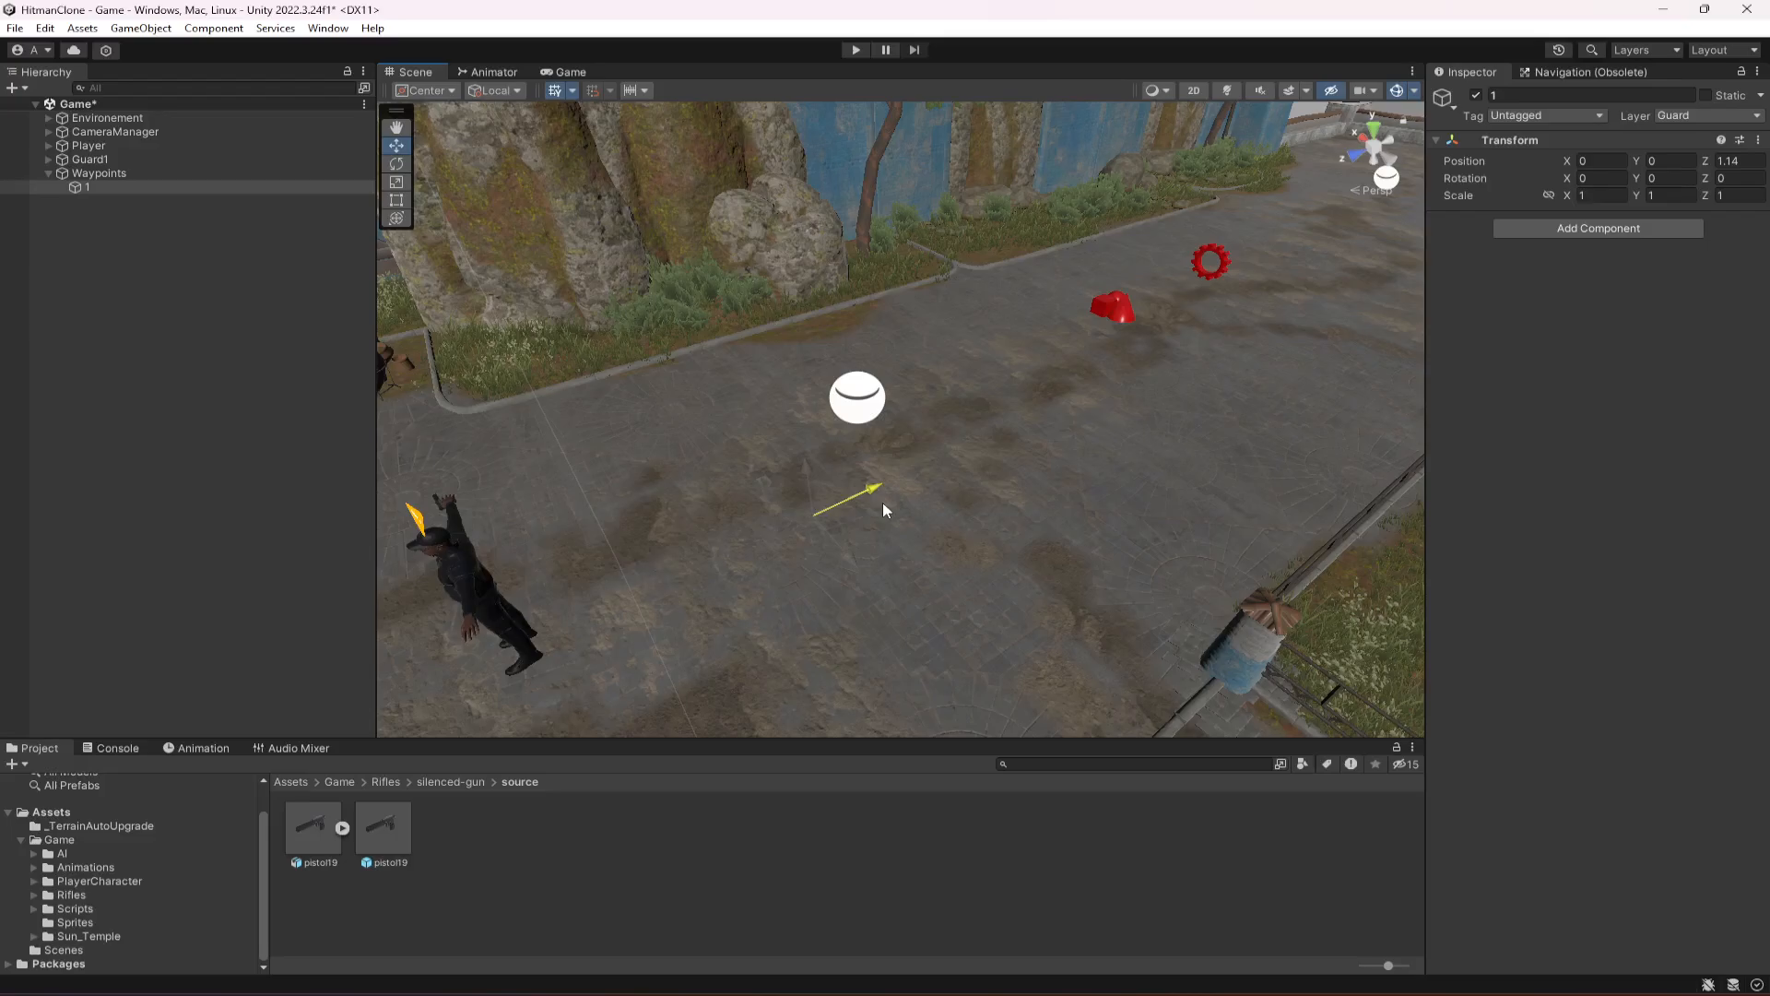
Move the Waypoints object farther along the street to about Z -171.24.
left_click(58, 176)
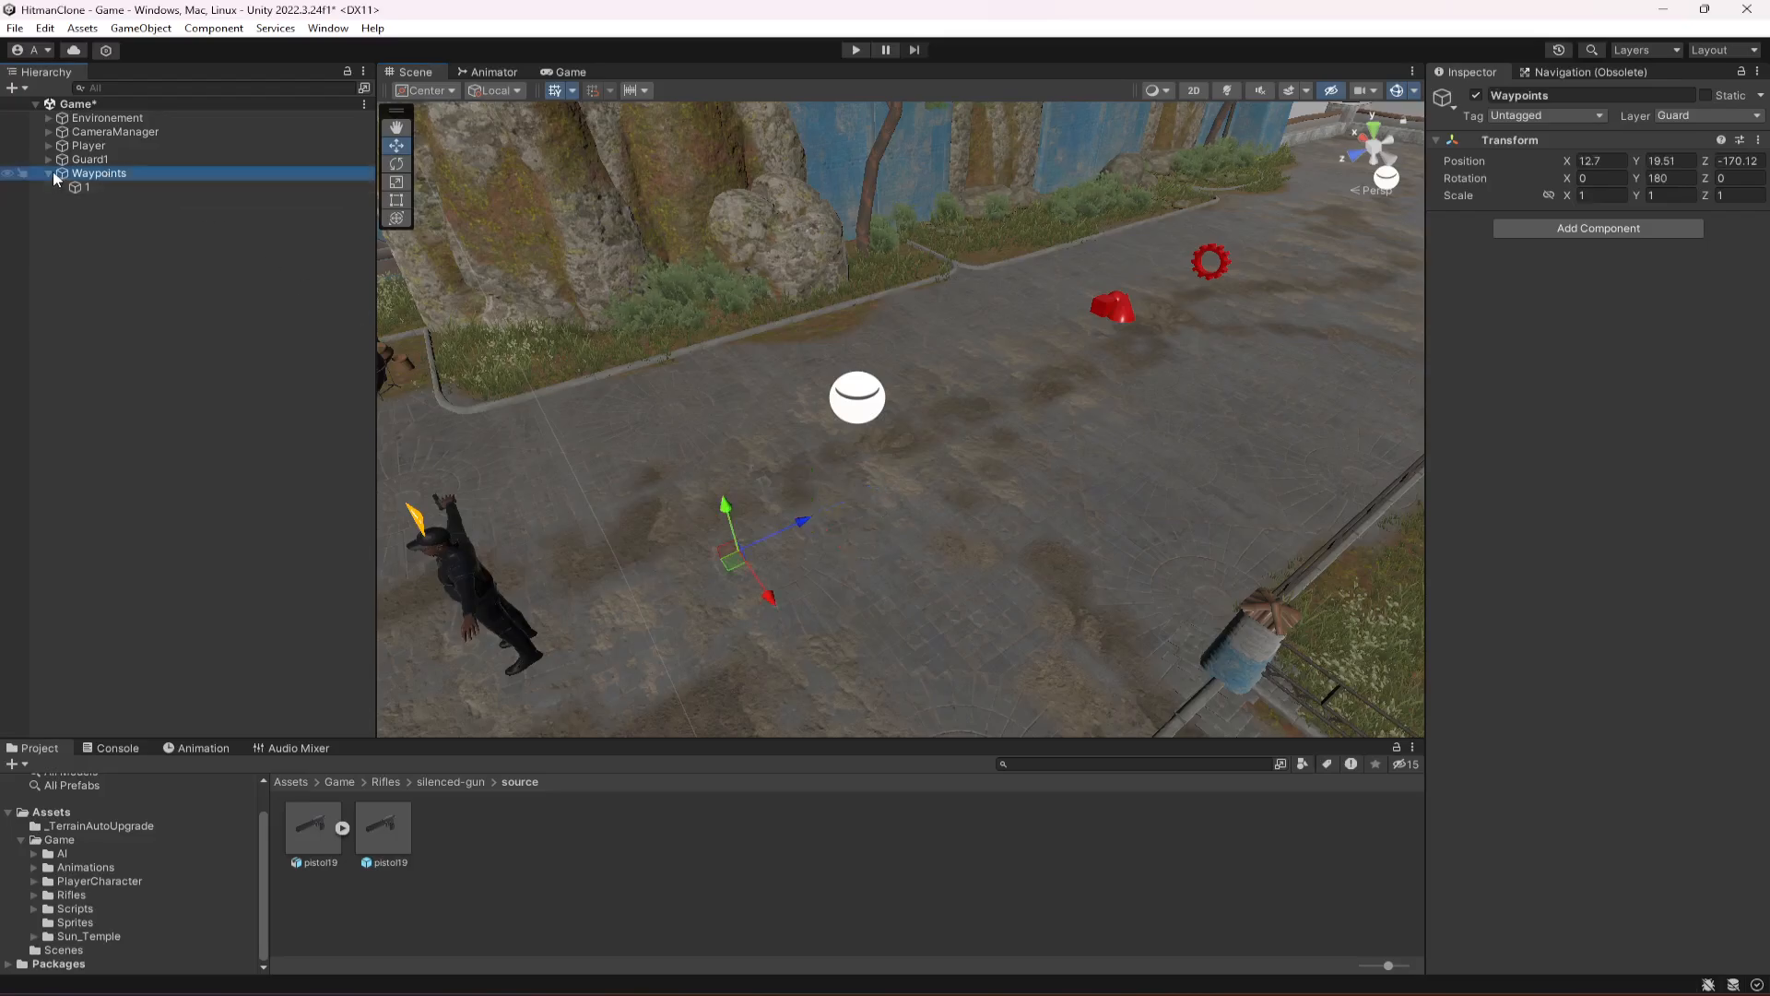
left_click_drag(804, 540, 871, 502)
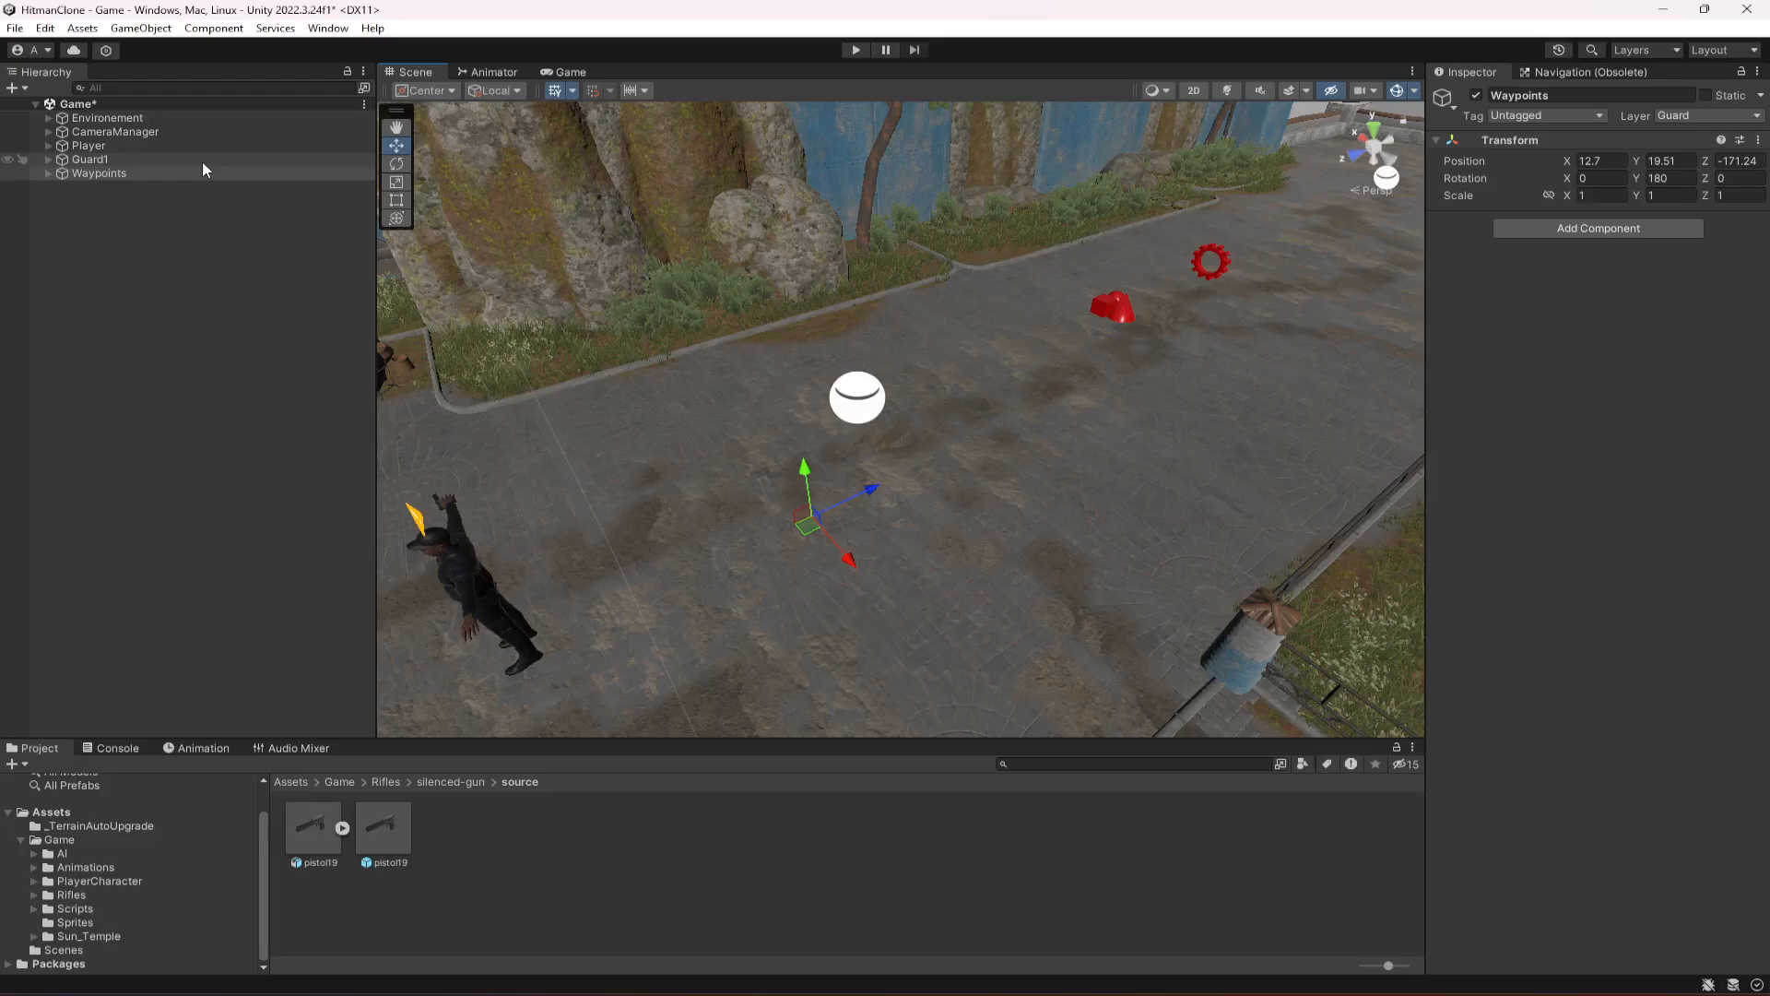
Duplicate waypoint 1 as 2 and move the copy along the street to about local Z 9.24.
left_click(49, 174)
left_click(85, 189)
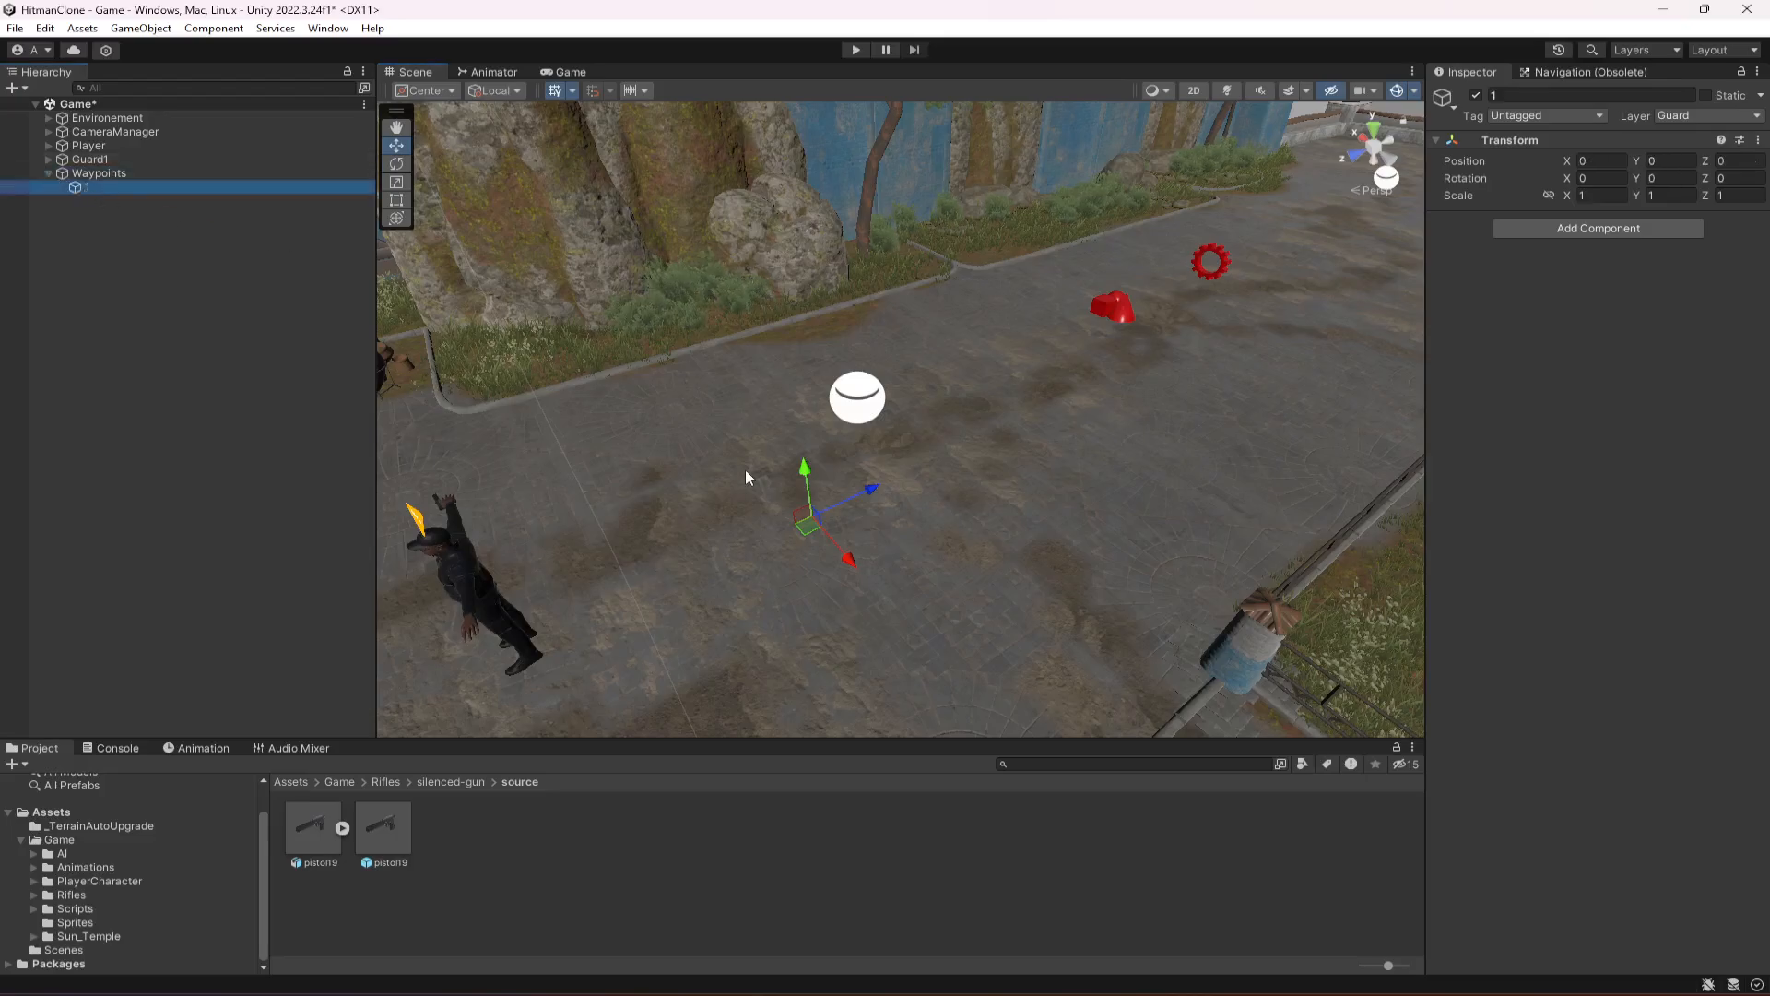
key("ctrl+d")
left_click(1574, 94)
type("2")
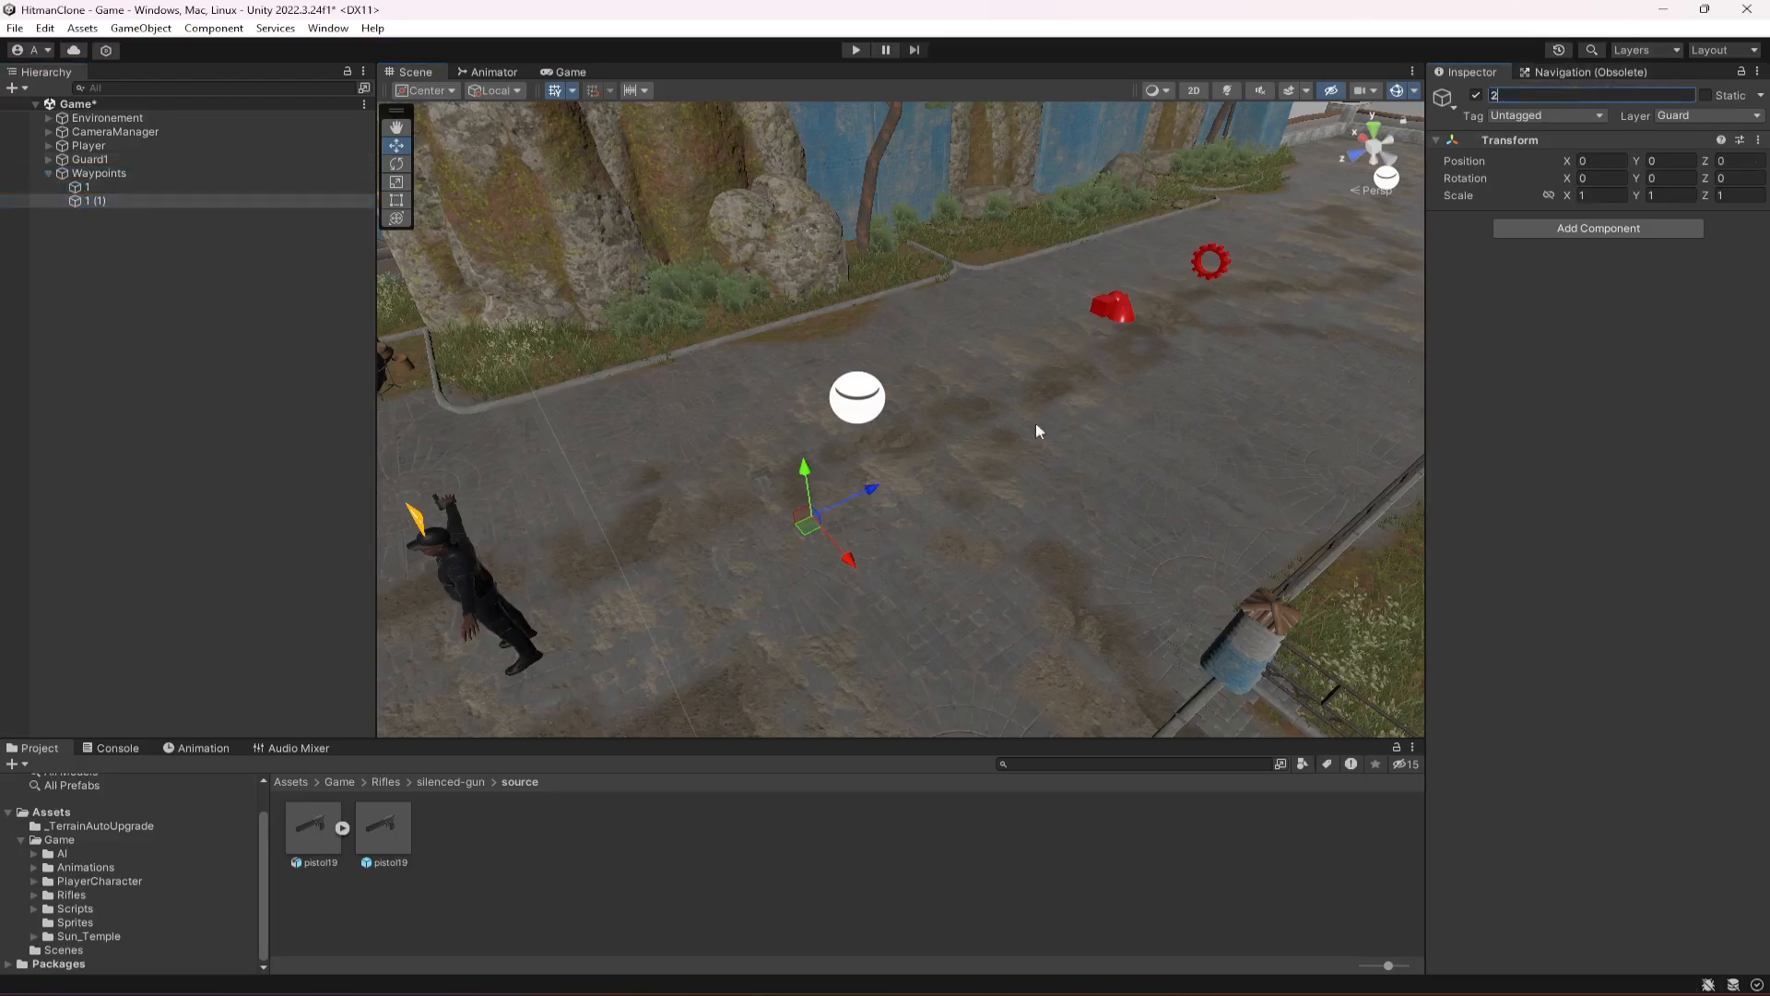
left_click(115, 200)
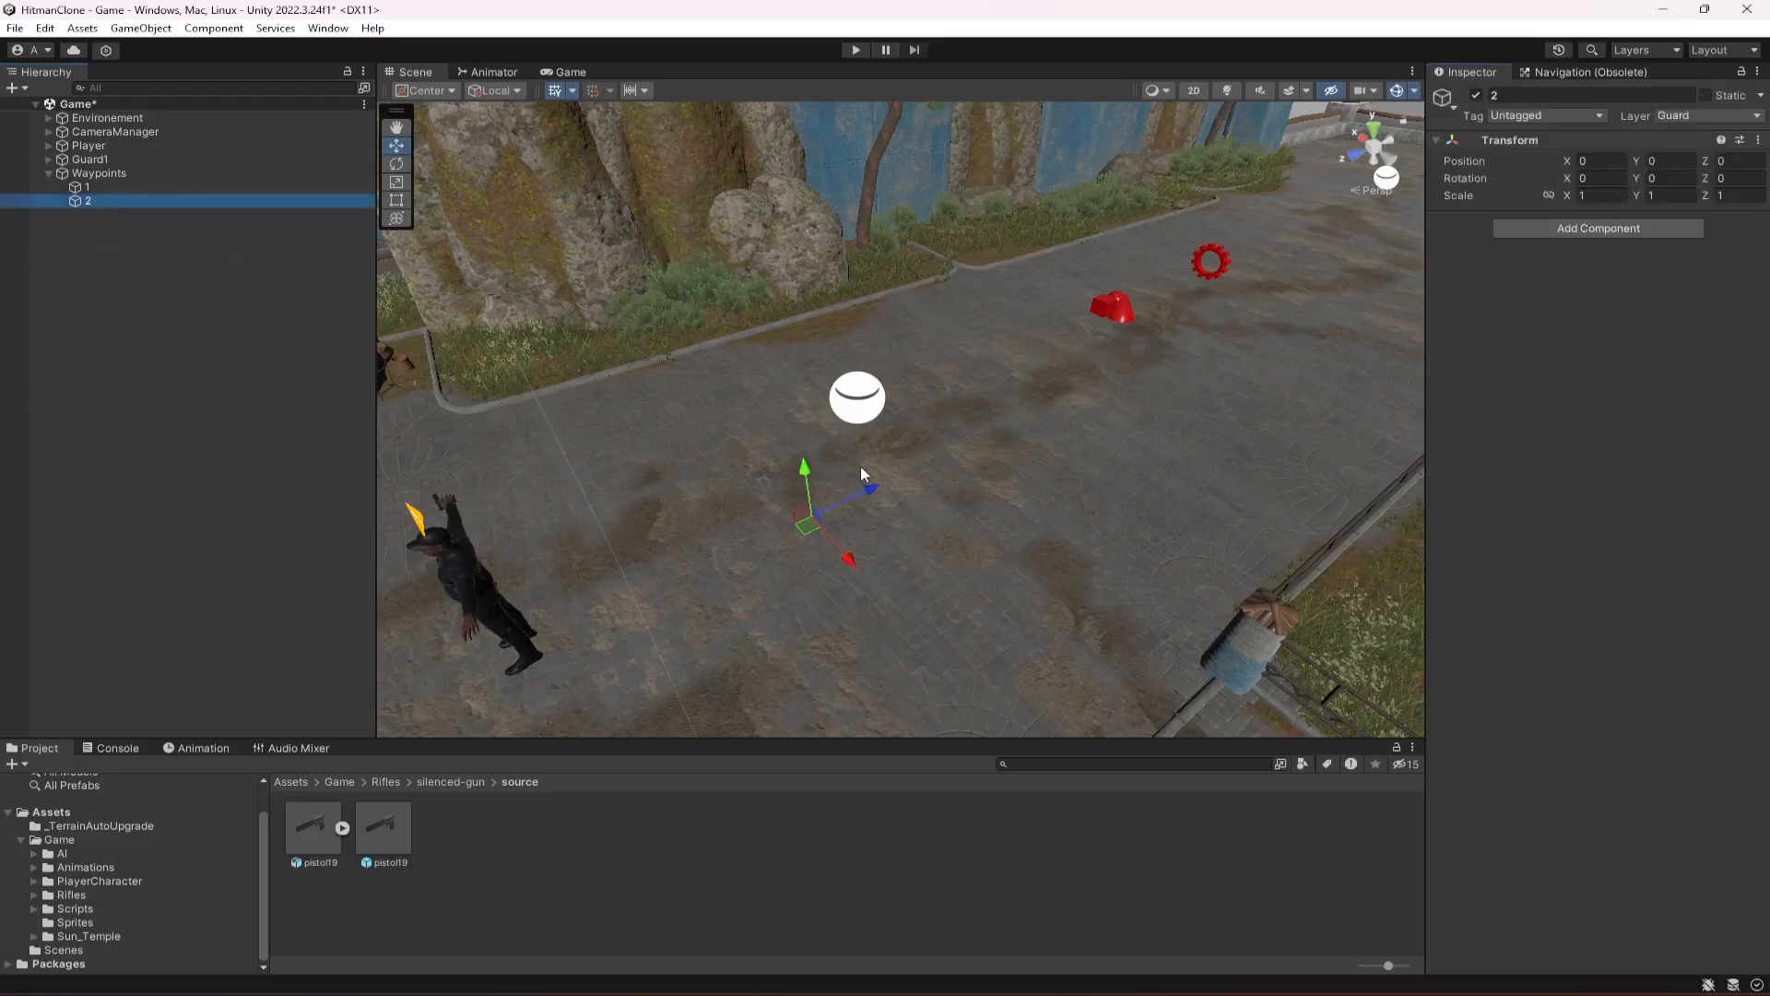
left_click_drag(870, 486, 913, 484)
key("f")
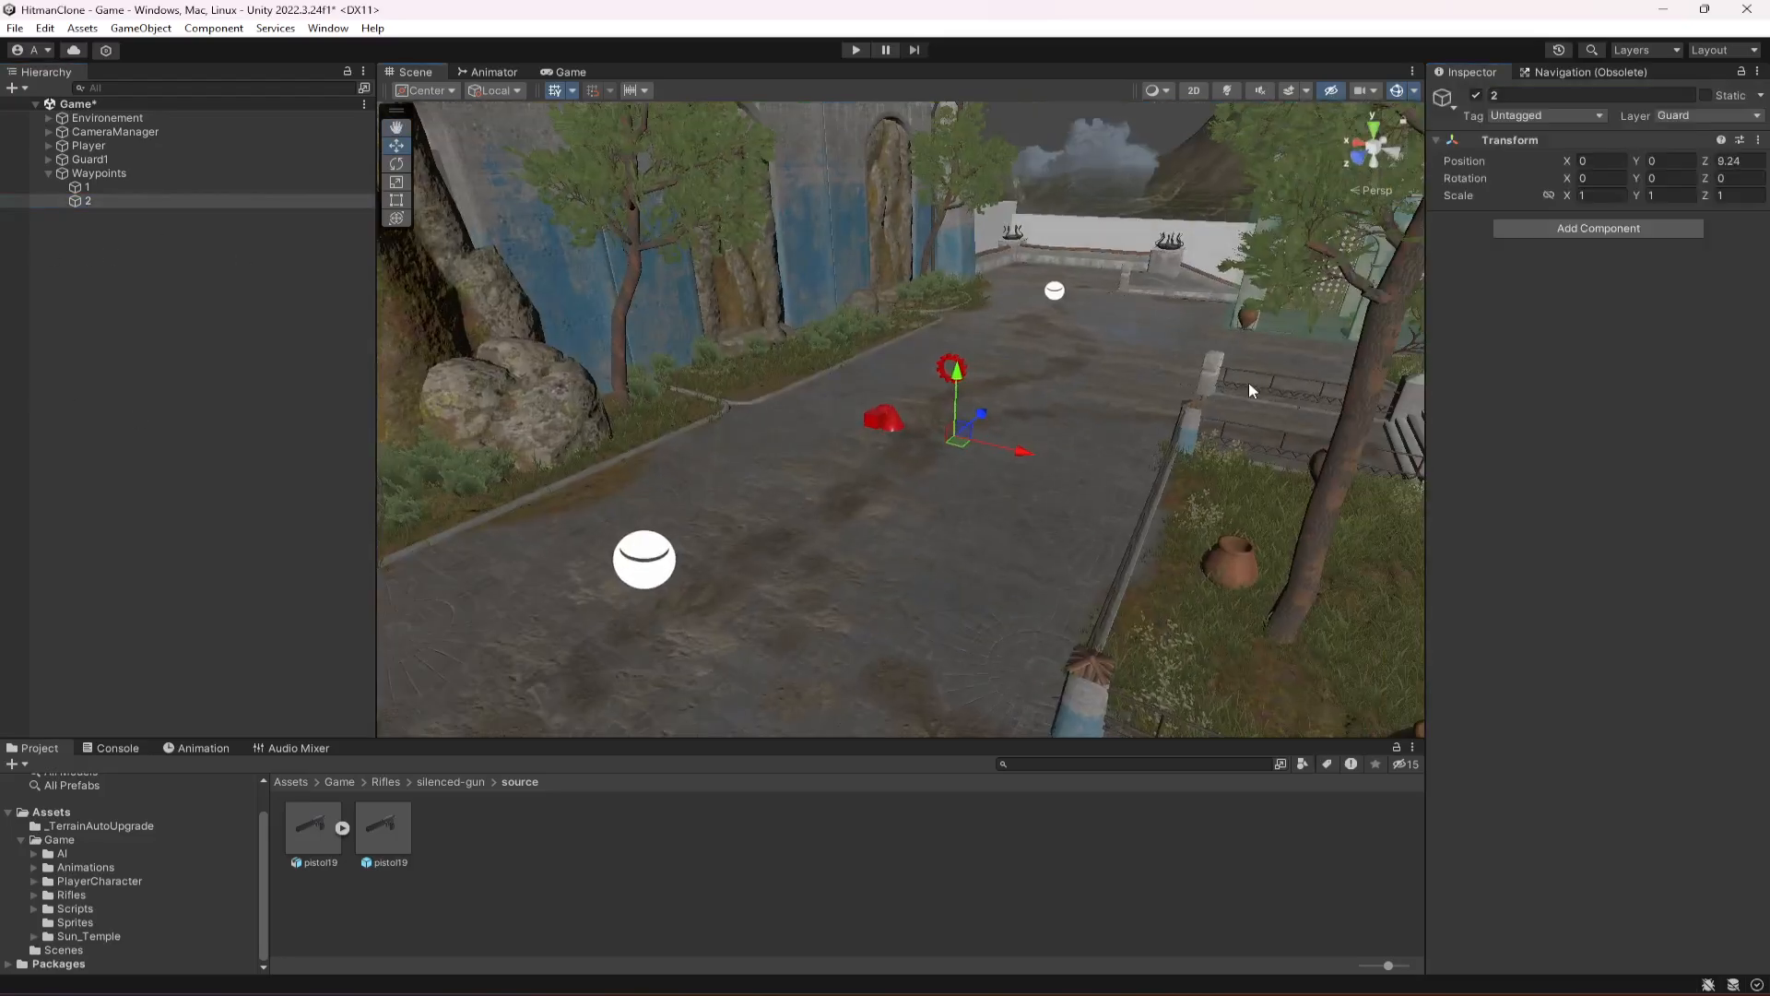
Duplicate waypoint 2 as 3, placing the copy farther down the street at about local Z 23.3, and save the scene.
key("ctrl+d")
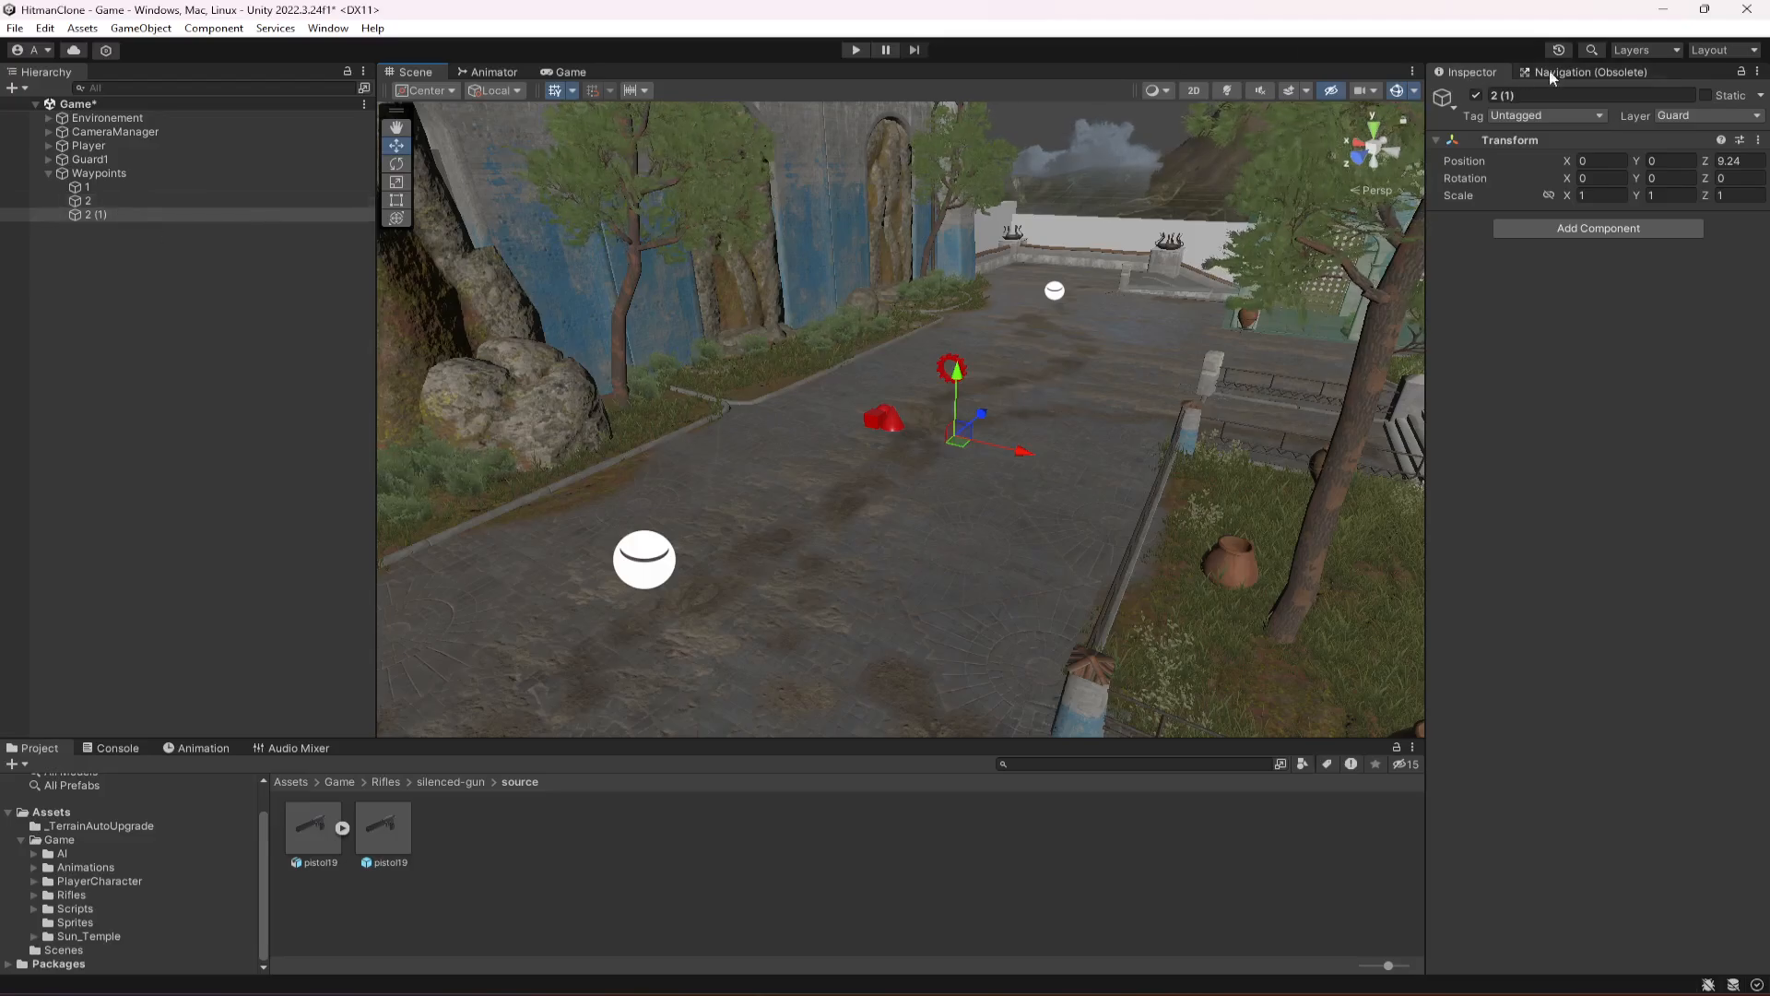
left_click(1575, 91)
type("3")
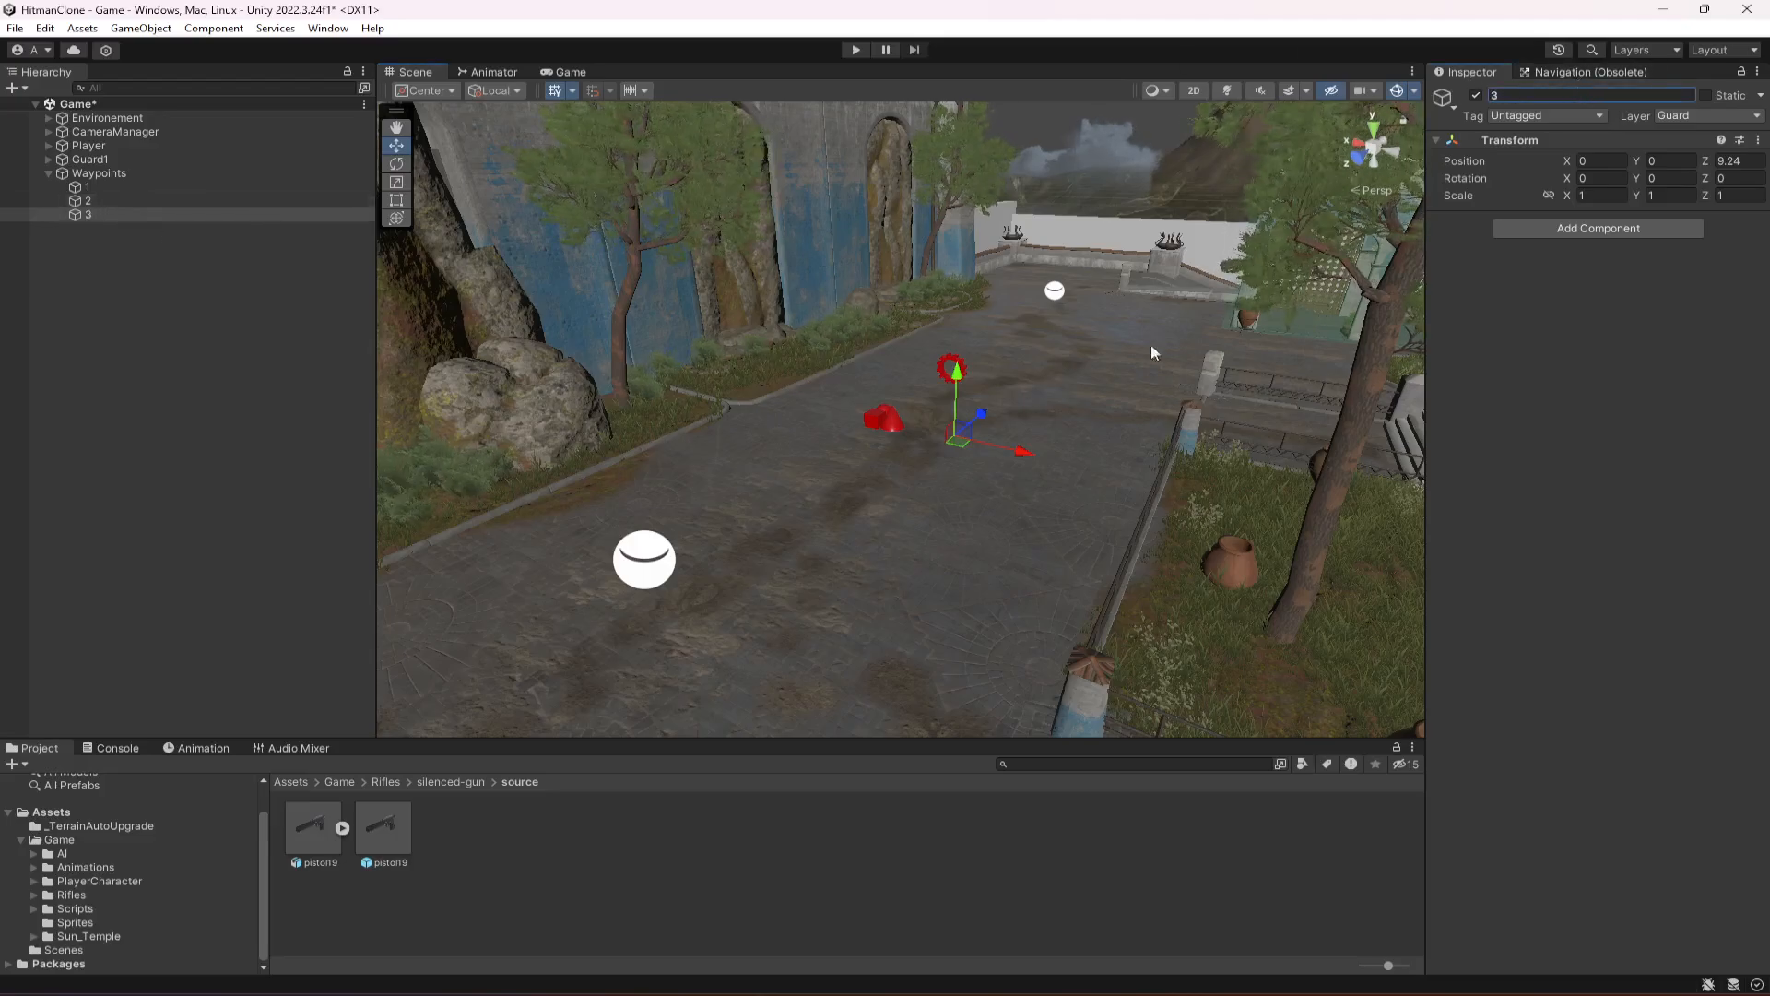
left_click_drag(982, 419, 1134, 329)
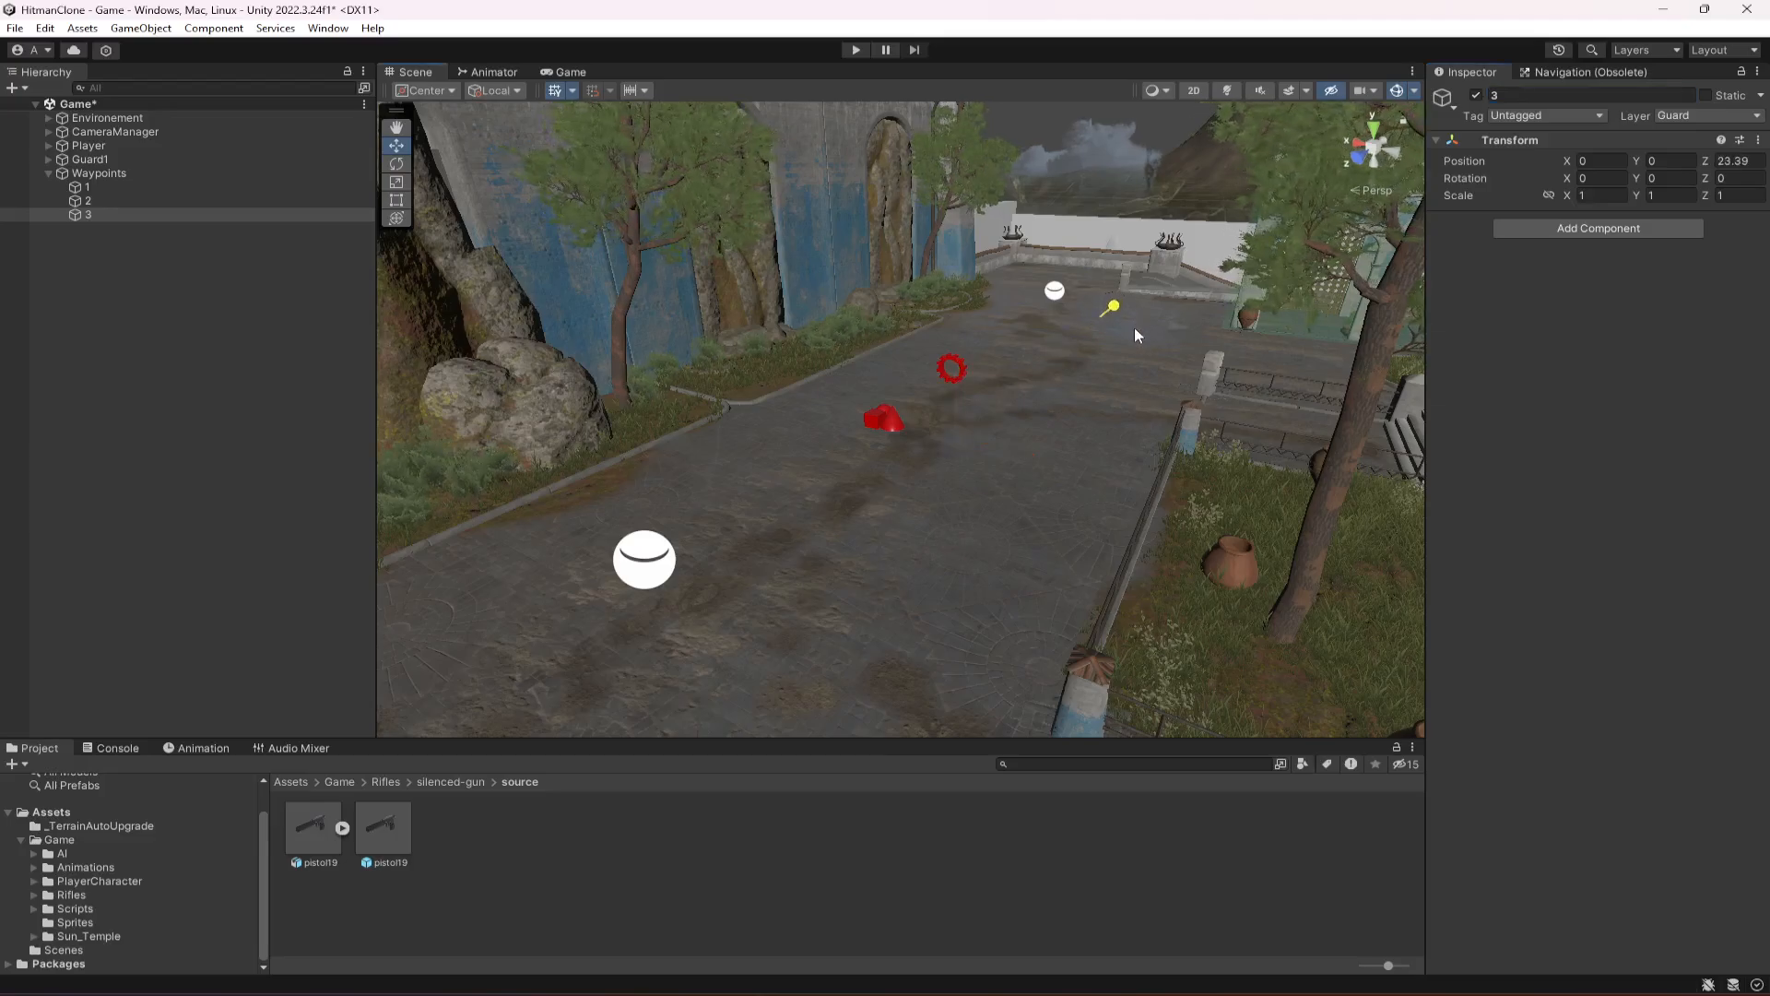
key("ctrl+s")
left_click(48, 173)
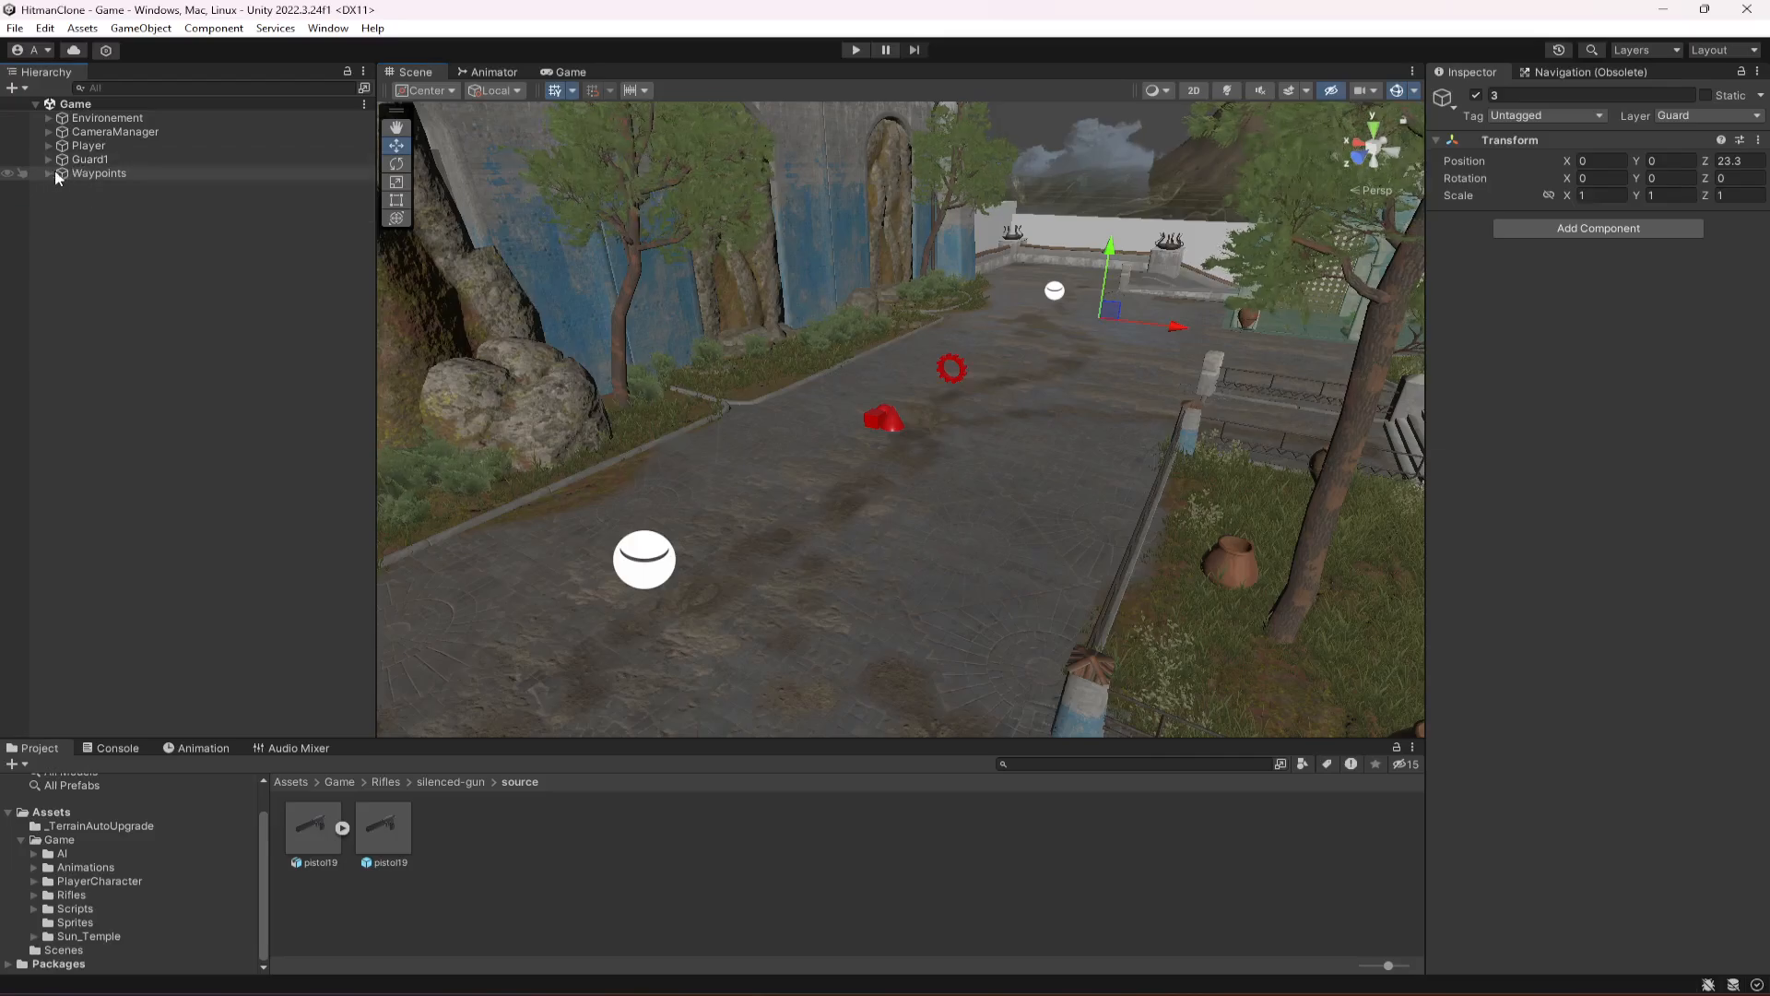
Assign waypoints 1, 2 and 3 to Elements 0, 1 and 2 of Guard1's Waypoints list and save the scene.
left_click(47, 174)
left_click(89, 159)
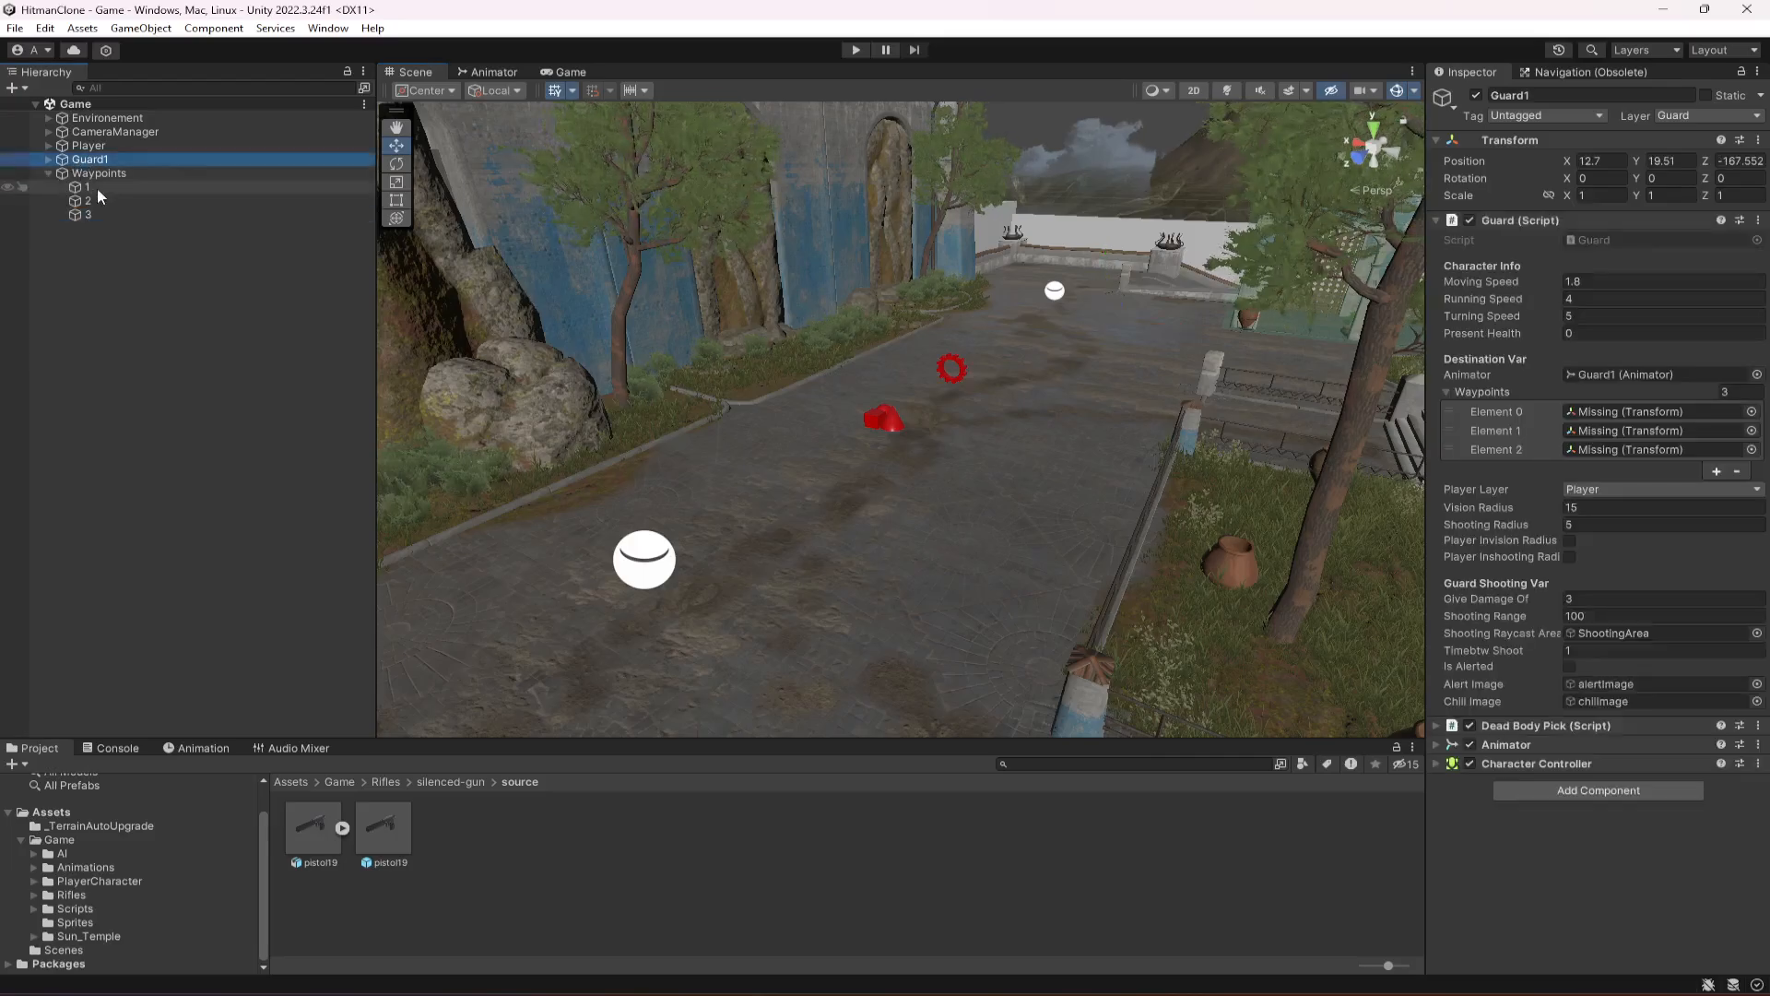
left_click_drag(111, 189, 1632, 411)
left_click_drag(212, 203, 1655, 433)
left_click_drag(118, 216, 1595, 448)
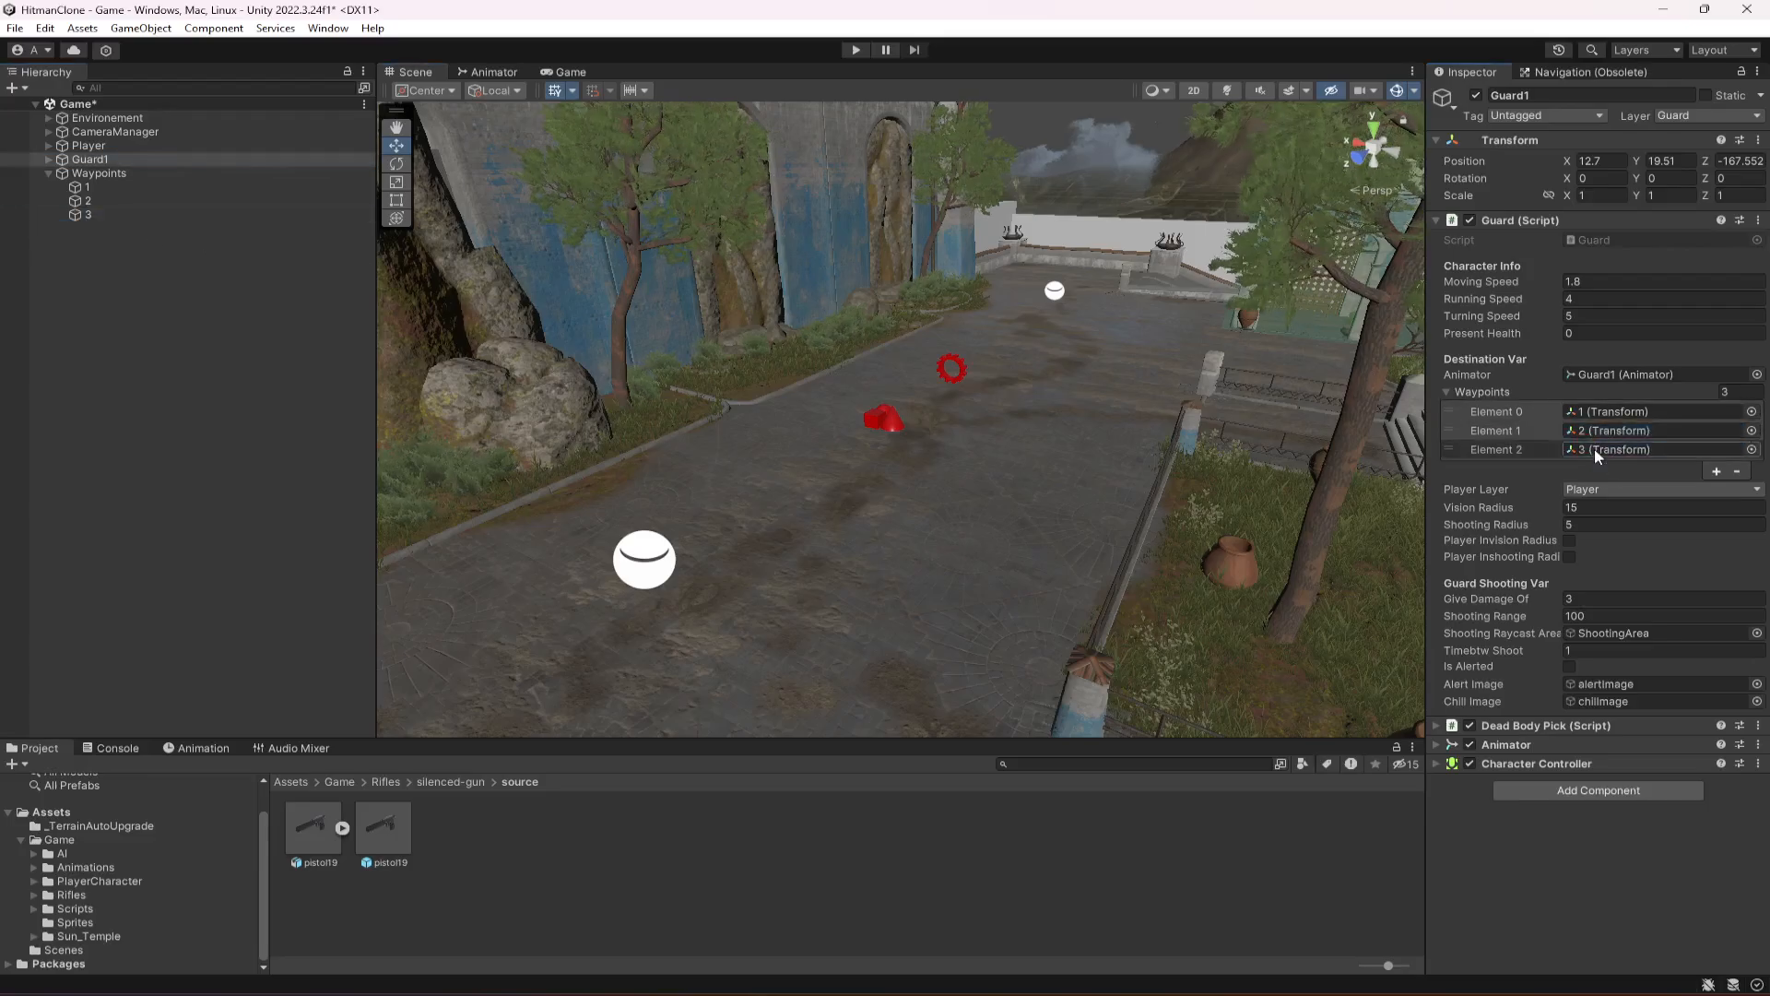
left_click(48, 173)
key("ctrl+s")
Create an empty parent object around Guard1 and name it Guards.
right_click_drag(1077, 558, 1181, 445)
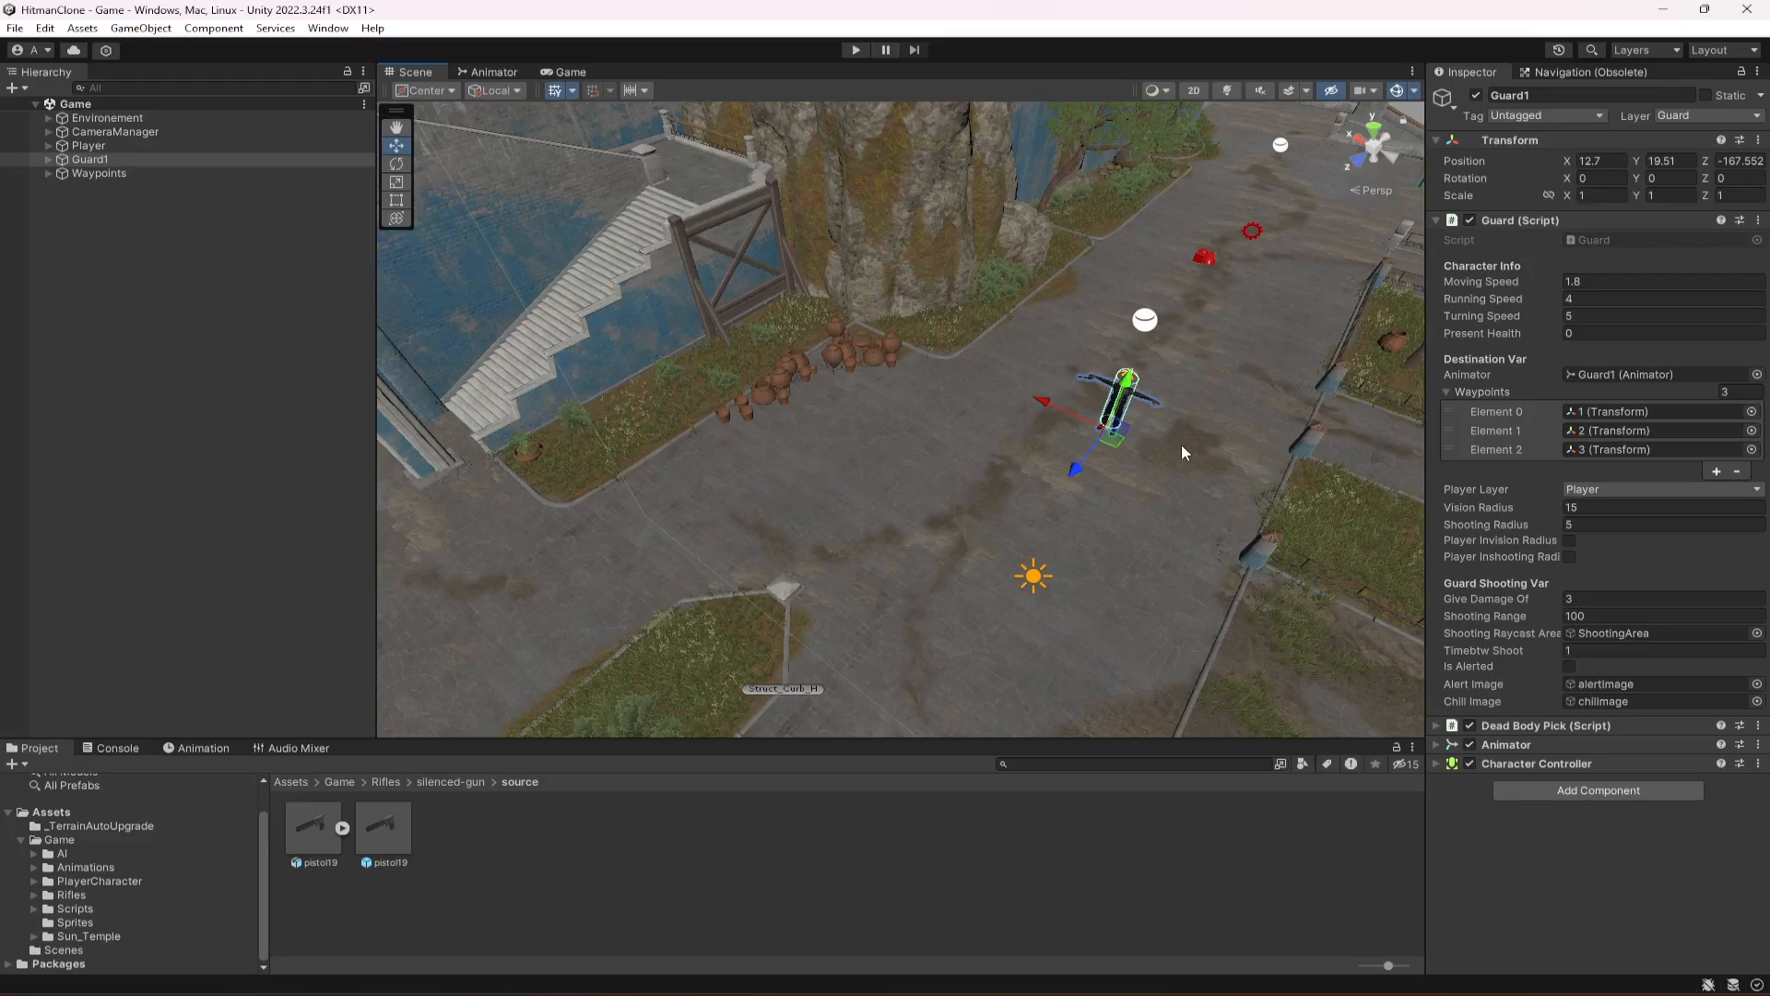
left_click(99, 160)
right_click(93, 159)
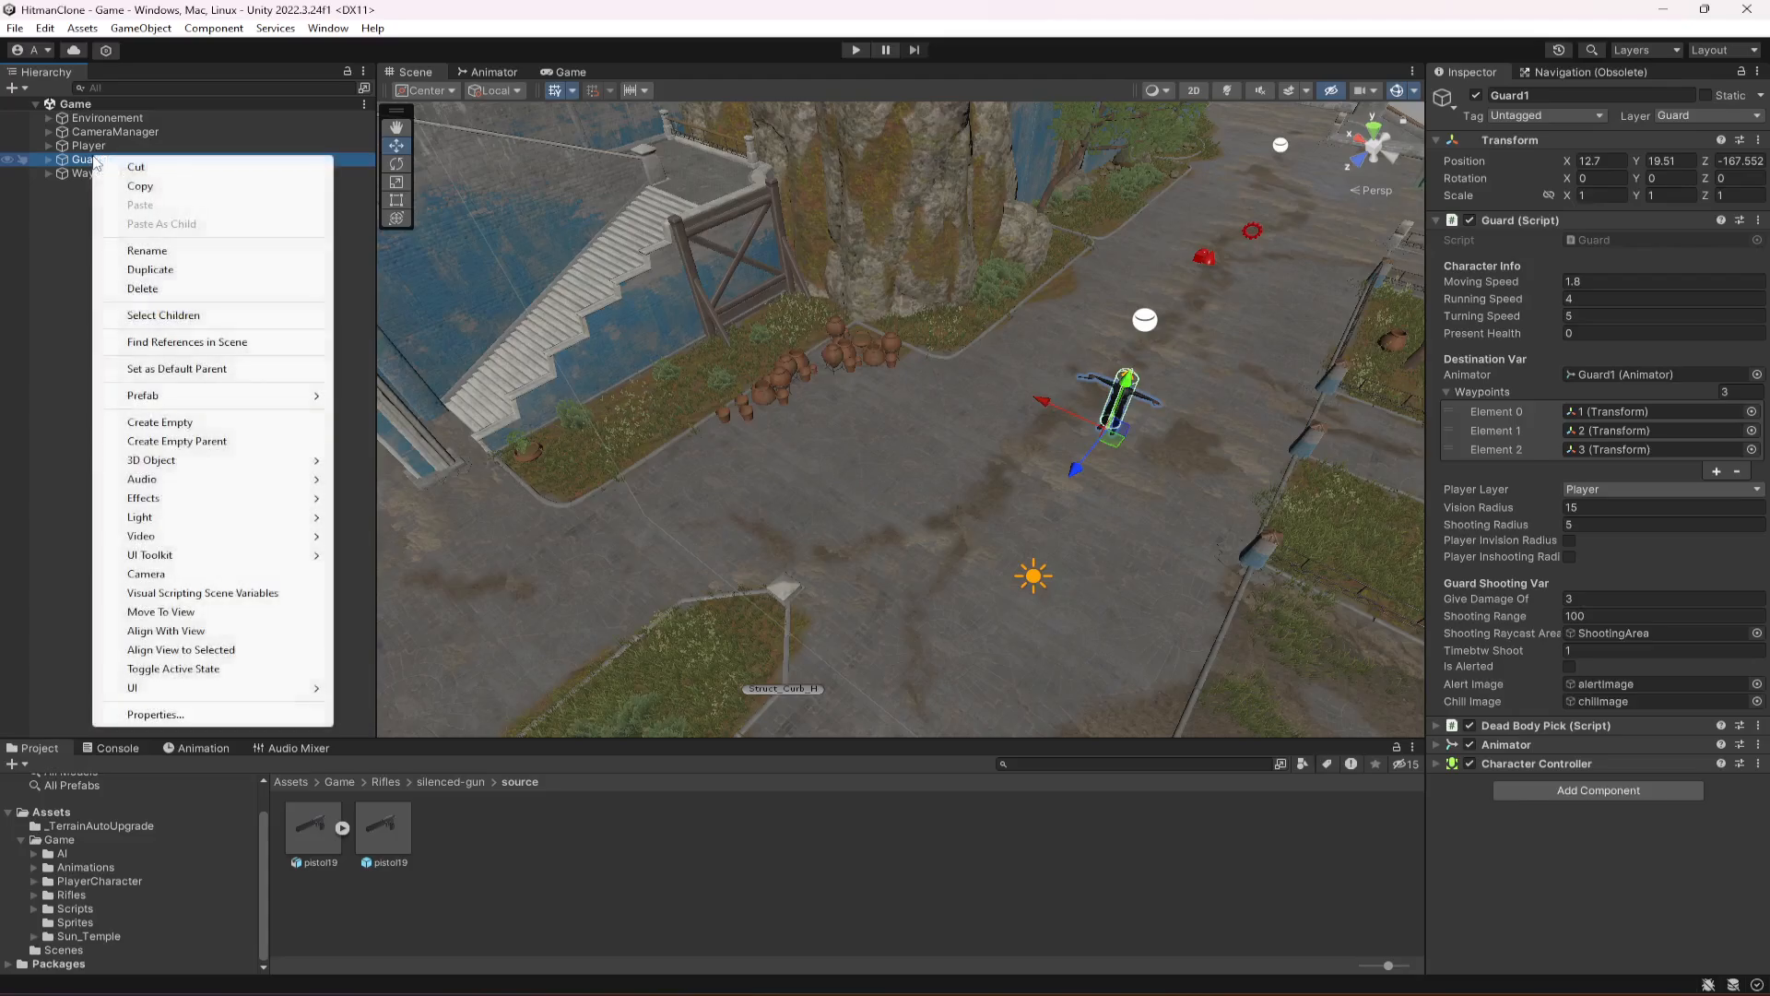
left_click(204, 441)
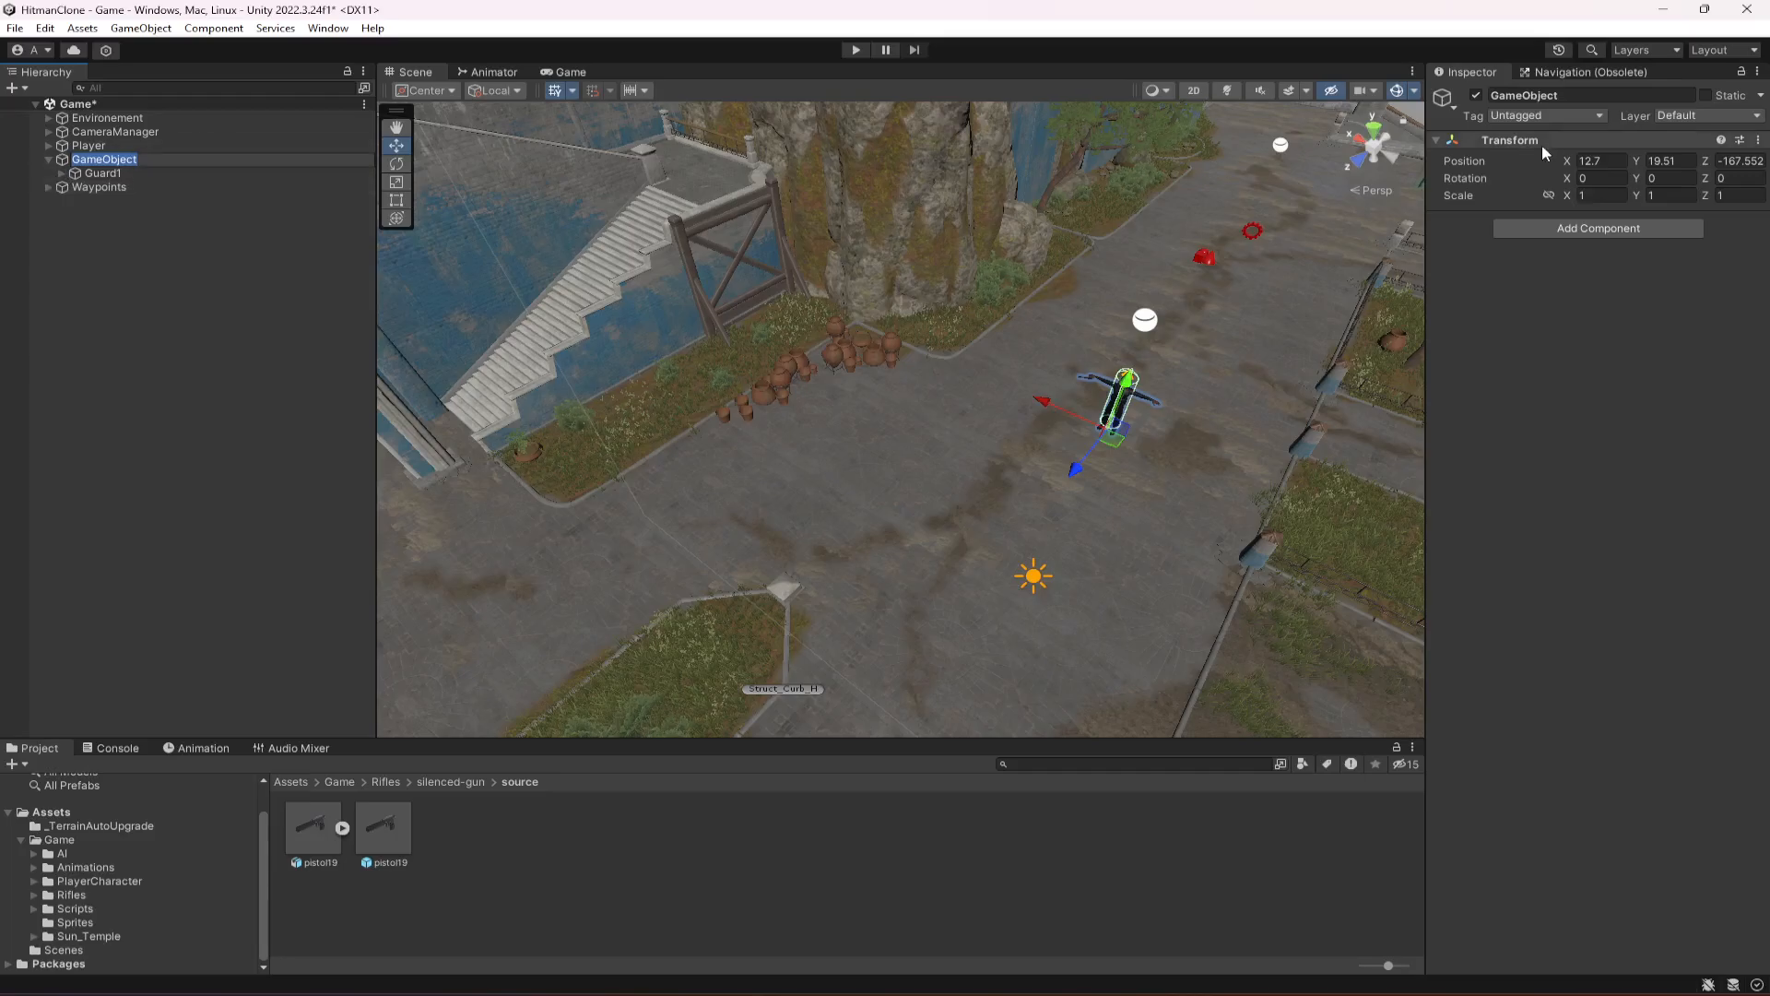
type("Guards")
key("Return")
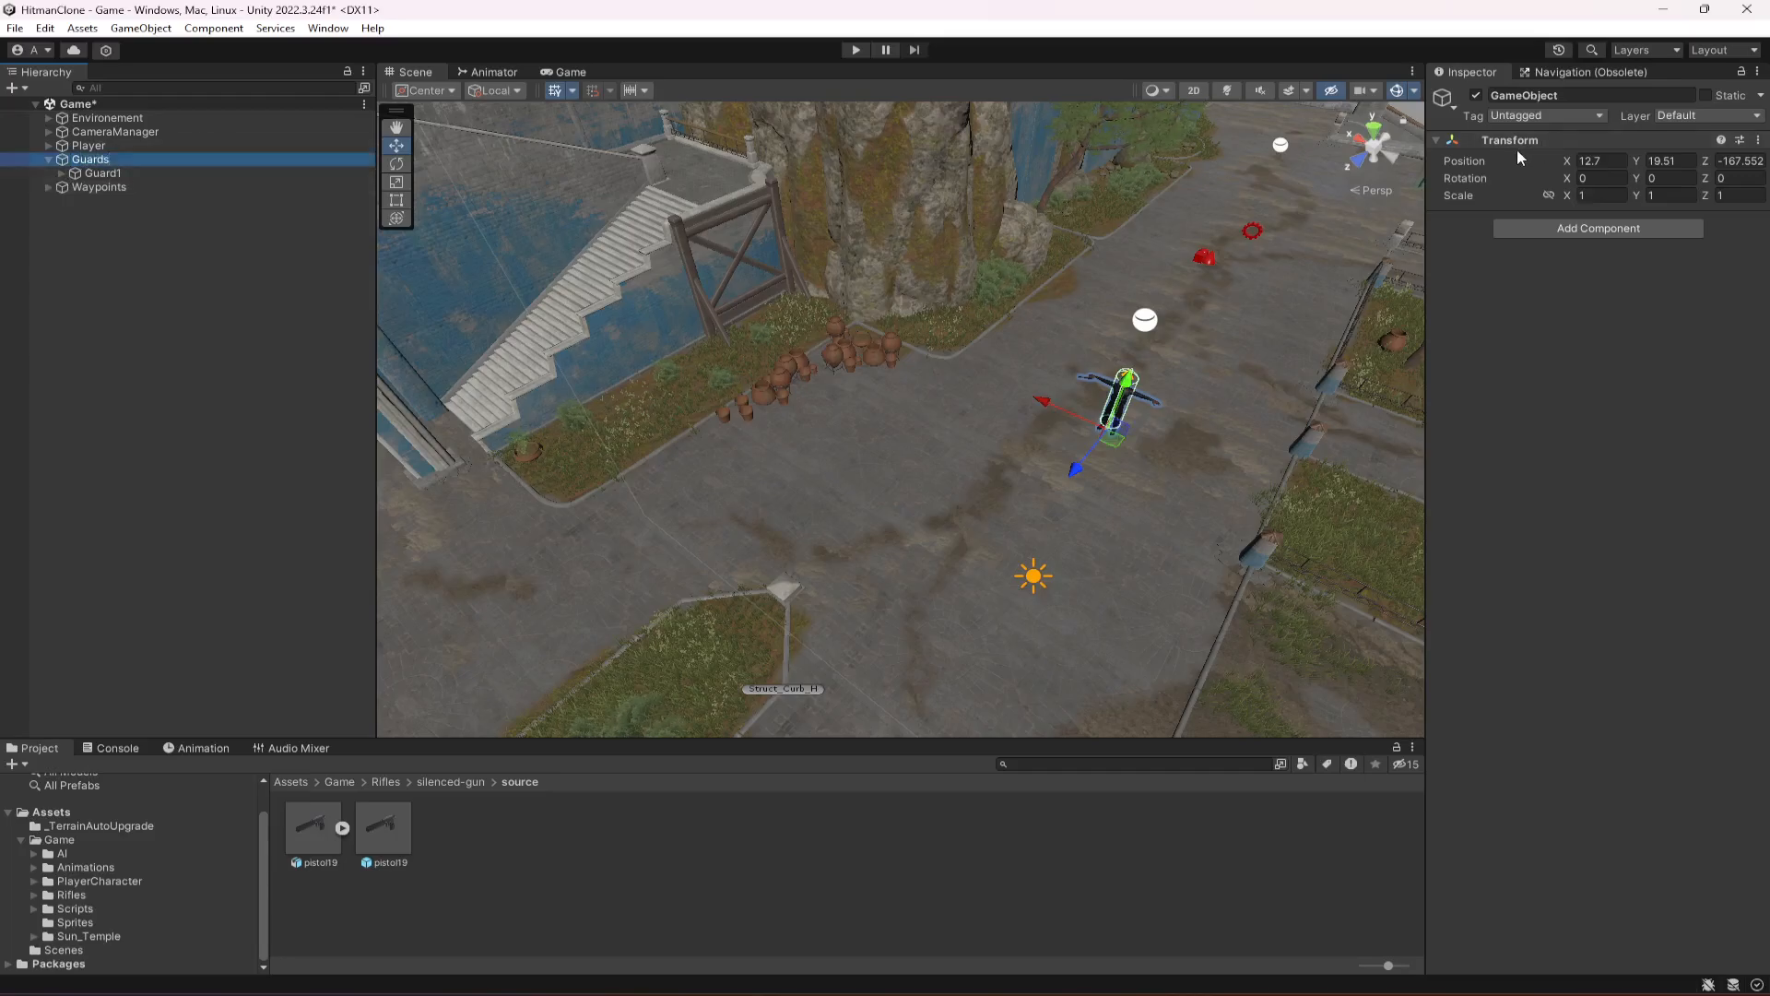
Duplicate Guard1 inside the Guards group and rename the copy Guard2.
left_click(138, 173)
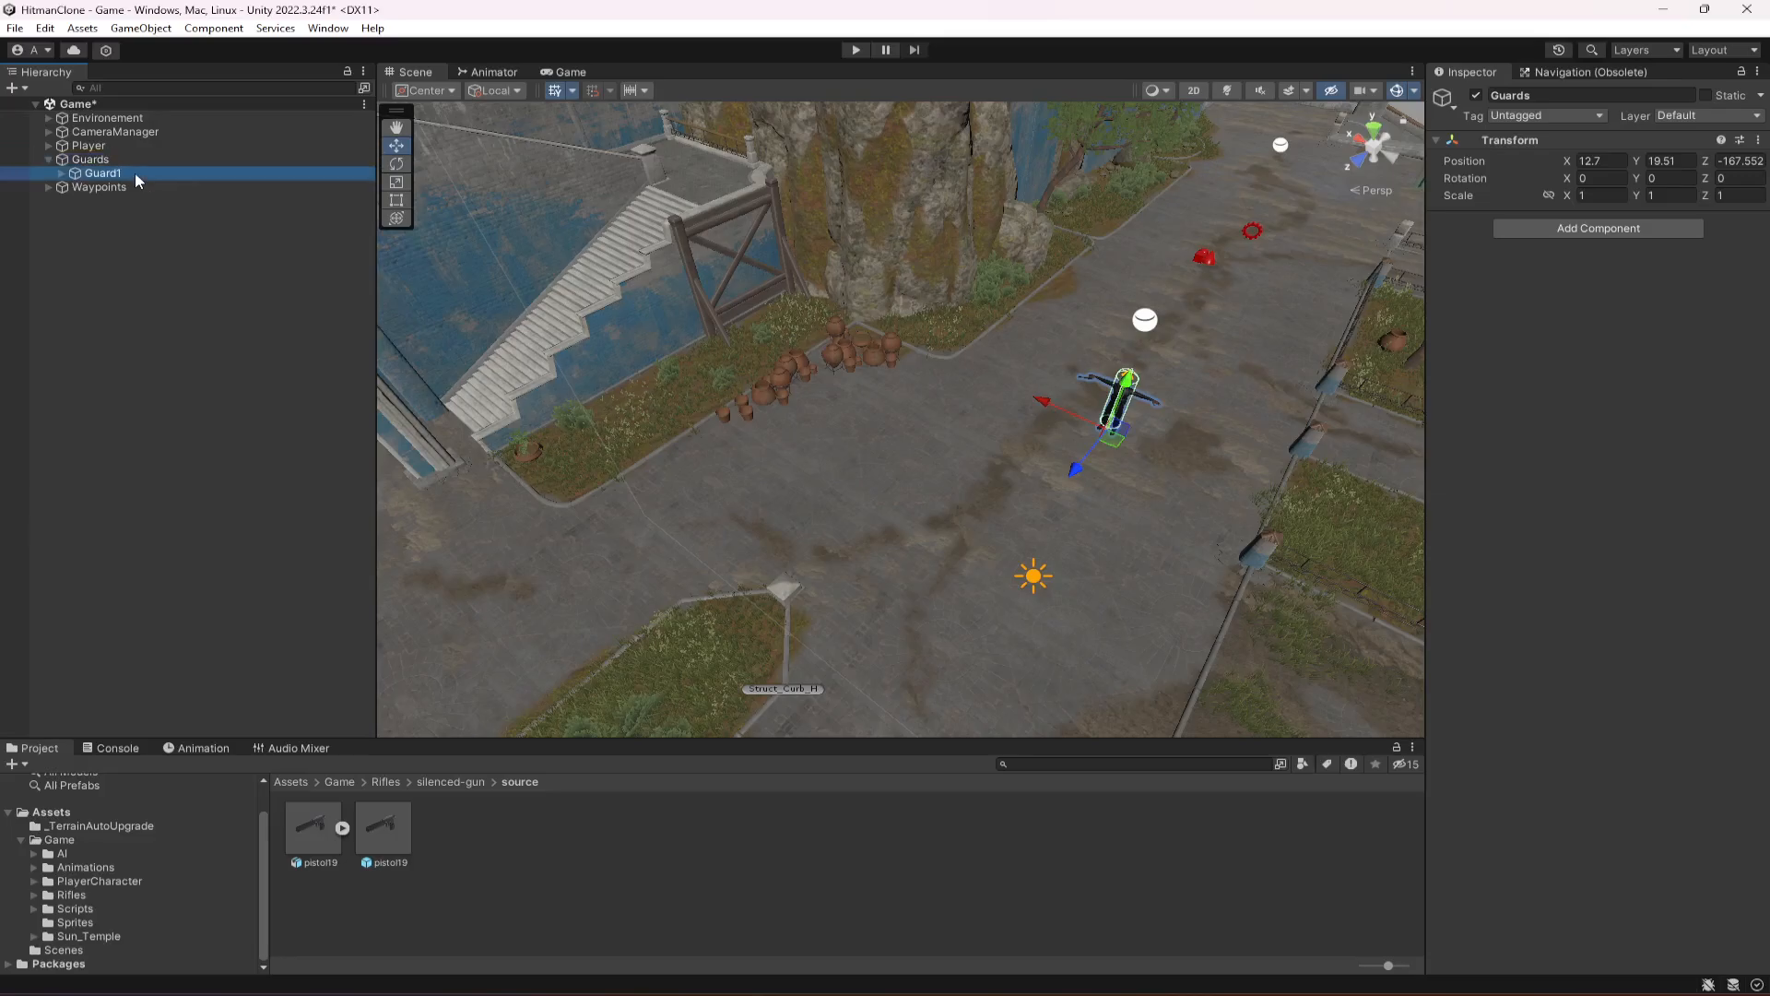
right_click_drag(1147, 381, 1046, 421)
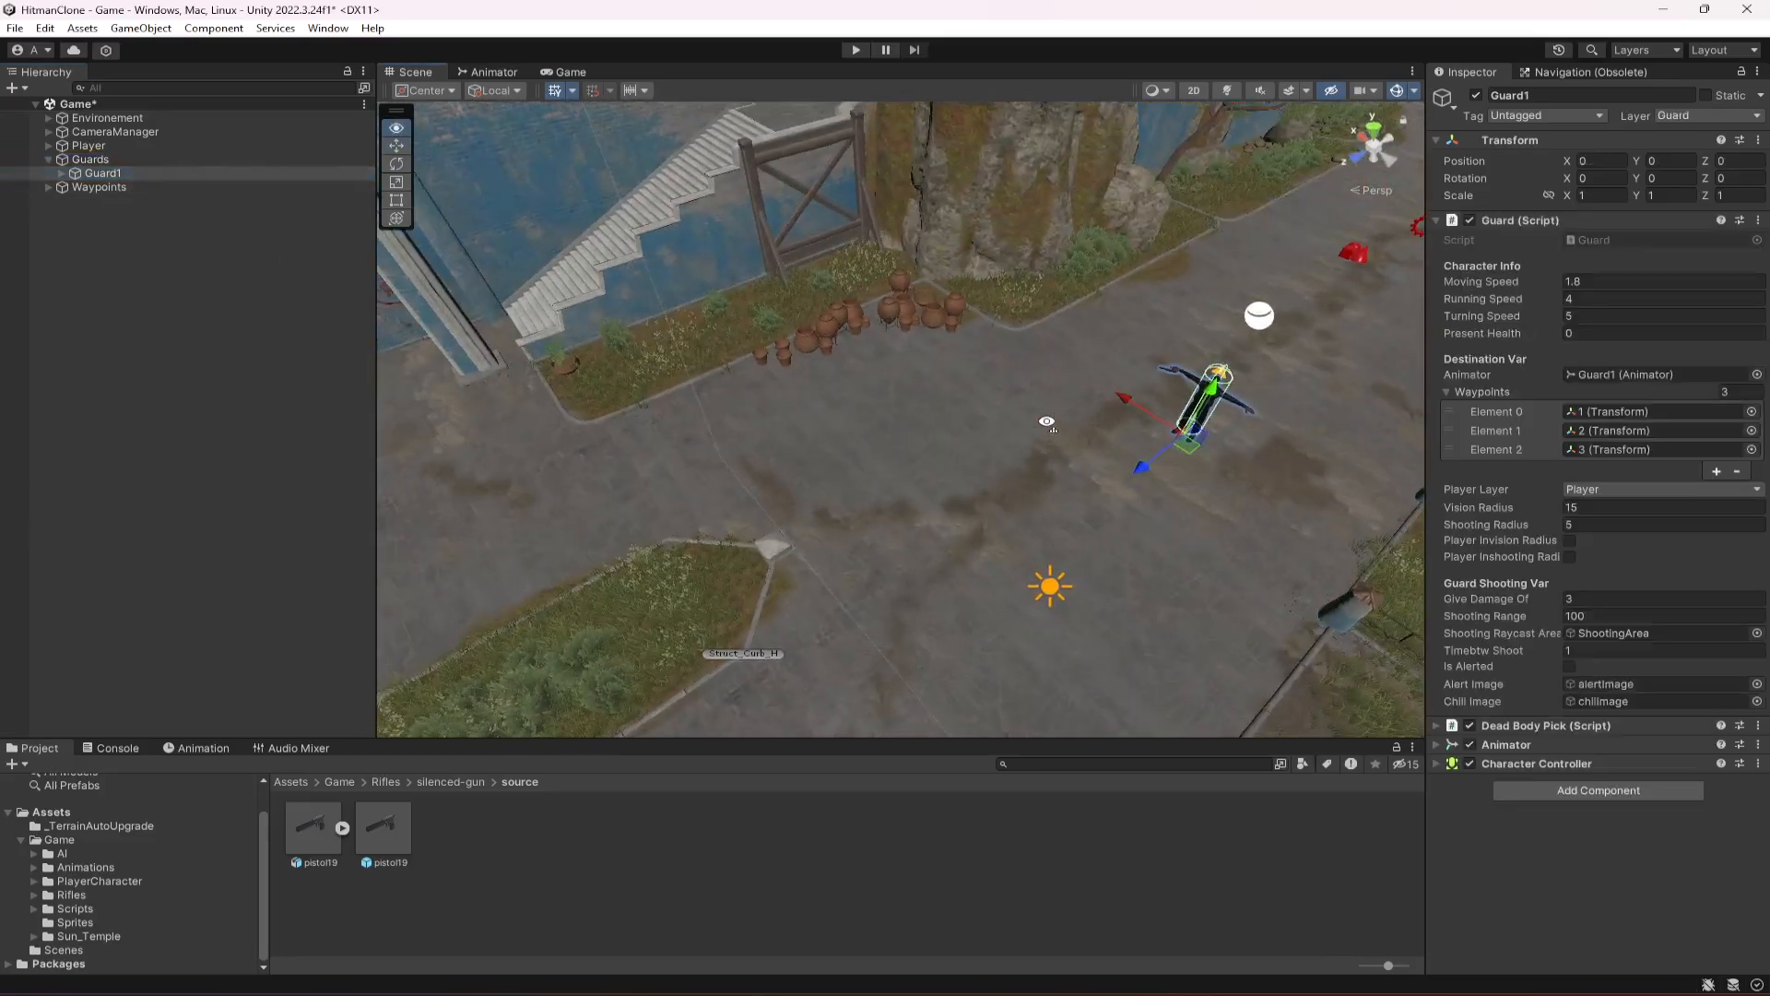
left_click(92, 175)
key("ctrl+d")
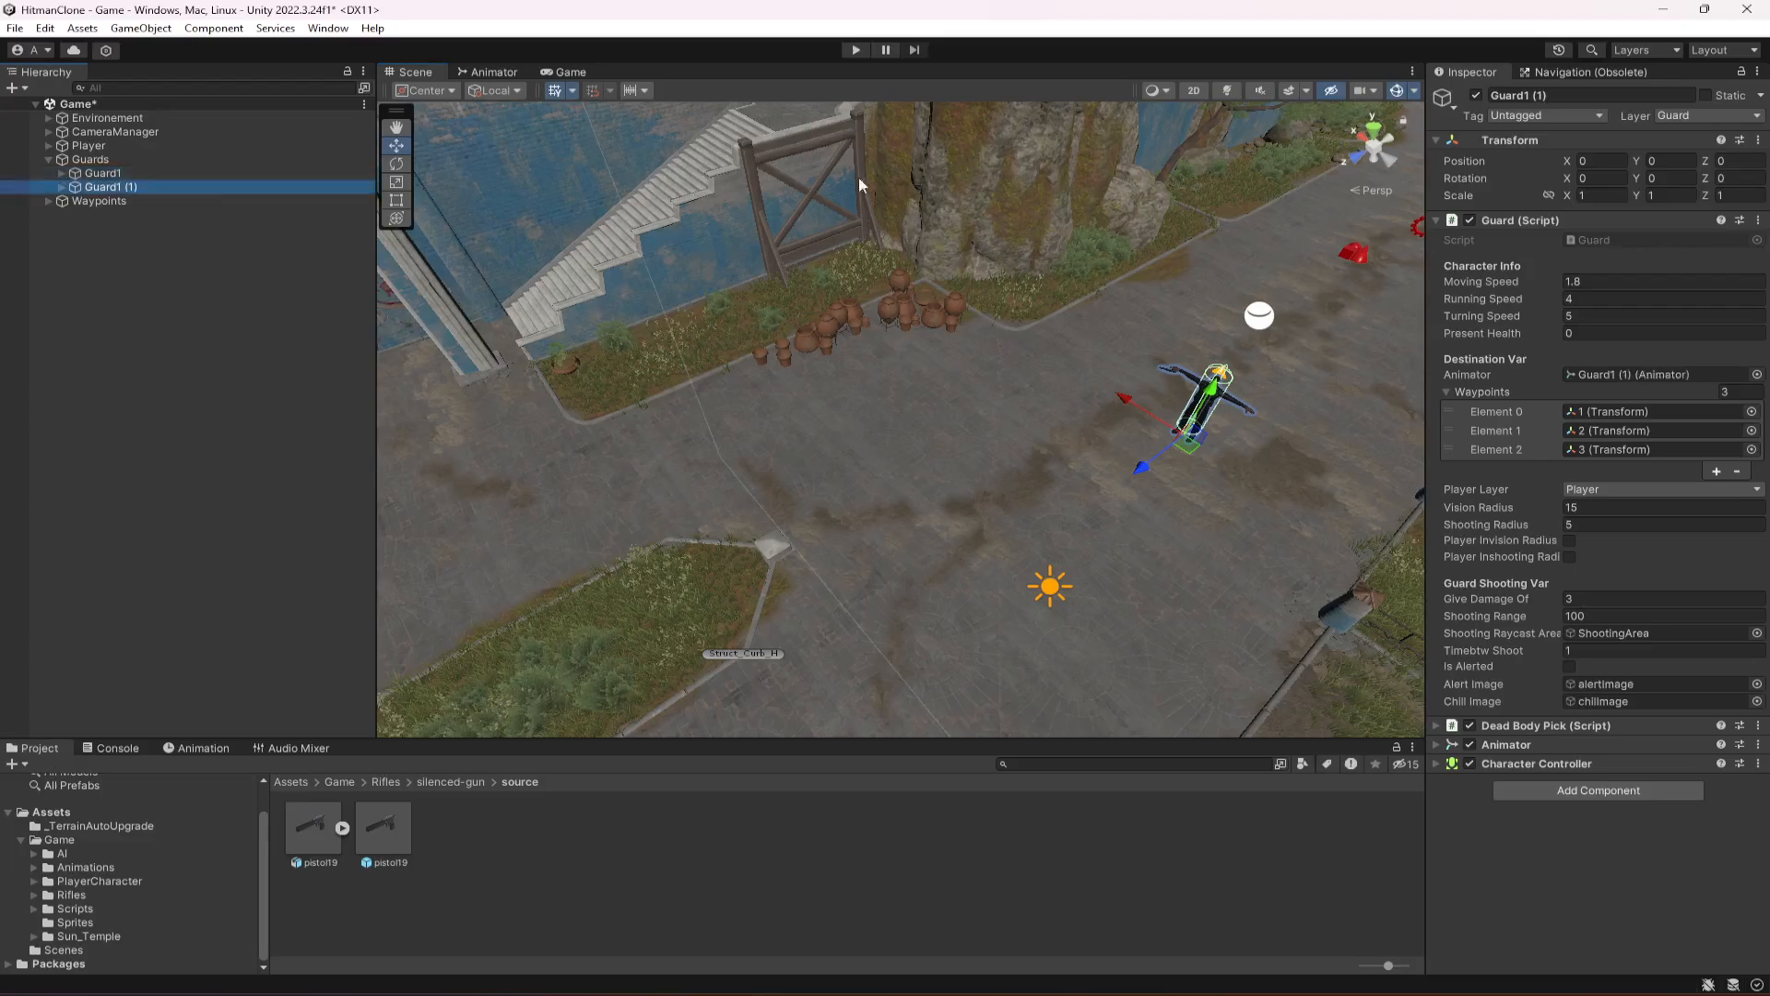
left_click(1530, 96)
type("Guard2")
key("Return")
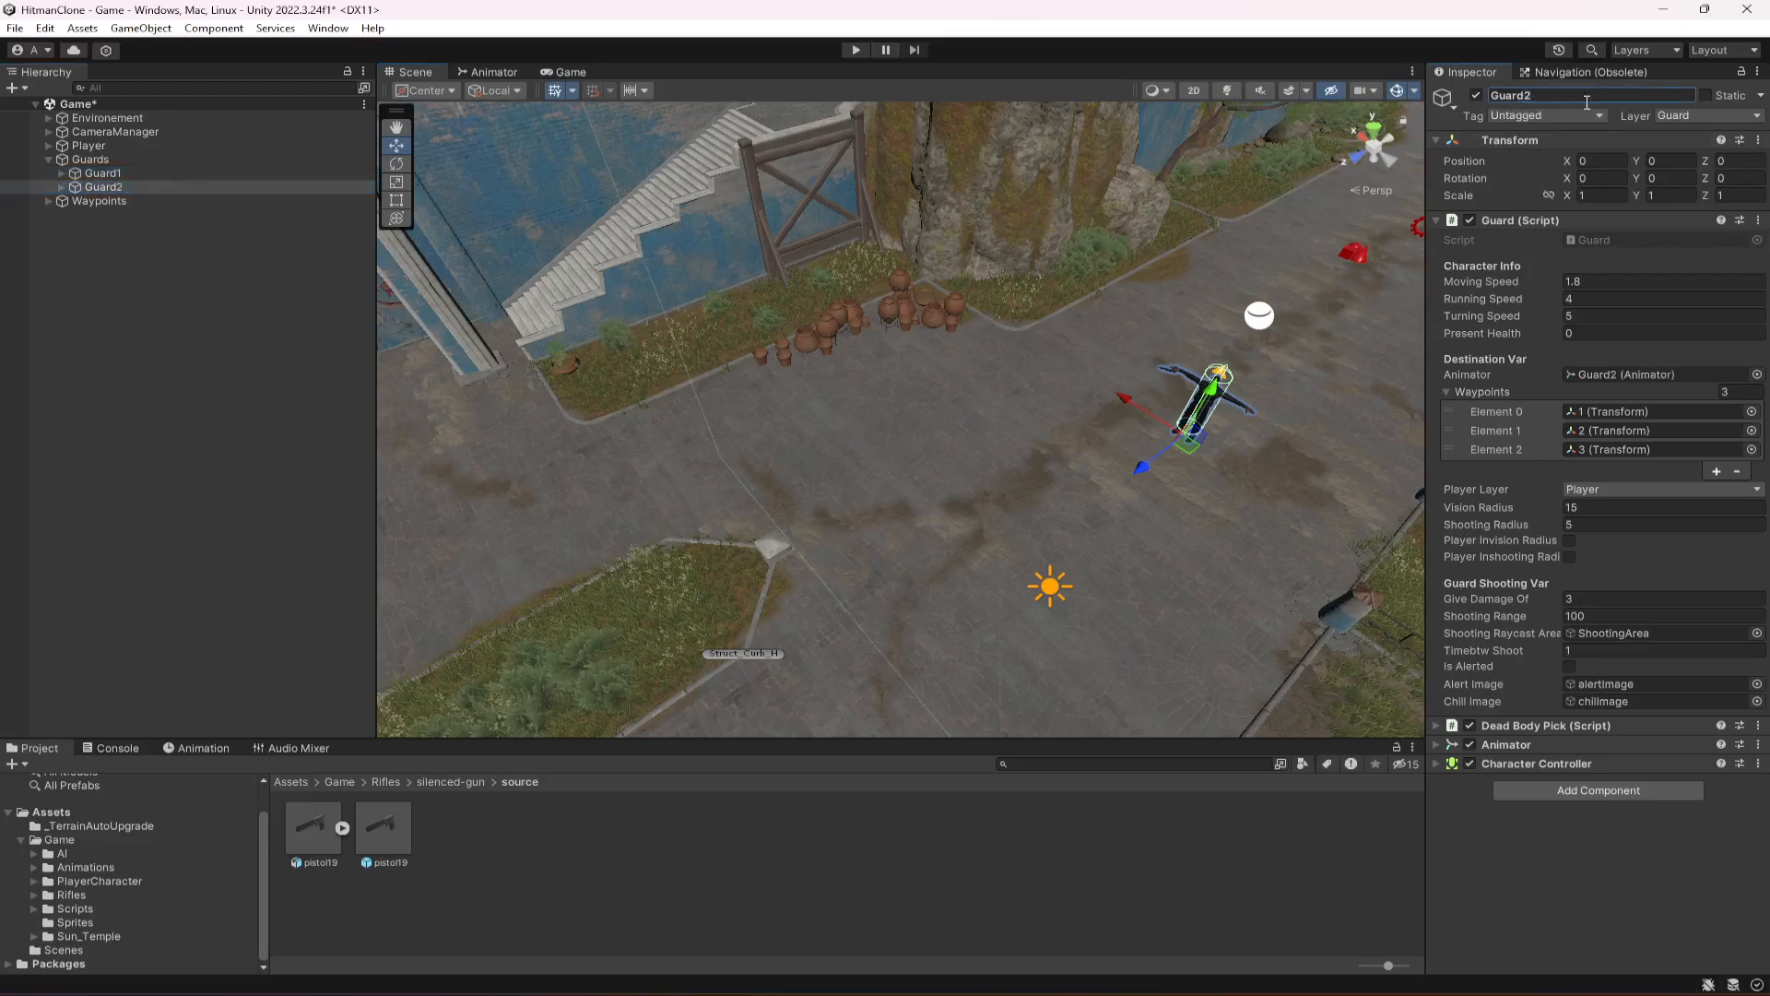
Check which object Guard2's Shooting Raycast Area refers to, and save the scene.
left_click(1597, 634)
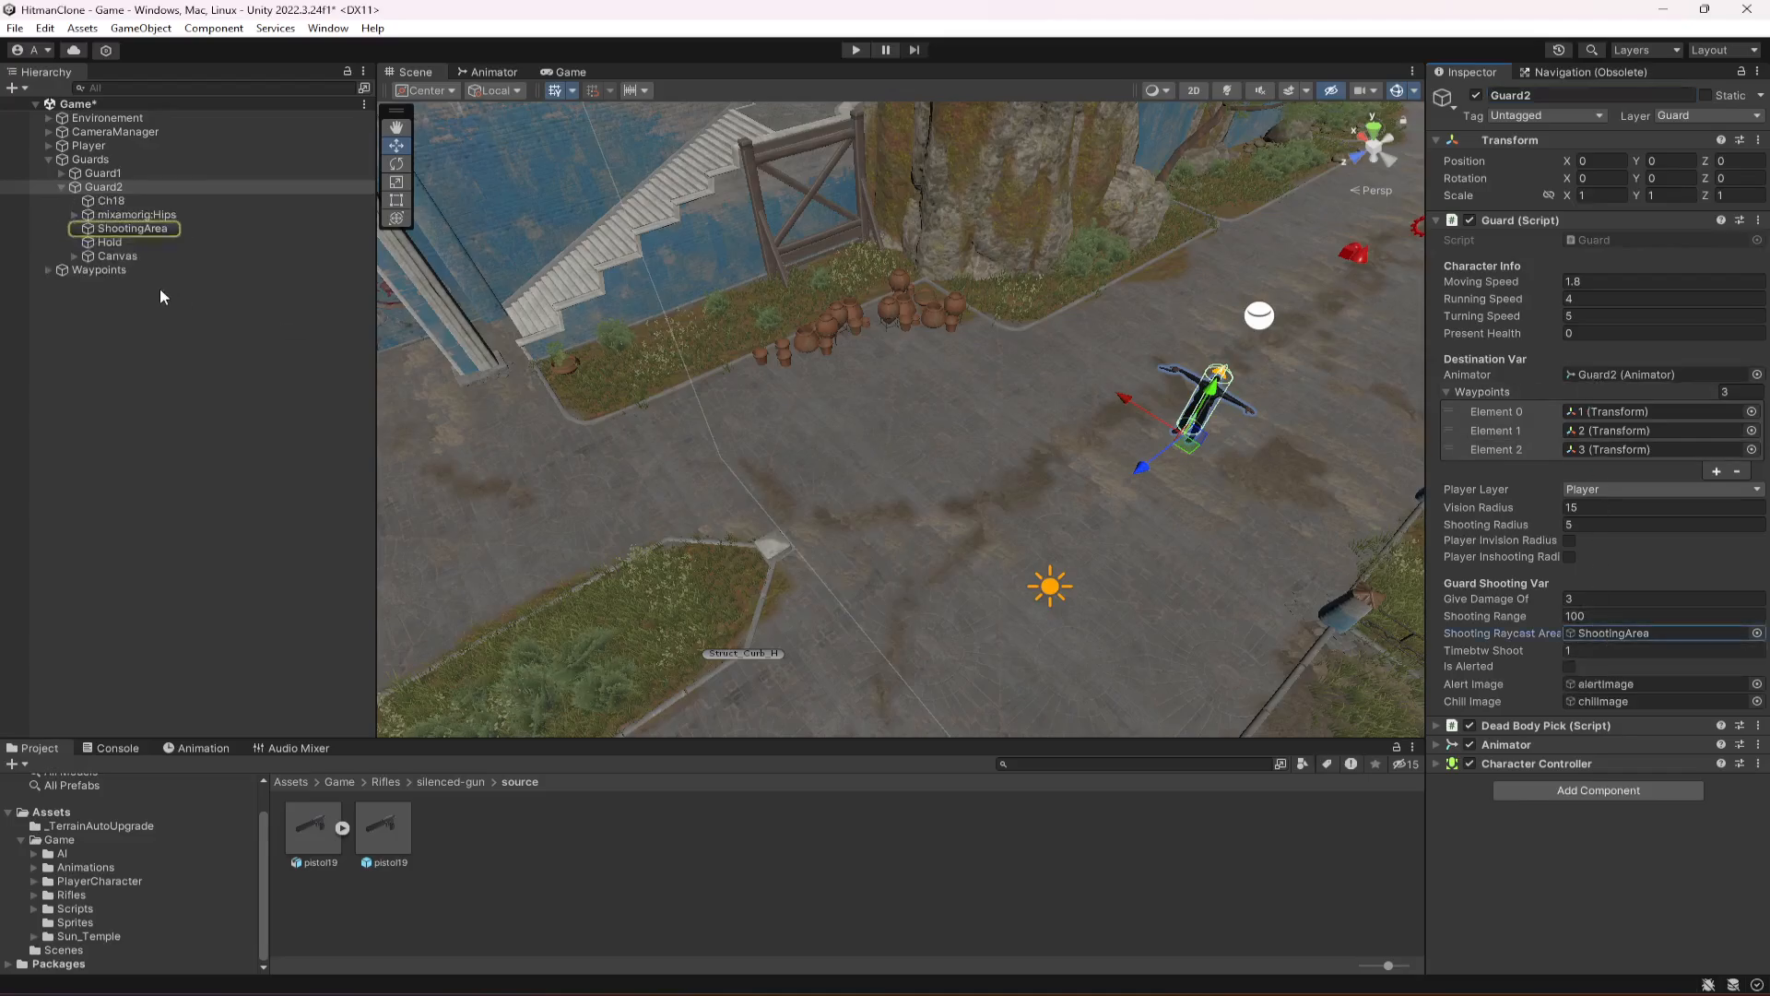
left_click(58, 187)
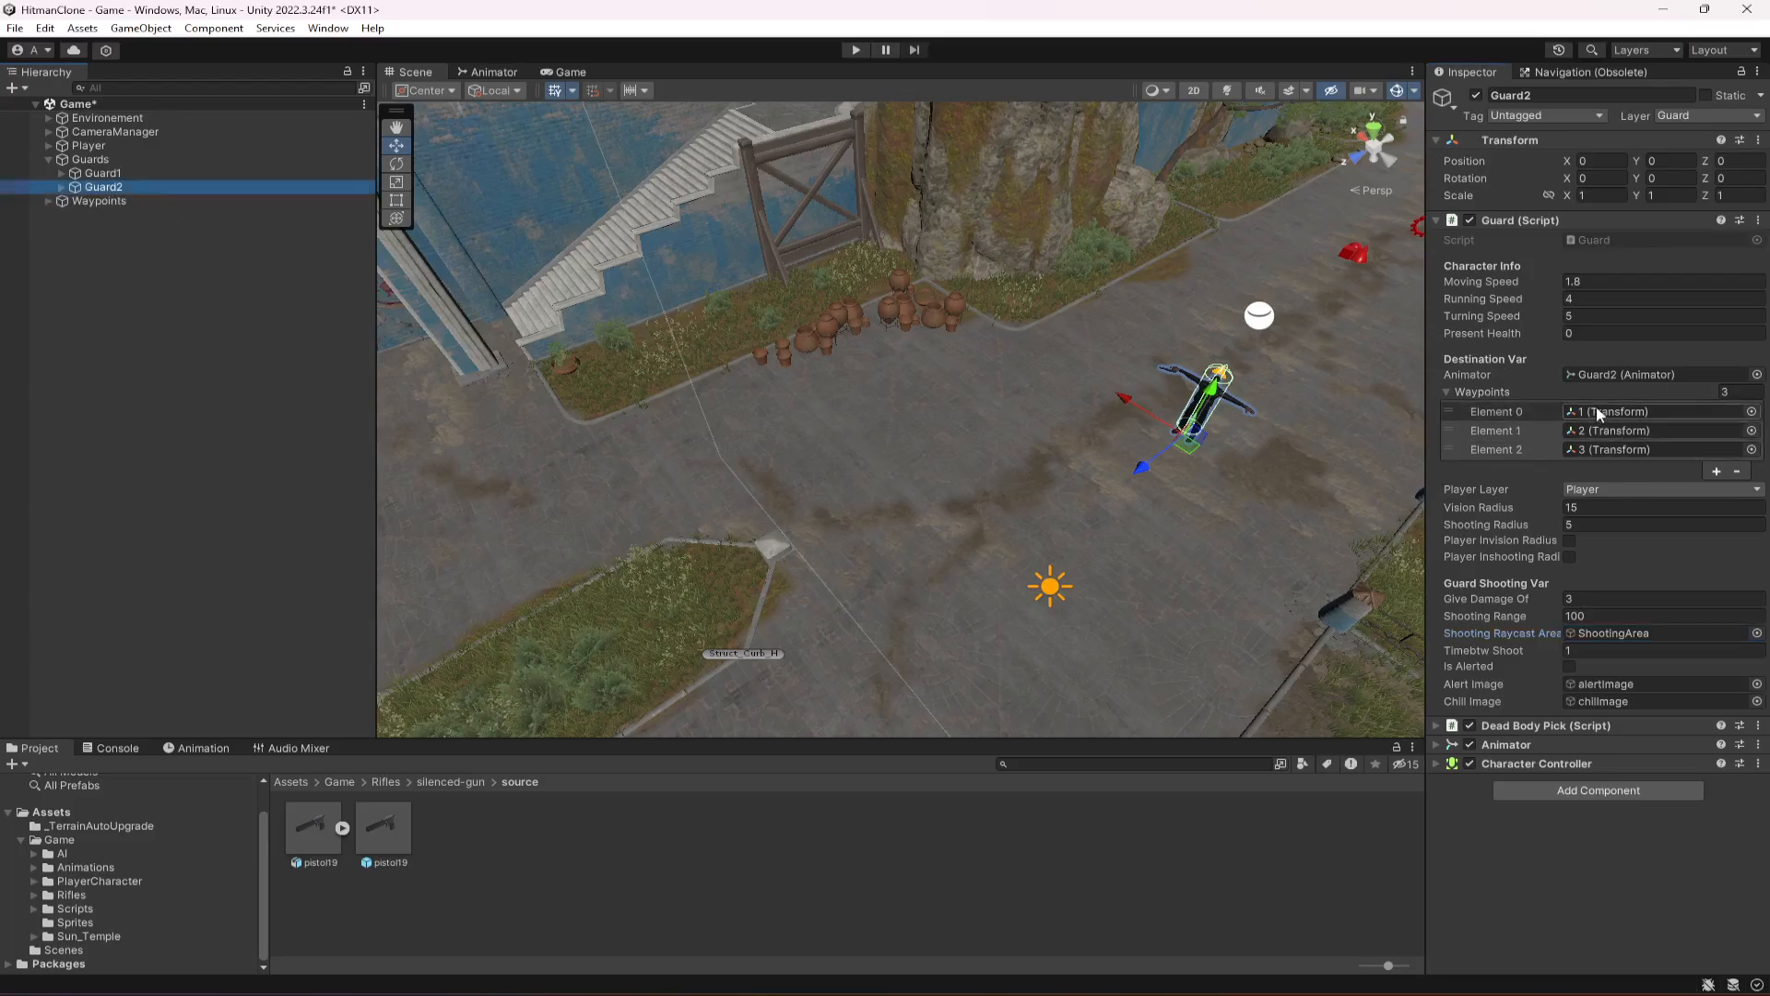
left_click(1630, 365)
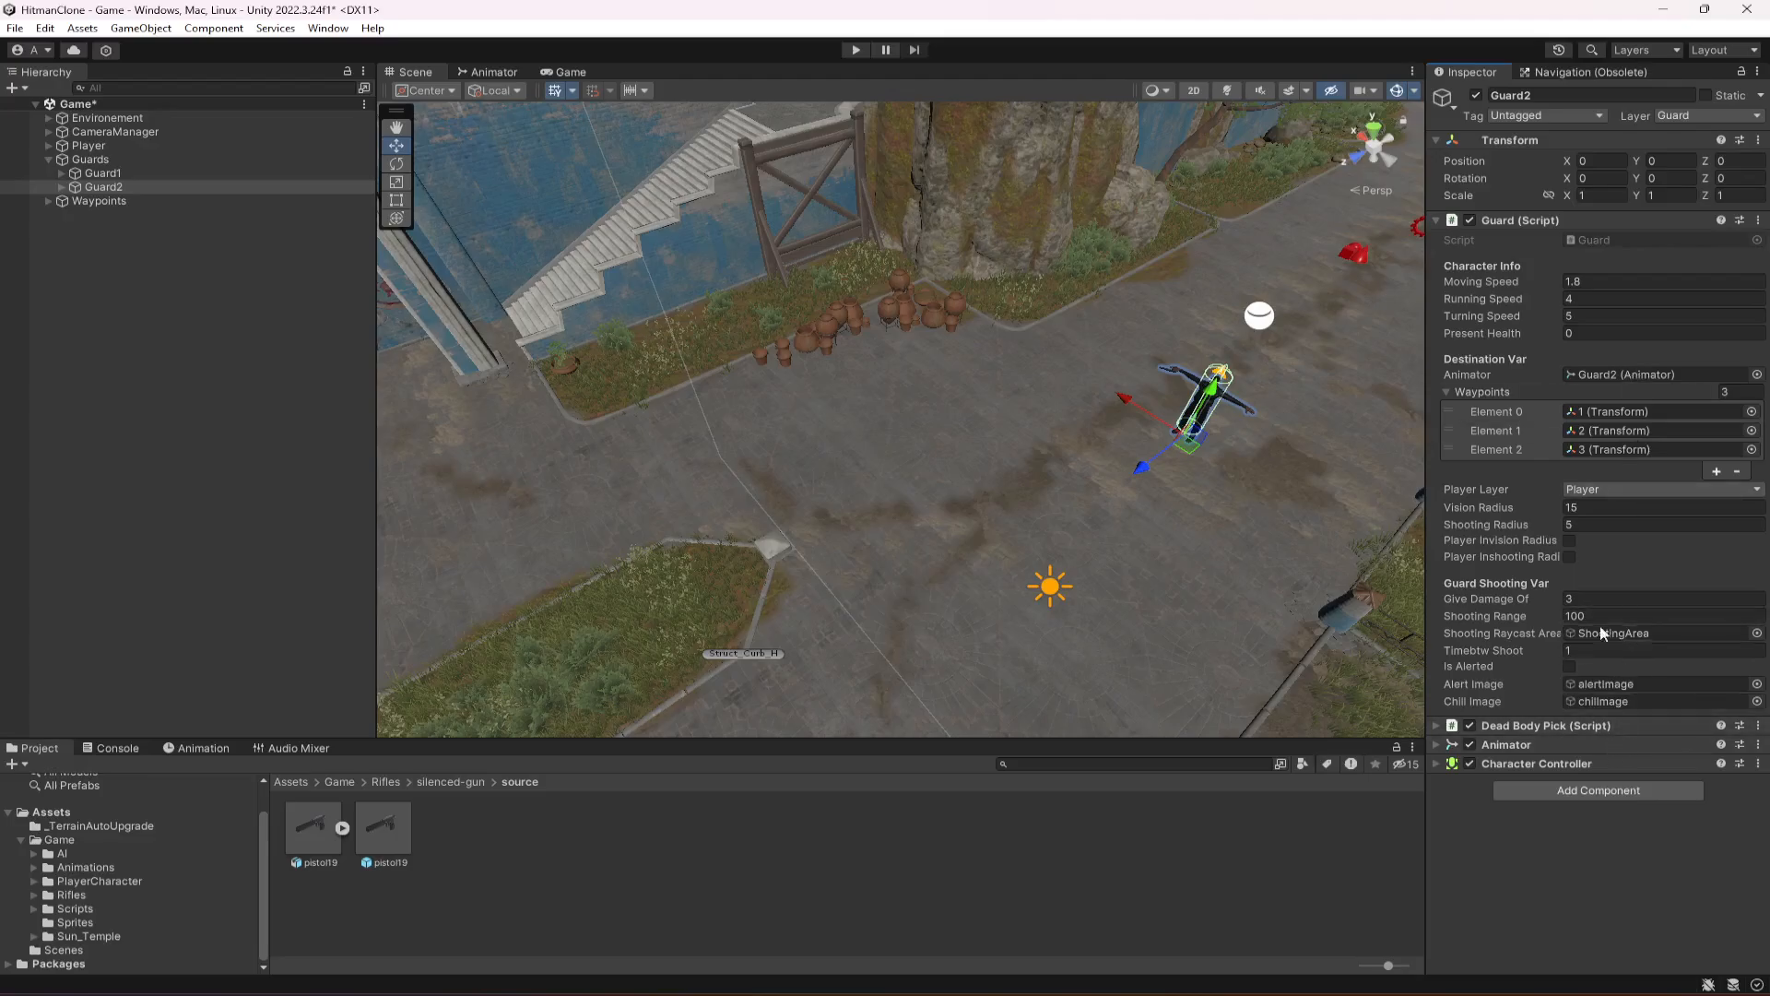
key("ctrl+s")
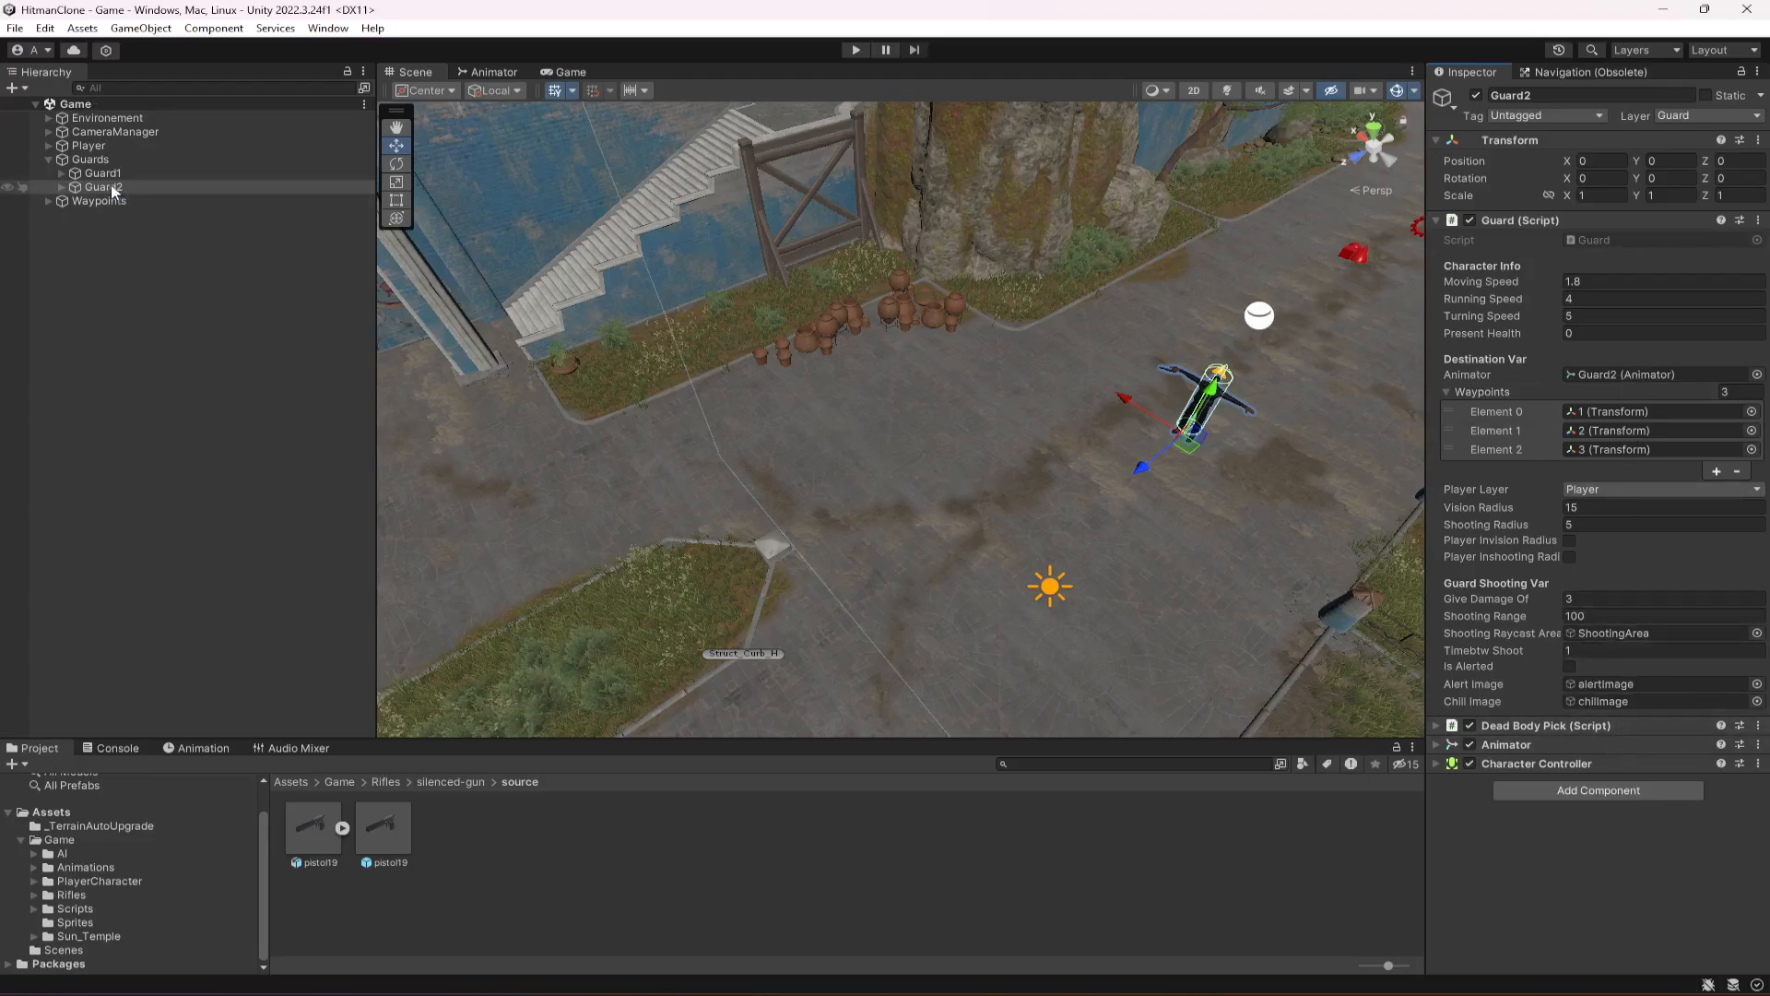
Move Guard2 across the street to the ornamental blue wall between the stairs, at about X 11.34, Z 14.9.
left_click_drag(1156, 468, 890, 669)
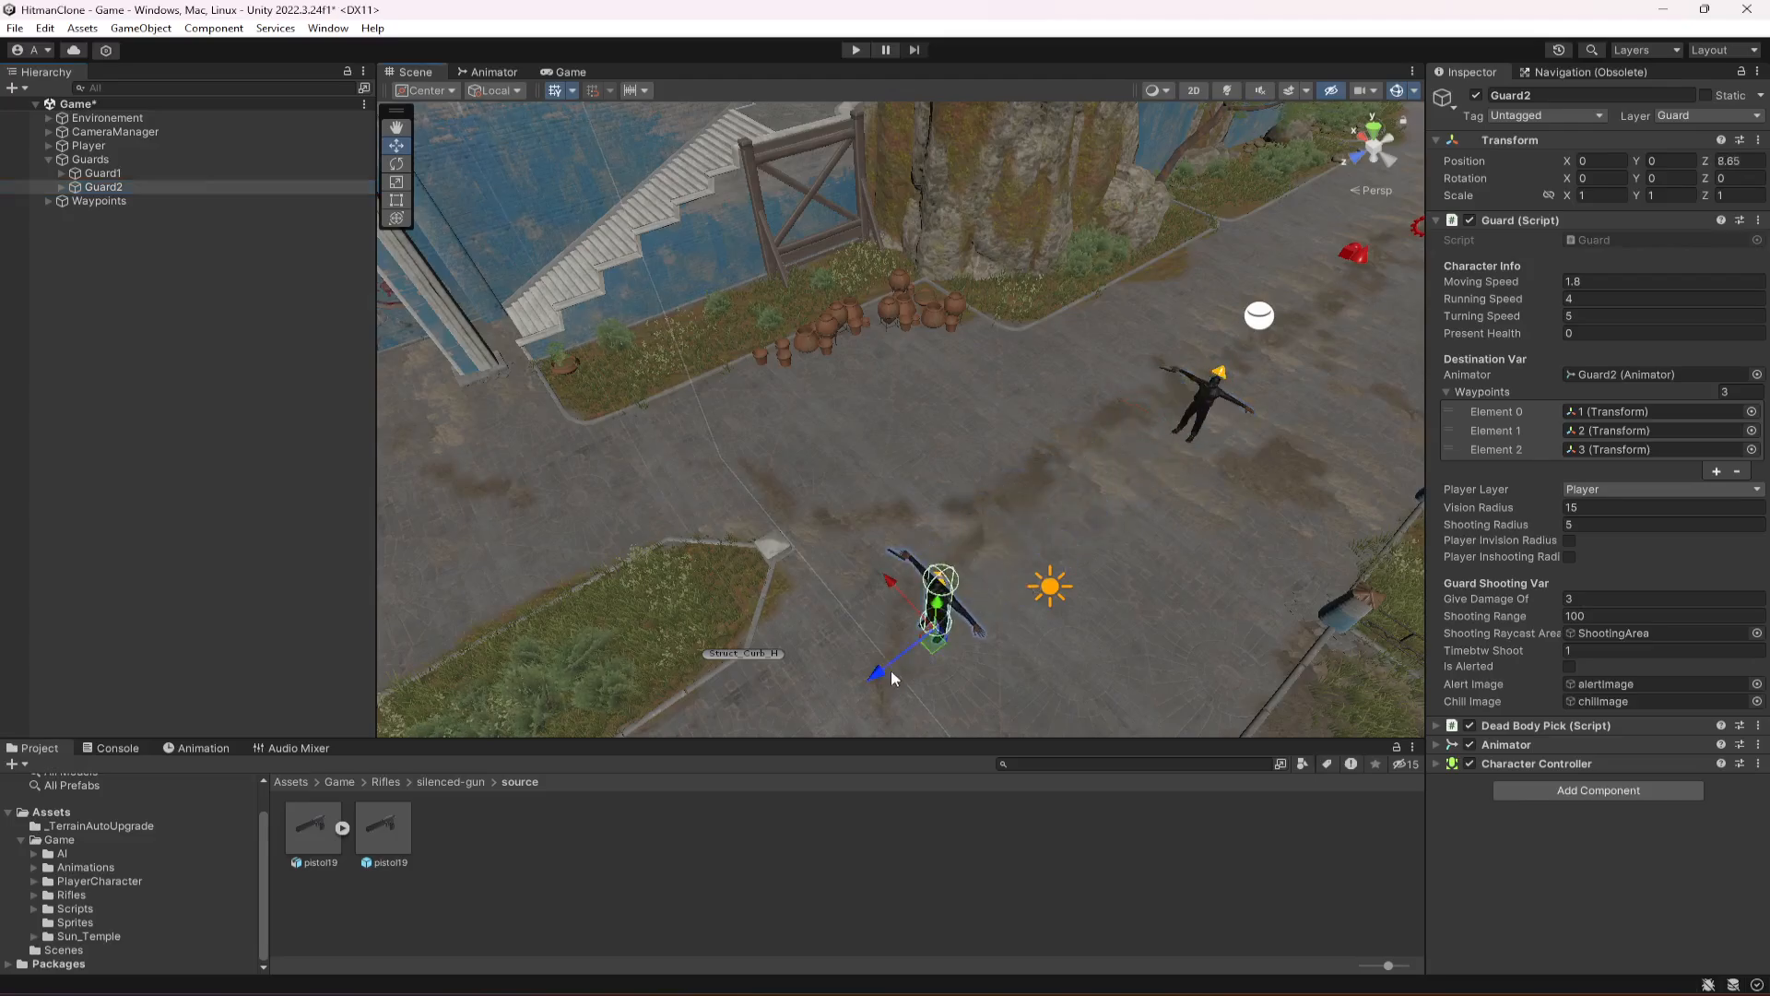
right_click_drag(1084, 527, 955, 533)
left_click_drag(1047, 604, 686, 328)
right_click_drag(899, 328, 834, 275)
scroll(890, 306, "up", 8)
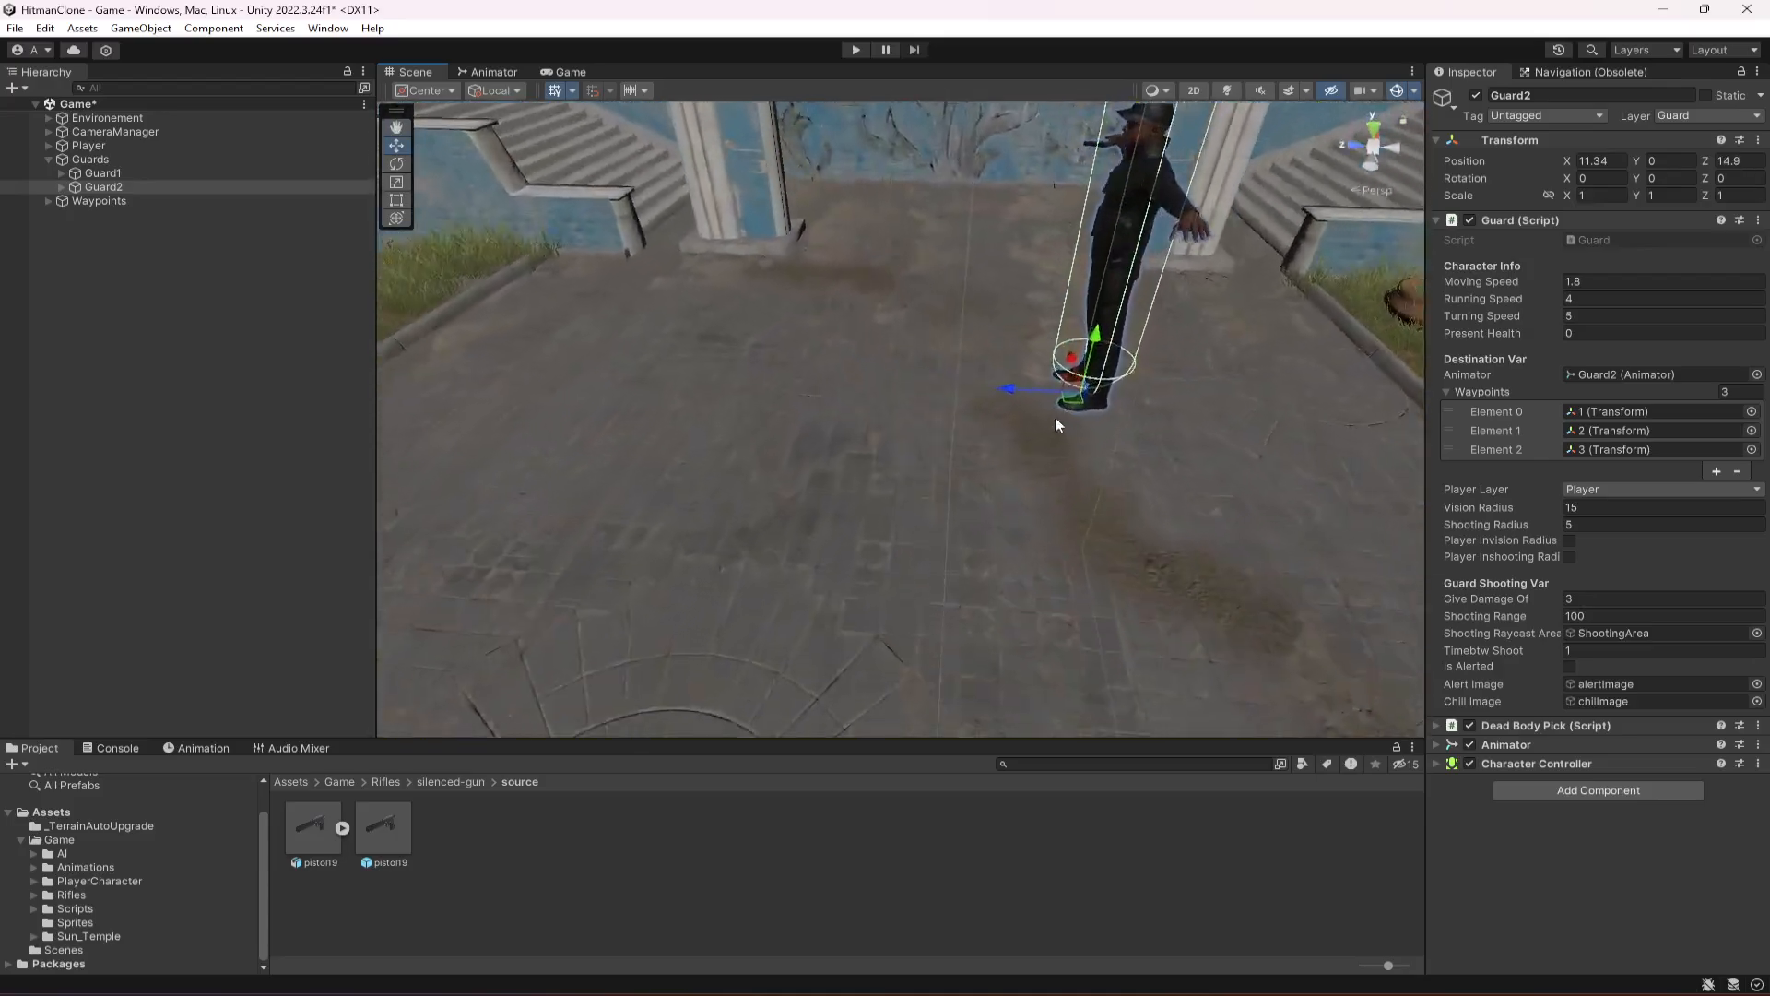
scroll(1057, 370, "down", 3)
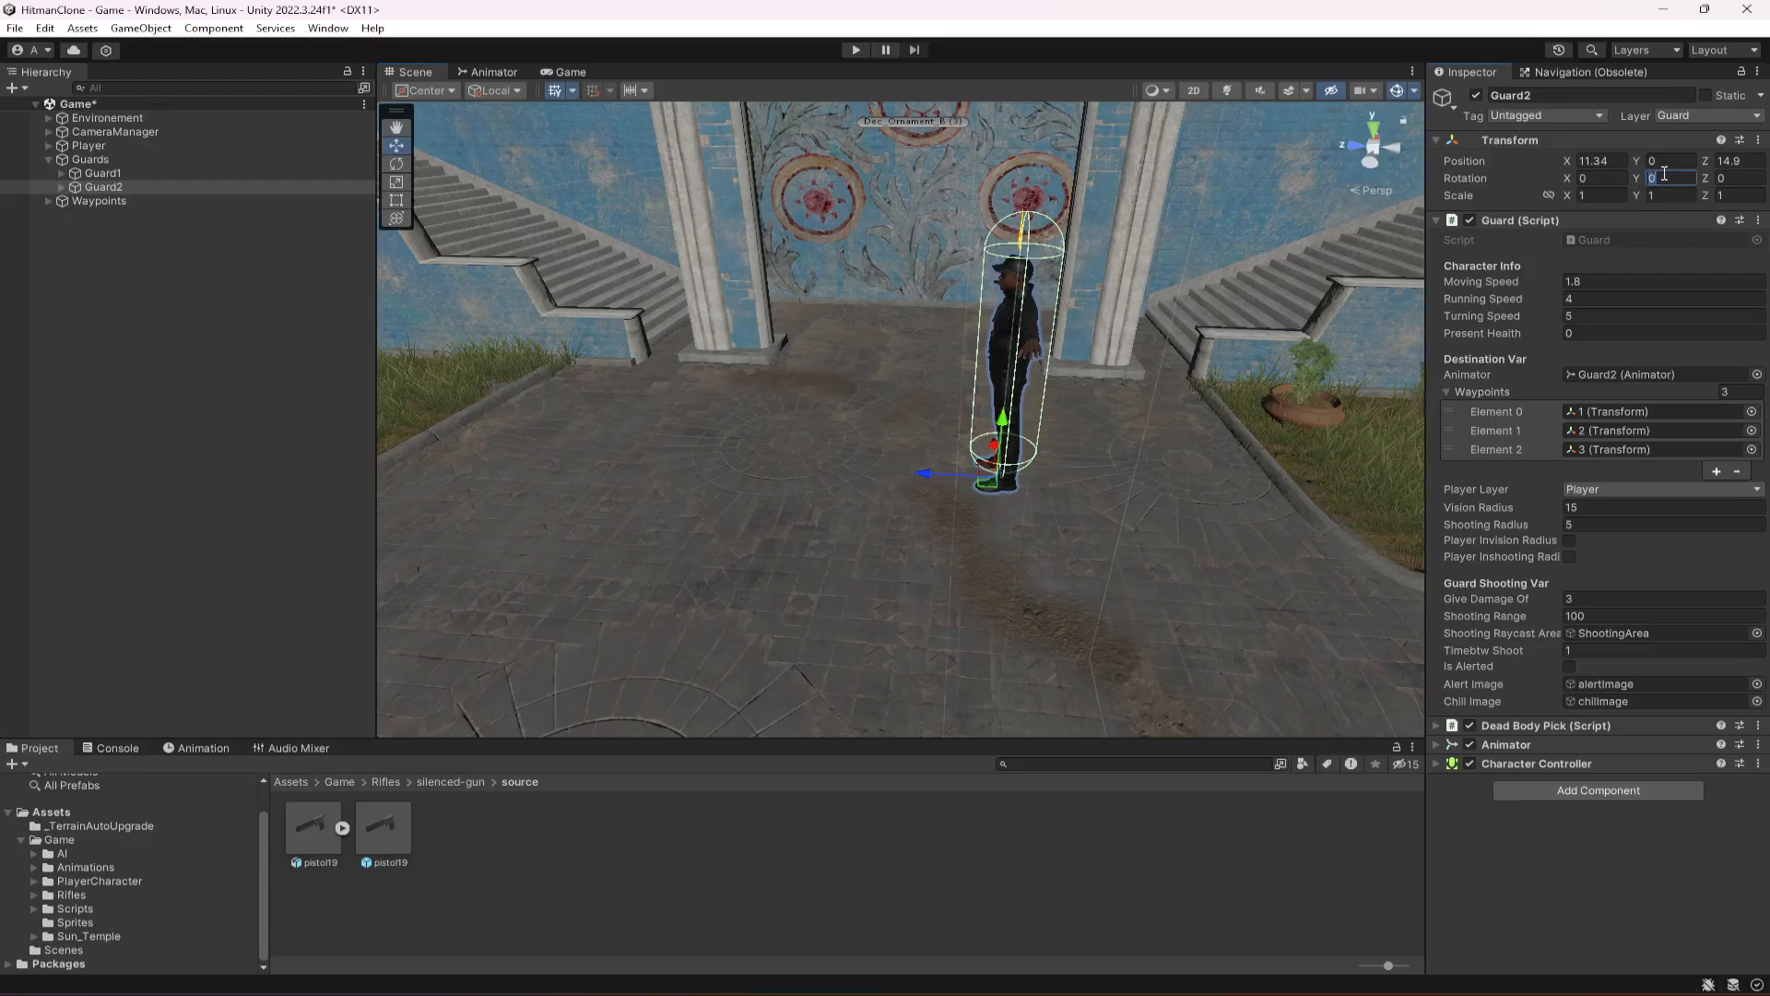
Set Guard2's Y rotation to -90 and centre it in front of the ornamental door at about X 12.63, Z 15.84.
type("90-90")
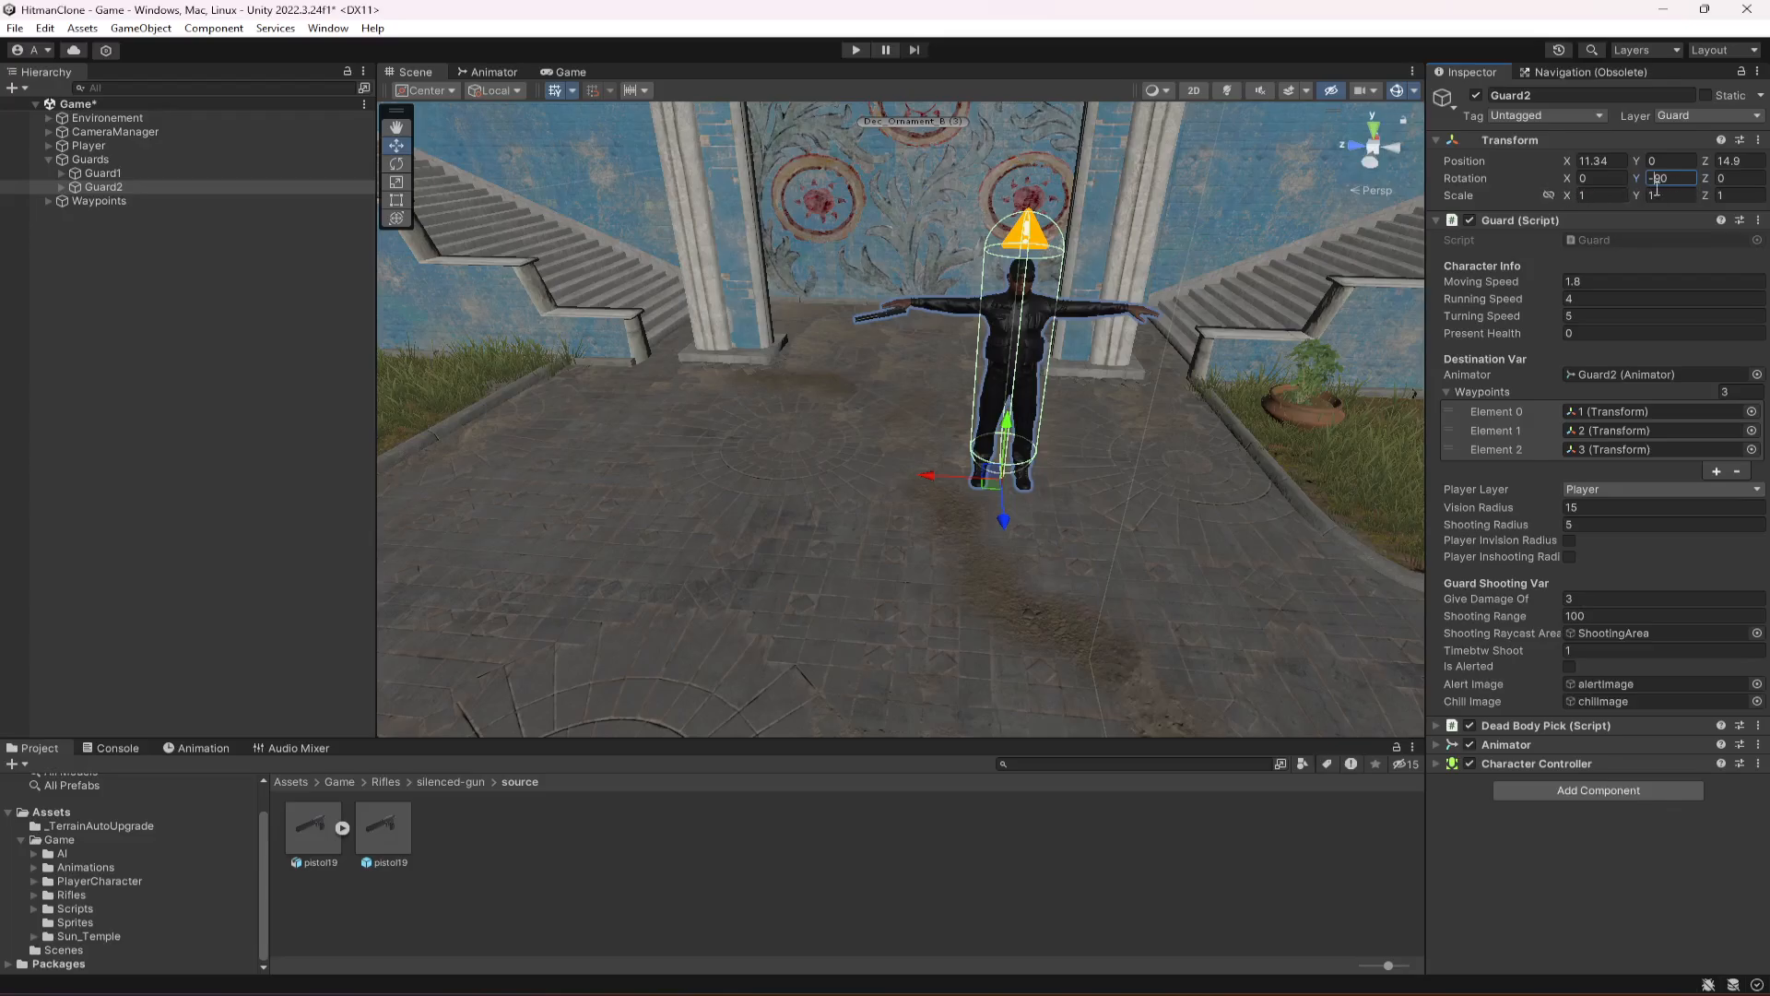
left_click_drag(1009, 523, 1019, 456)
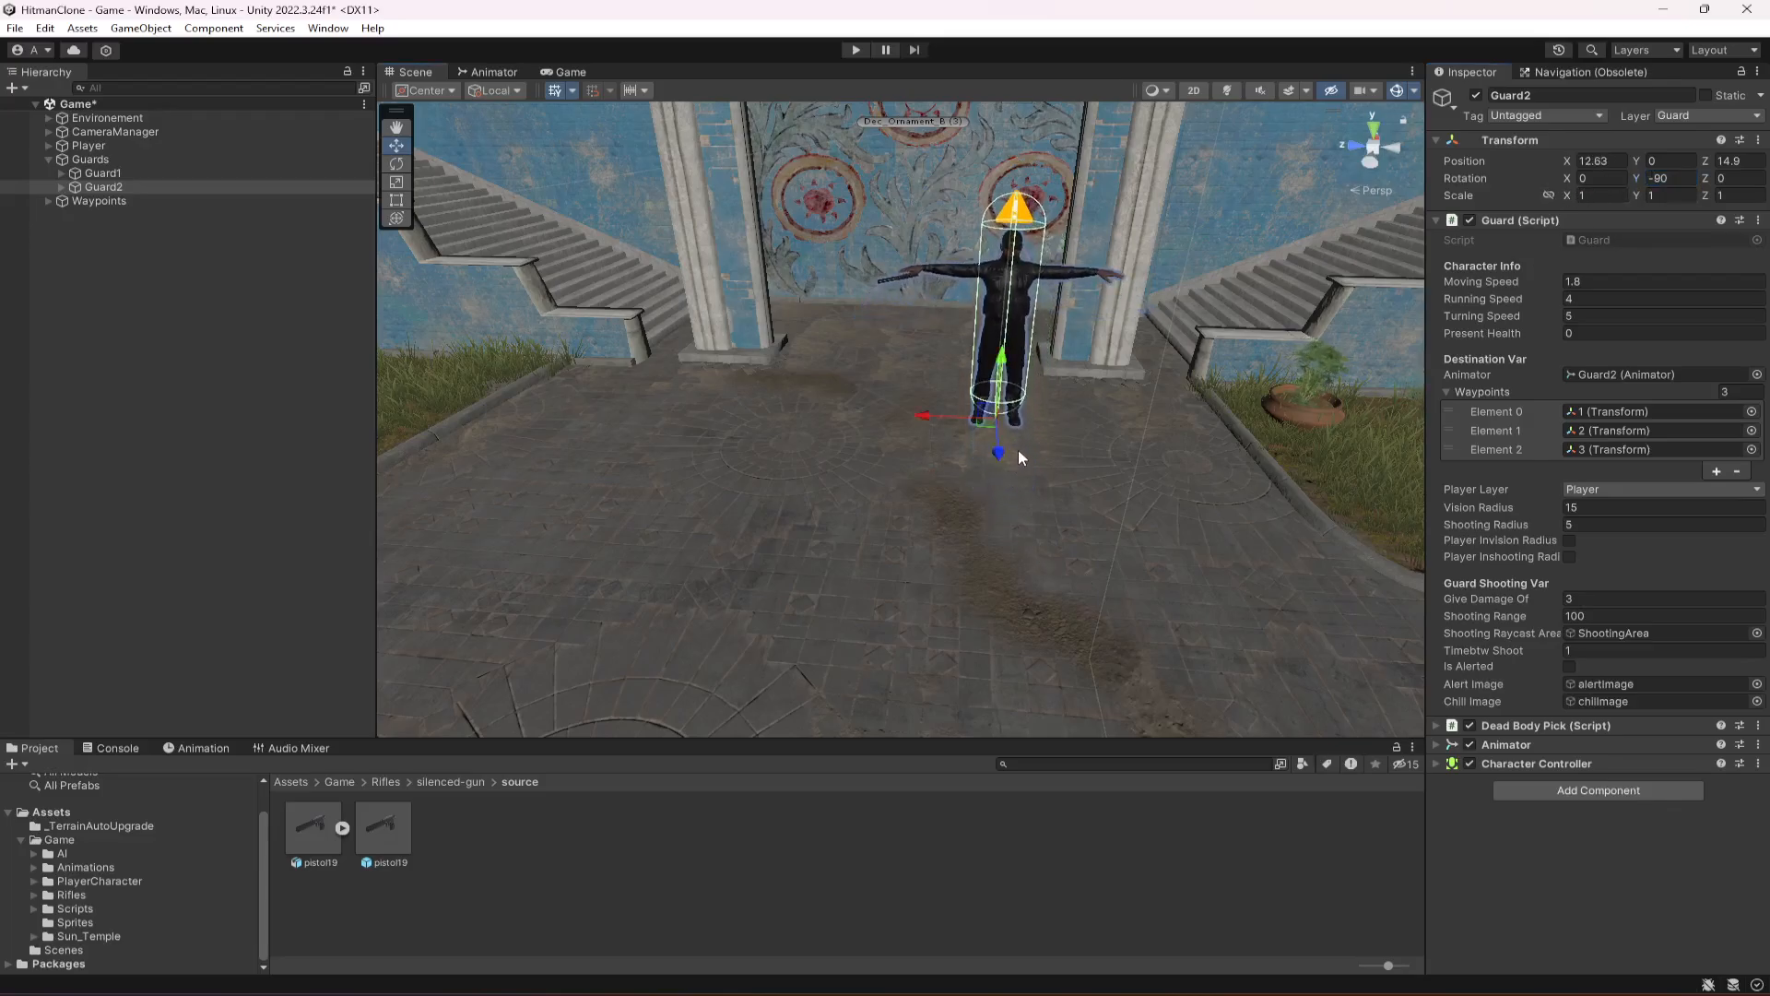
left_click_drag(944, 414, 860, 412)
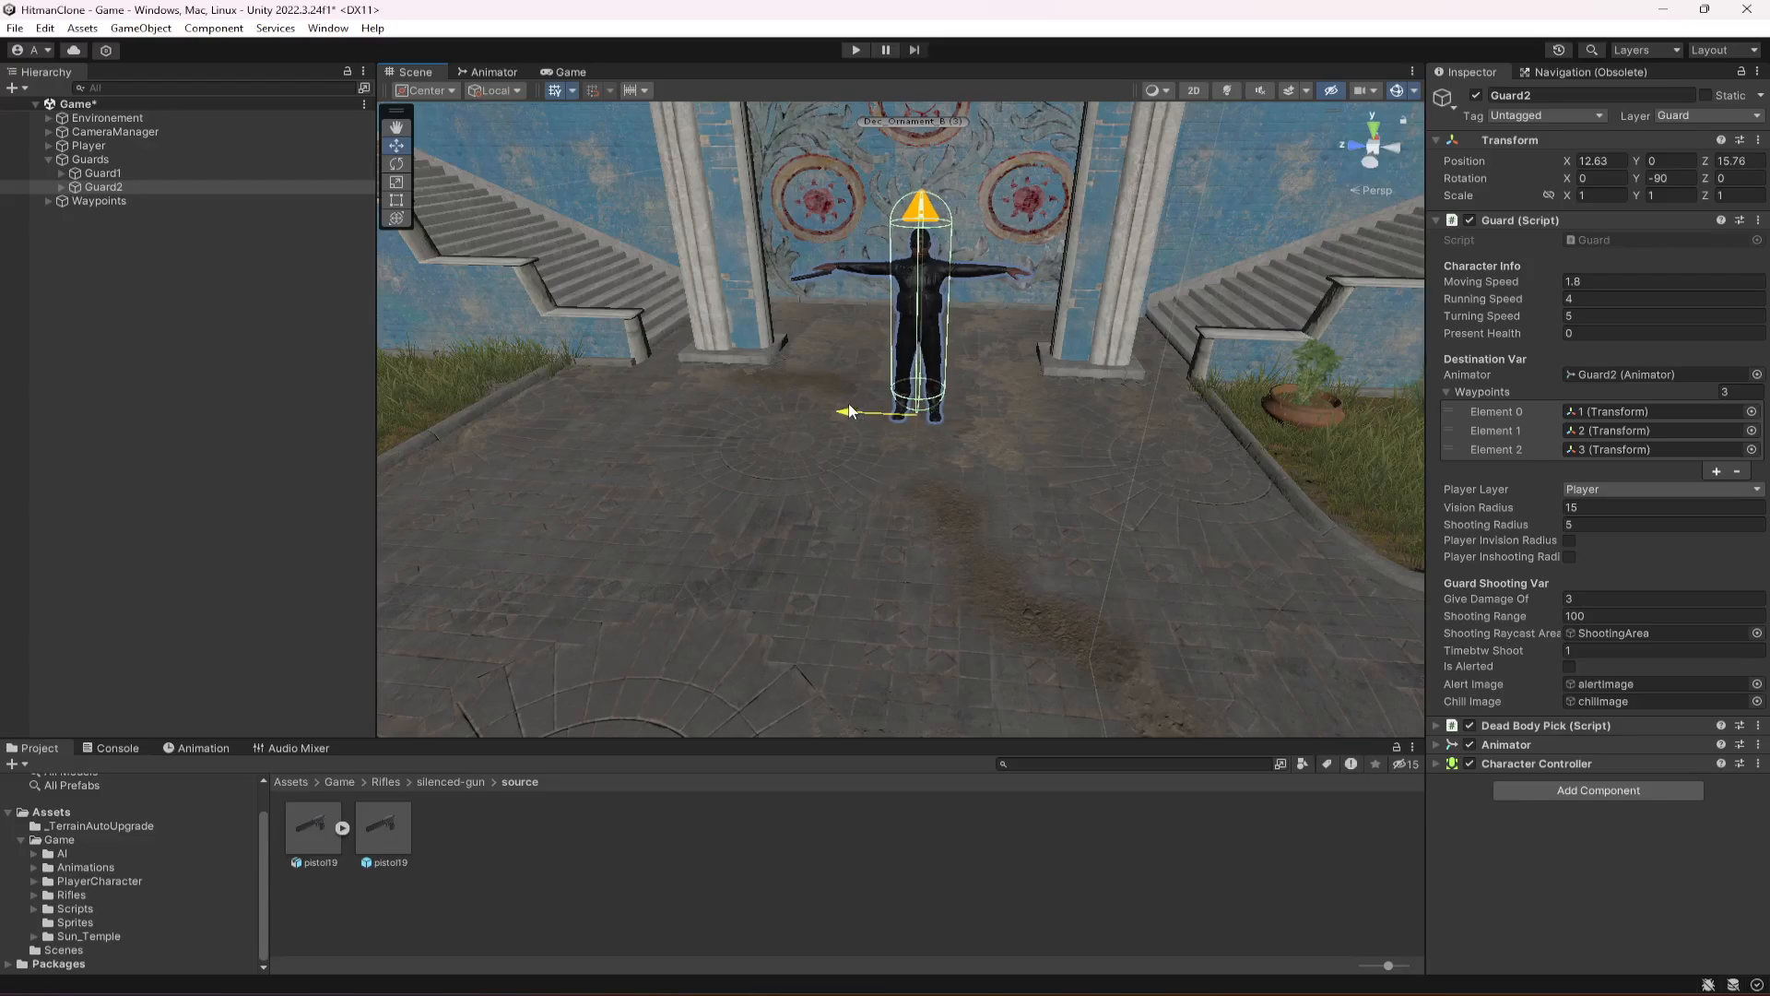
key("w")
right_click_drag(940, 489, 805, 594)
key("s")
key("a")
left_click(138, 188)
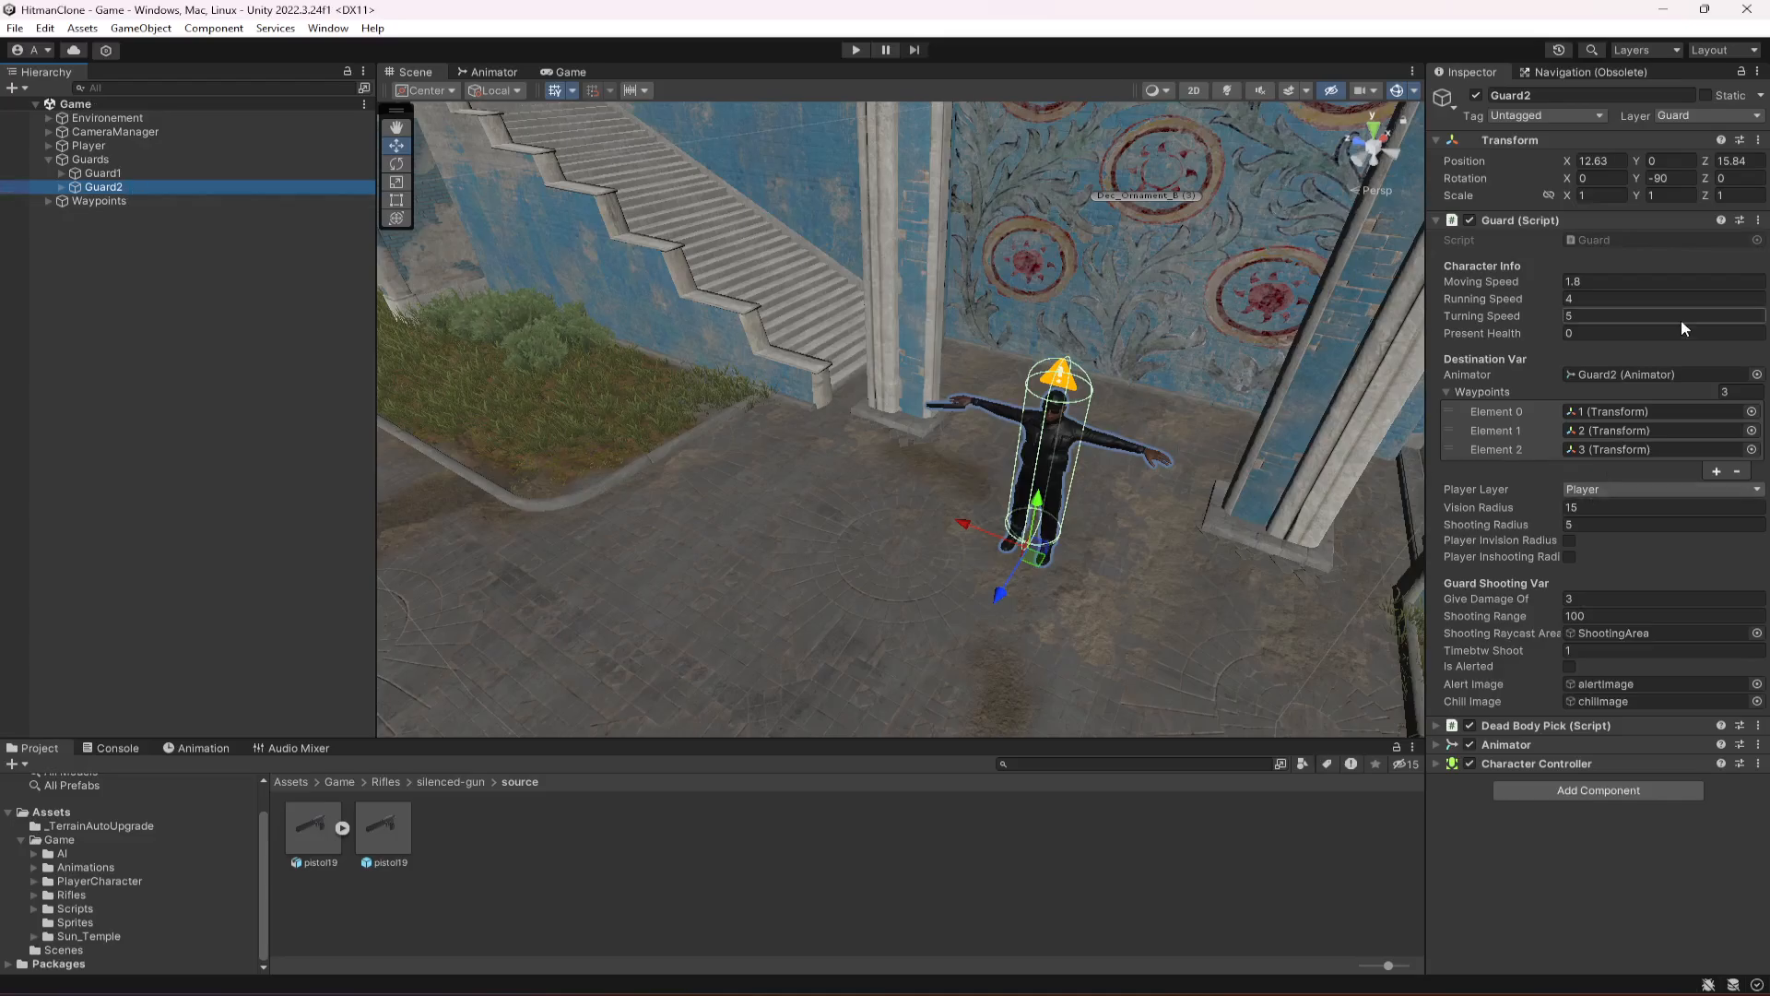
Set the size of Guard2's Waypoints list to 0 and collapse the list.
left_click(1738, 394)
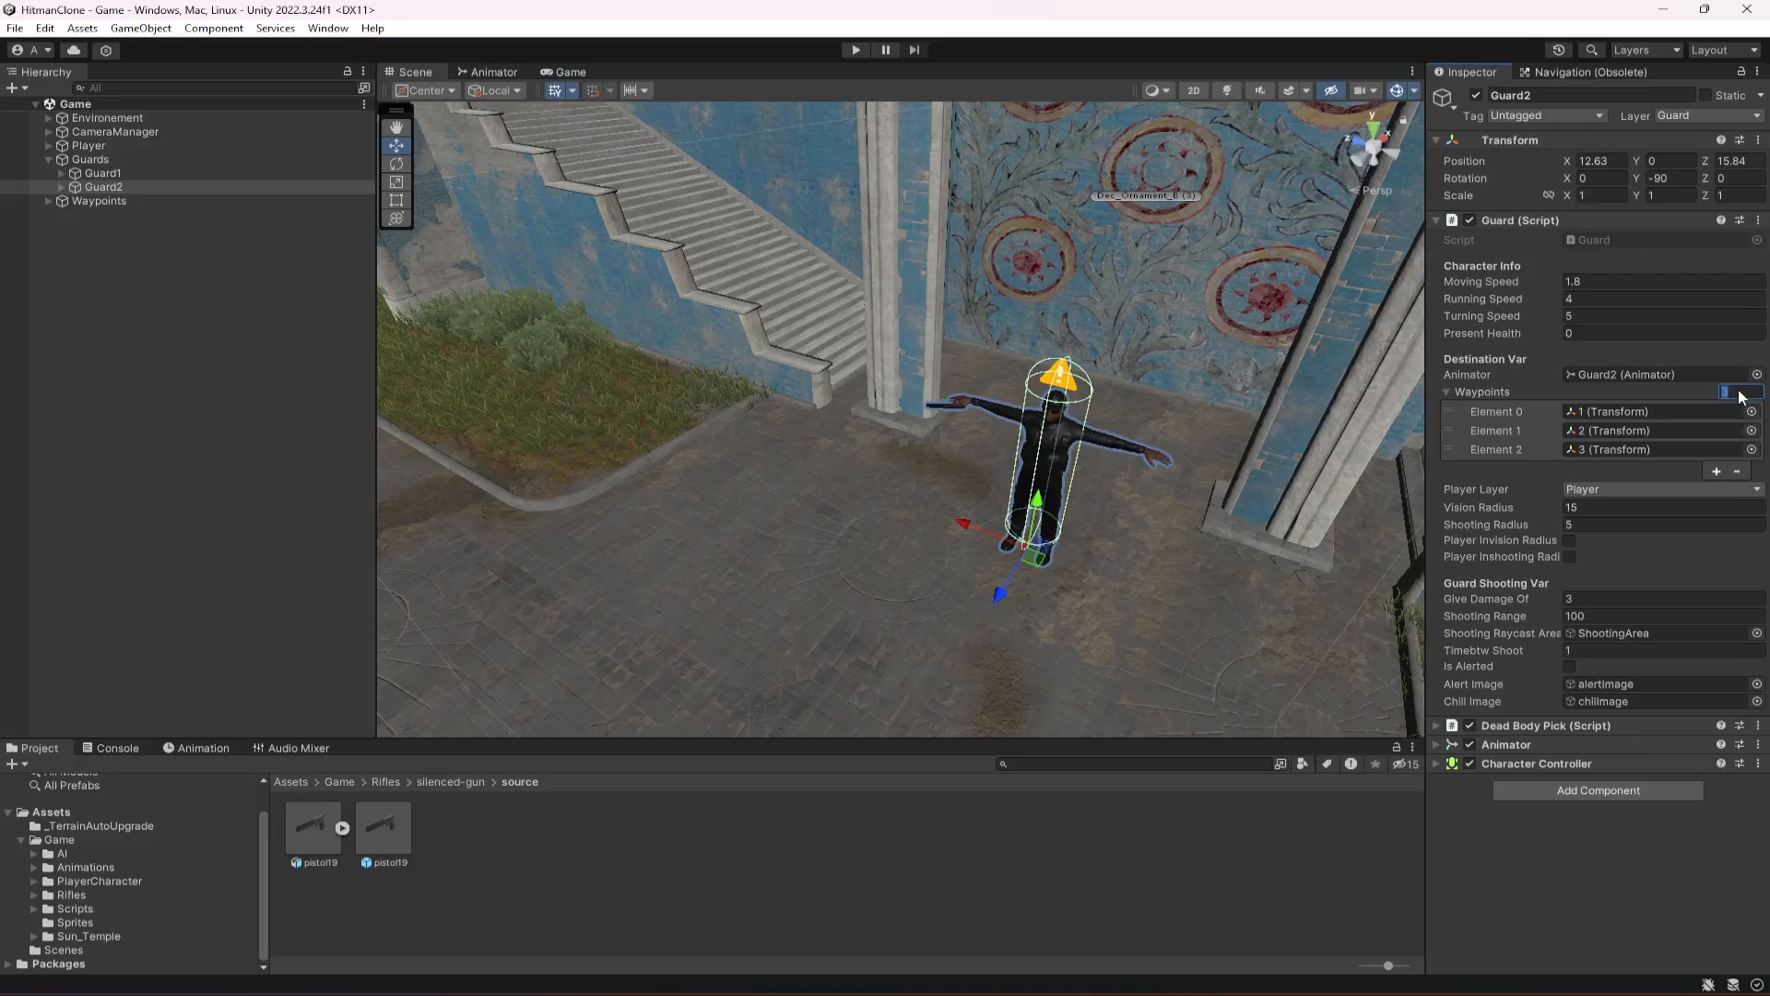
type("0")
key("Return")
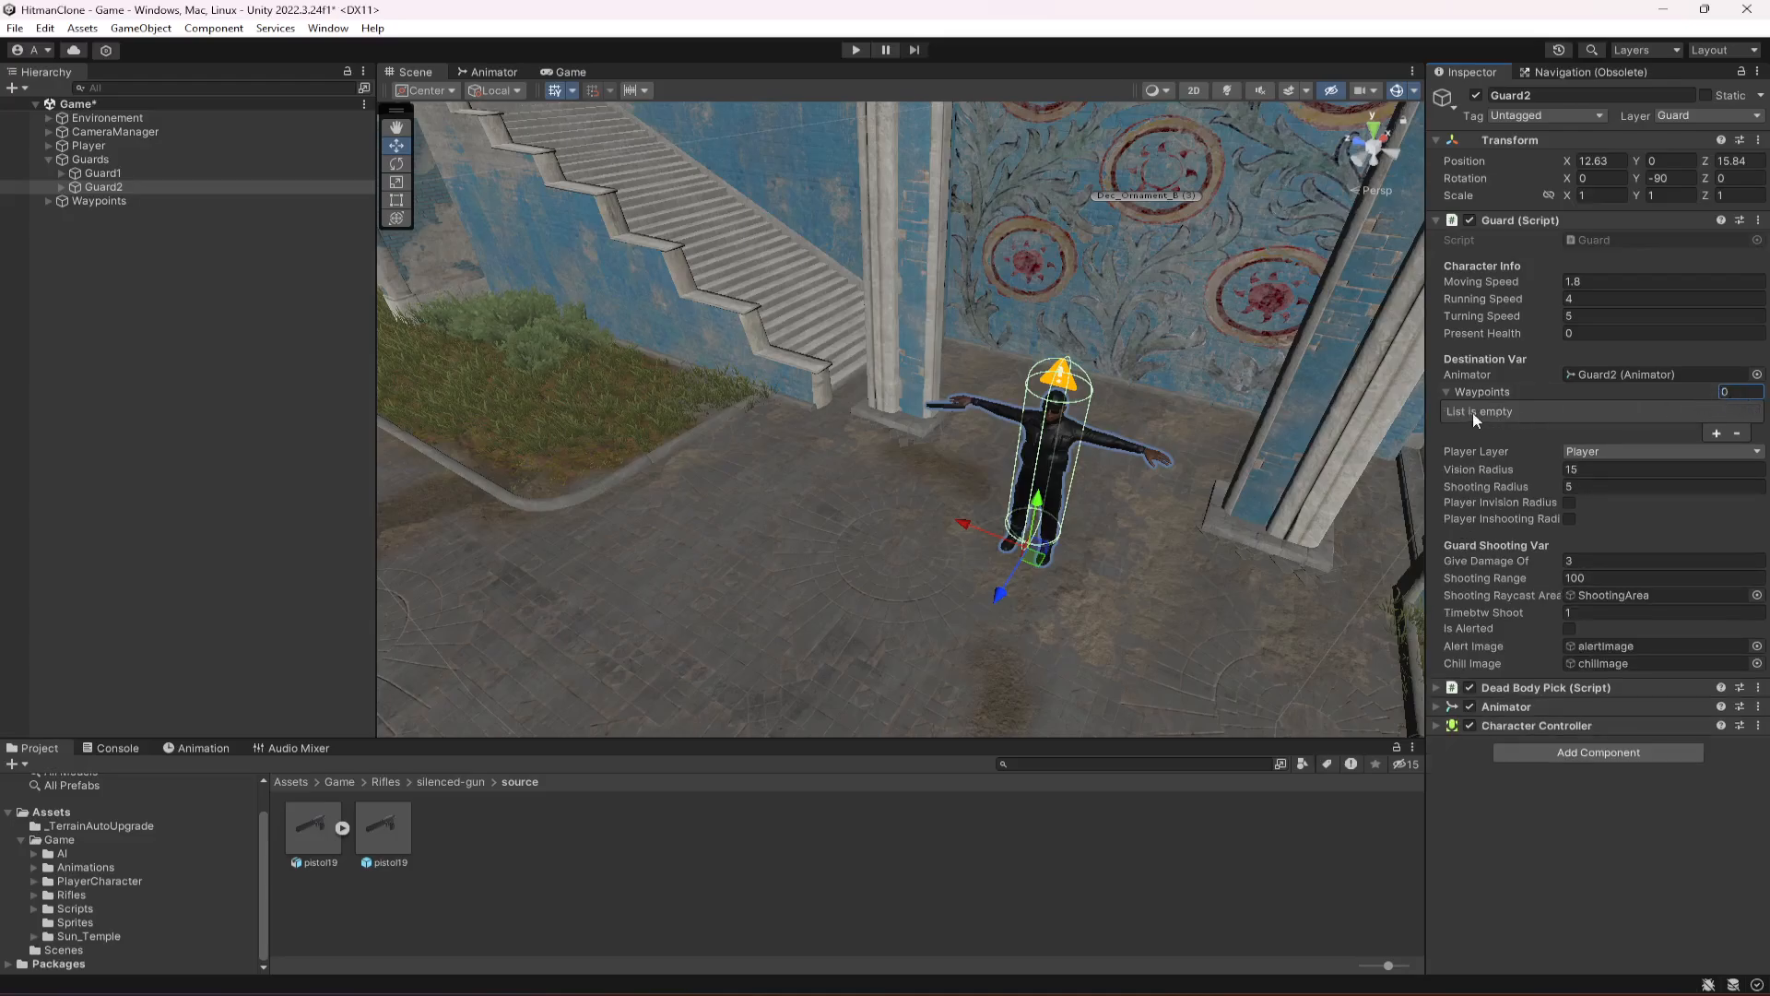
left_click(1445, 392)
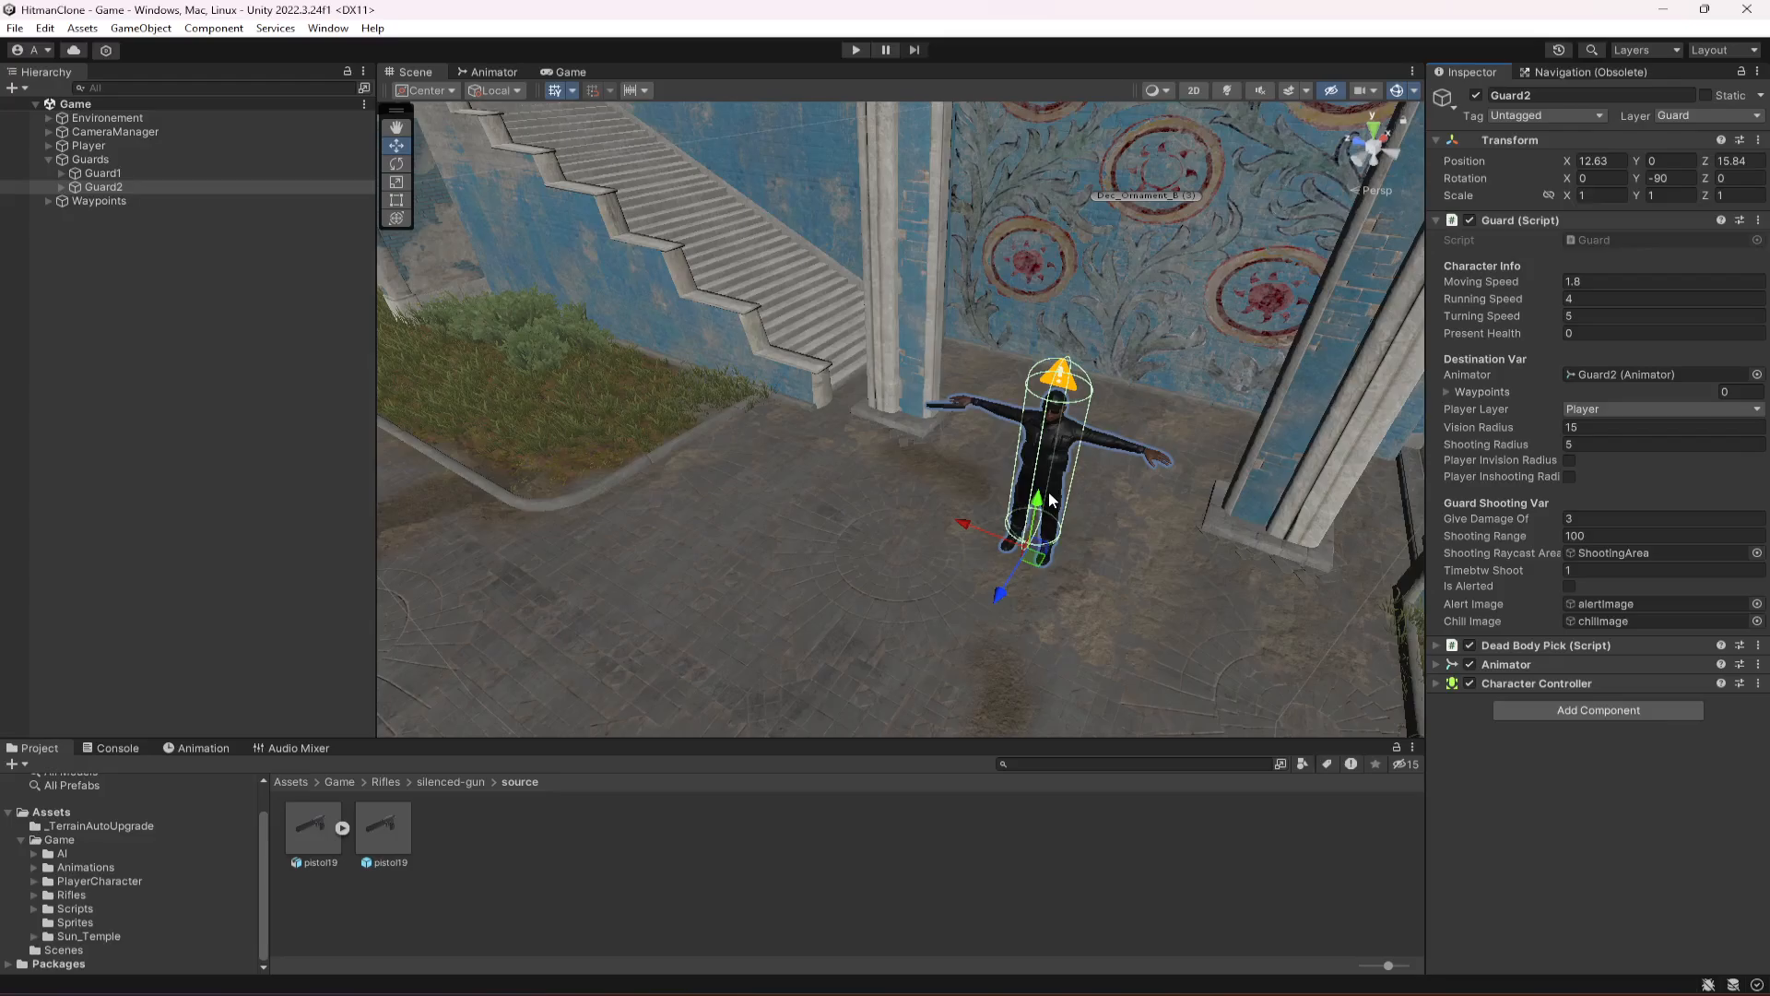
Duplicate Guard2 inside the Guards group and rename the copy Guard3.
right_click_drag(987, 417, 1222, 405)
key("f")
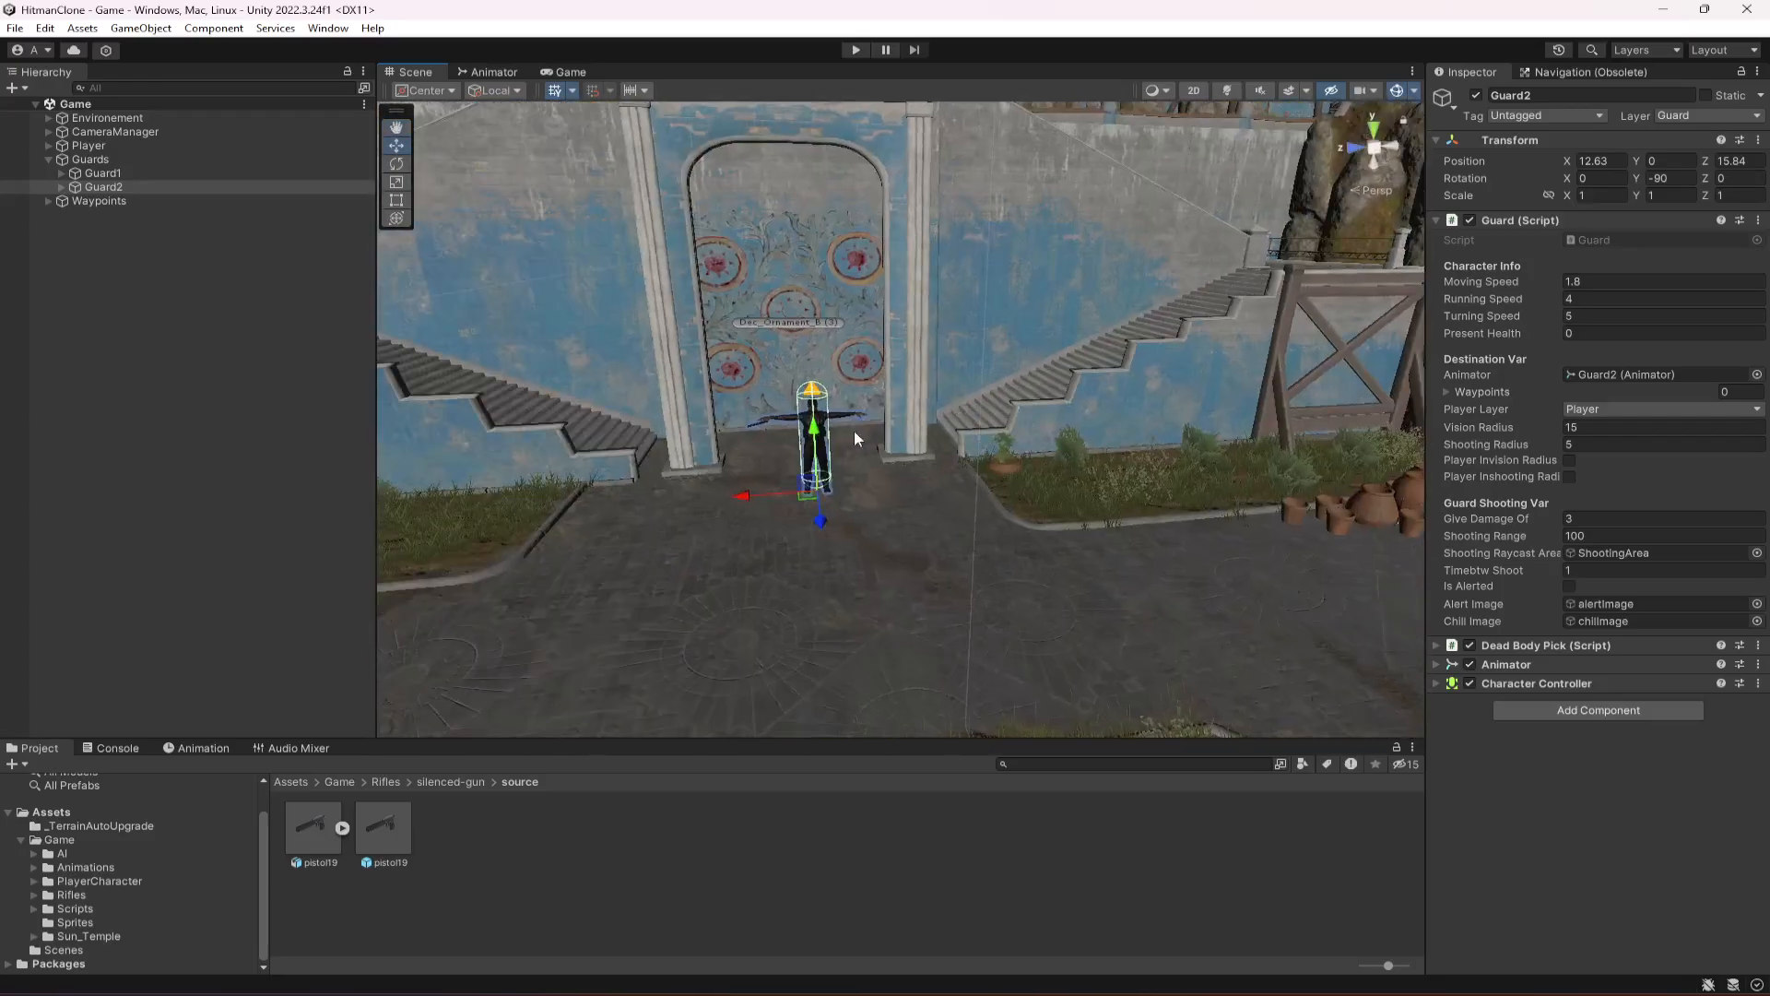
right_click_drag(816, 452, 747, 424)
scroll(971, 540, "up", 3)
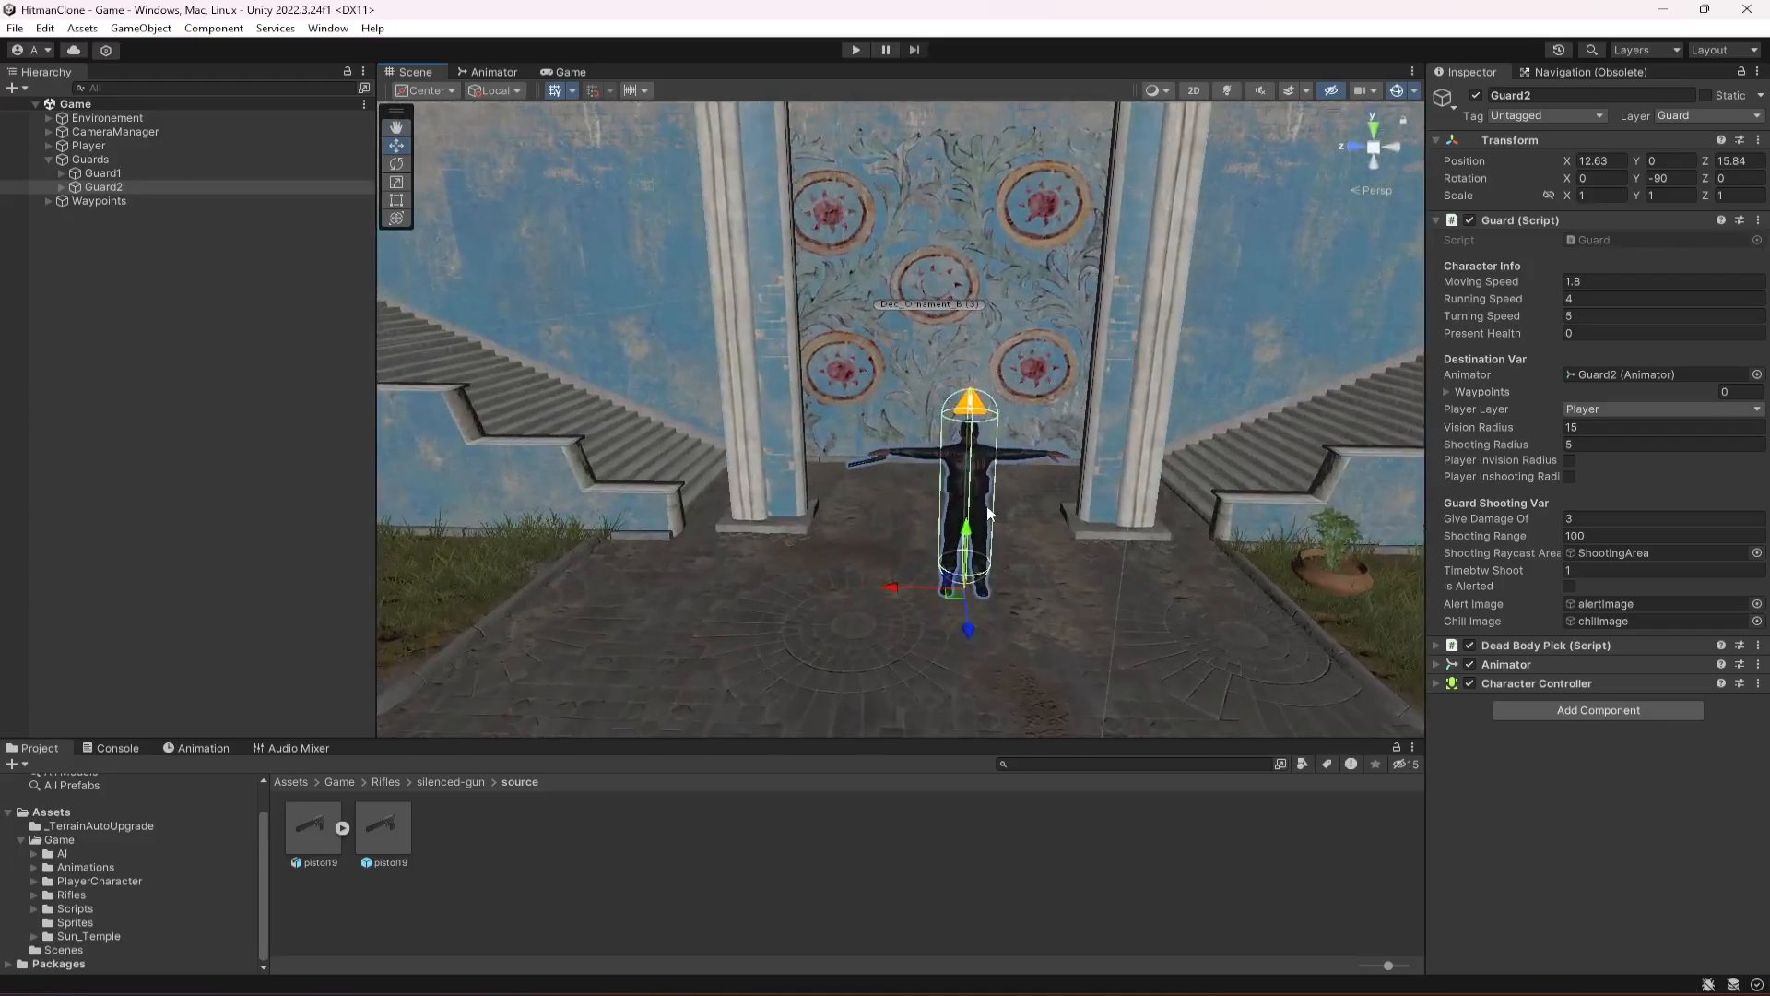
right_click_drag(904, 399, 548, 503)
key("s")
key("a")
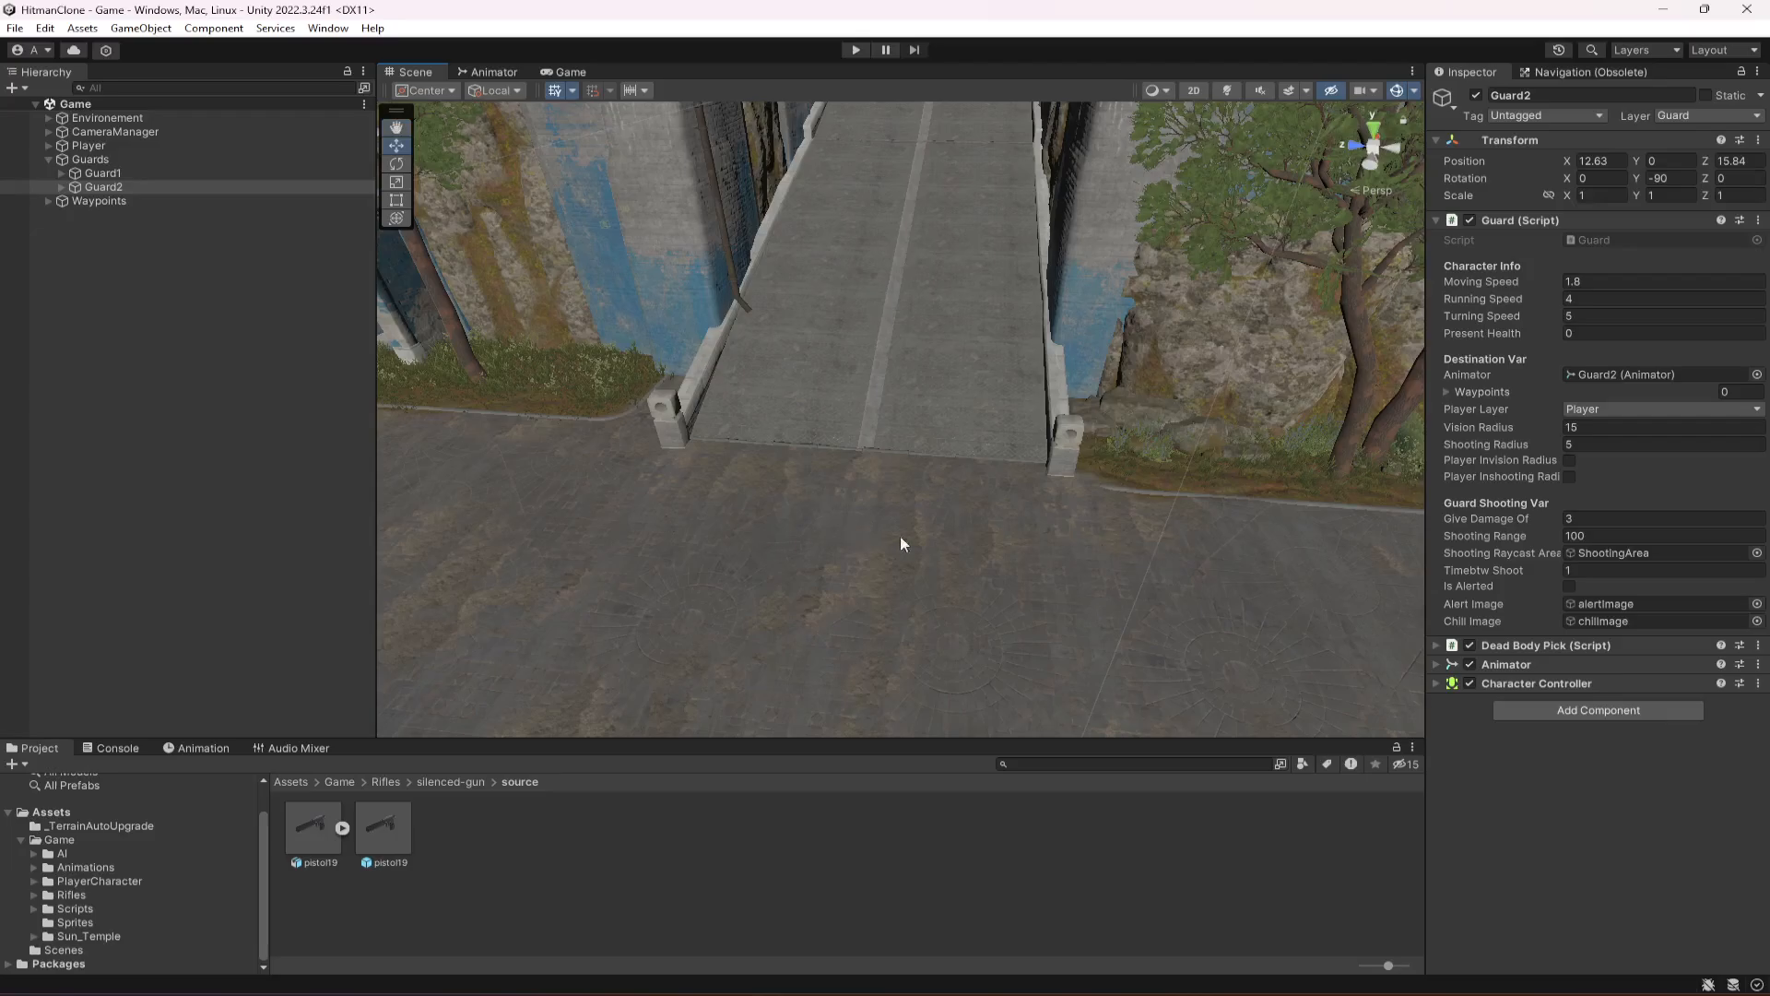
right_click_drag(970, 530, 322, 300)
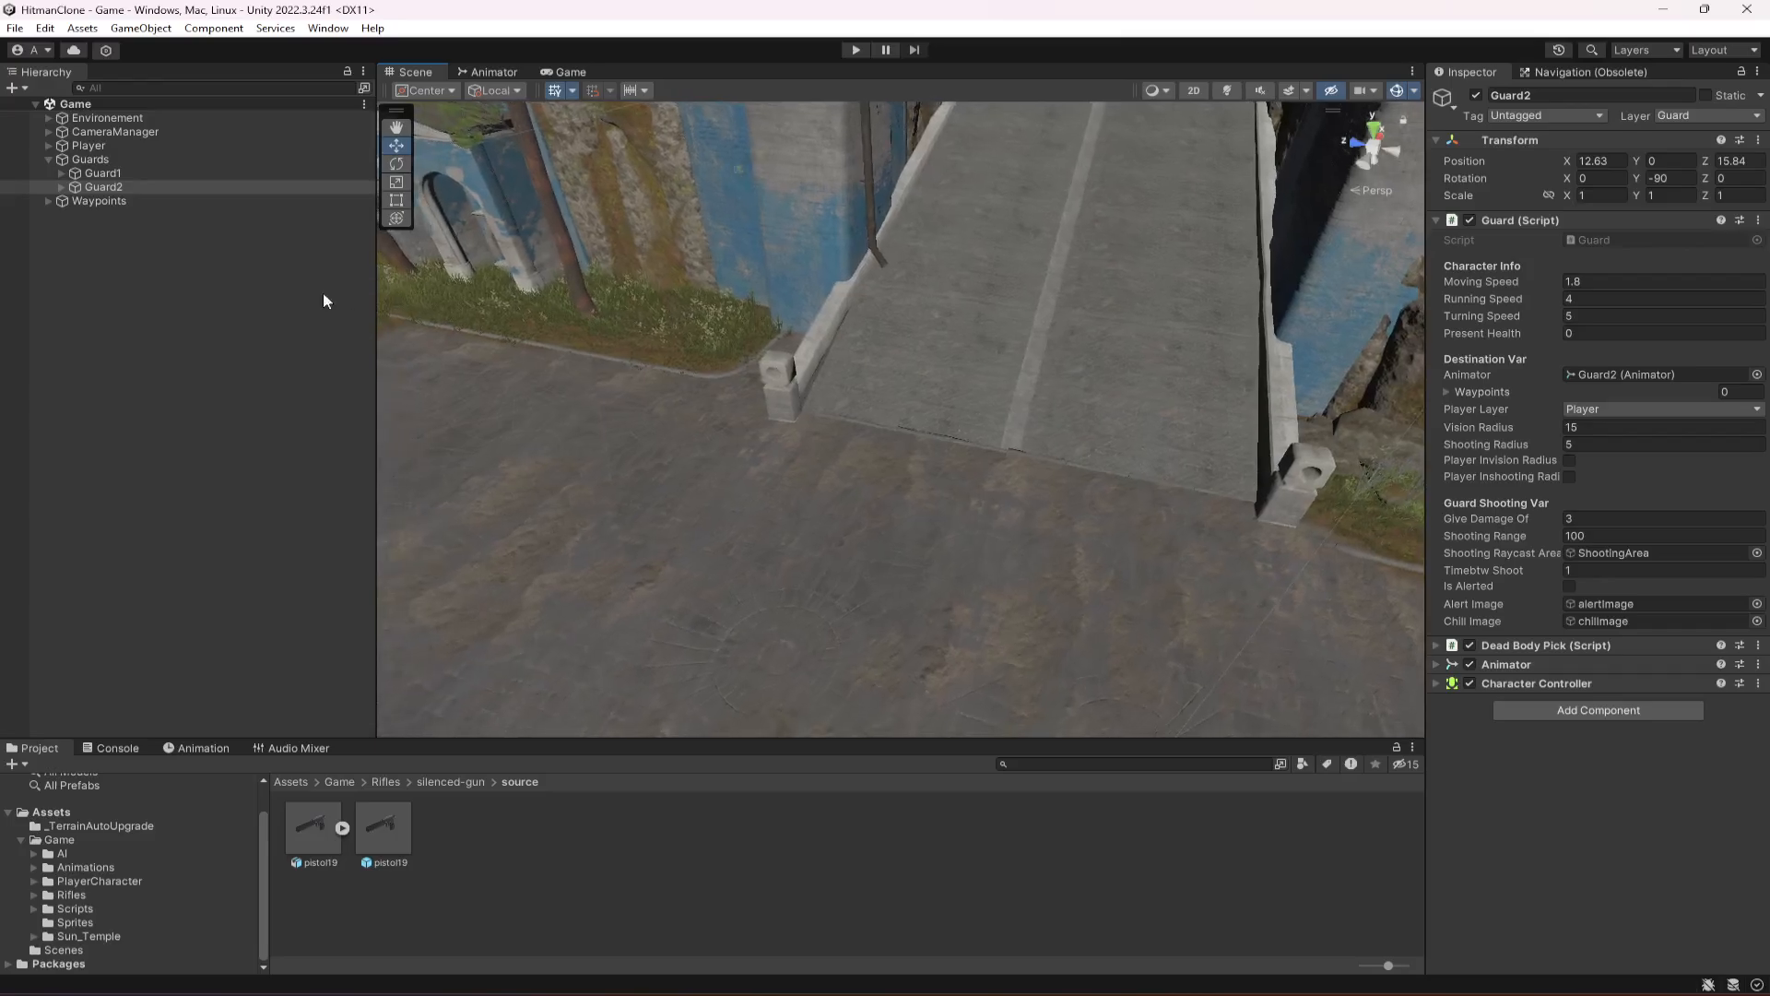
left_click(118, 188)
key("ctrl+d")
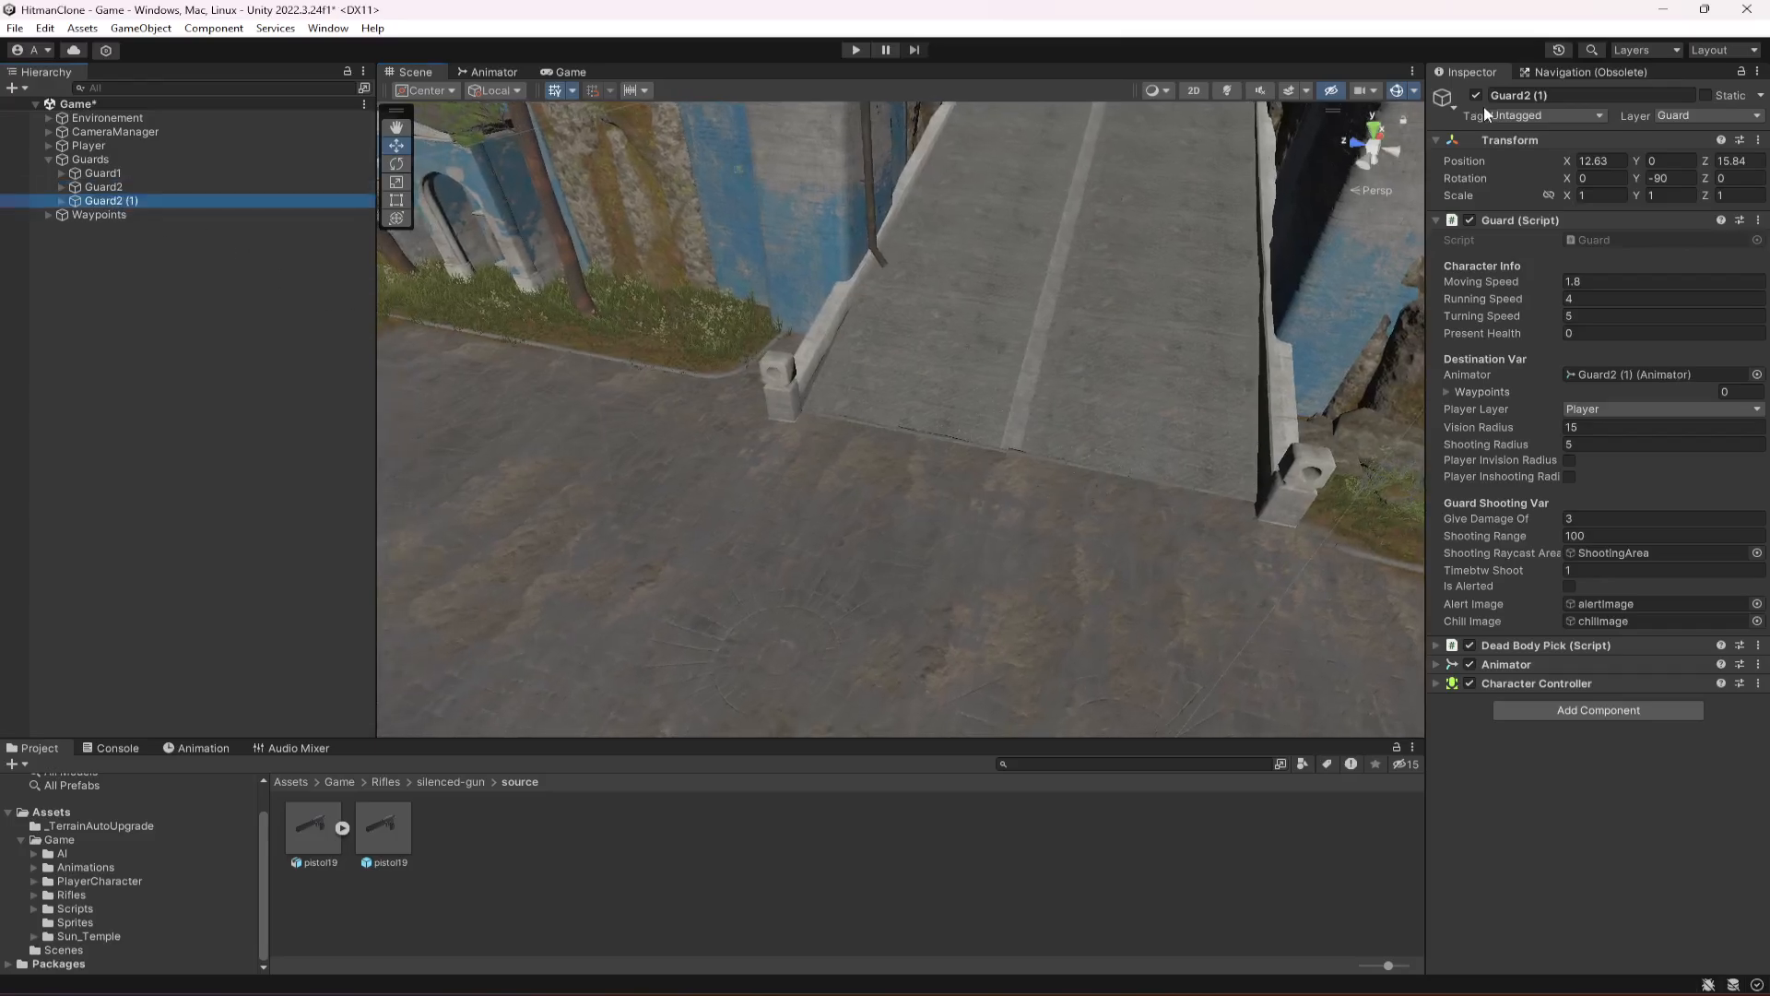
left_click(1522, 96)
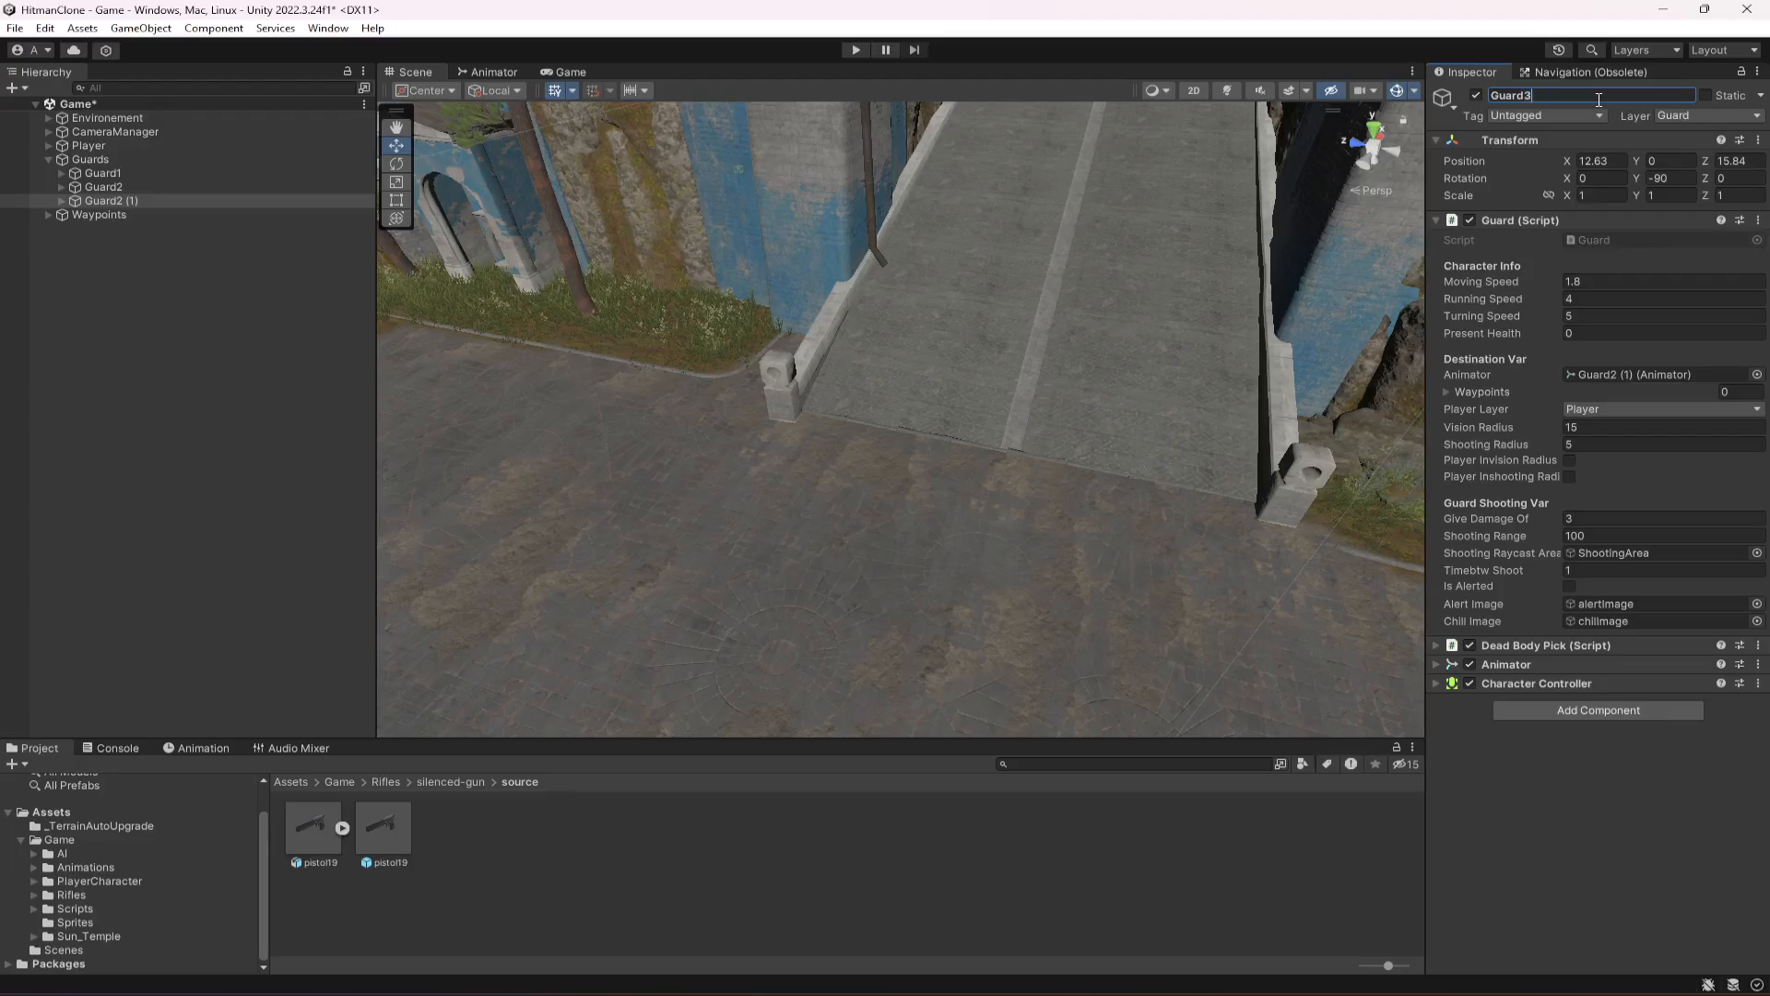
Move Guard3 to the foot of the concrete ramp at about X 30.35, Y 9.08, with its feet on the pavement.
right_click_drag(867, 434, 1132, 576)
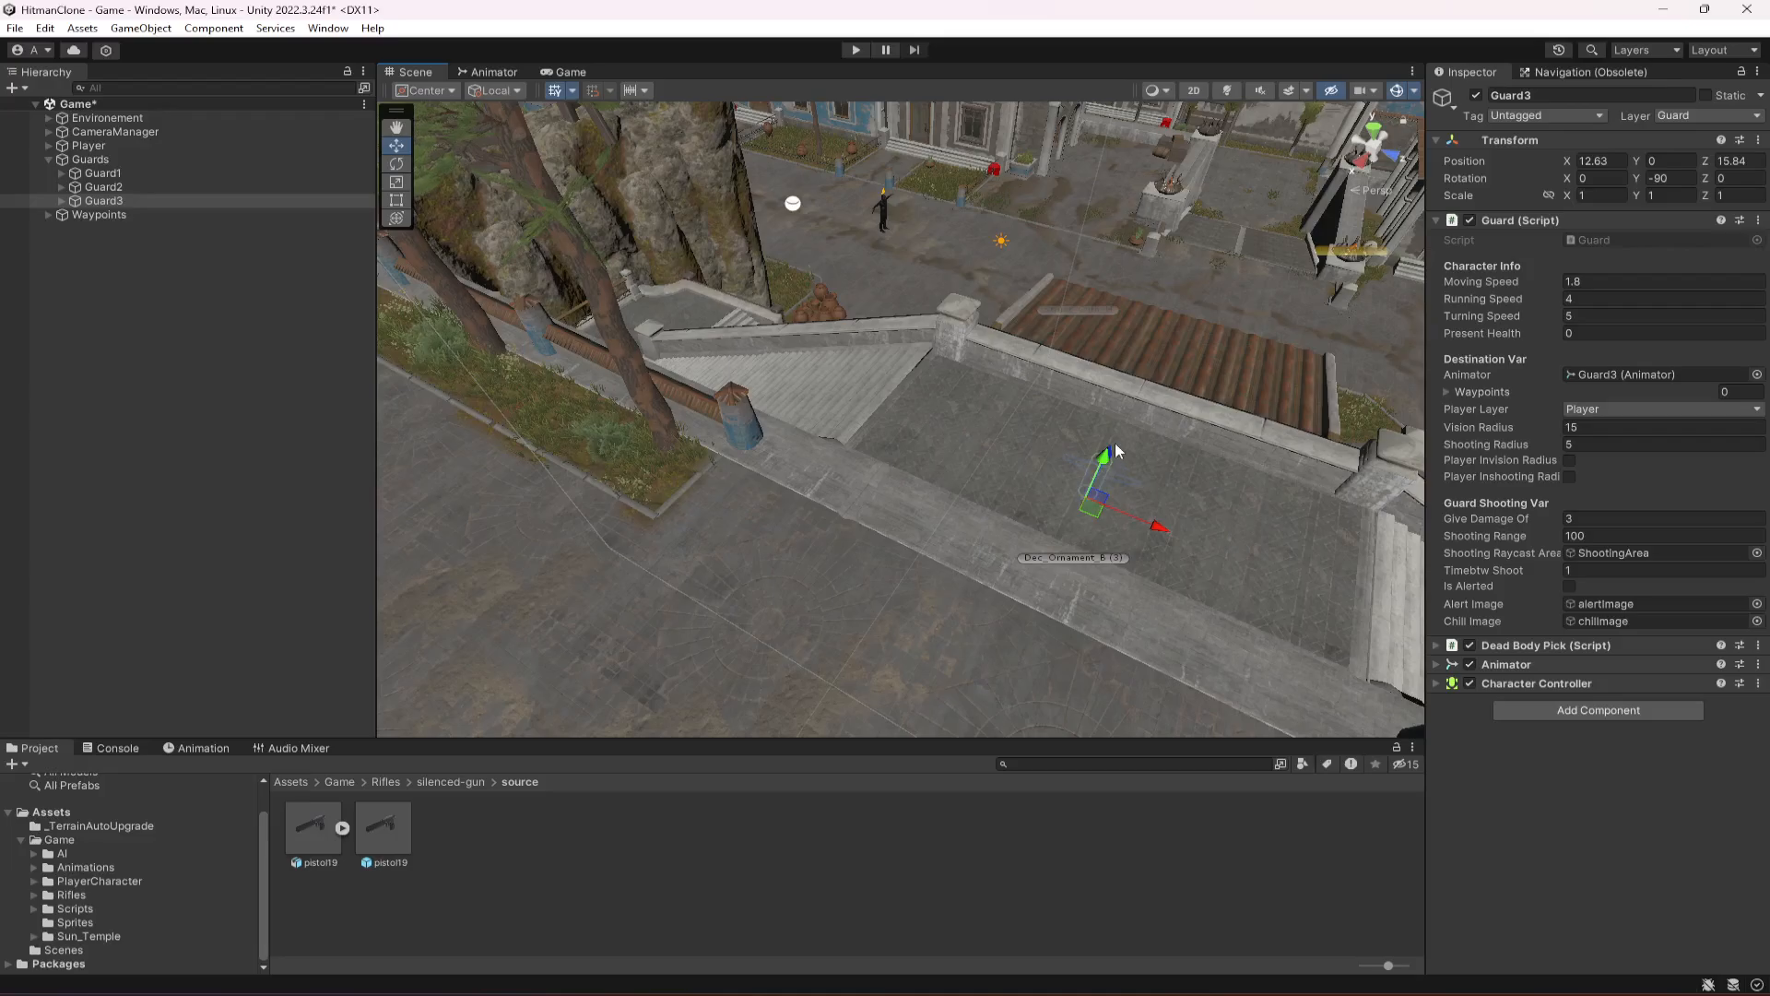
left_click_drag(1110, 451, 953, 765)
right_click_drag(981, 634, 914, 640)
left_click_drag(921, 676, 677, 516)
left_click_drag(654, 401, 551, 158)
left_click_drag(572, 273, 680, 371)
left_click_drag(607, 275, 639, 324)
right_click_drag(899, 307, 878, 408)
scroll(901, 415, "up", 5)
right_click_drag(963, 529, 1011, 489)
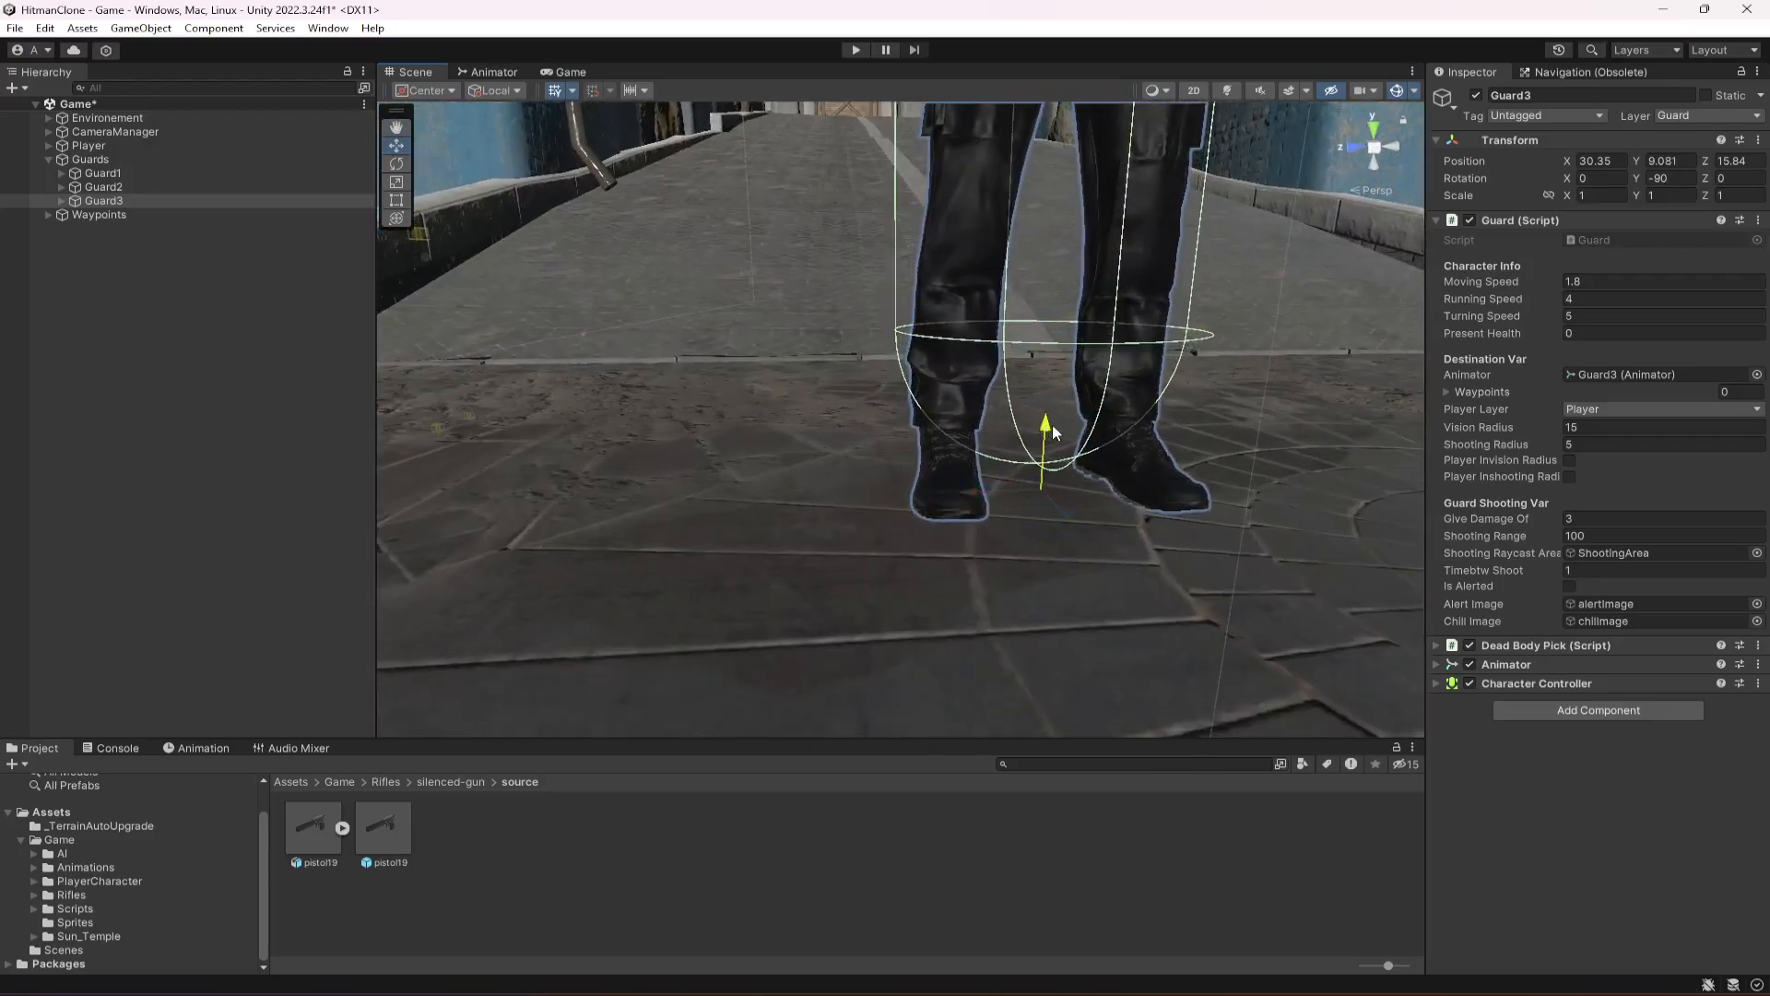
left_click(357, 389)
right_click_drag(965, 351, 1059, 442)
scroll(823, 472, "down", 5)
left_click(104, 202)
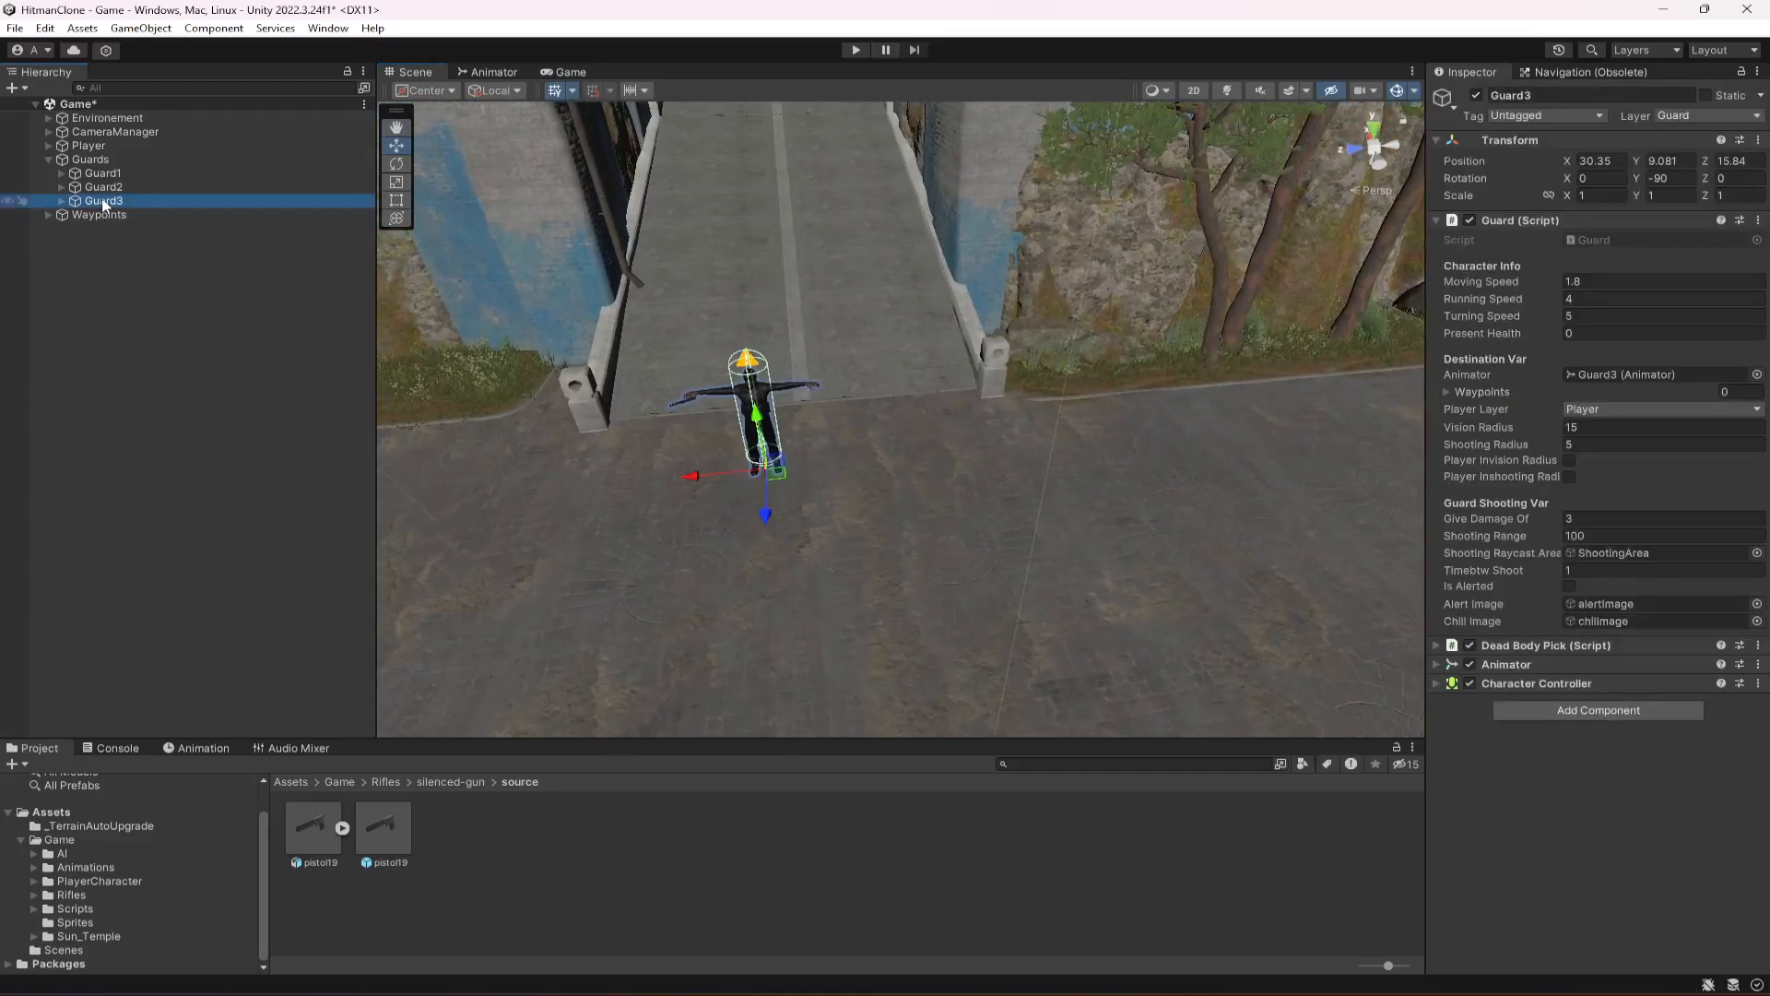
Create an empty parent object for the Waypoints group and name it Waypoint.
left_click(96, 214)
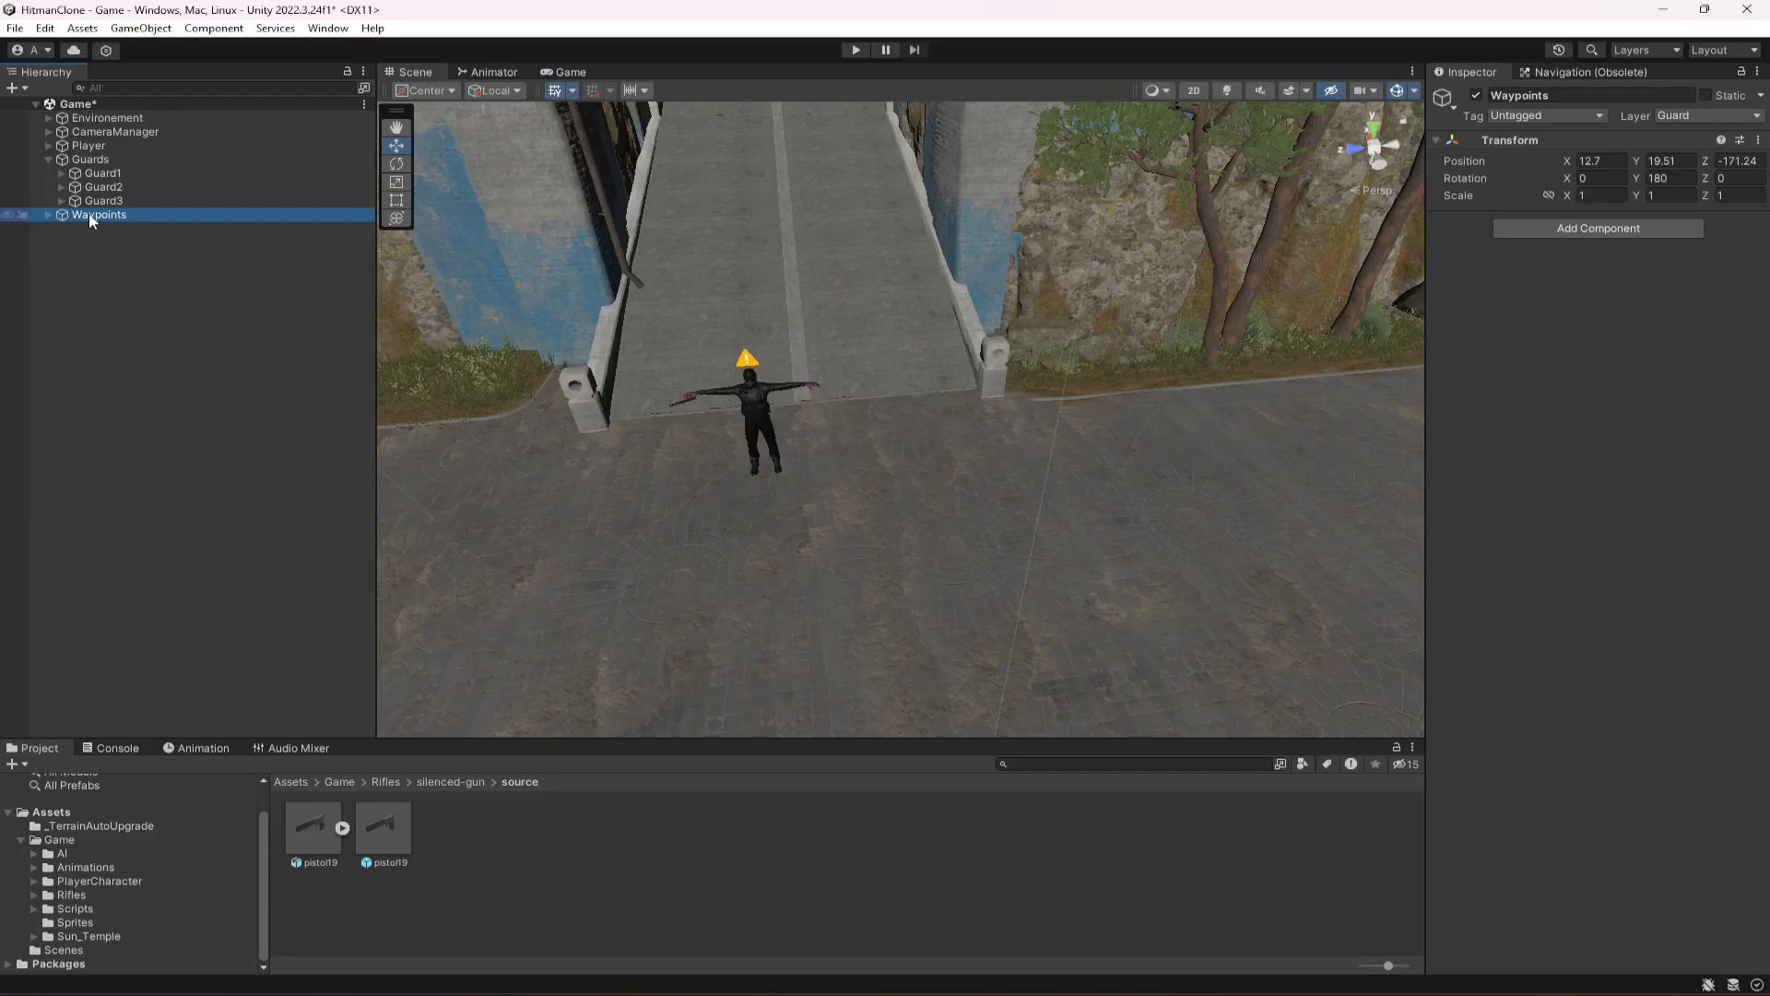
right_click(92, 221)
left_click(173, 499)
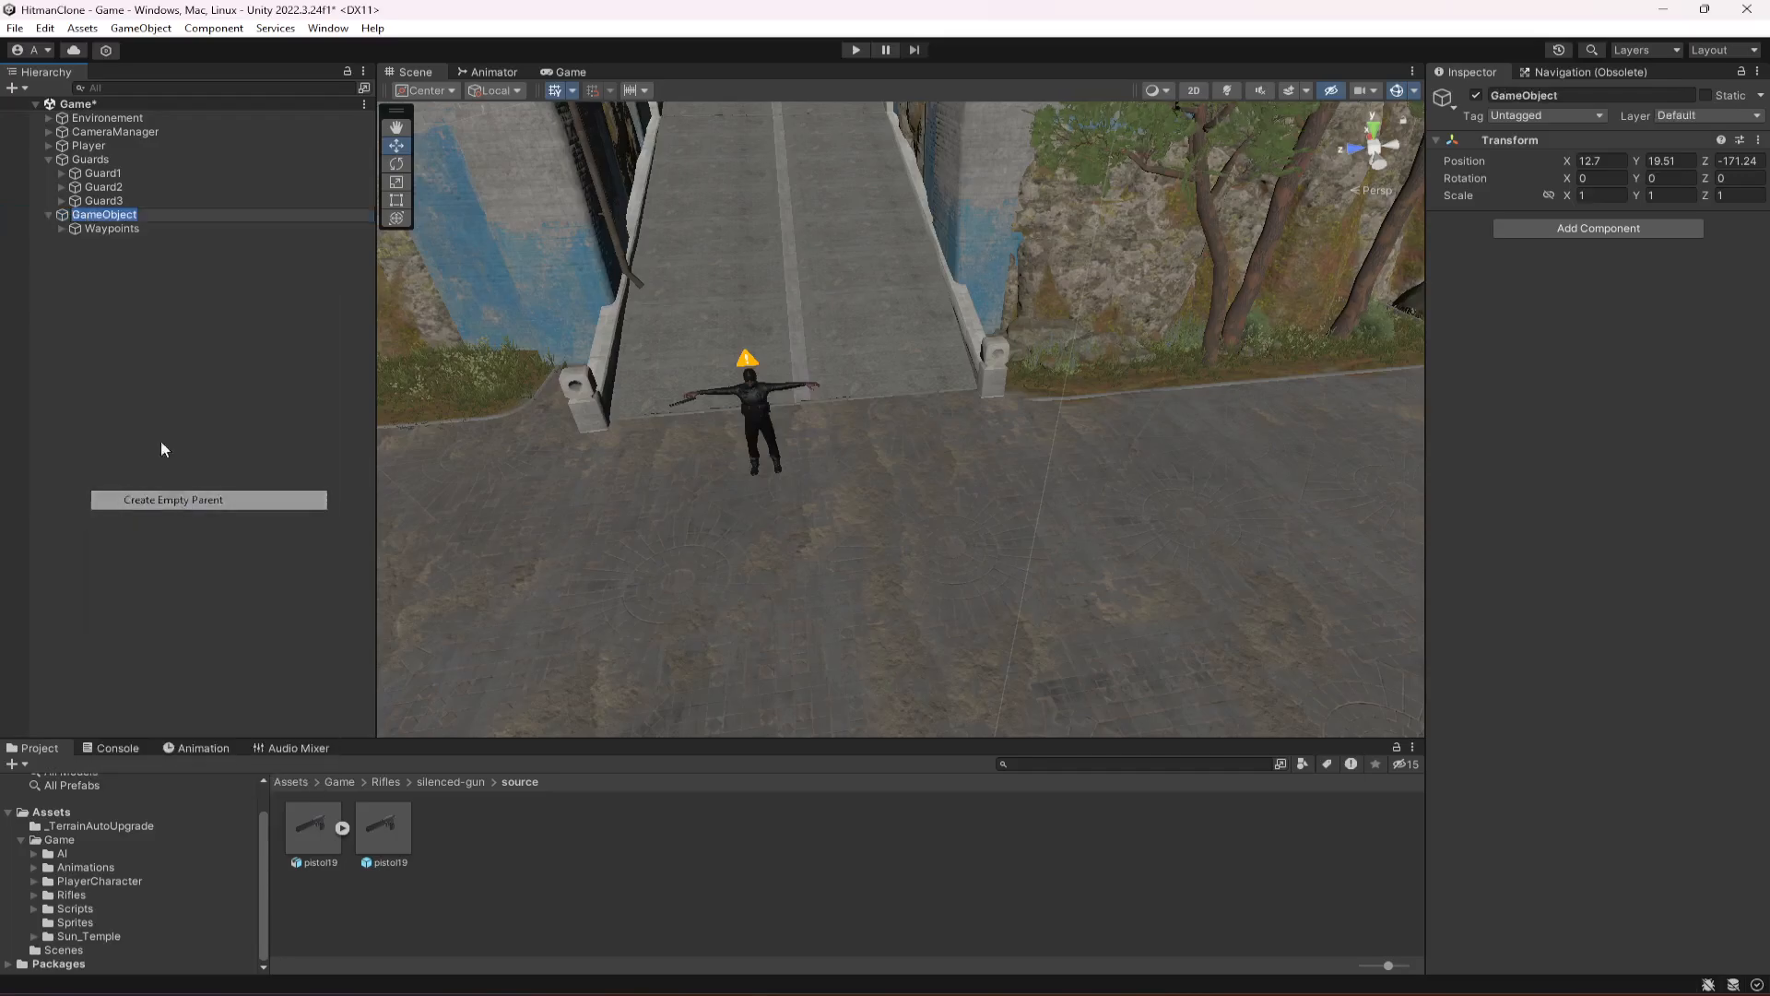
type("Wa")
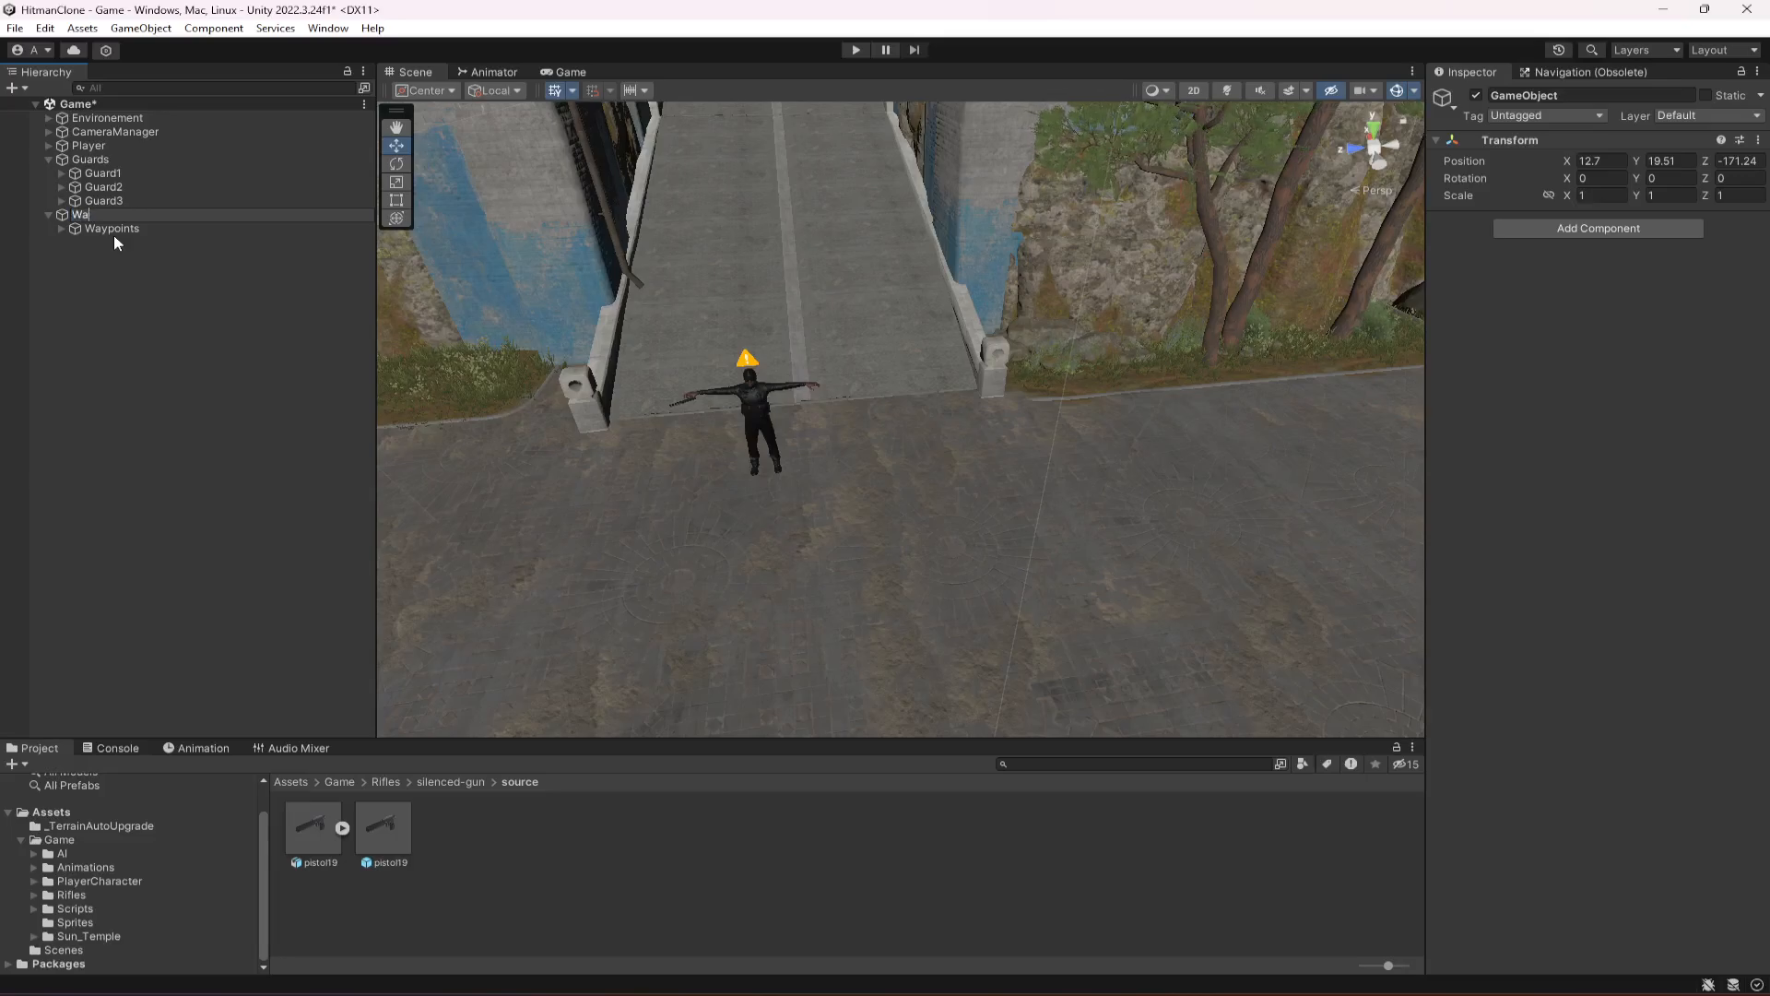
type("ypo")
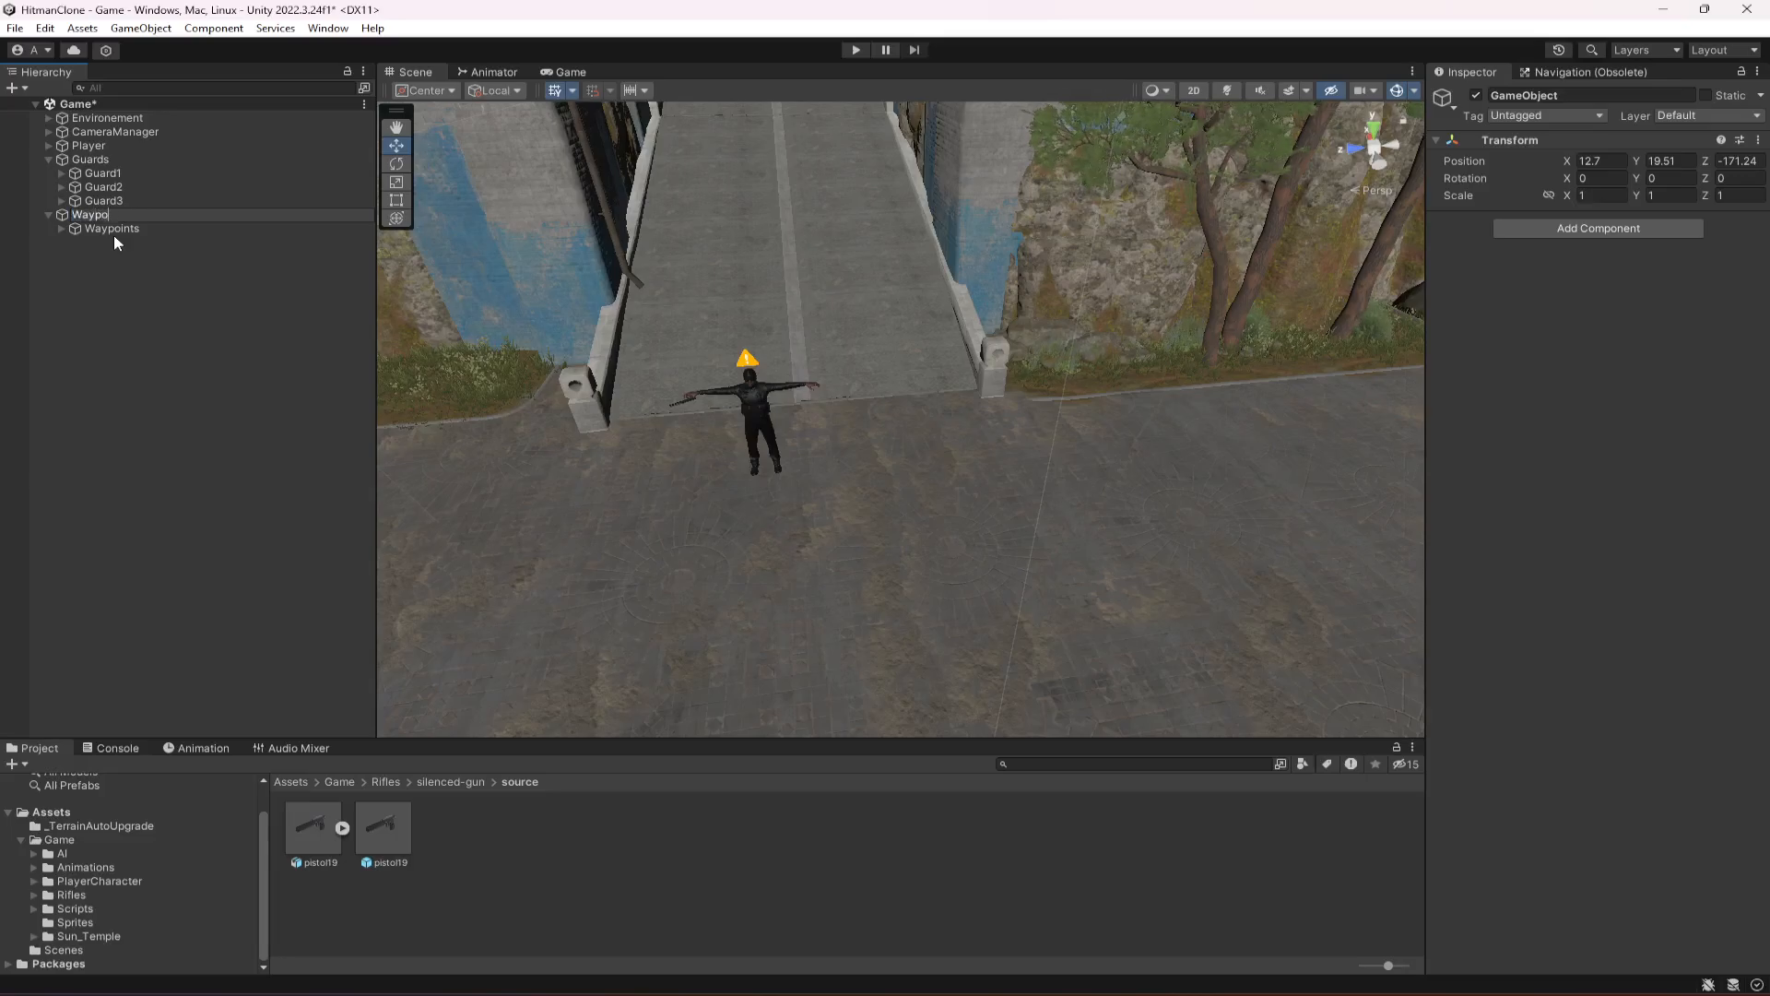
type("int")
key("Return")
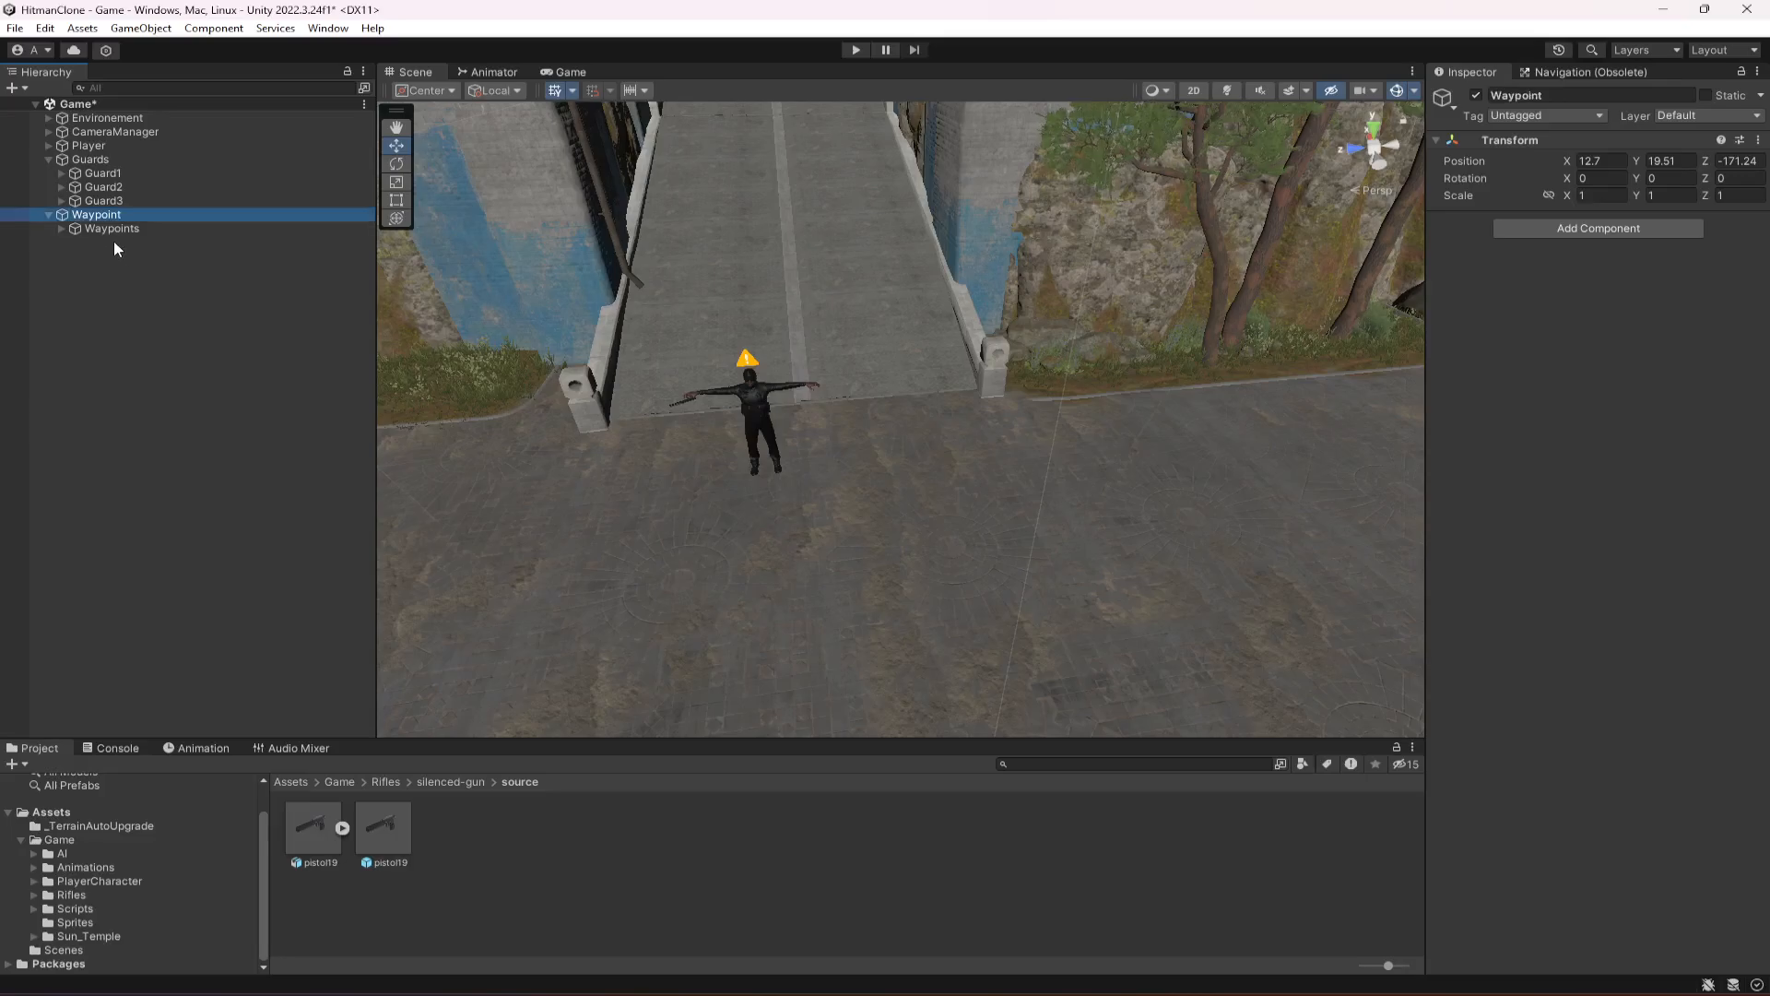
left_click(114, 232)
key("f")
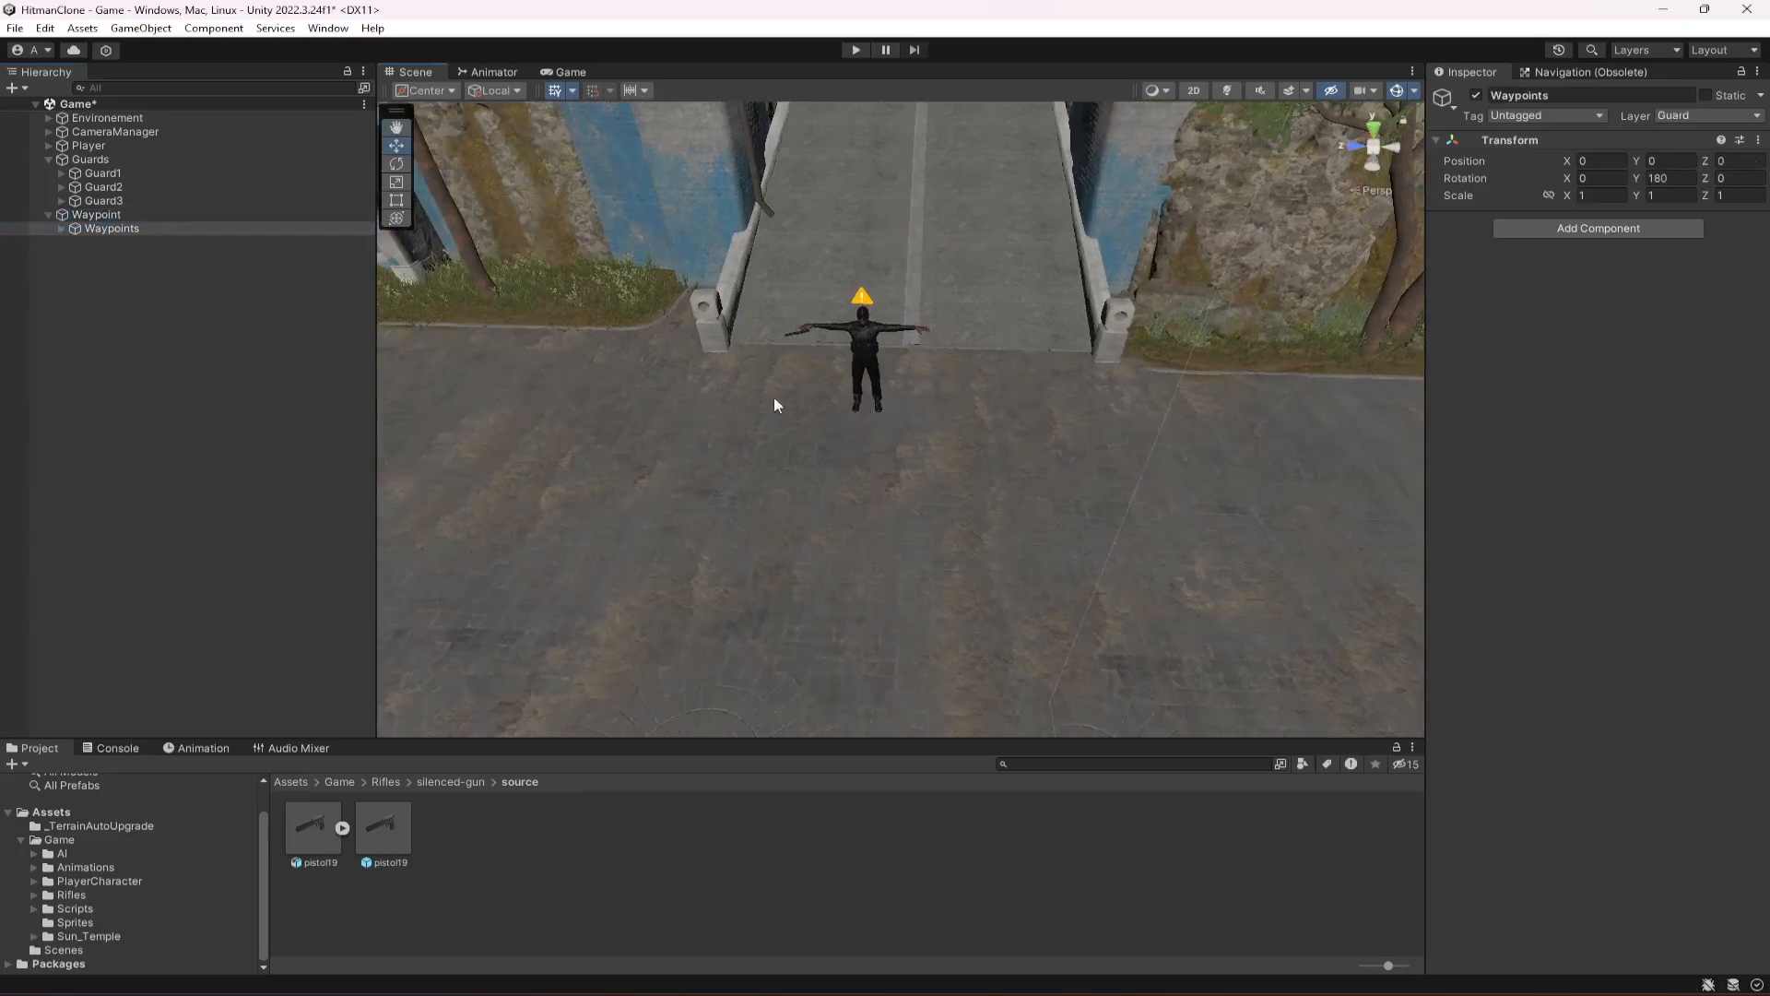
left_click(92, 214)
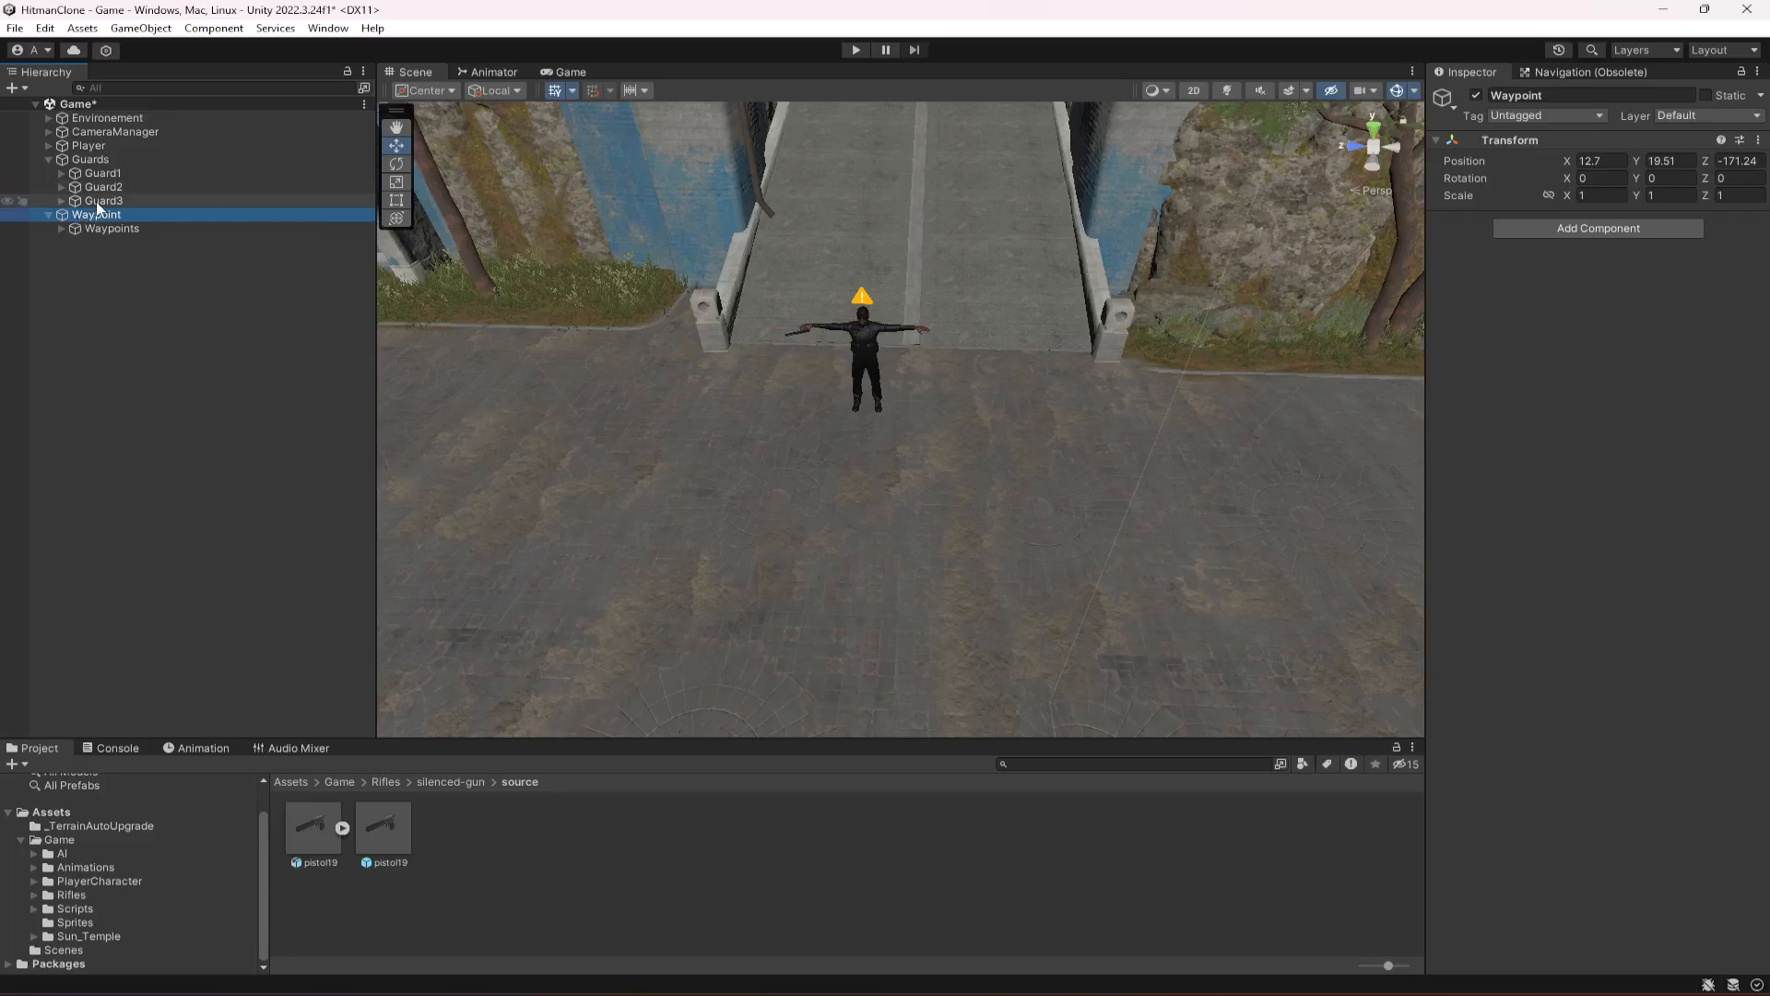
Create an empty child object named Waypoints2 under Guard3, then move it into the Waypoint parent and collapse Guard3.
left_click(101, 201)
key("f")
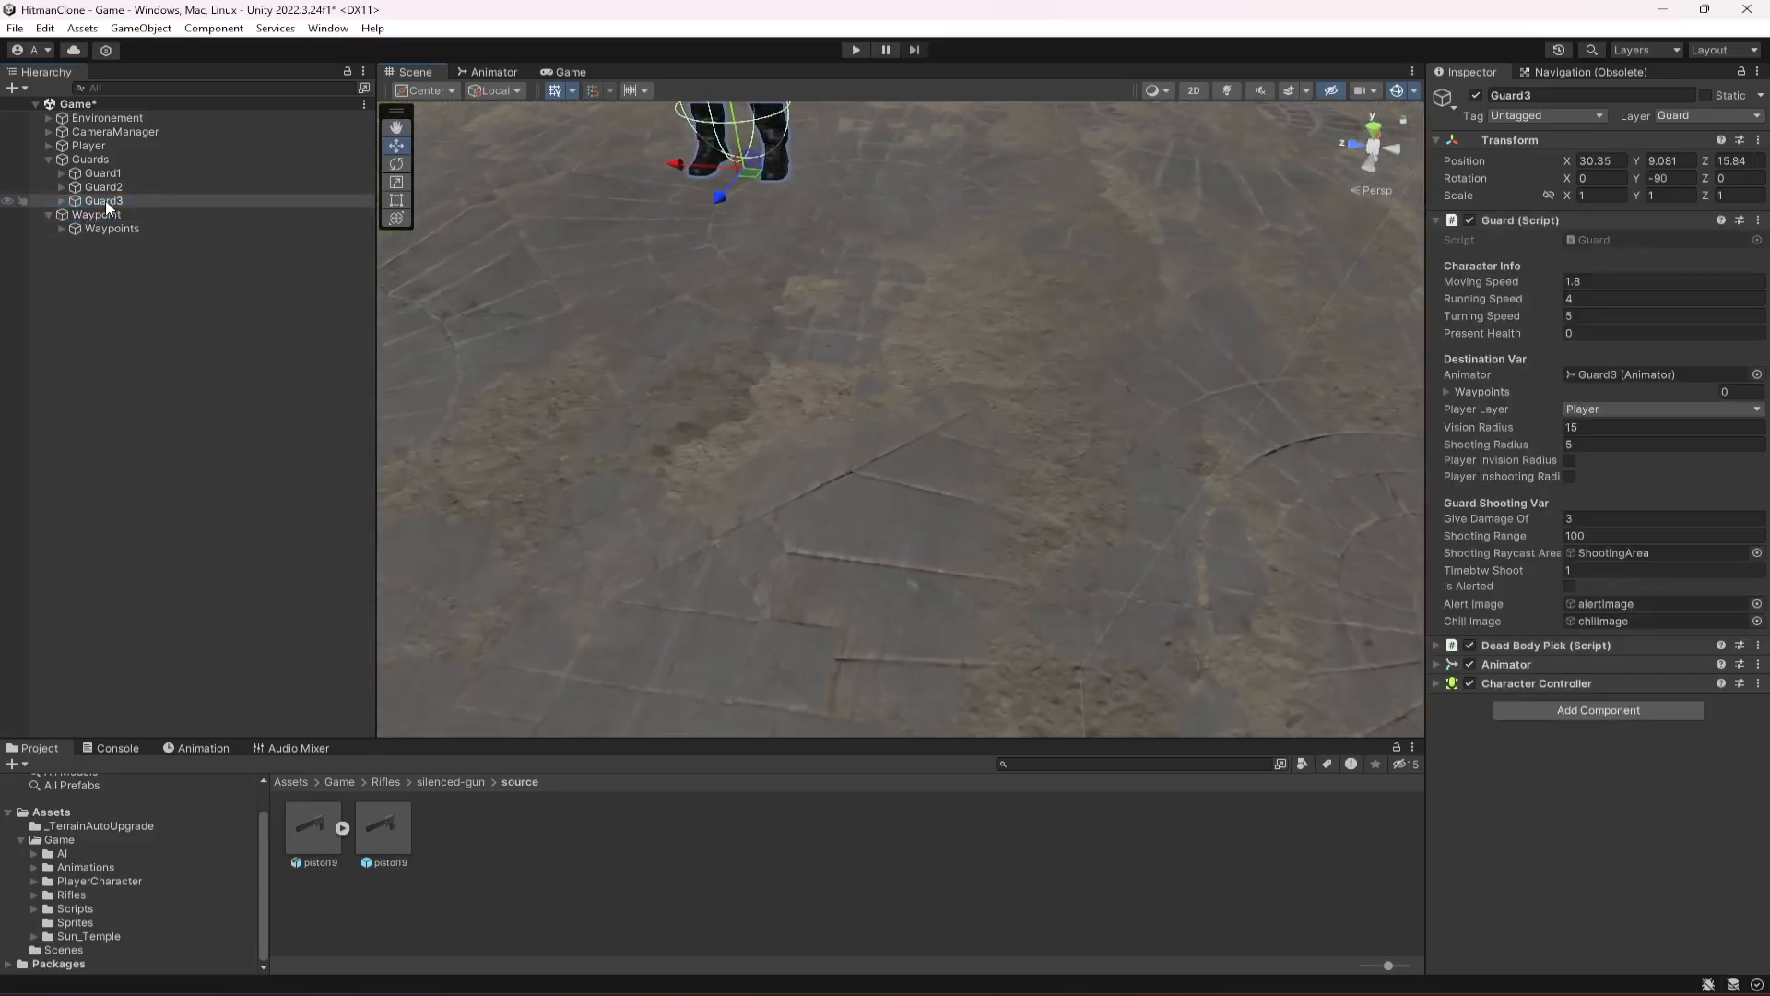
right_click(110, 202)
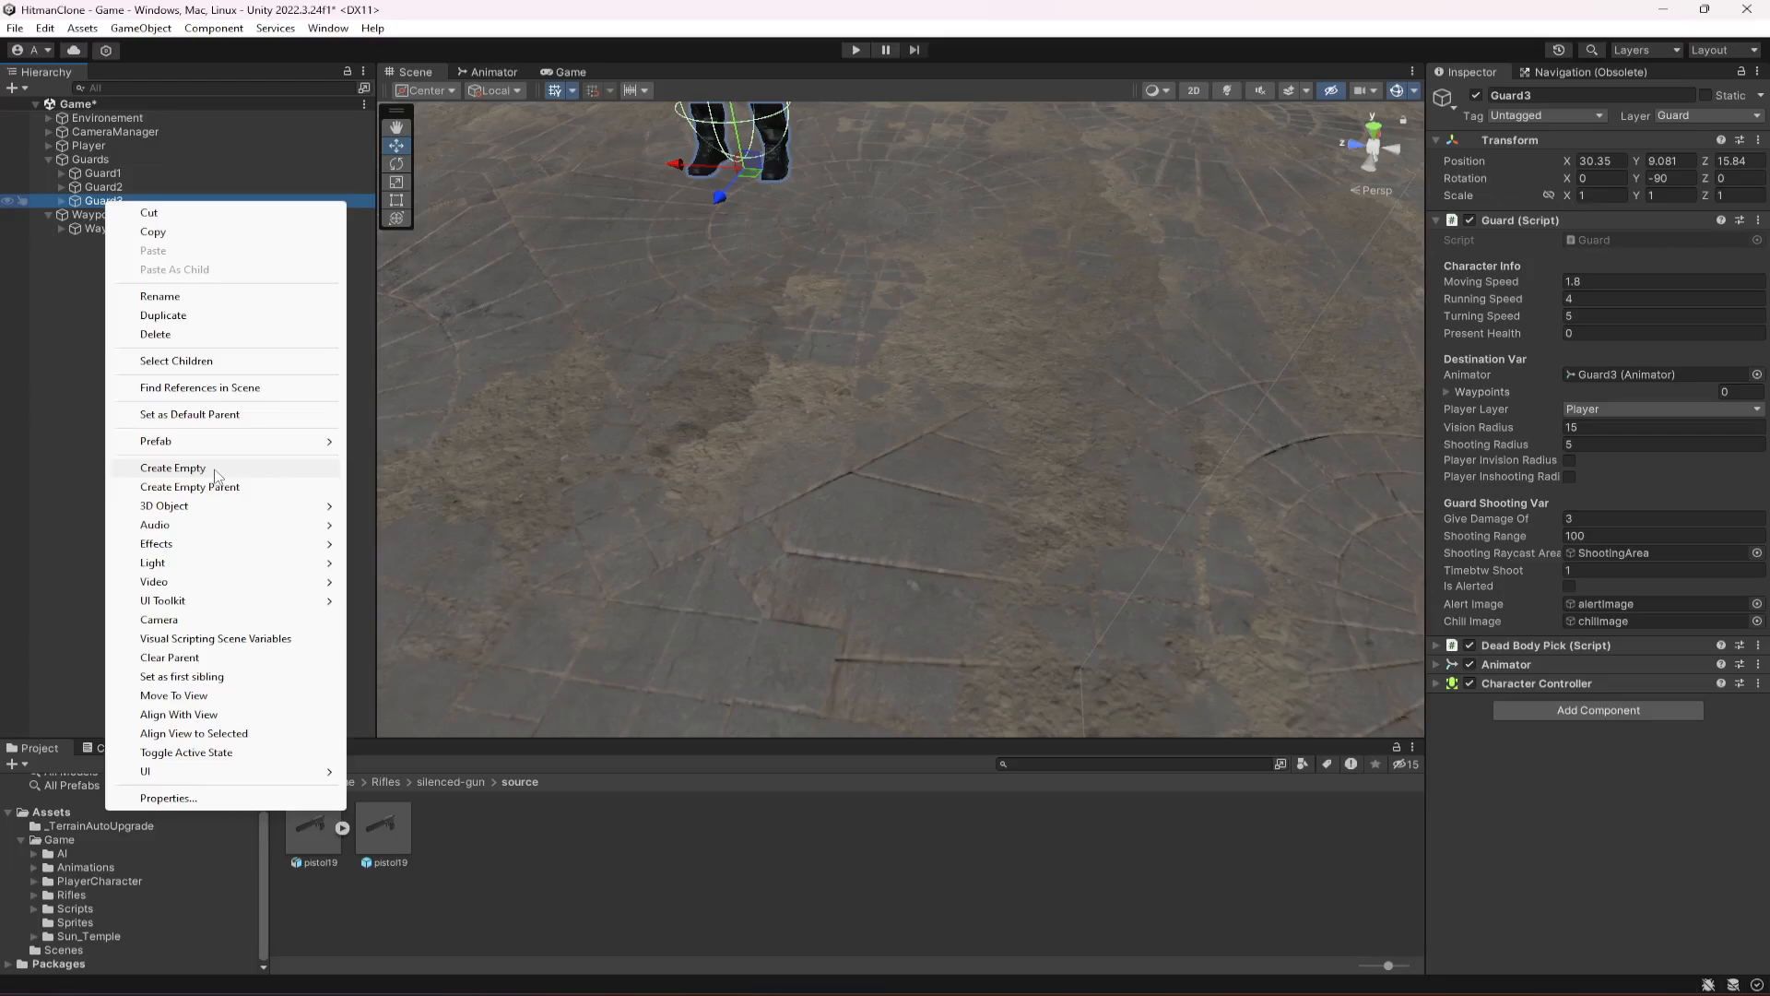
left_click(173, 468)
type("W")
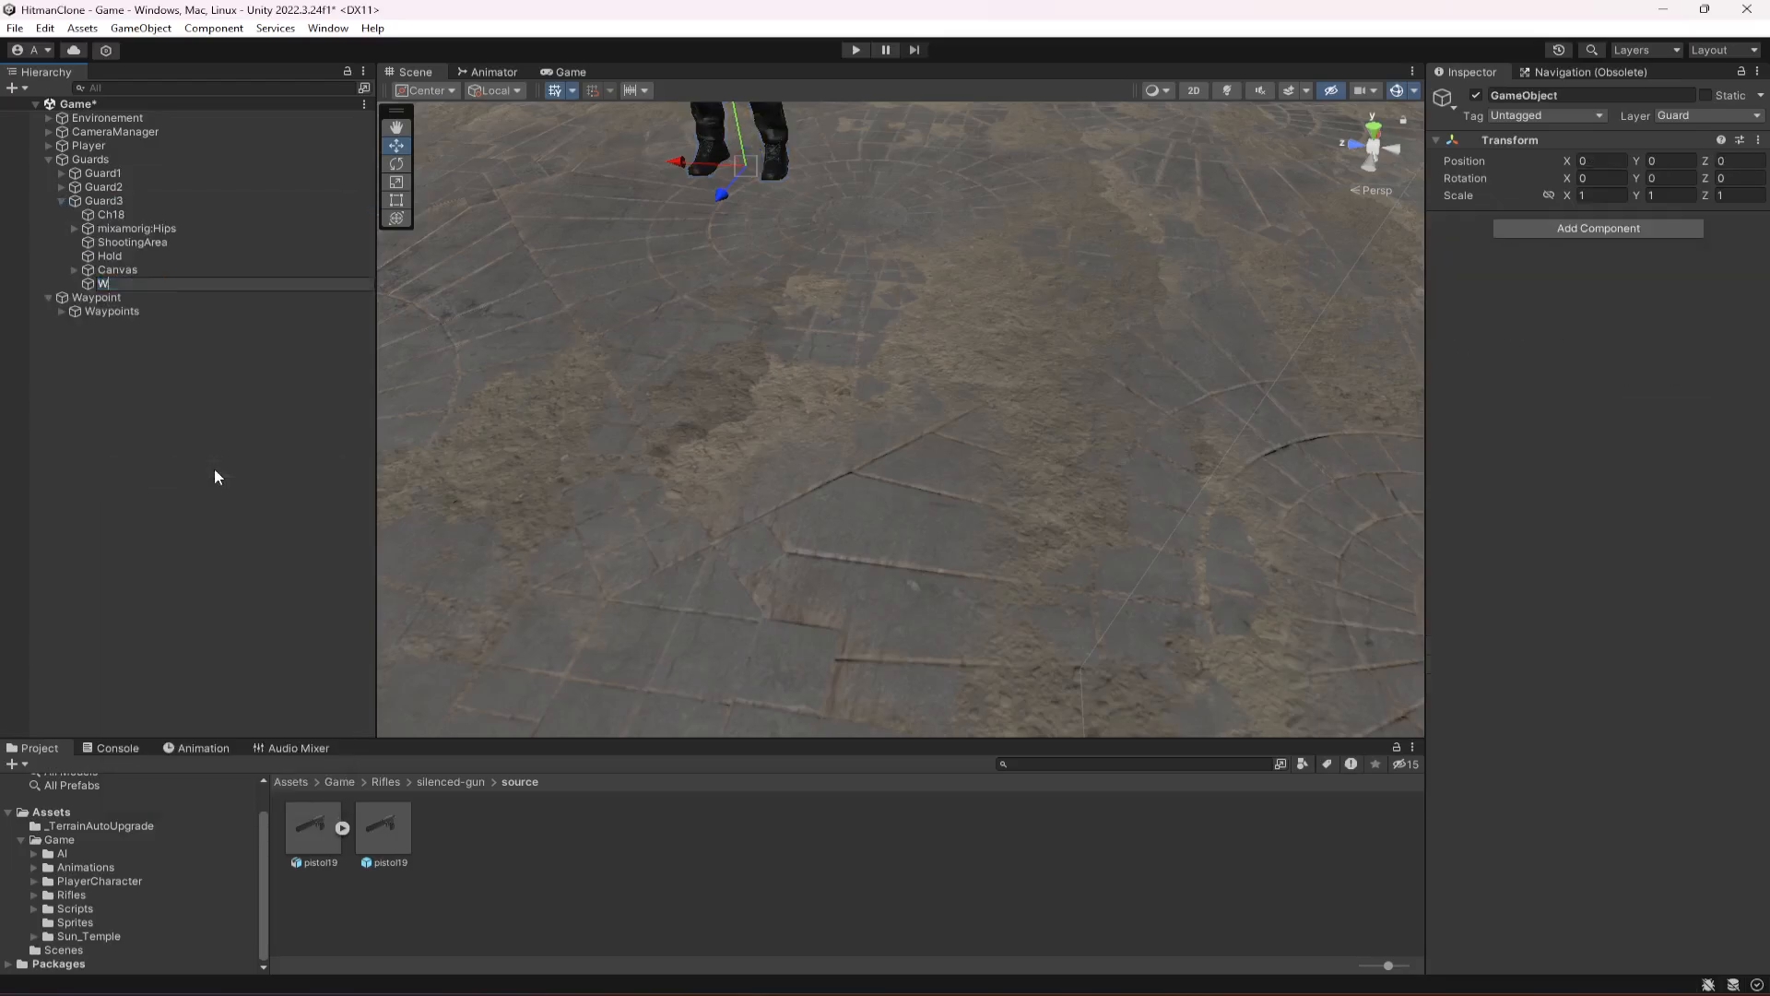
type("aypoints2")
key("Return")
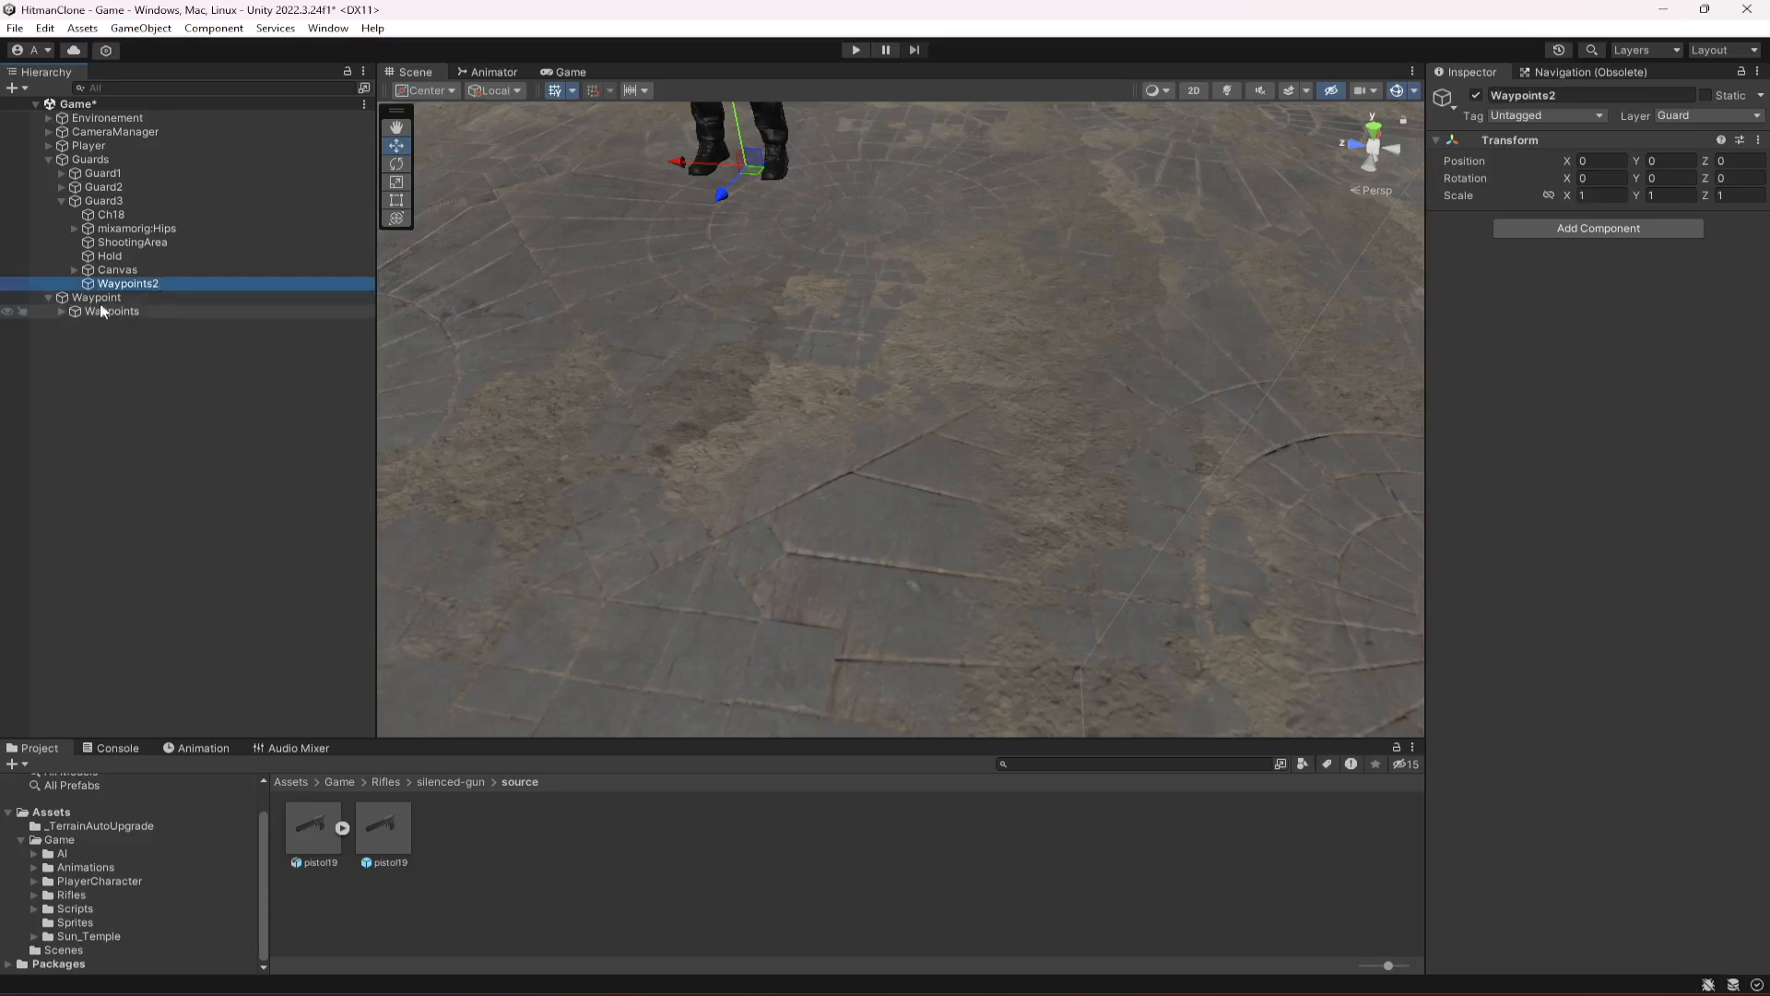
left_click_drag(123, 297, 120, 298)
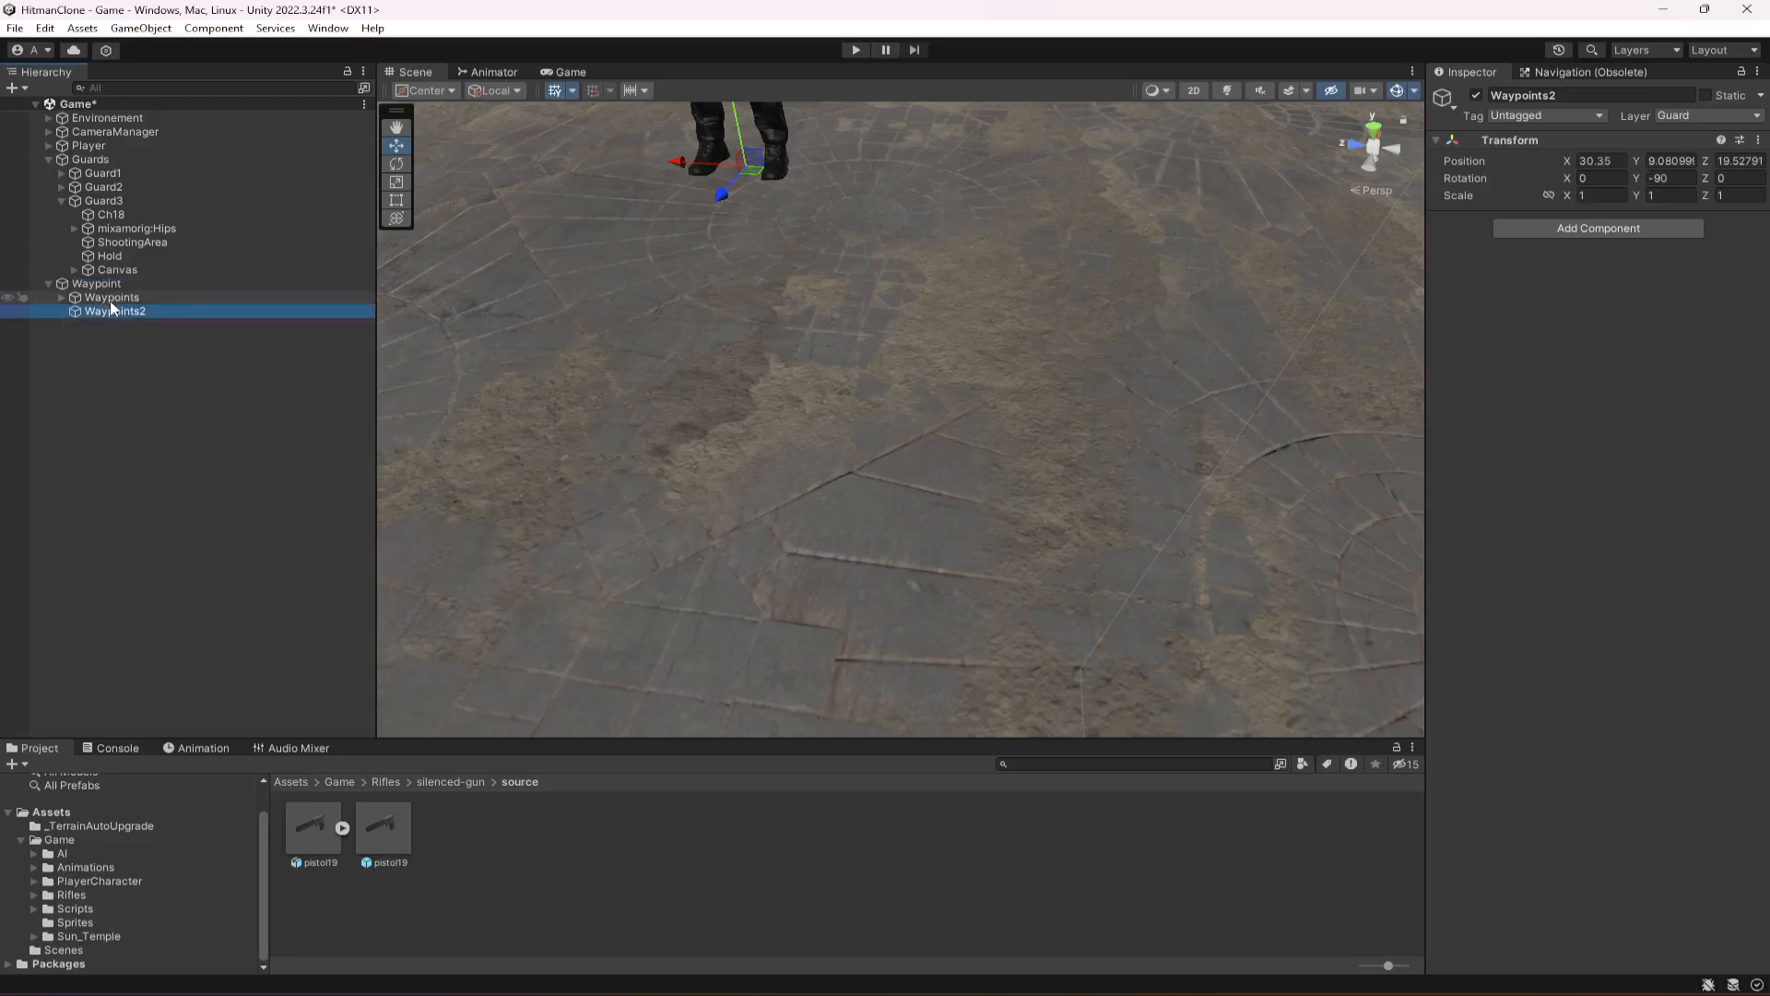
left_click(62, 201)
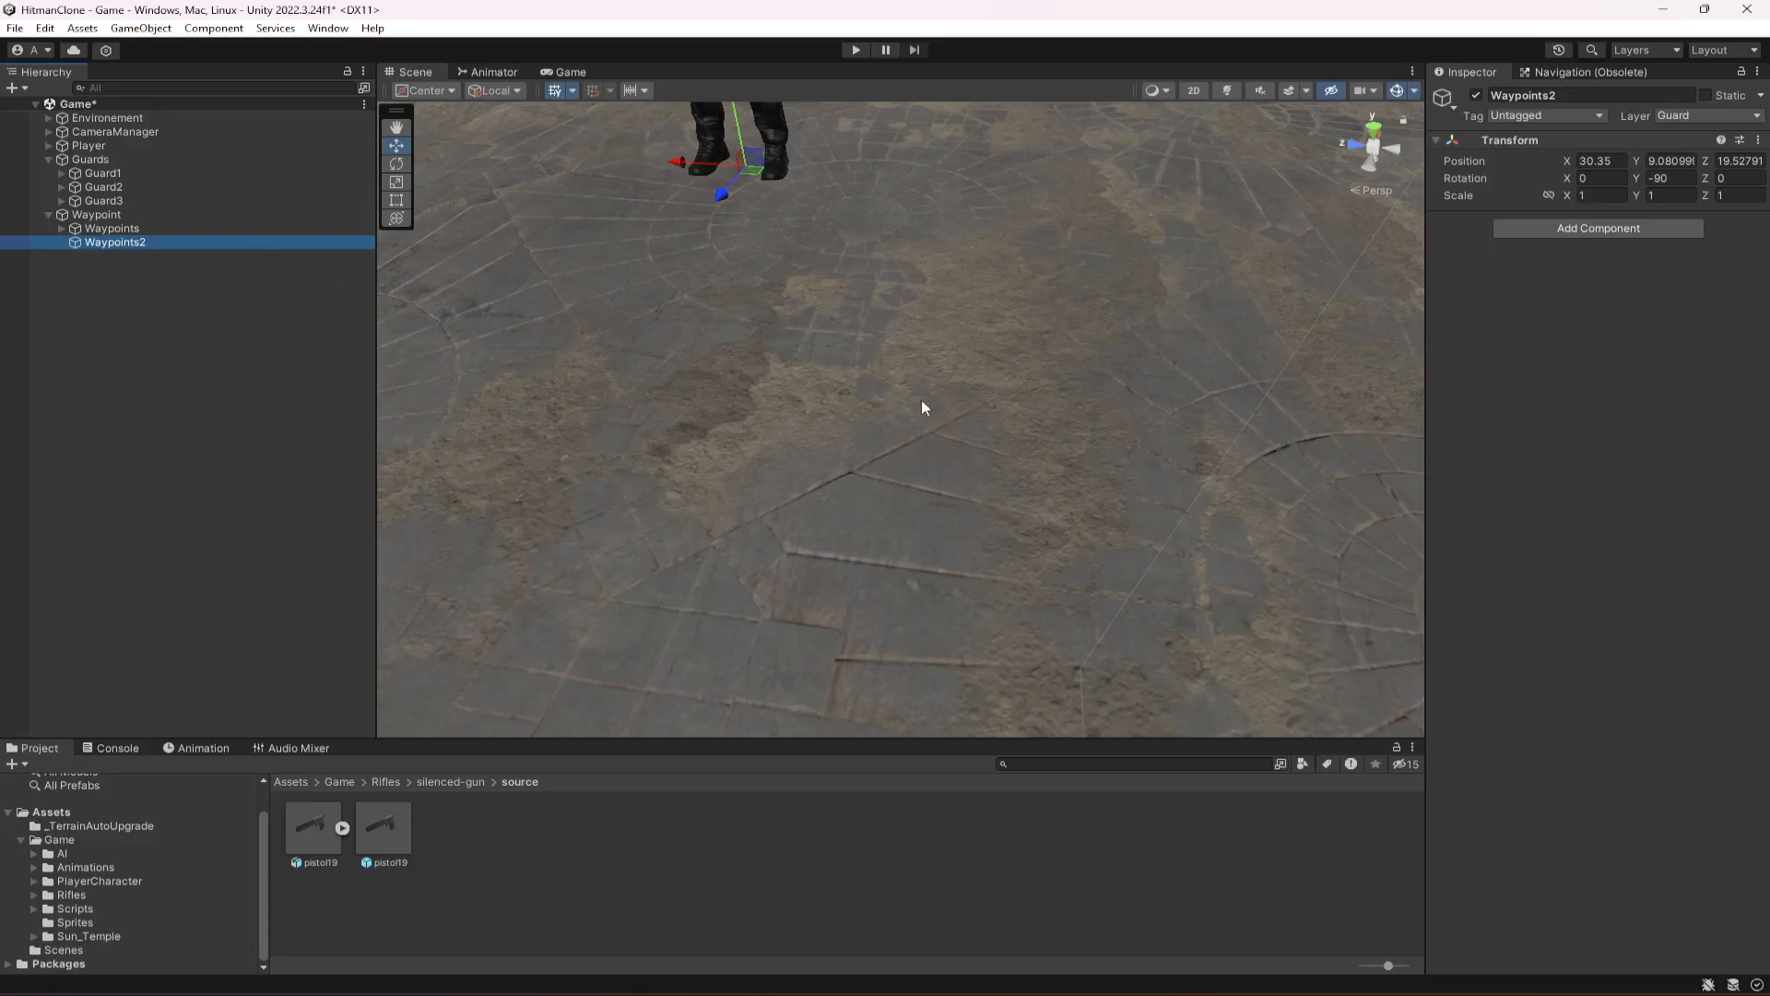
Move Guard3 across the pavement away from the ramp to about Z 26.24.
right_click_drag(921, 400, 854, 253)
scroll(899, 372, "up", 5)
right_click_drag(899, 372, 987, 553)
scroll(986, 553, "down", 4)
right_click_drag(964, 415, 858, 433)
scroll(959, 459, "down", 7)
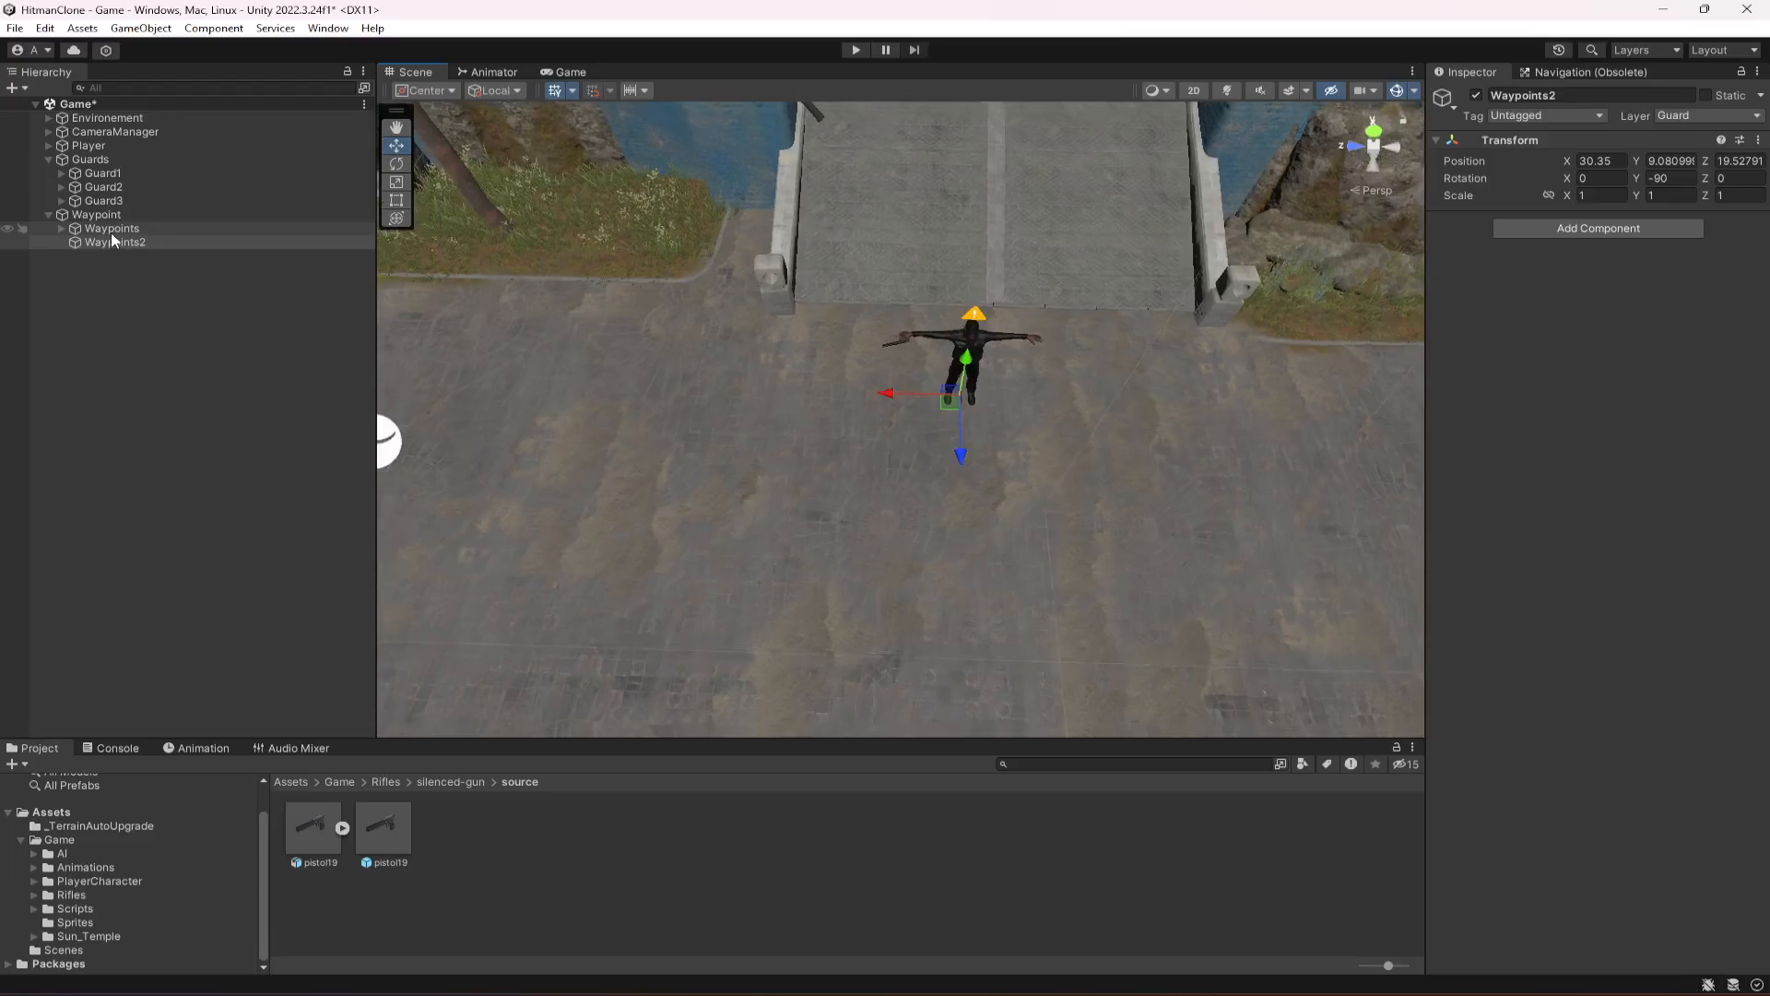
left_click(117, 197)
right_click_drag(778, 484, 837, 472)
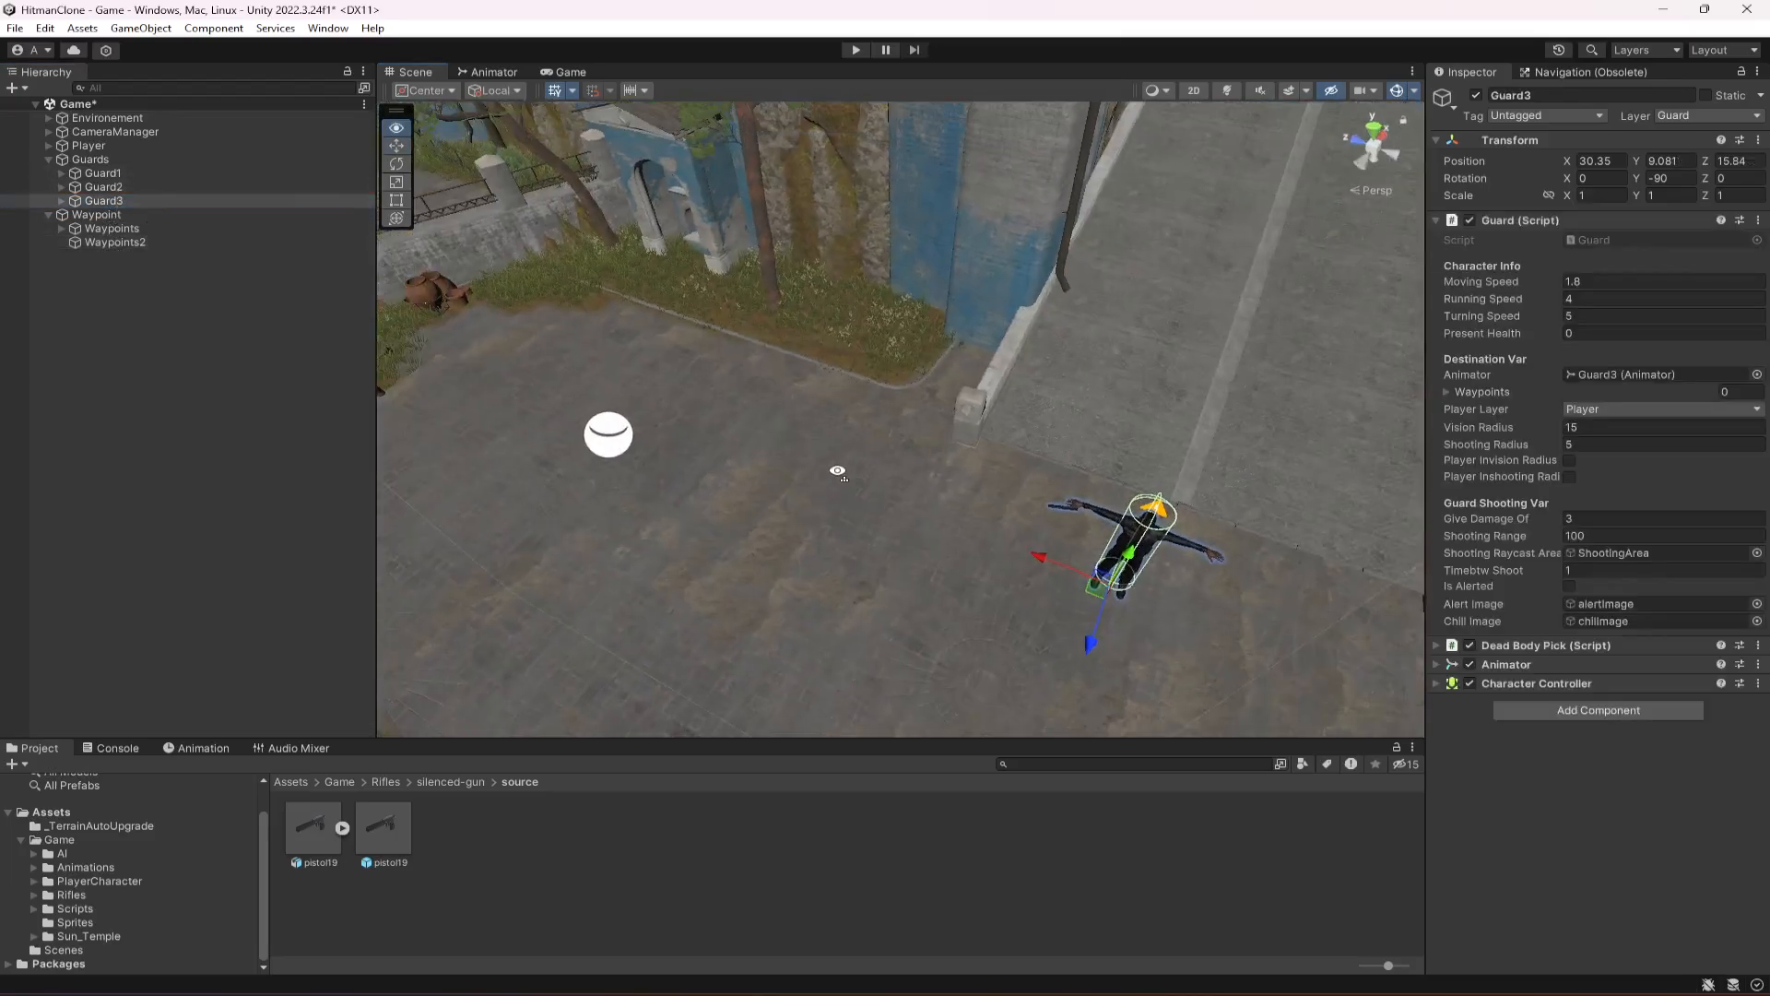
left_click_drag(1038, 562, 531, 466)
right_click_drag(775, 496, 1025, 478)
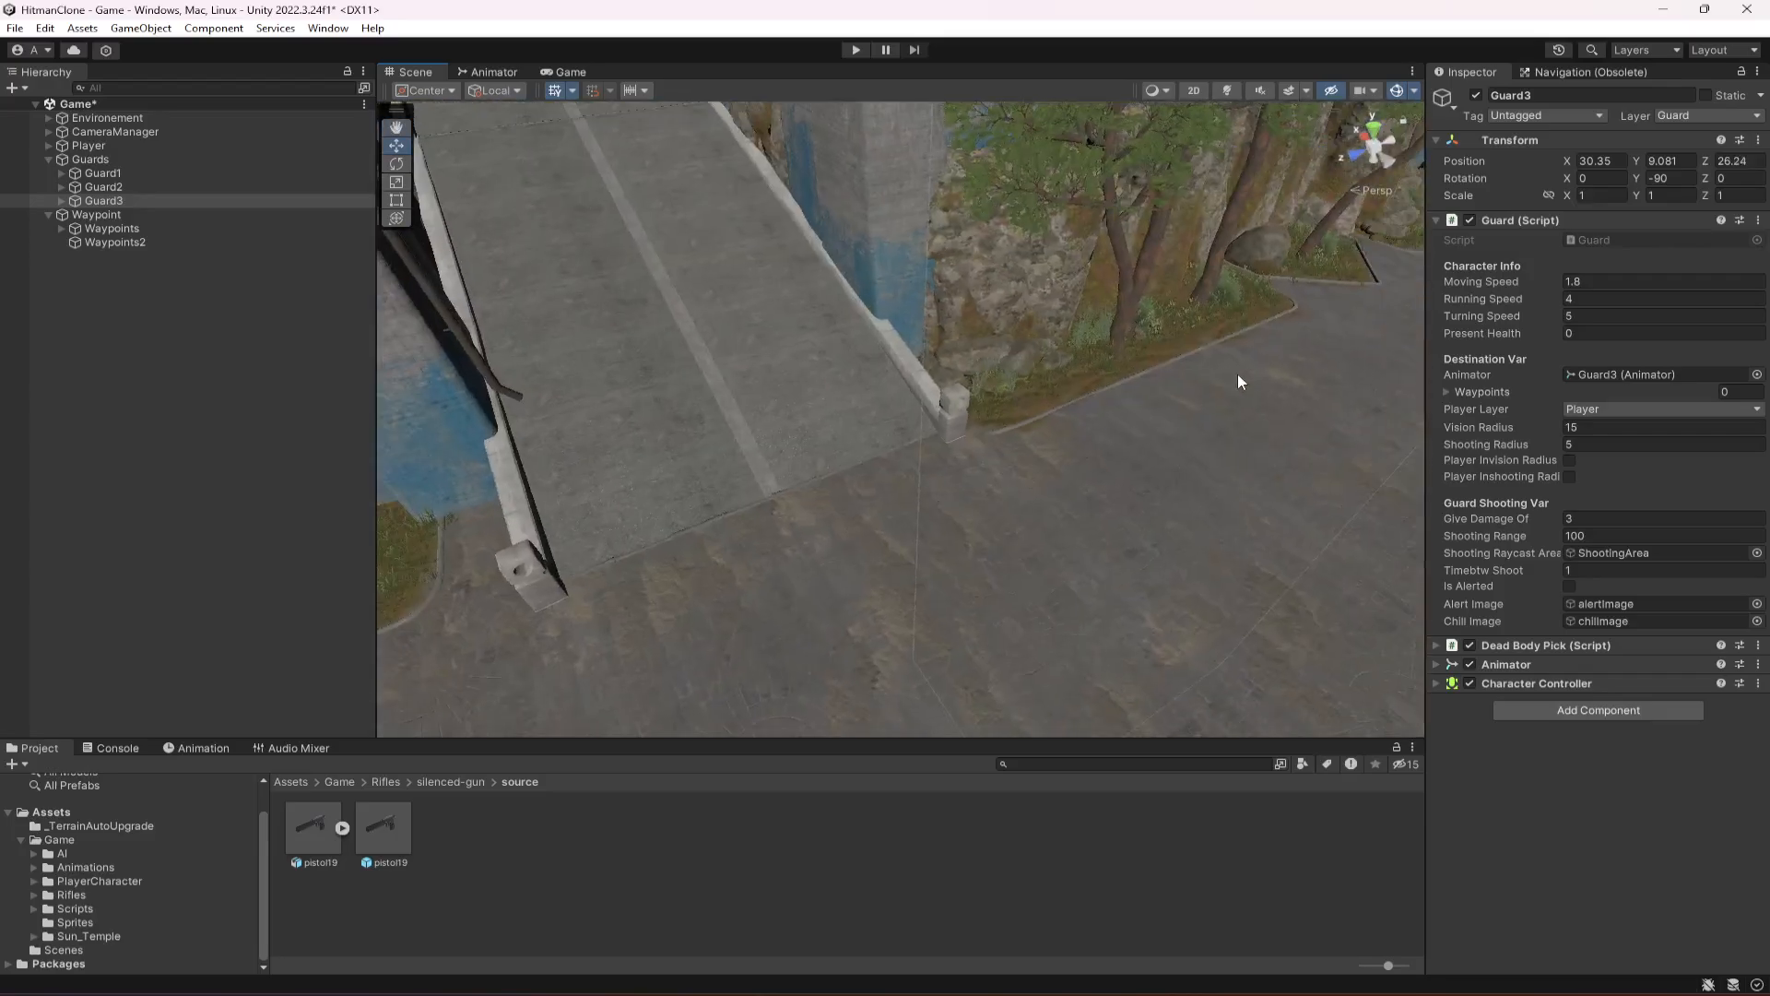
right_click_drag(1273, 367, 692, 446)
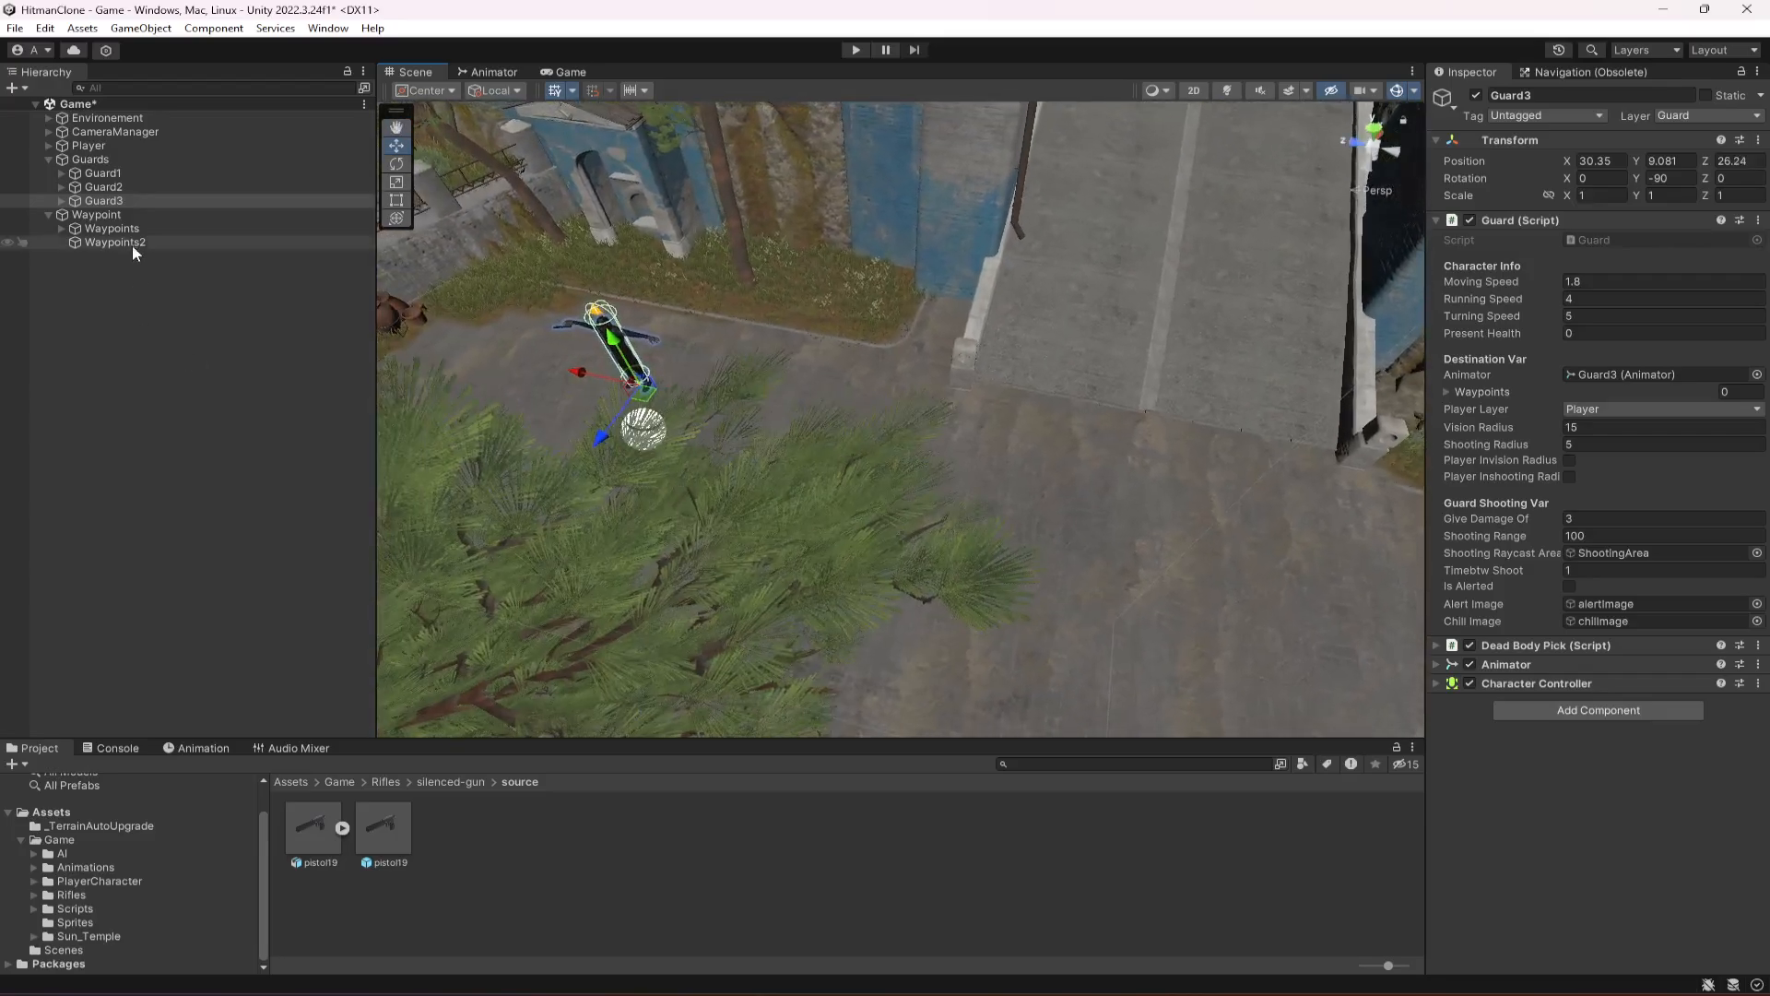
Move Waypoints2 to about Z 23.22, between Guard3 and the foot of the ramp.
left_click(129, 244)
left_click_drag(1033, 469, 705, 459)
right_click_drag(704, 459, 768, 457)
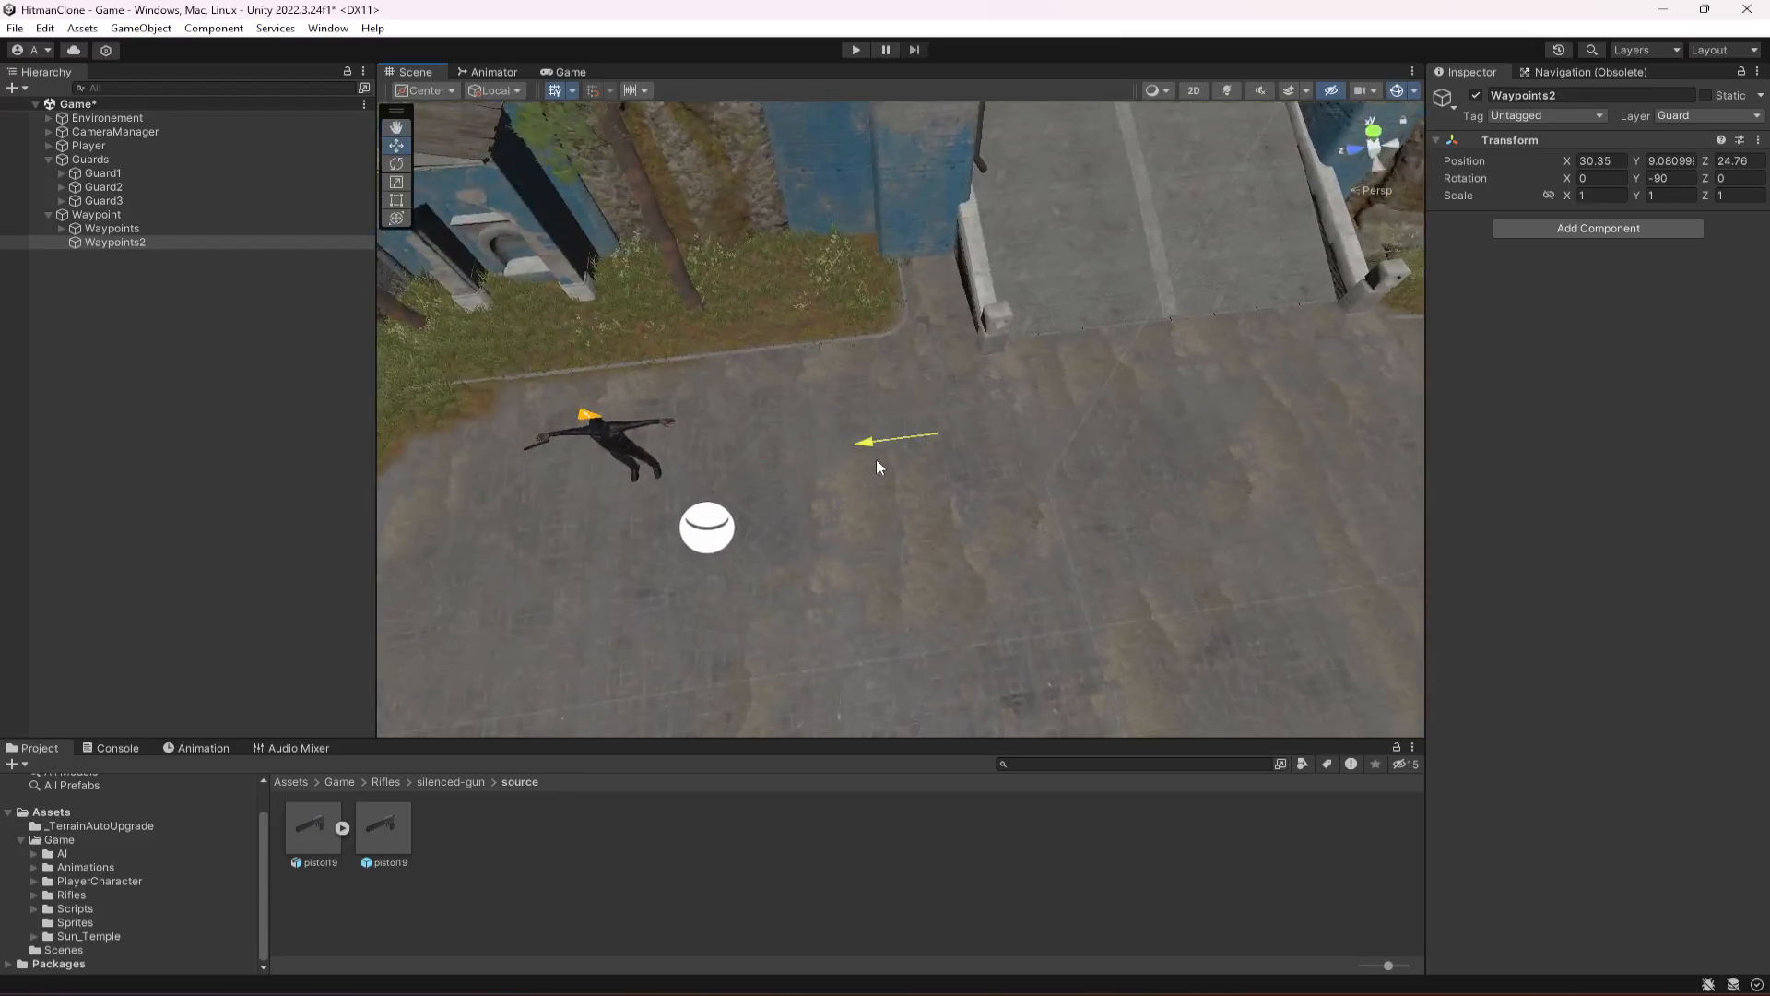
left_click_drag(929, 470, 939, 472)
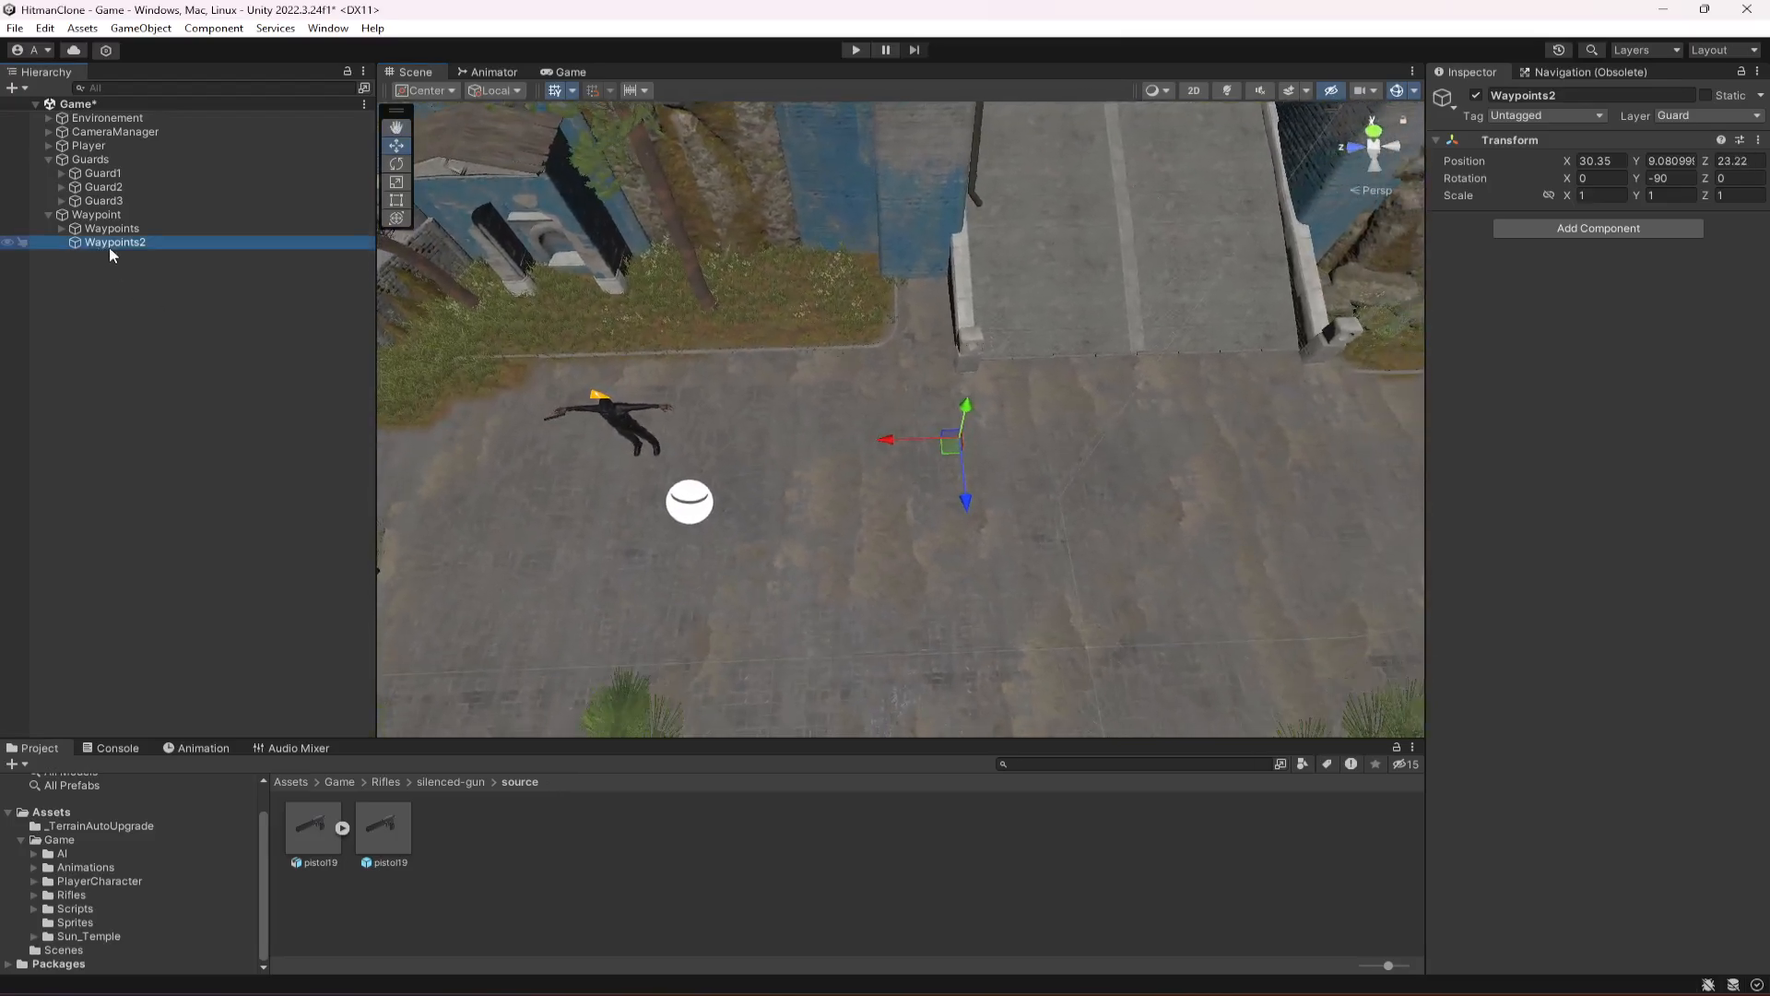
Create an empty child object under Waypoints2 and name it 1.
right_click(109, 244)
left_click(176, 513)
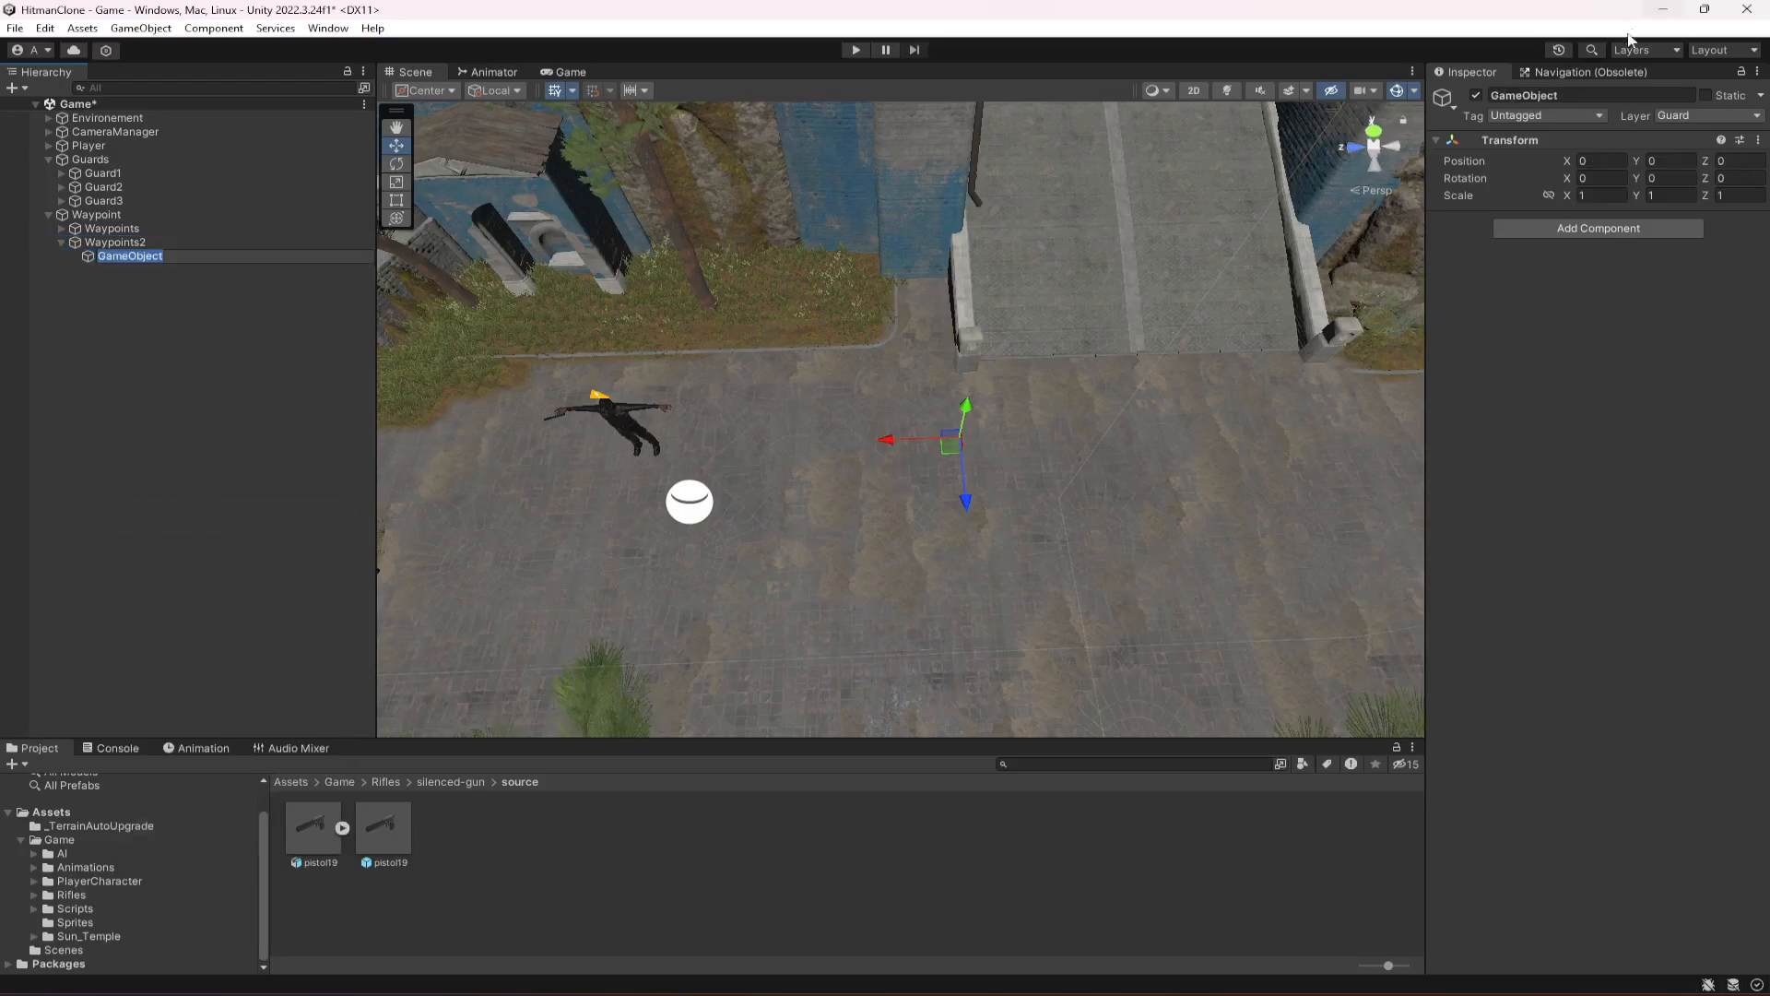
type("1")
left_click(92, 286)
left_click(114, 254)
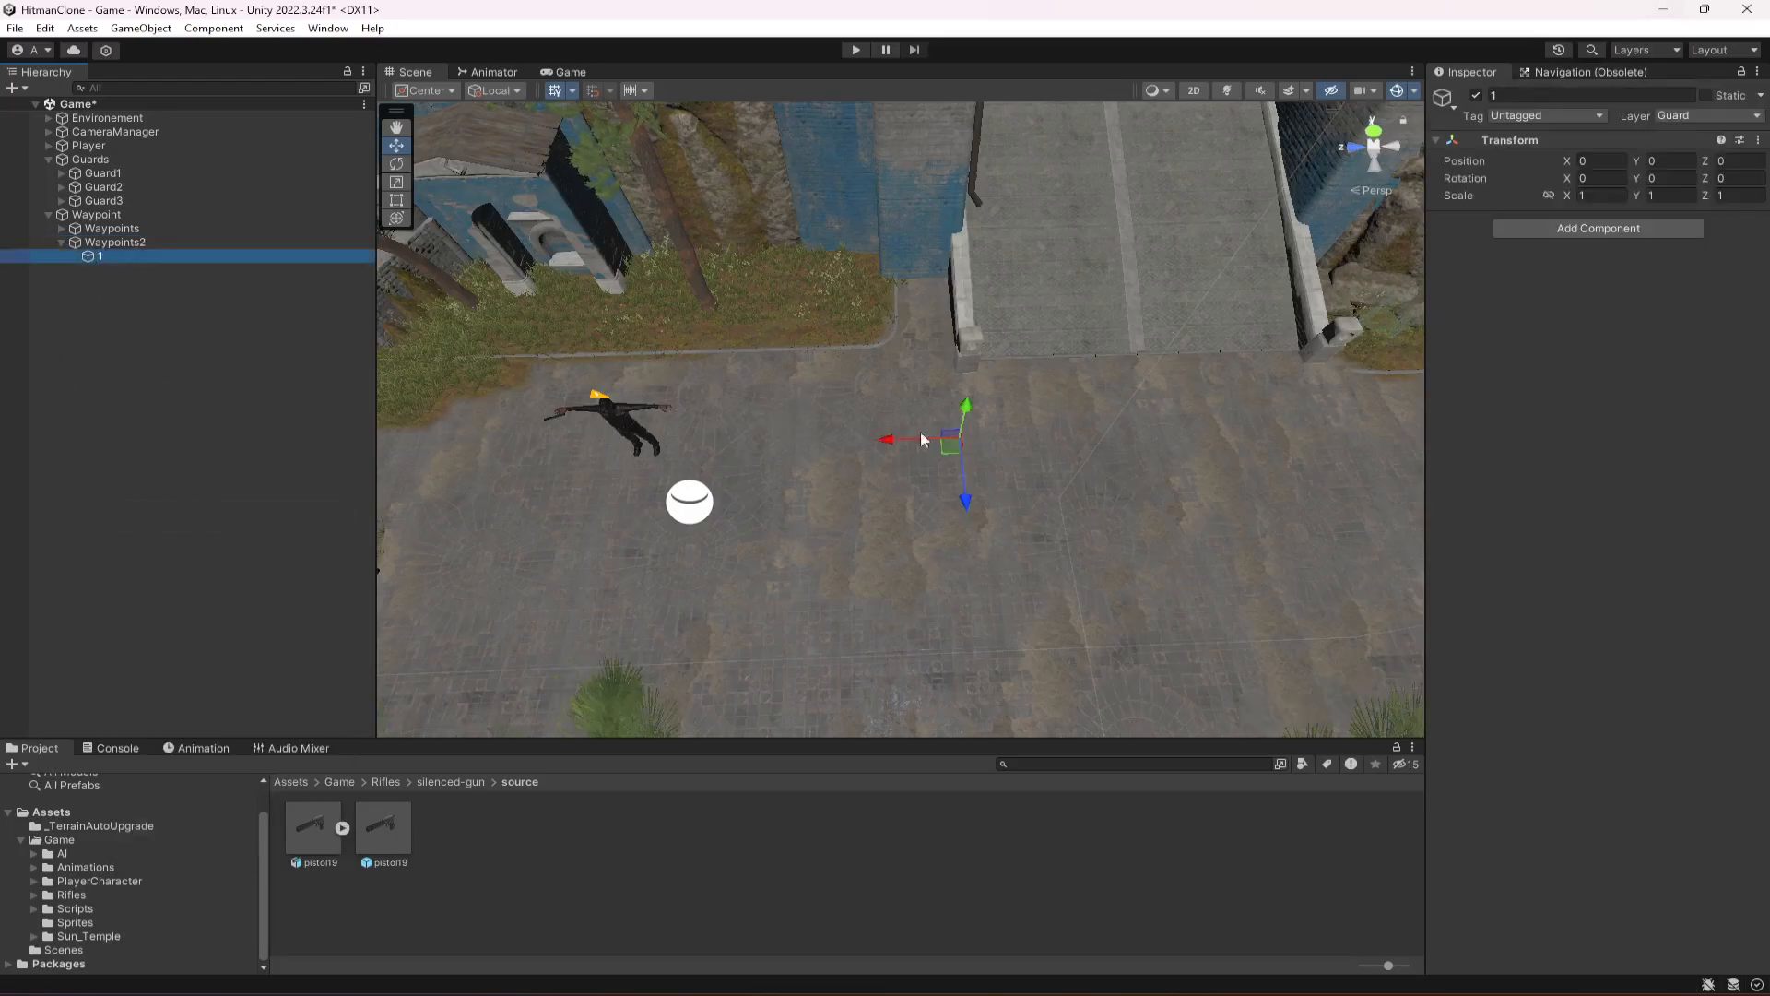
Duplicate waypoint 1, rename the copy 2 and move it past the ramp to about X -8.06.
key("ctrl+d")
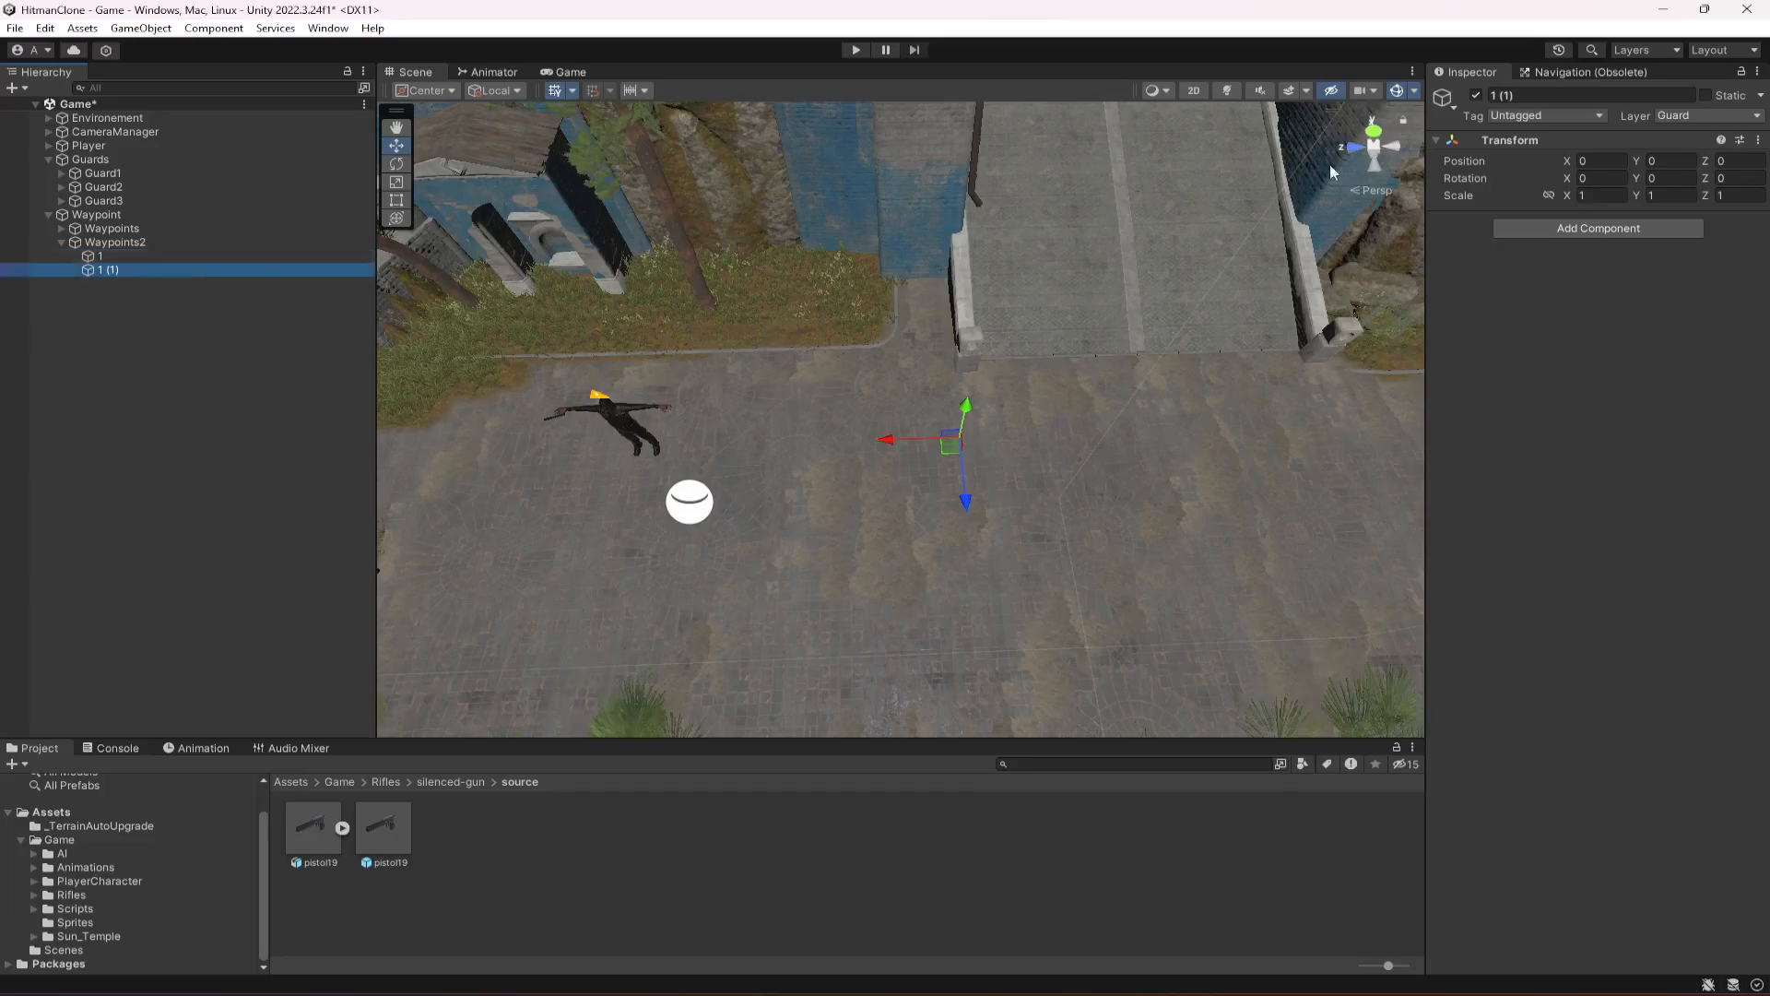
left_click(1546, 93)
type("2")
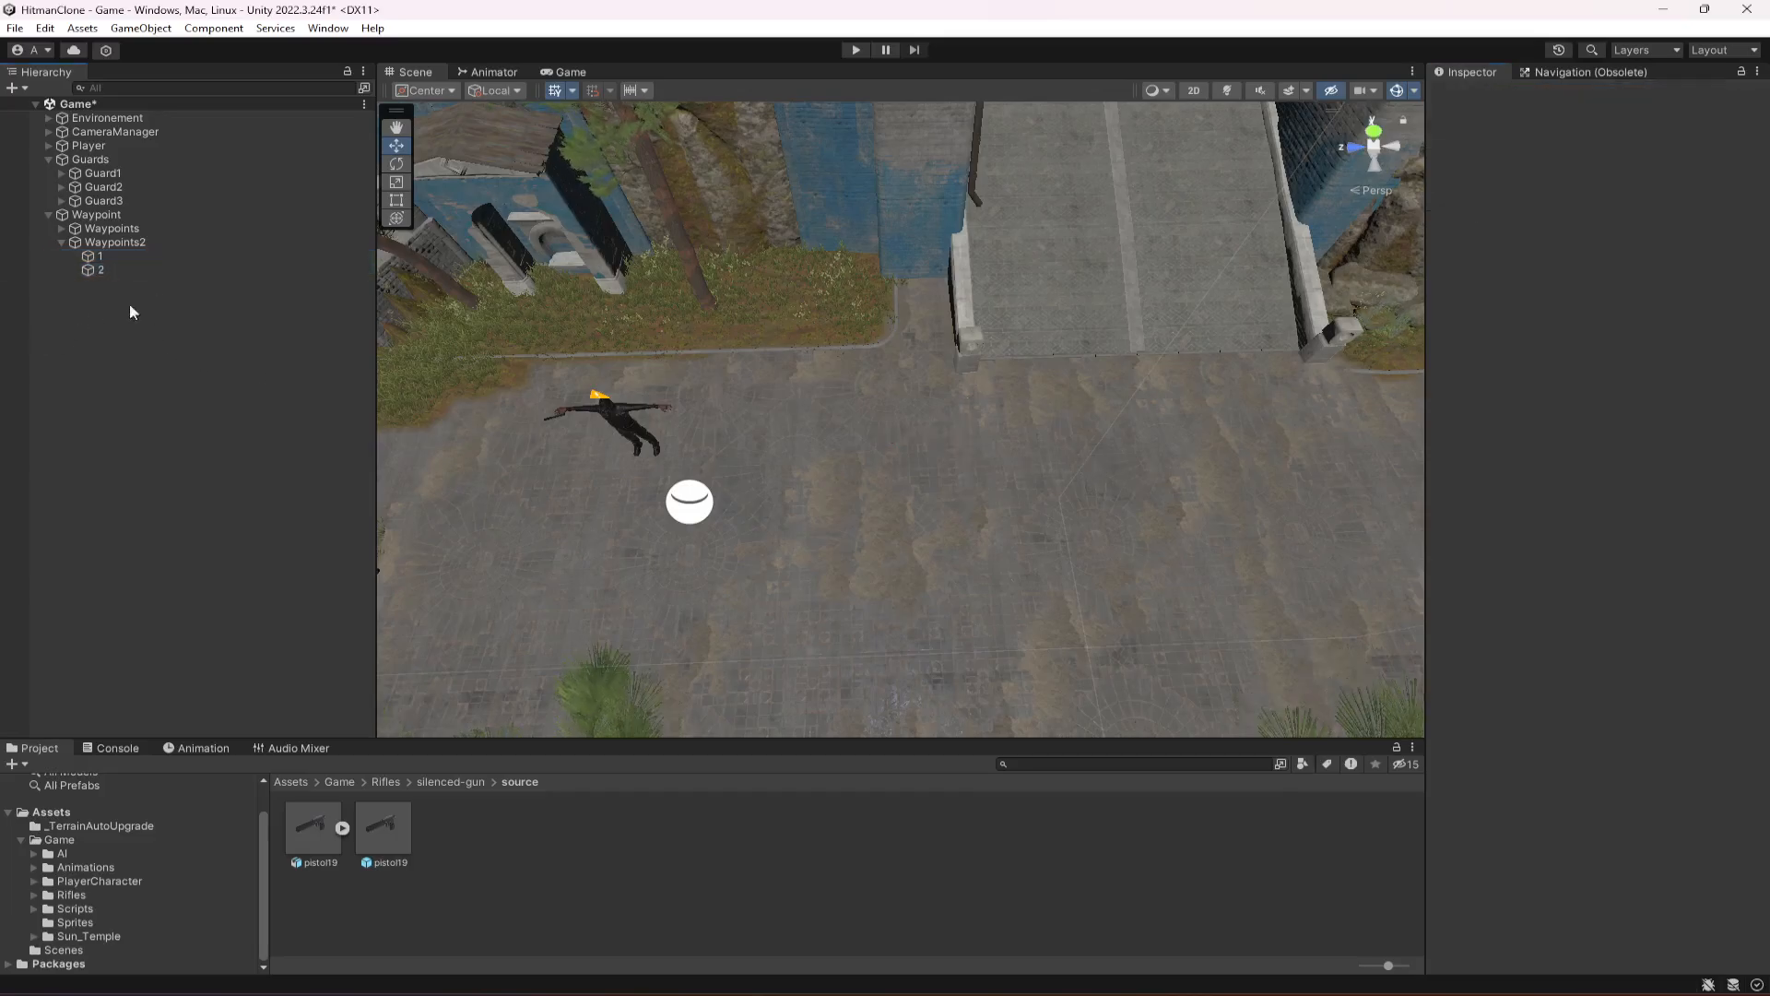
left_click(112, 271)
left_click_drag(887, 440, 1249, 443)
right_click_drag(1025, 474, 1207, 422)
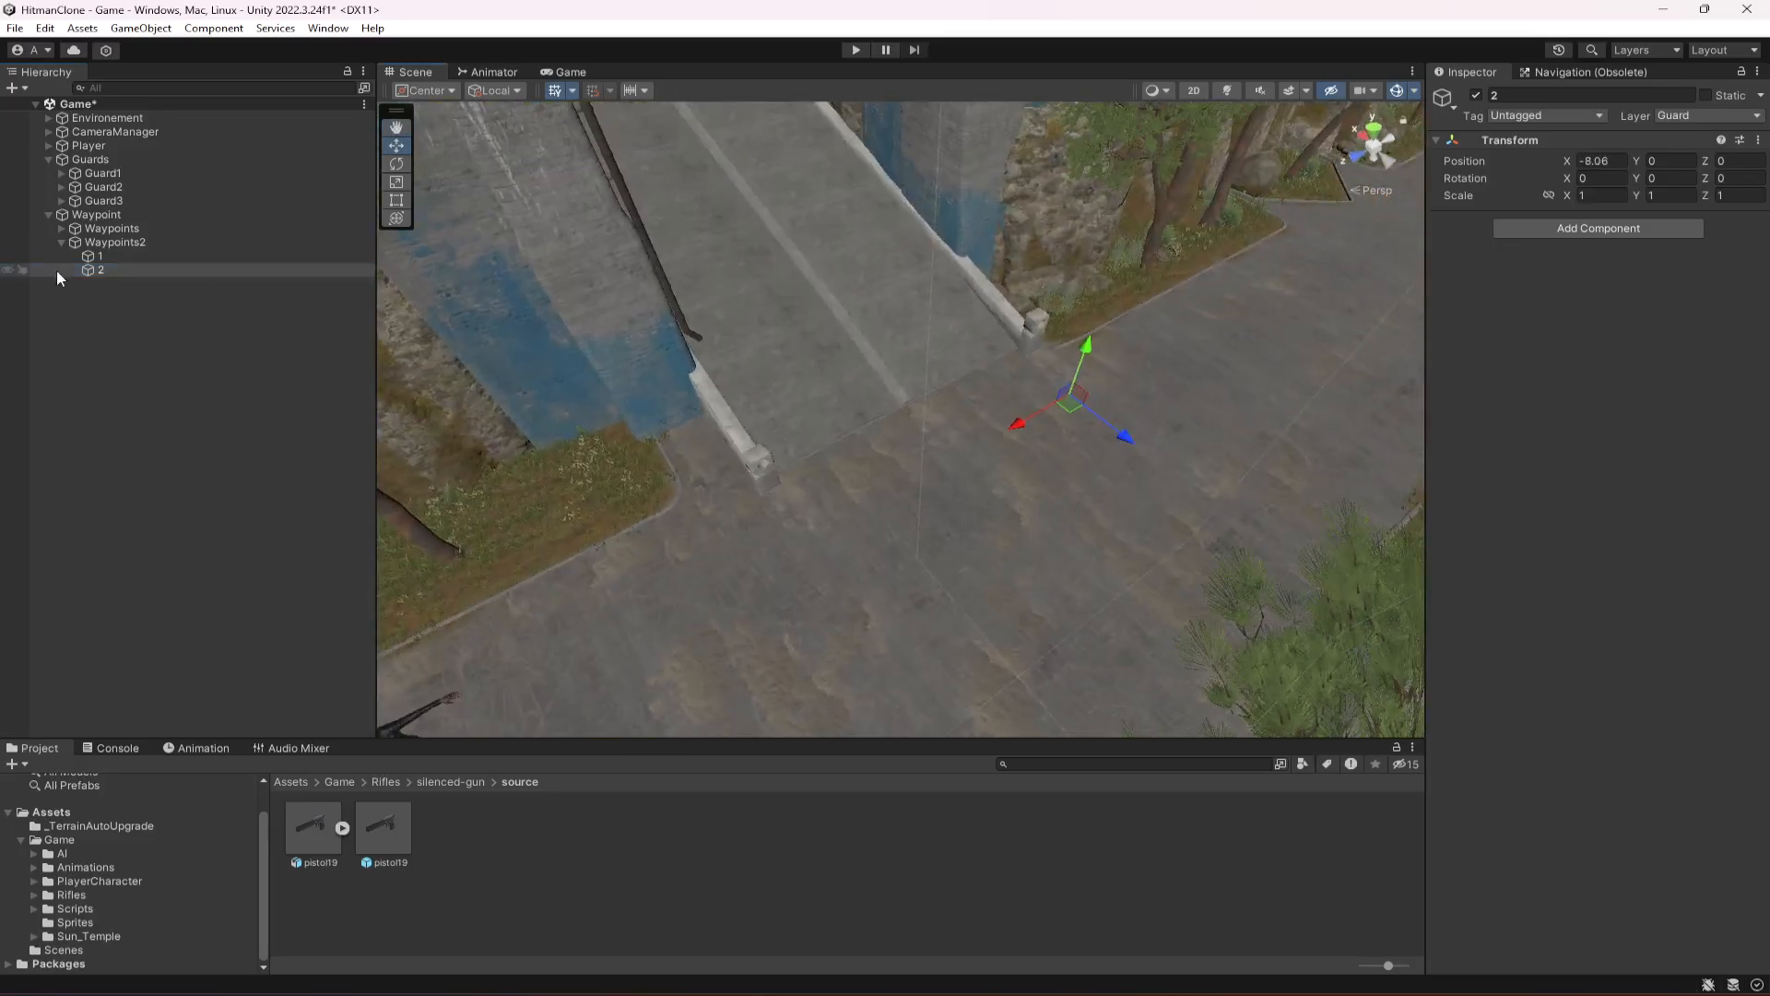
Duplicate waypoint 2 inside Waypoints2 and rename the copy 3.
left_click(126, 269)
key("ctrl+d")
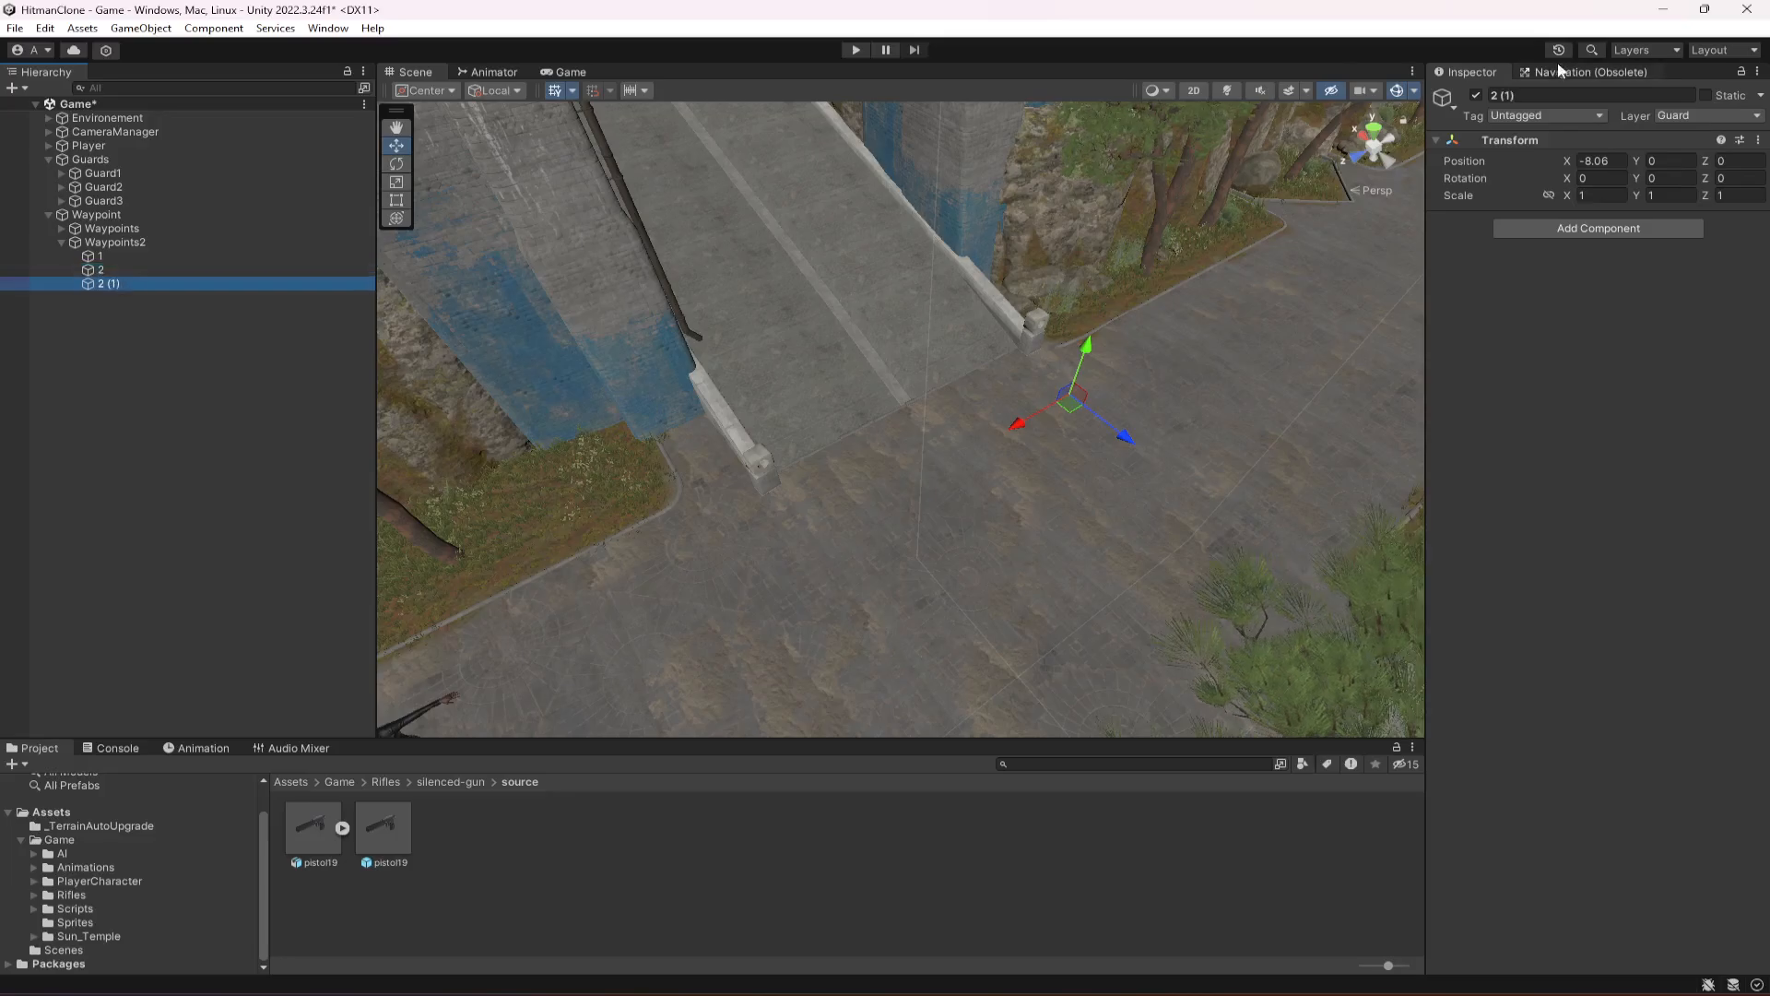
left_click(1556, 96)
type("3")
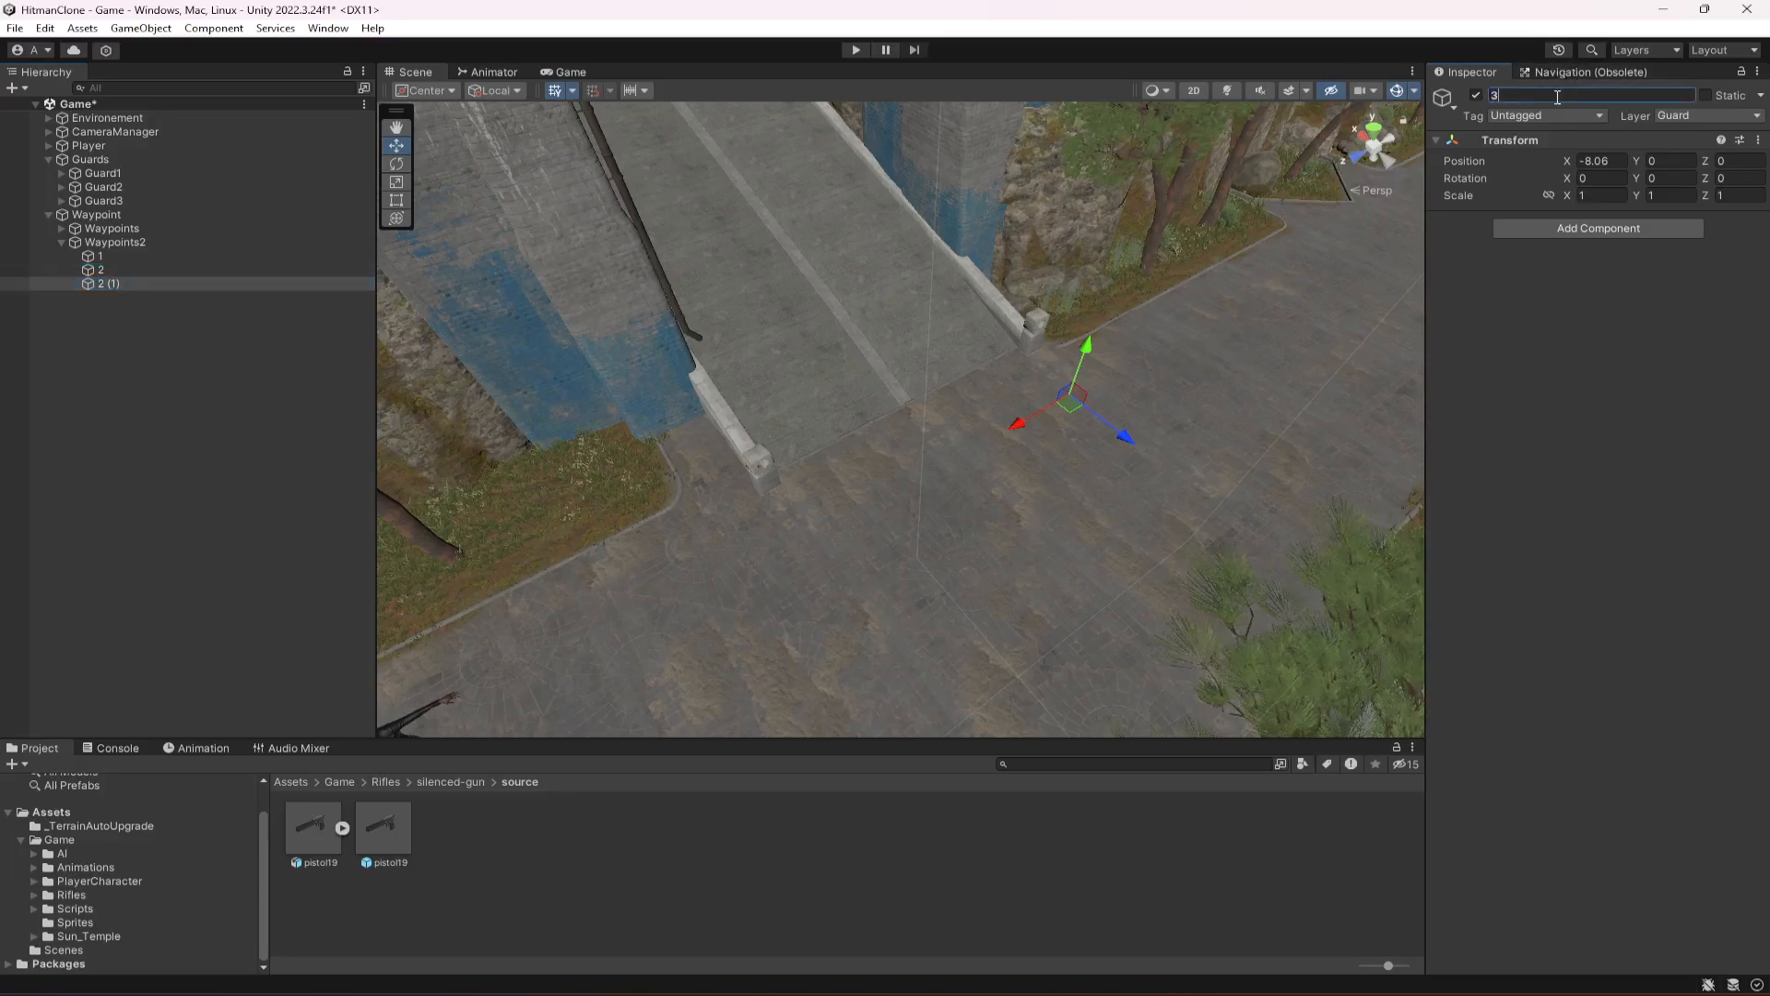
key("Return")
Move waypoint 1 of Waypoints2 close to Guard3, at about X 5.73.
left_click(114, 258)
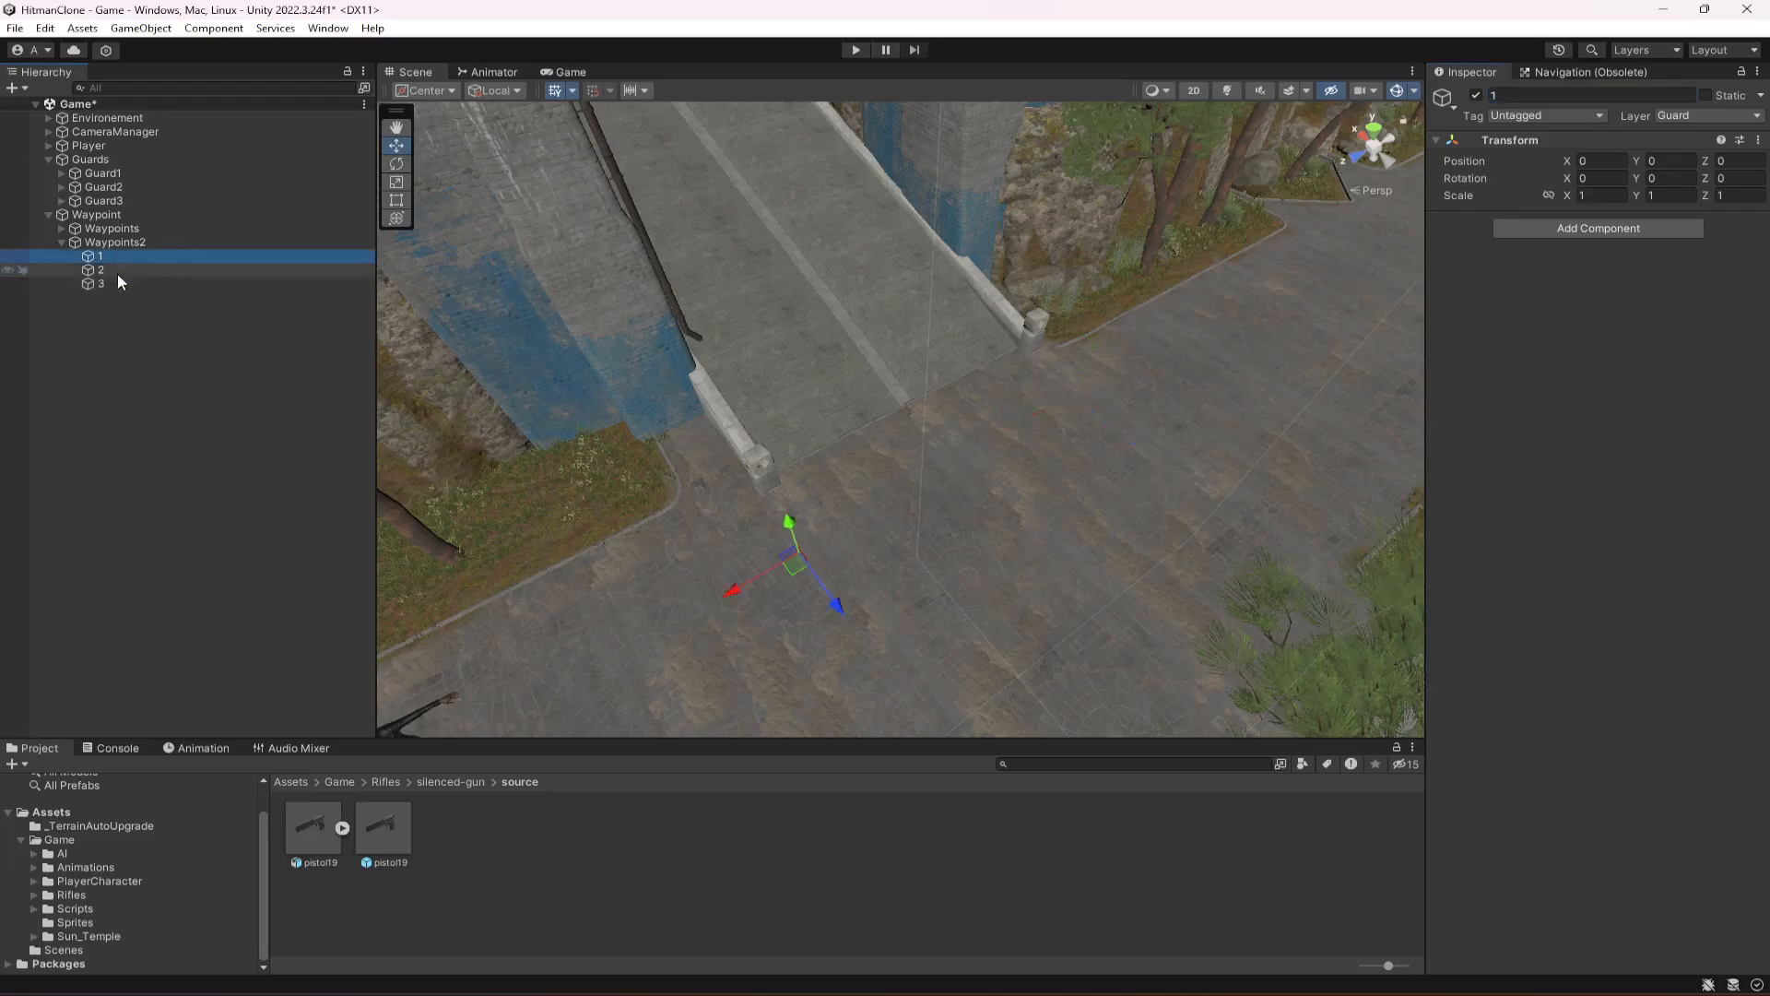
left_click(118, 278, "shift")
key("f")
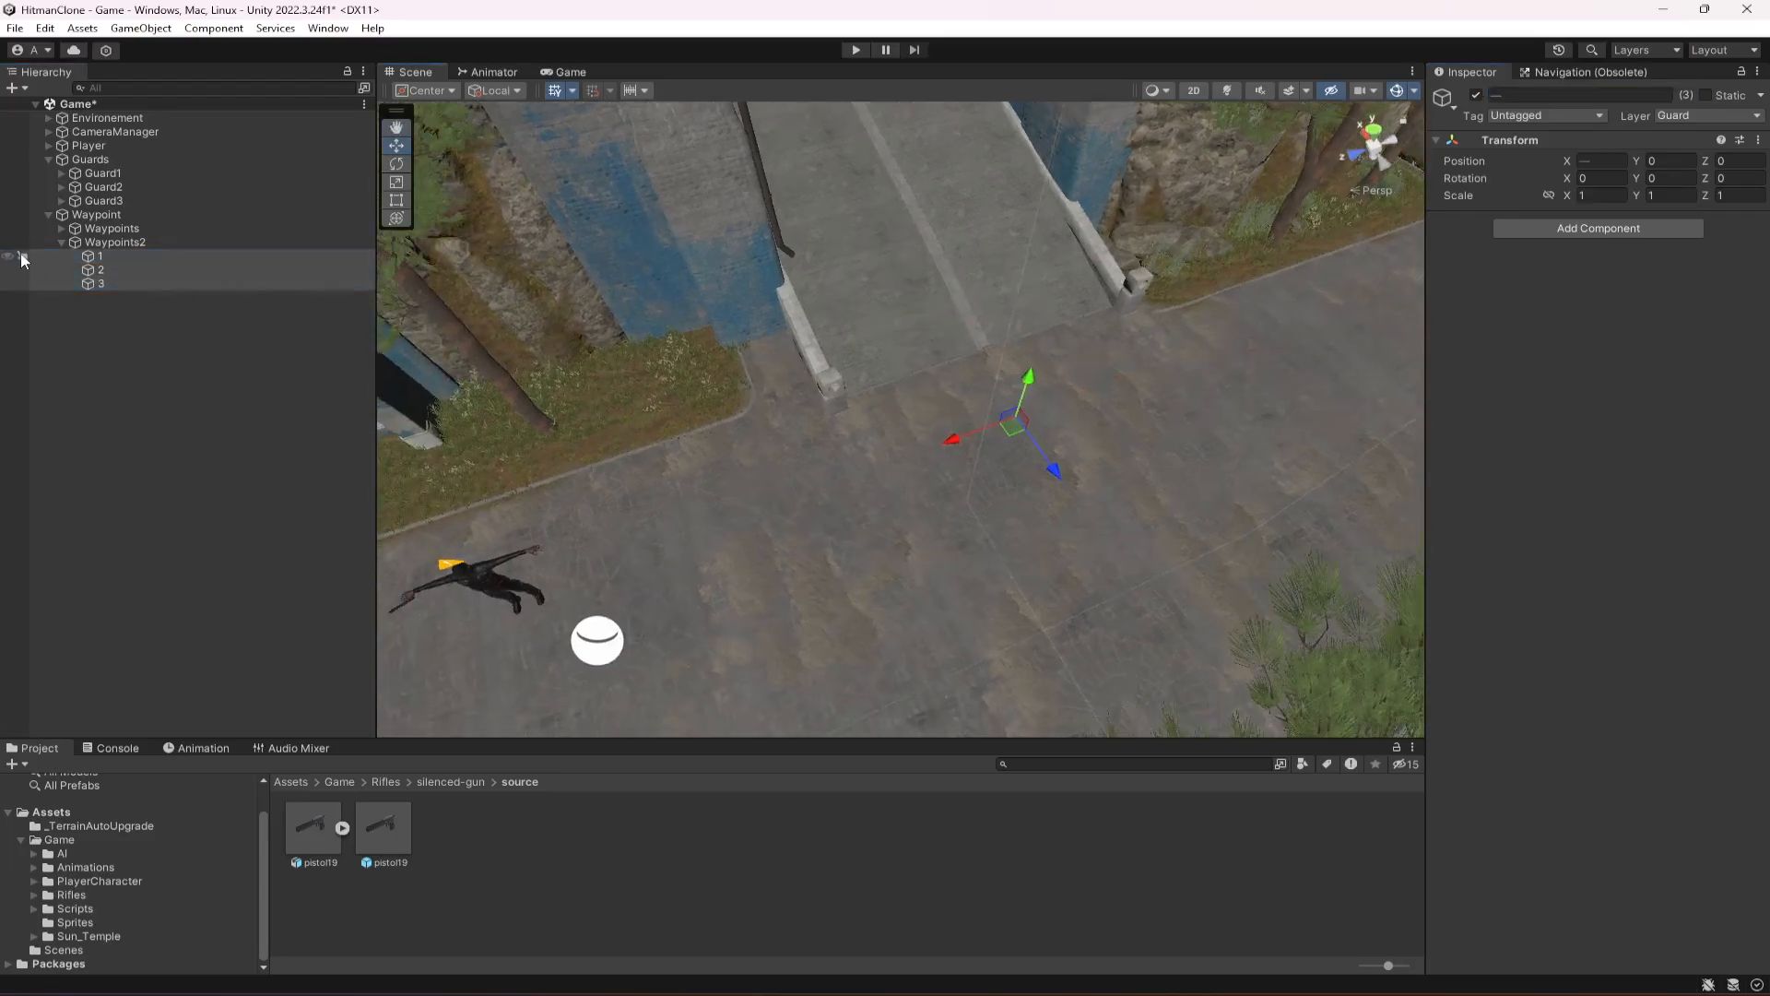
left_click(114, 258)
key("f")
left_click_drag(839, 426, 571, 479)
Move waypoint 3 of Waypoints2 farther along the pavement beyond the ramp, to about X -14.66.
left_click(122, 270)
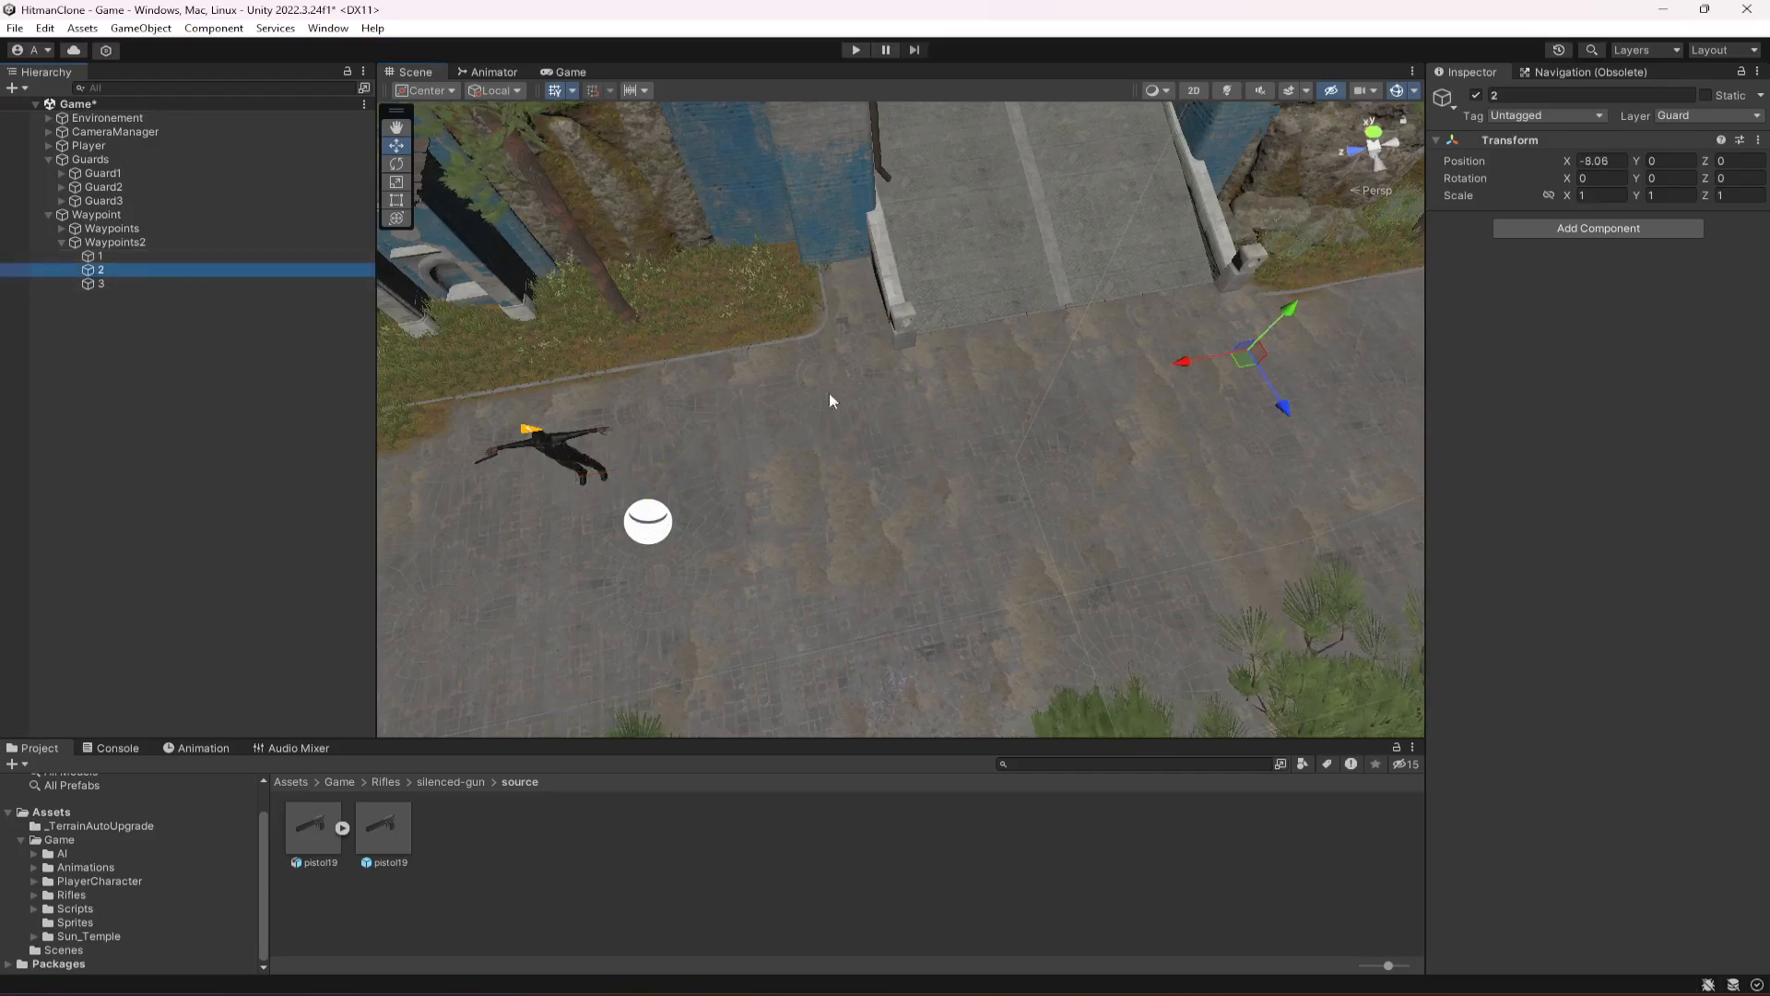
left_click_drag(1213, 352, 1285, 345)
left_click(142, 285)
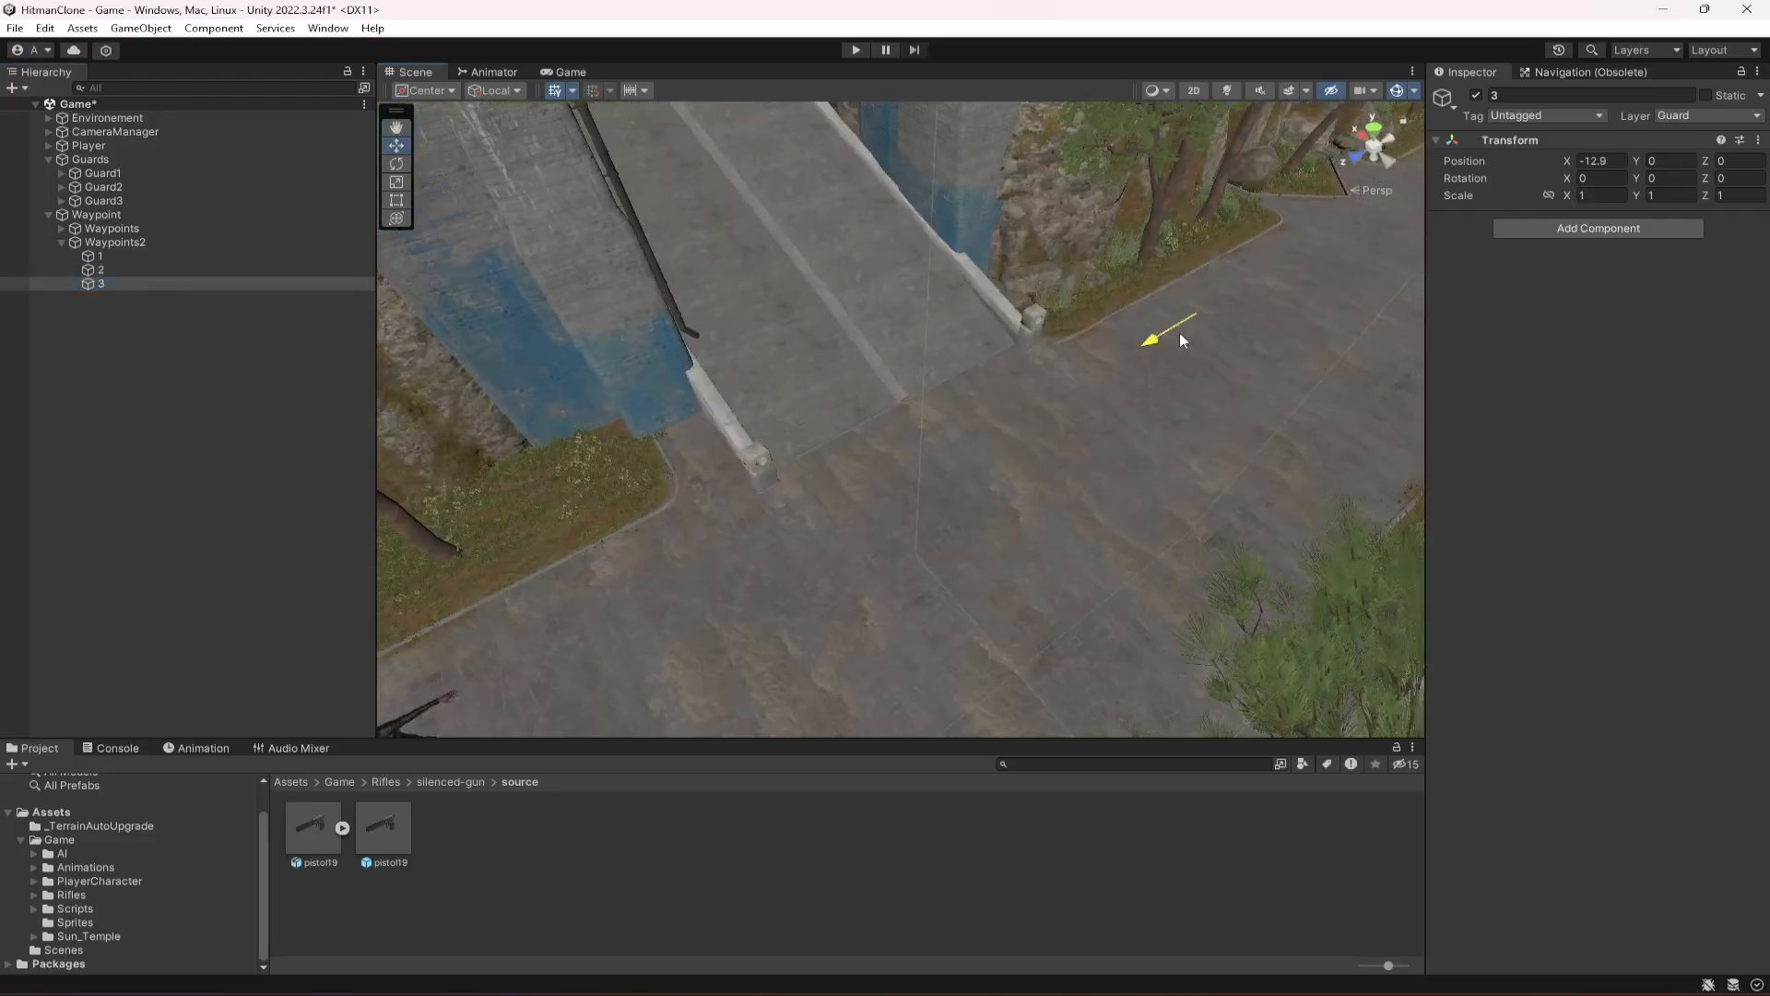
left_click_drag(1184, 334, 1215, 317)
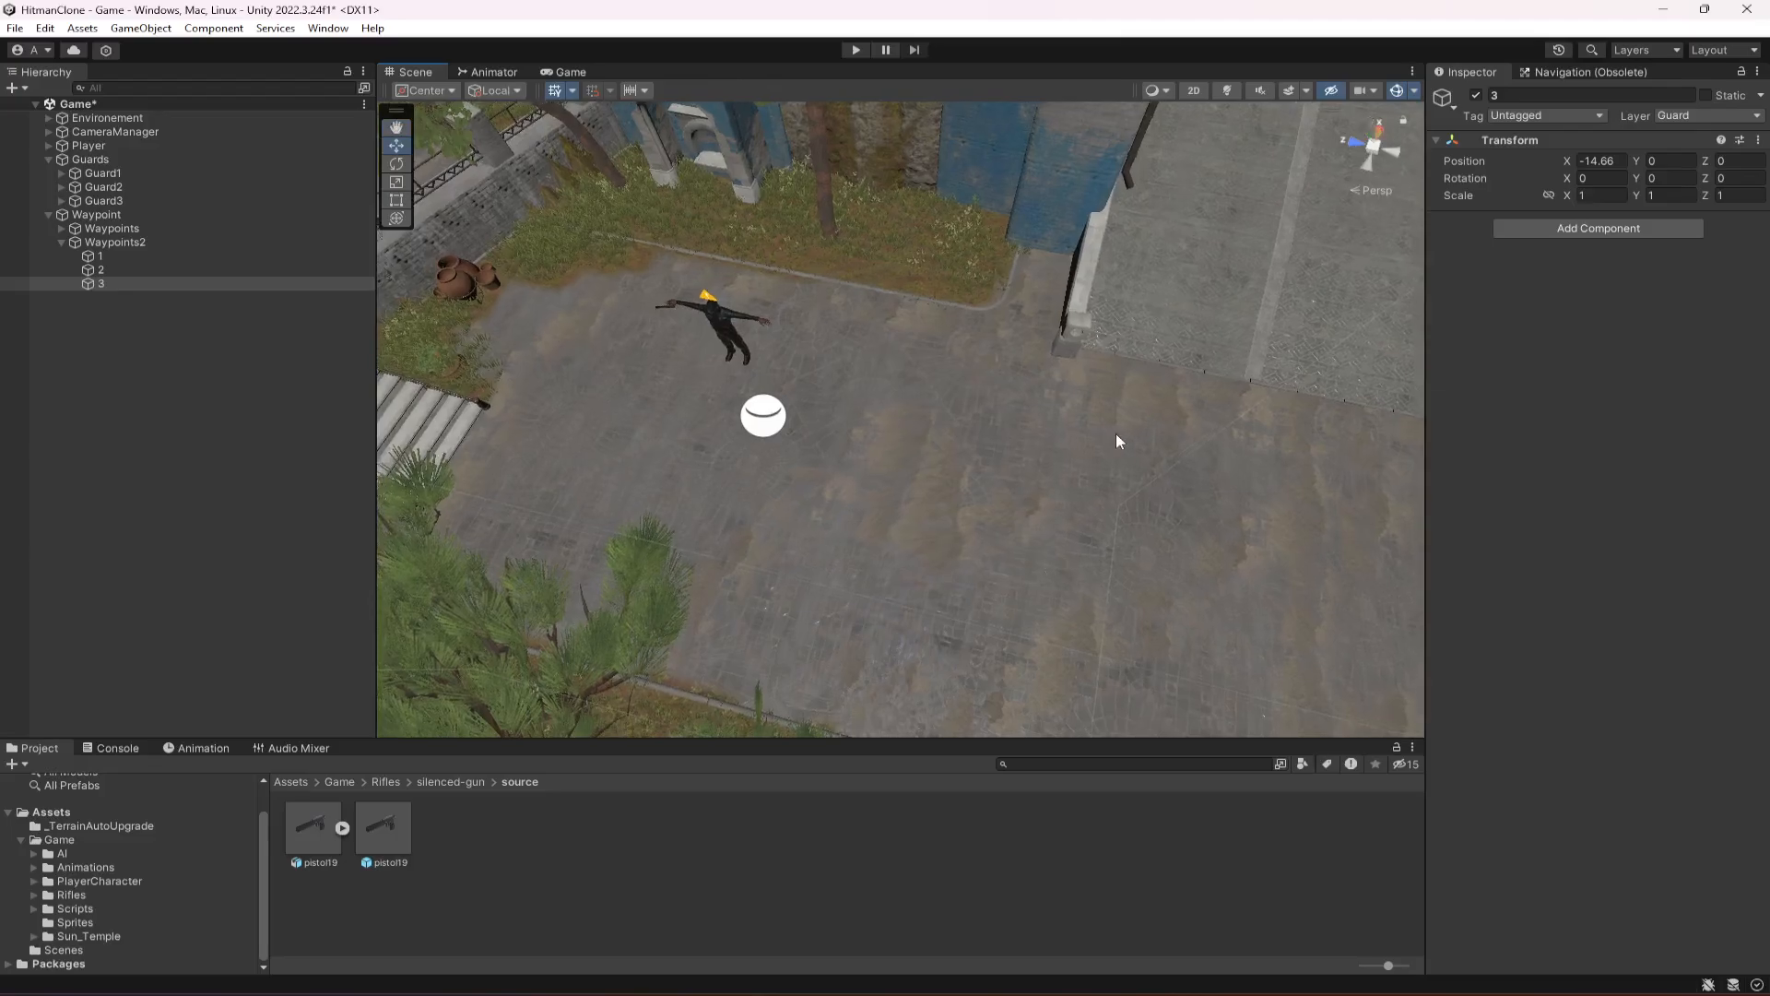
right_click_drag(691, 444, 758, 433)
Move Guard3 behind waypoint 1 towards the clay pots, to about Z 29.73.
left_click(109, 201)
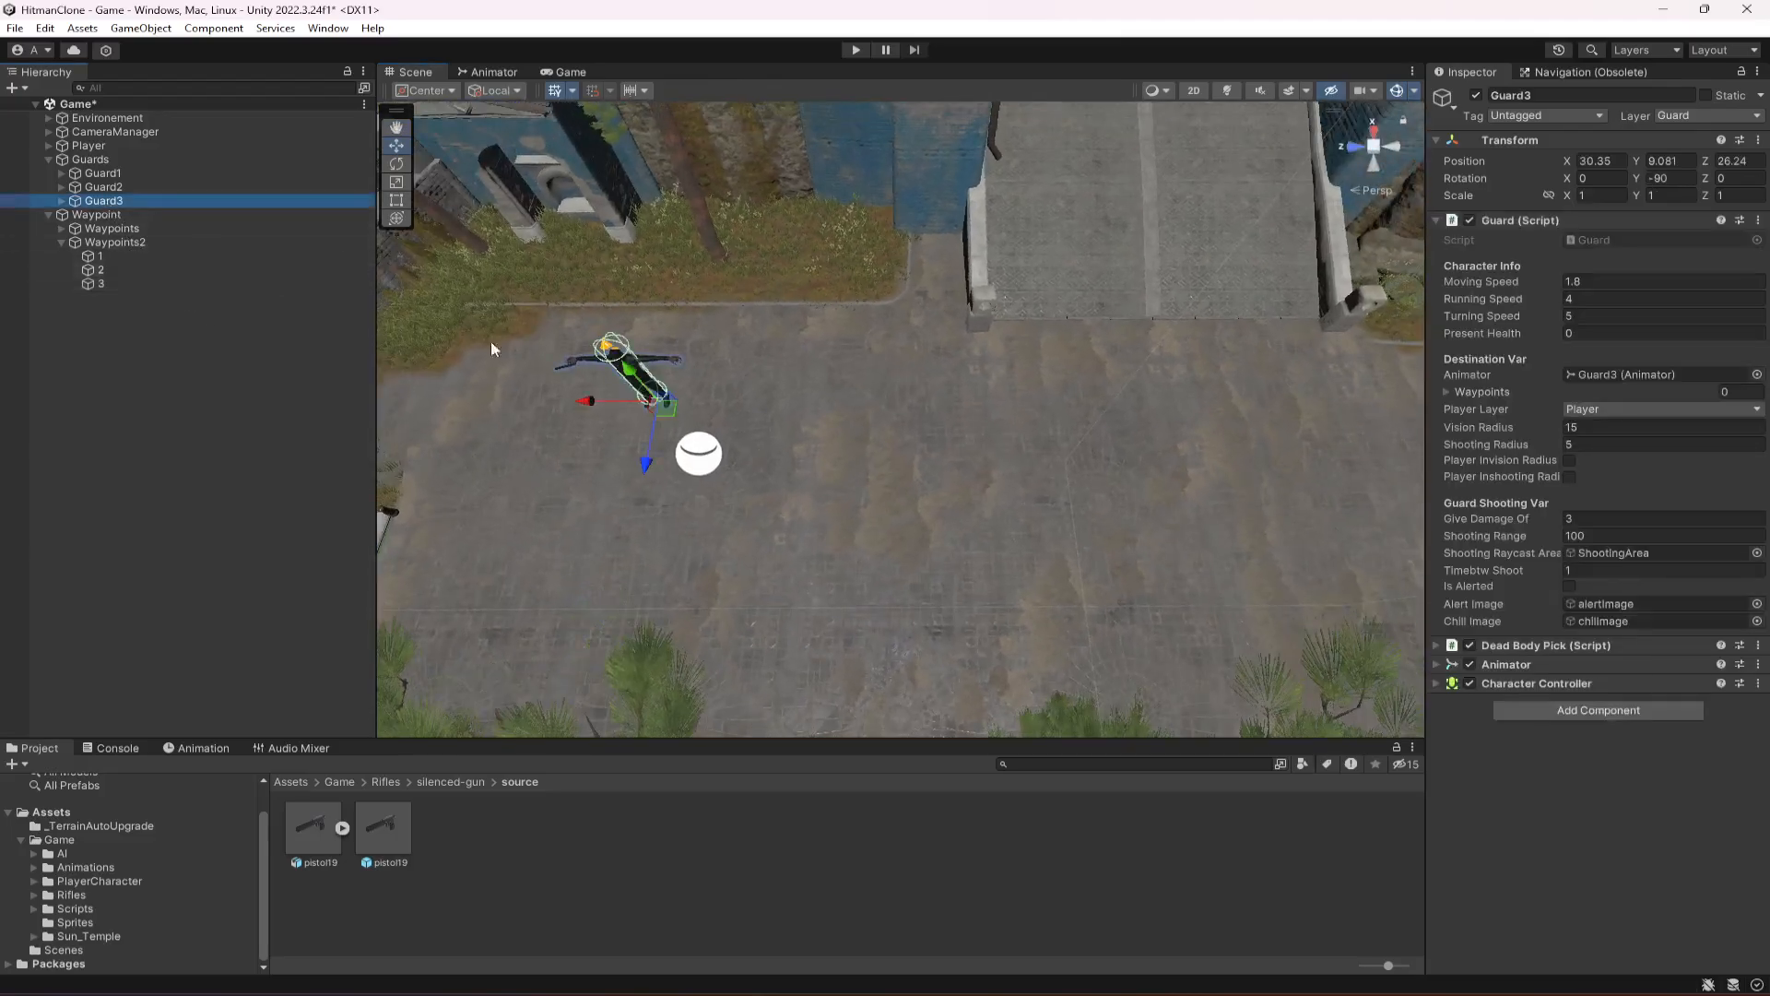
left_click(100, 256)
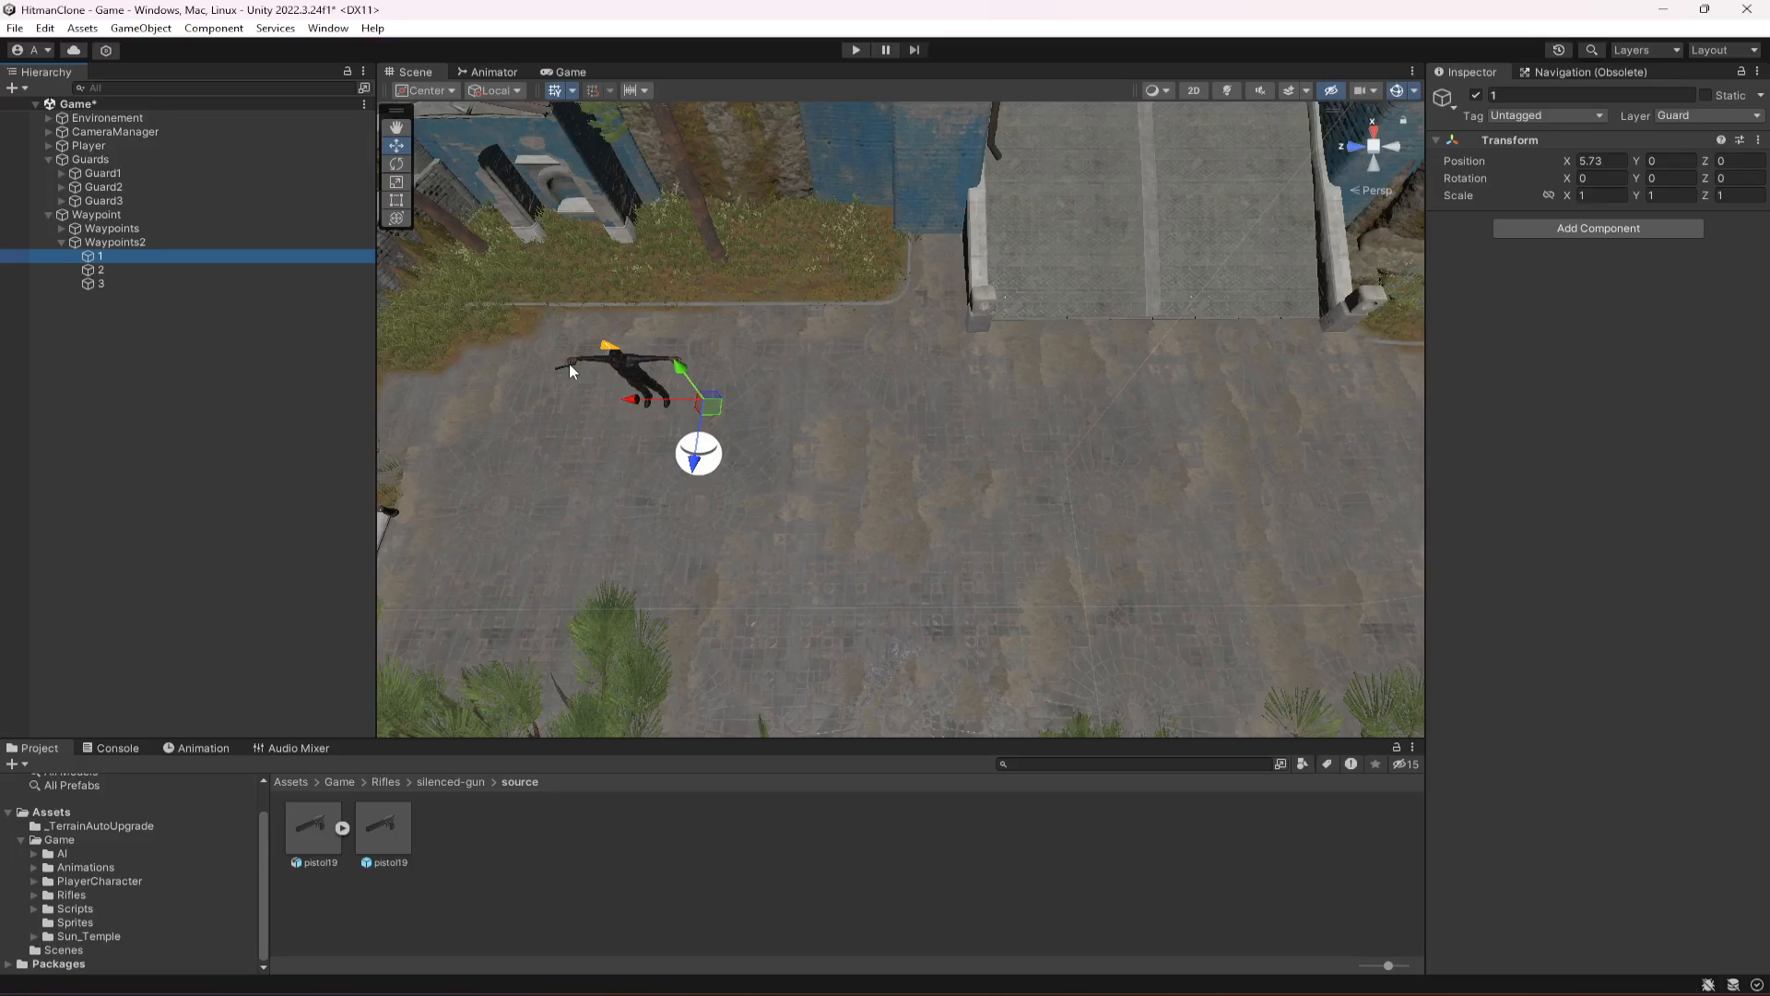
left_click(133, 199)
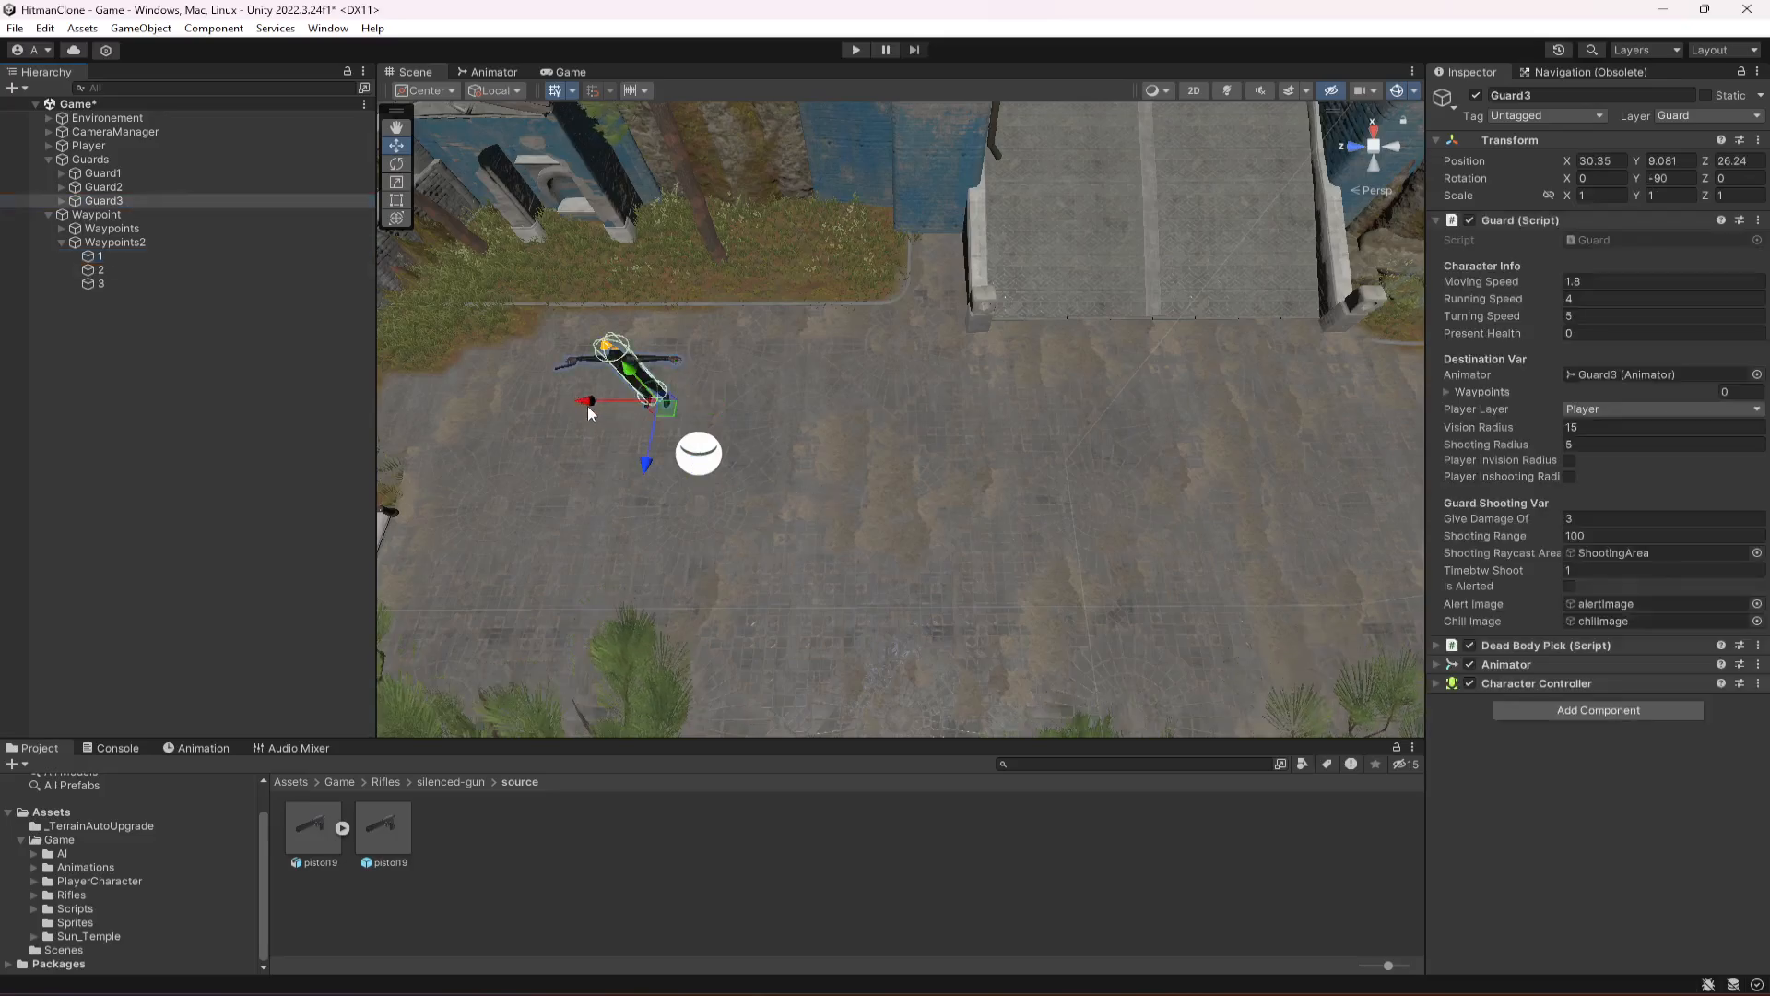
left_click_drag(589, 406, 429, 415)
left_click_drag(852, 522, 779, 461, "alt")
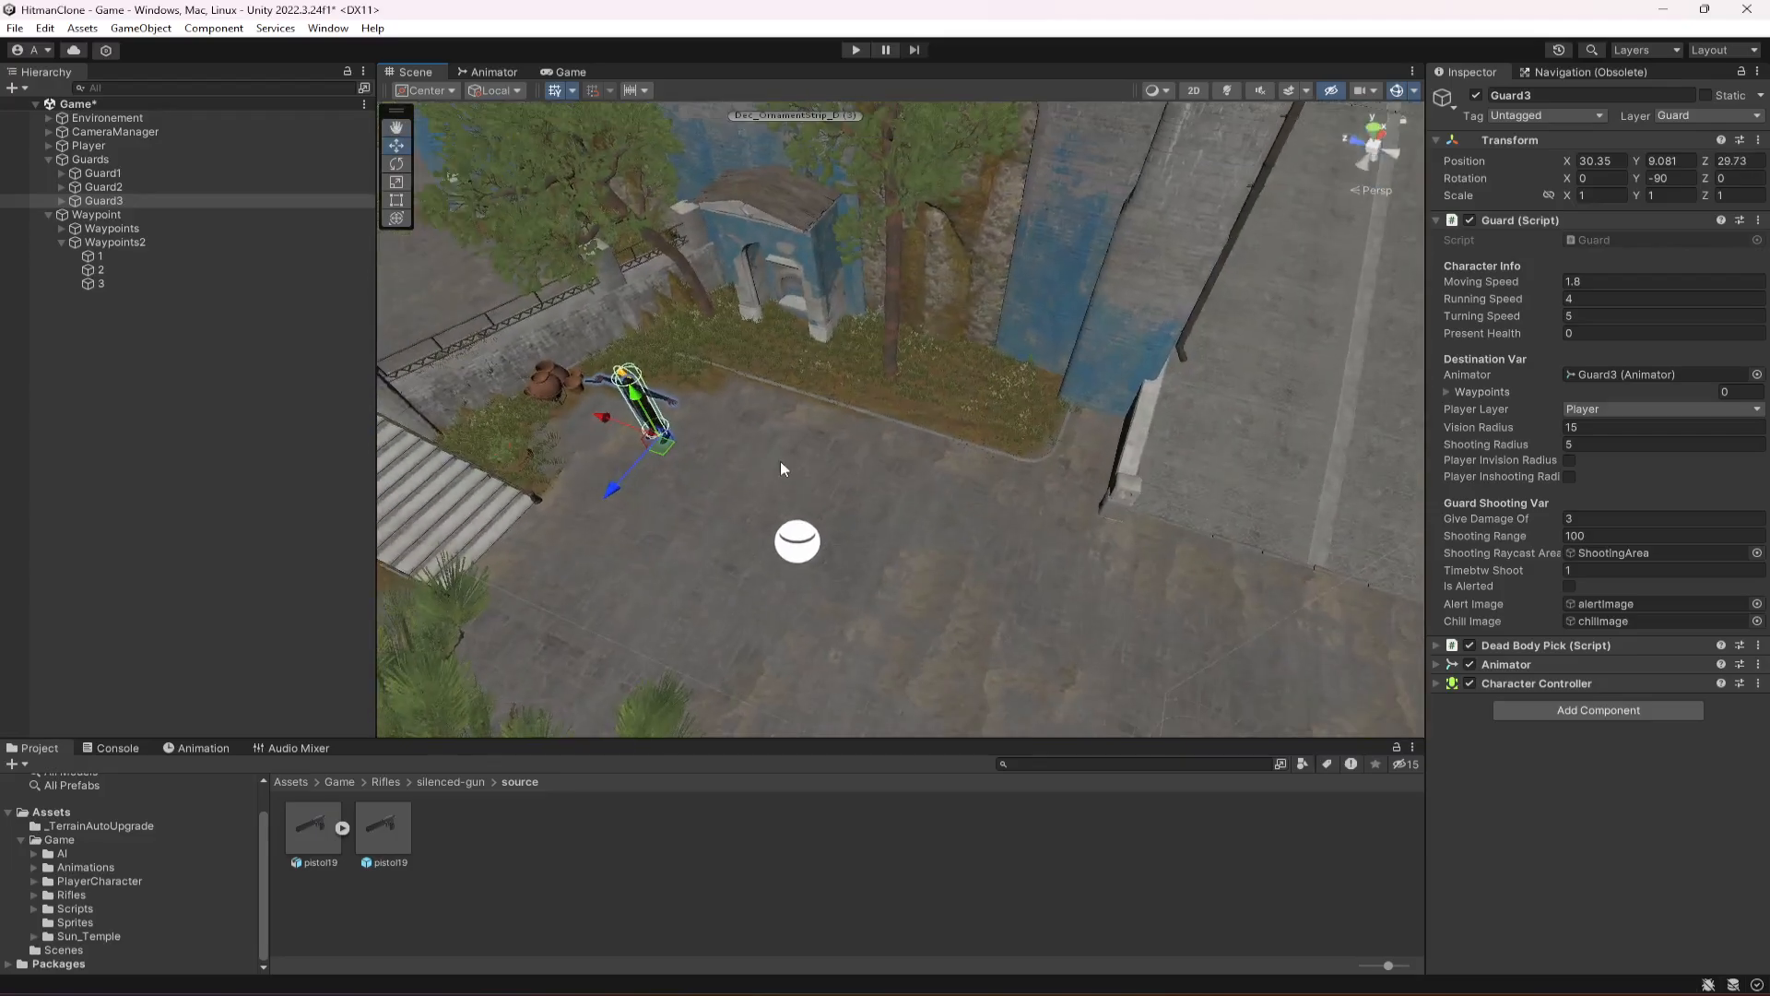
Collapse the Waypoints2, Waypoint and Guards groups in the hierarchy and save the scene.
left_click(60, 242)
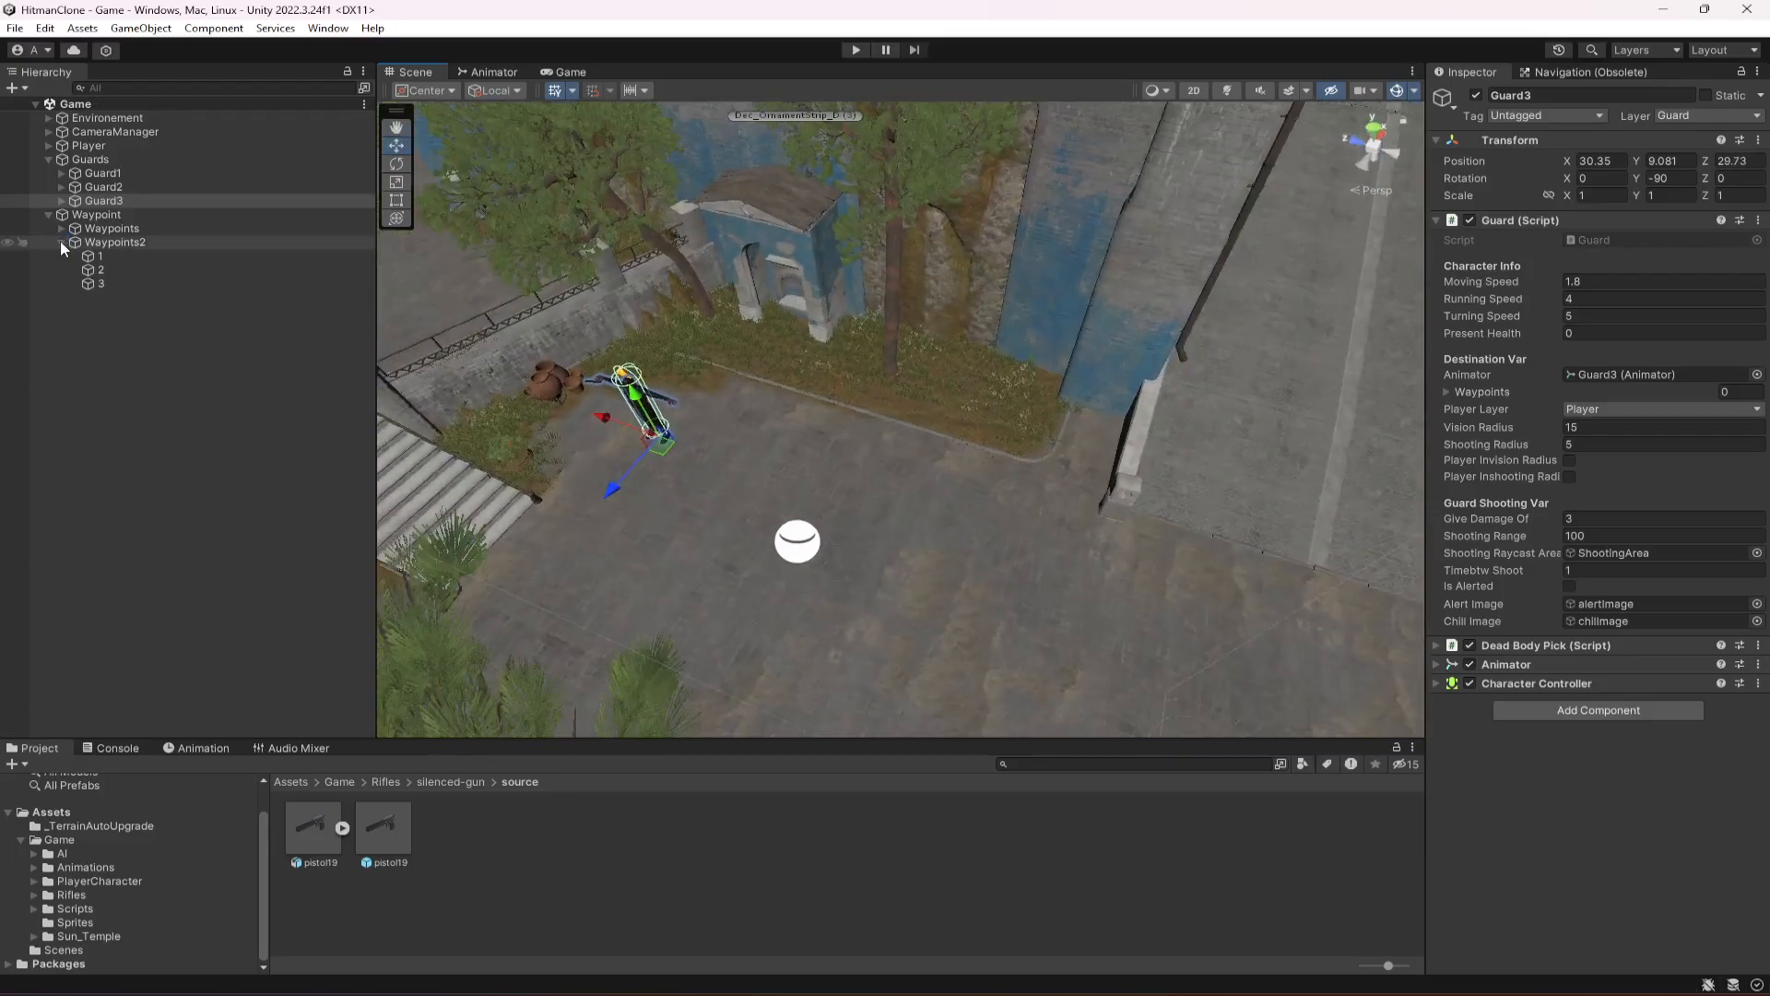
left_click(49, 214)
key("ctrl+s")
left_click(47, 159)
left_click(109, 307)
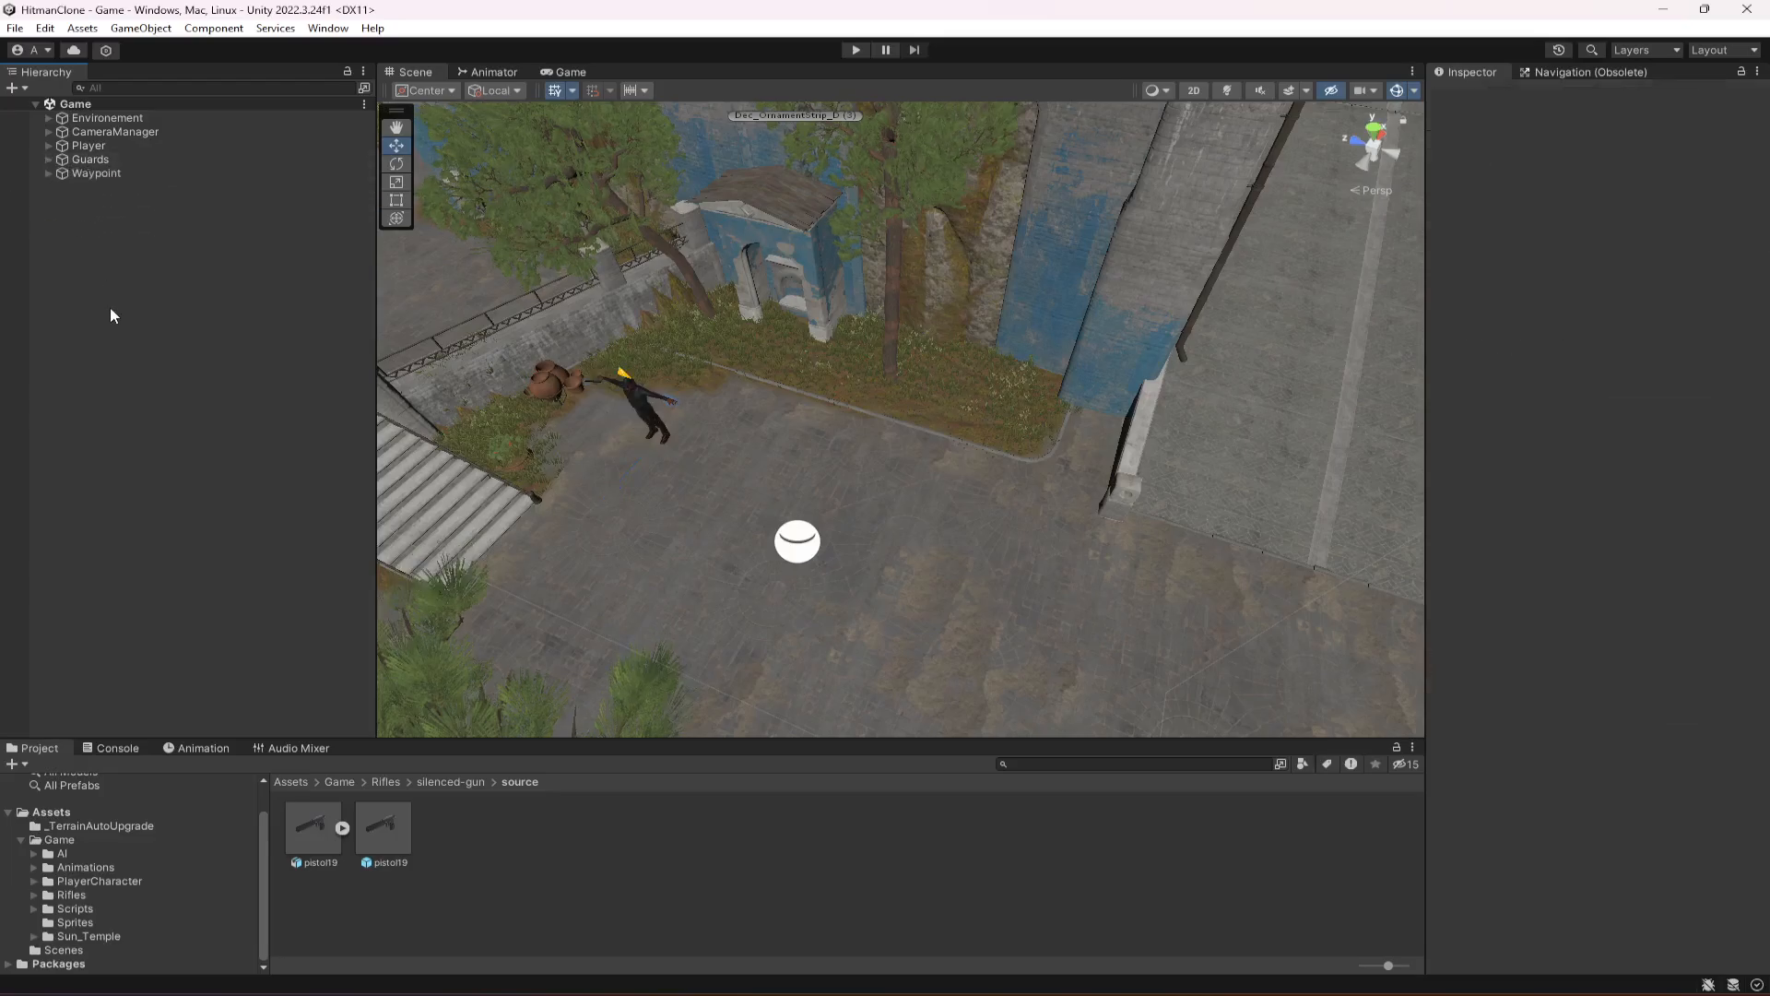
Play-test the level and examine the guards' behaviour around the courtyard in the Scene view.
right_click_drag(815, 273, 893, 248)
left_click(854, 50)
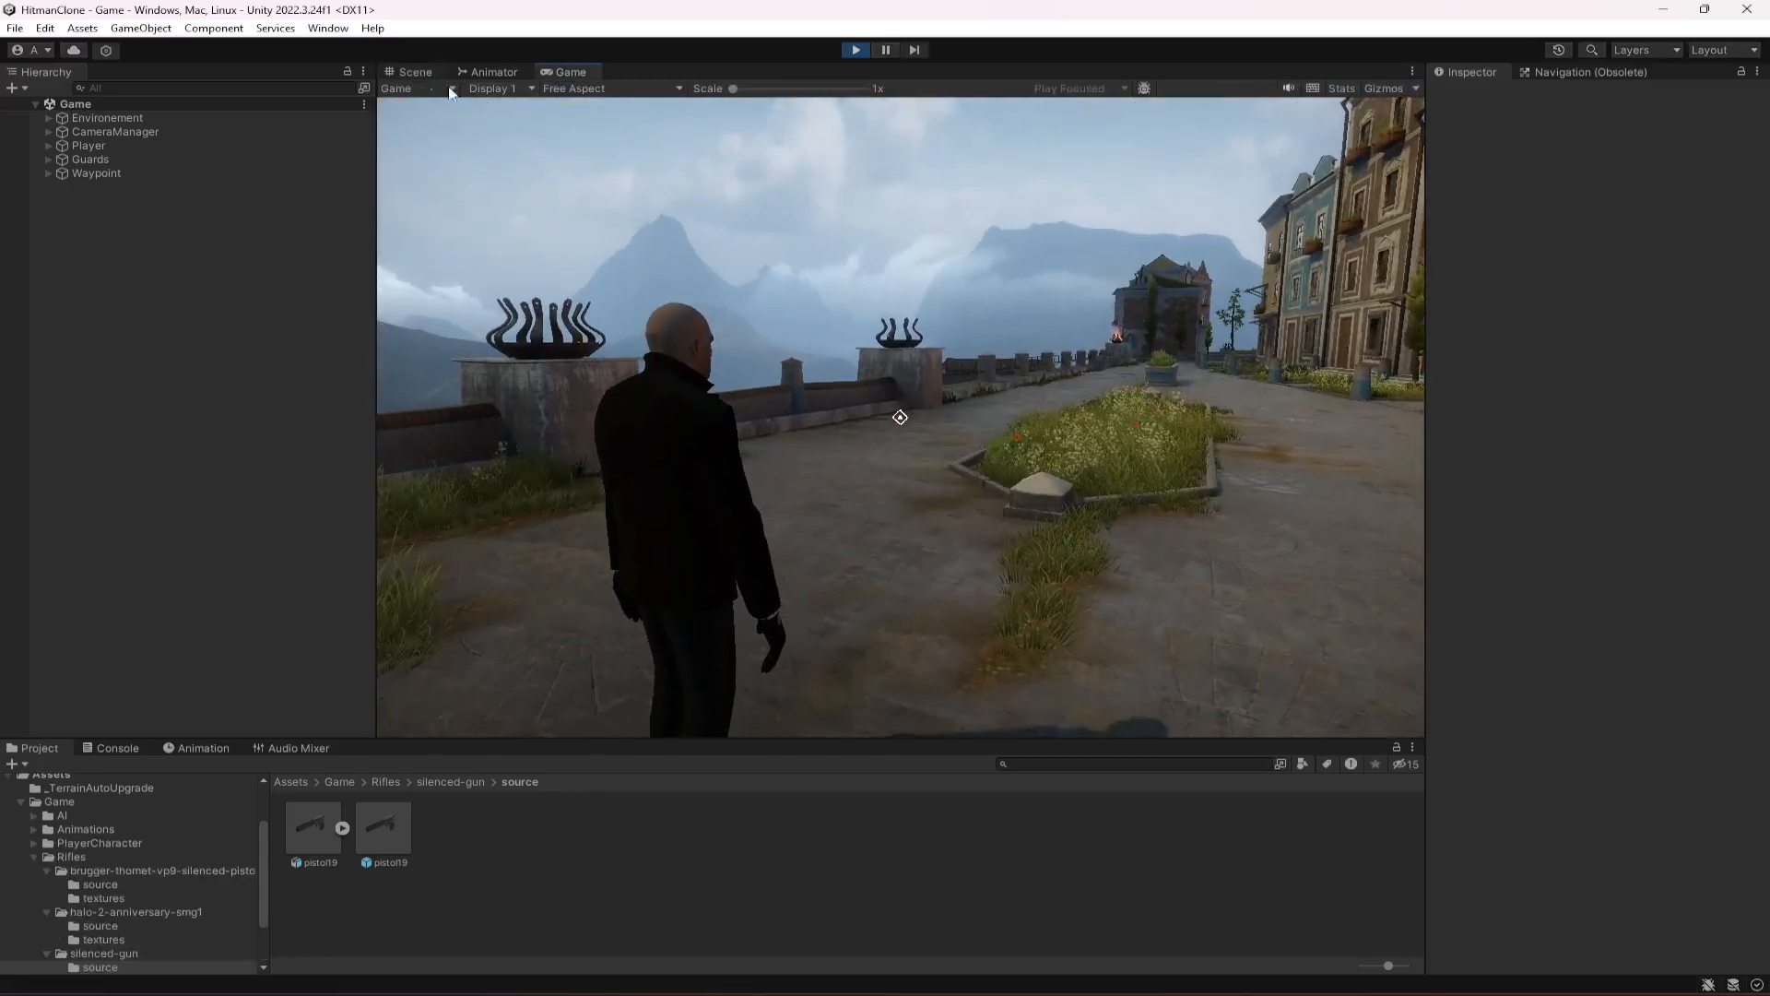
left_click(415, 71)
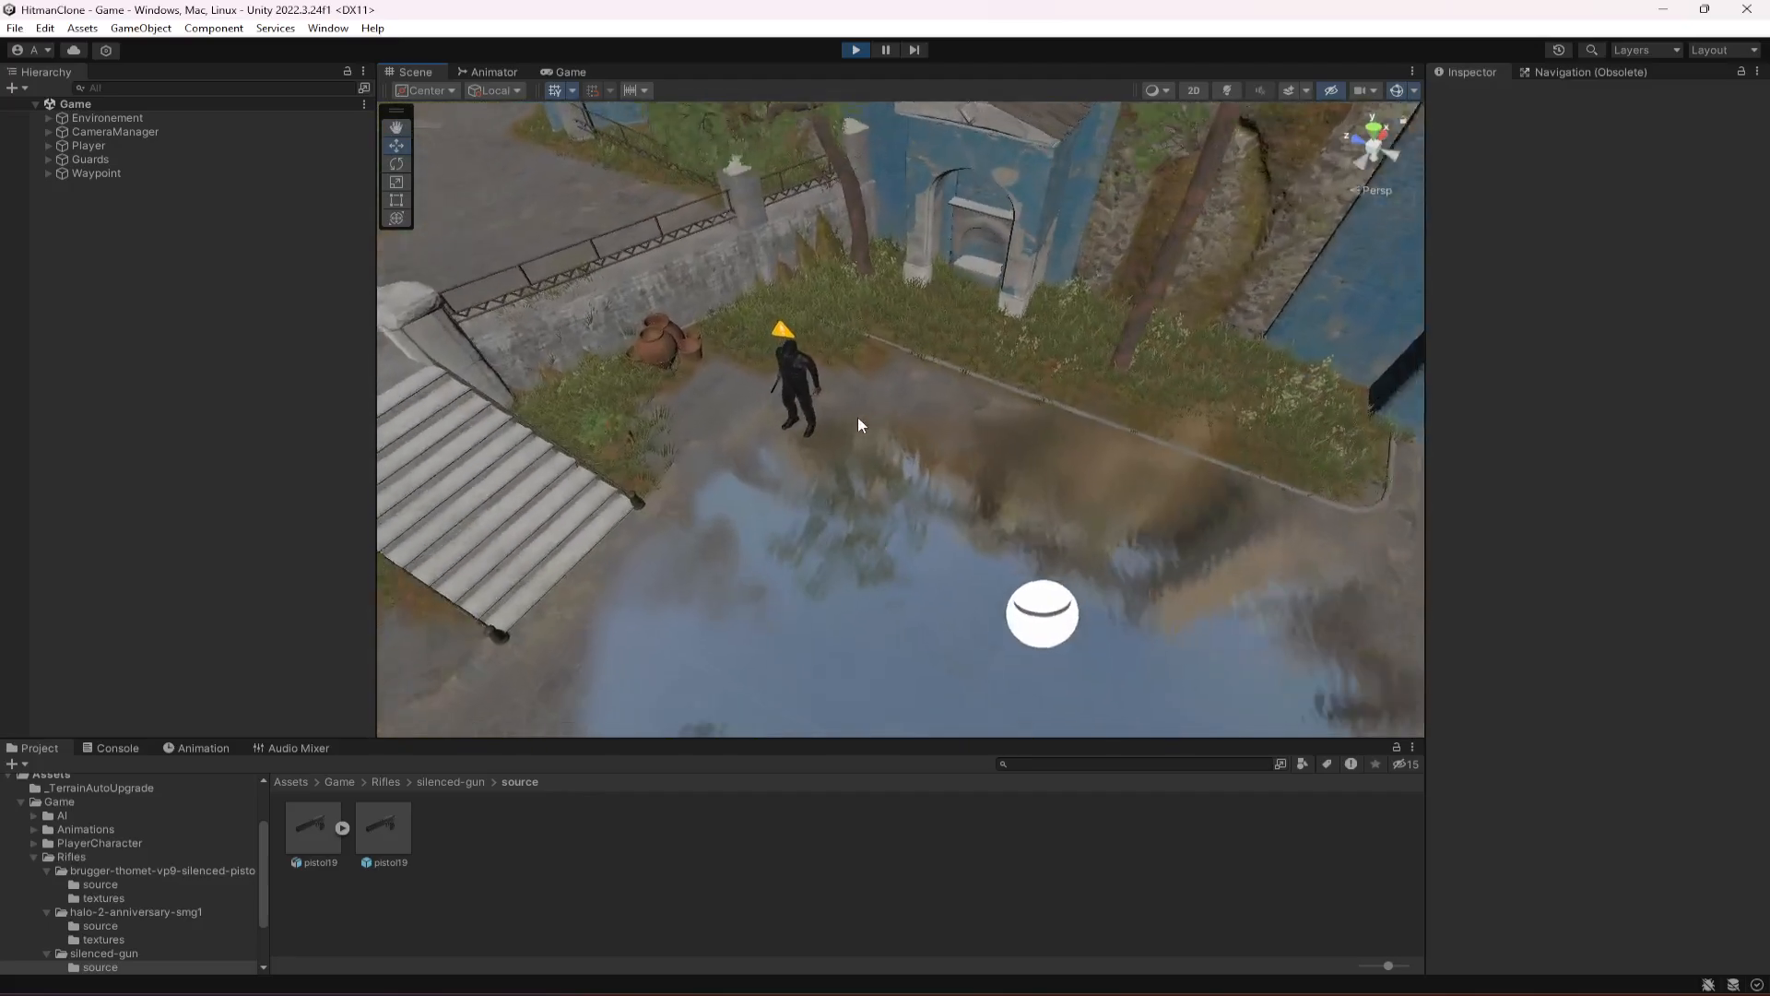
right_click_drag(857, 417, 881, 473)
scroll(881, 473, "up", 3)
scroll(867, 478, "down", 3)
mouse_move(726, 489)
right_mouse_down()
mouse_move(1162, 429)
mouse_move(1143, 480)
mouse_move(1069, 489)
mouse_move(809, 649)
mouse_move(979, 597)
mouse_move(712, 484)
right_mouse_up()
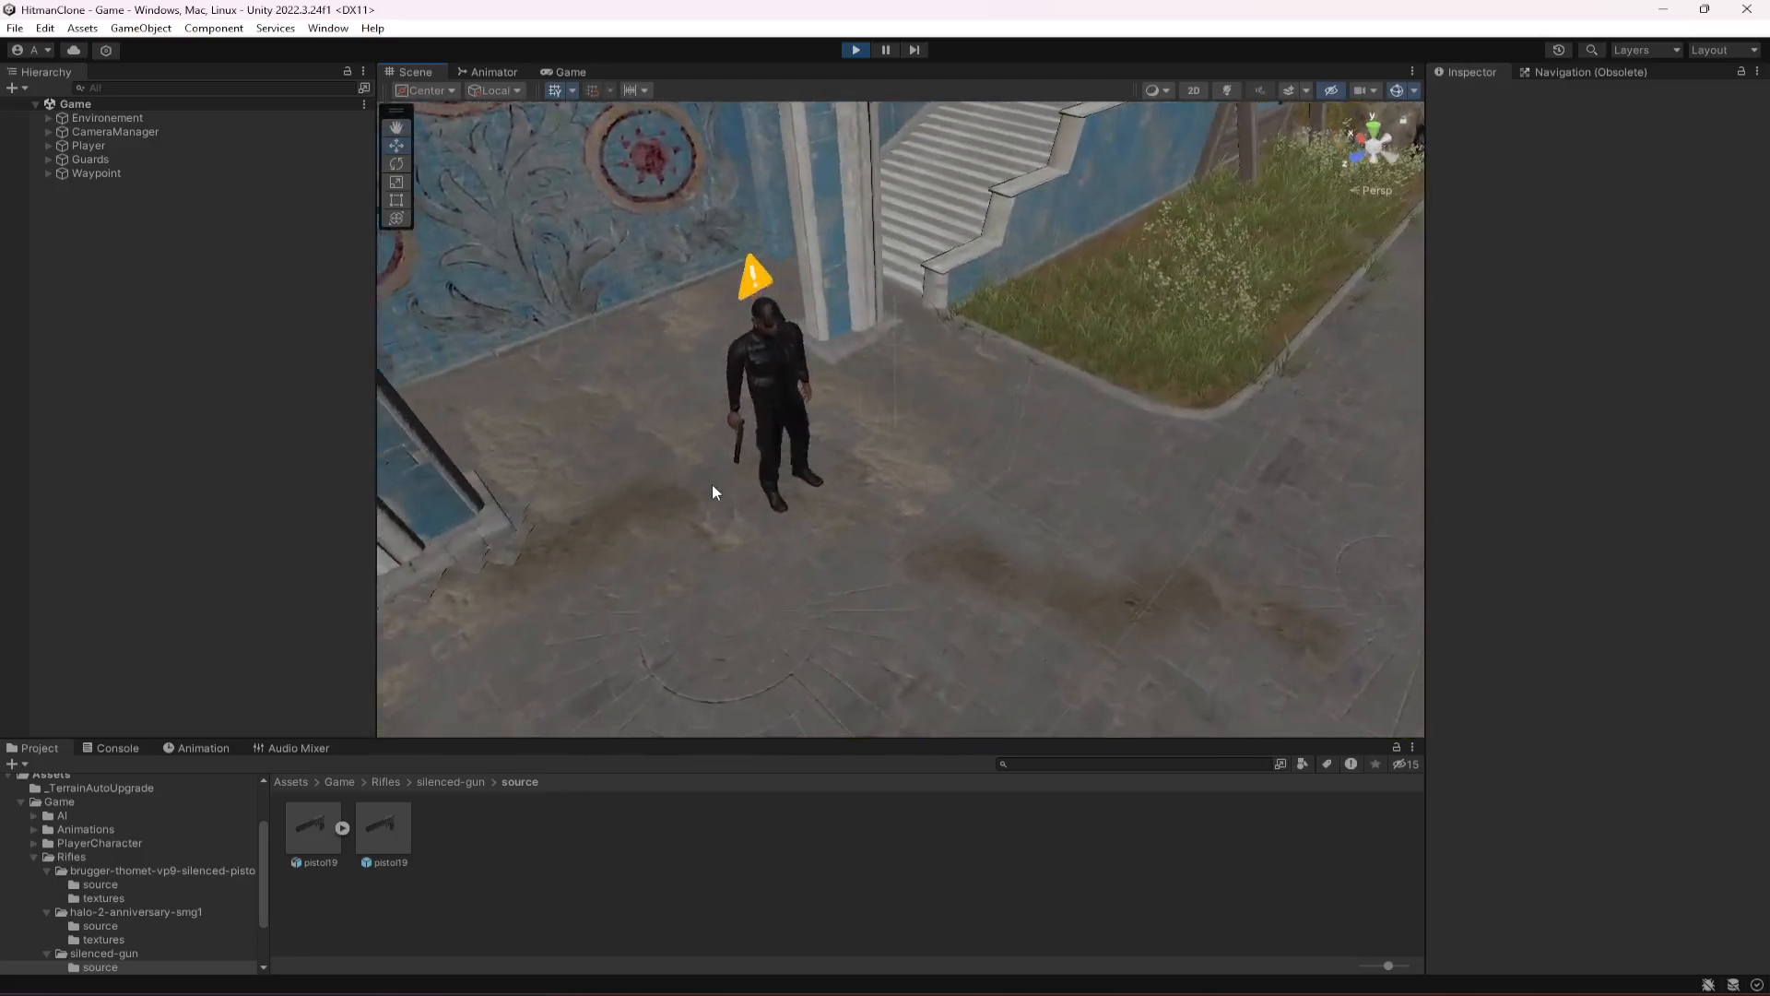
middle_click_drag(748, 483, 716, 590)
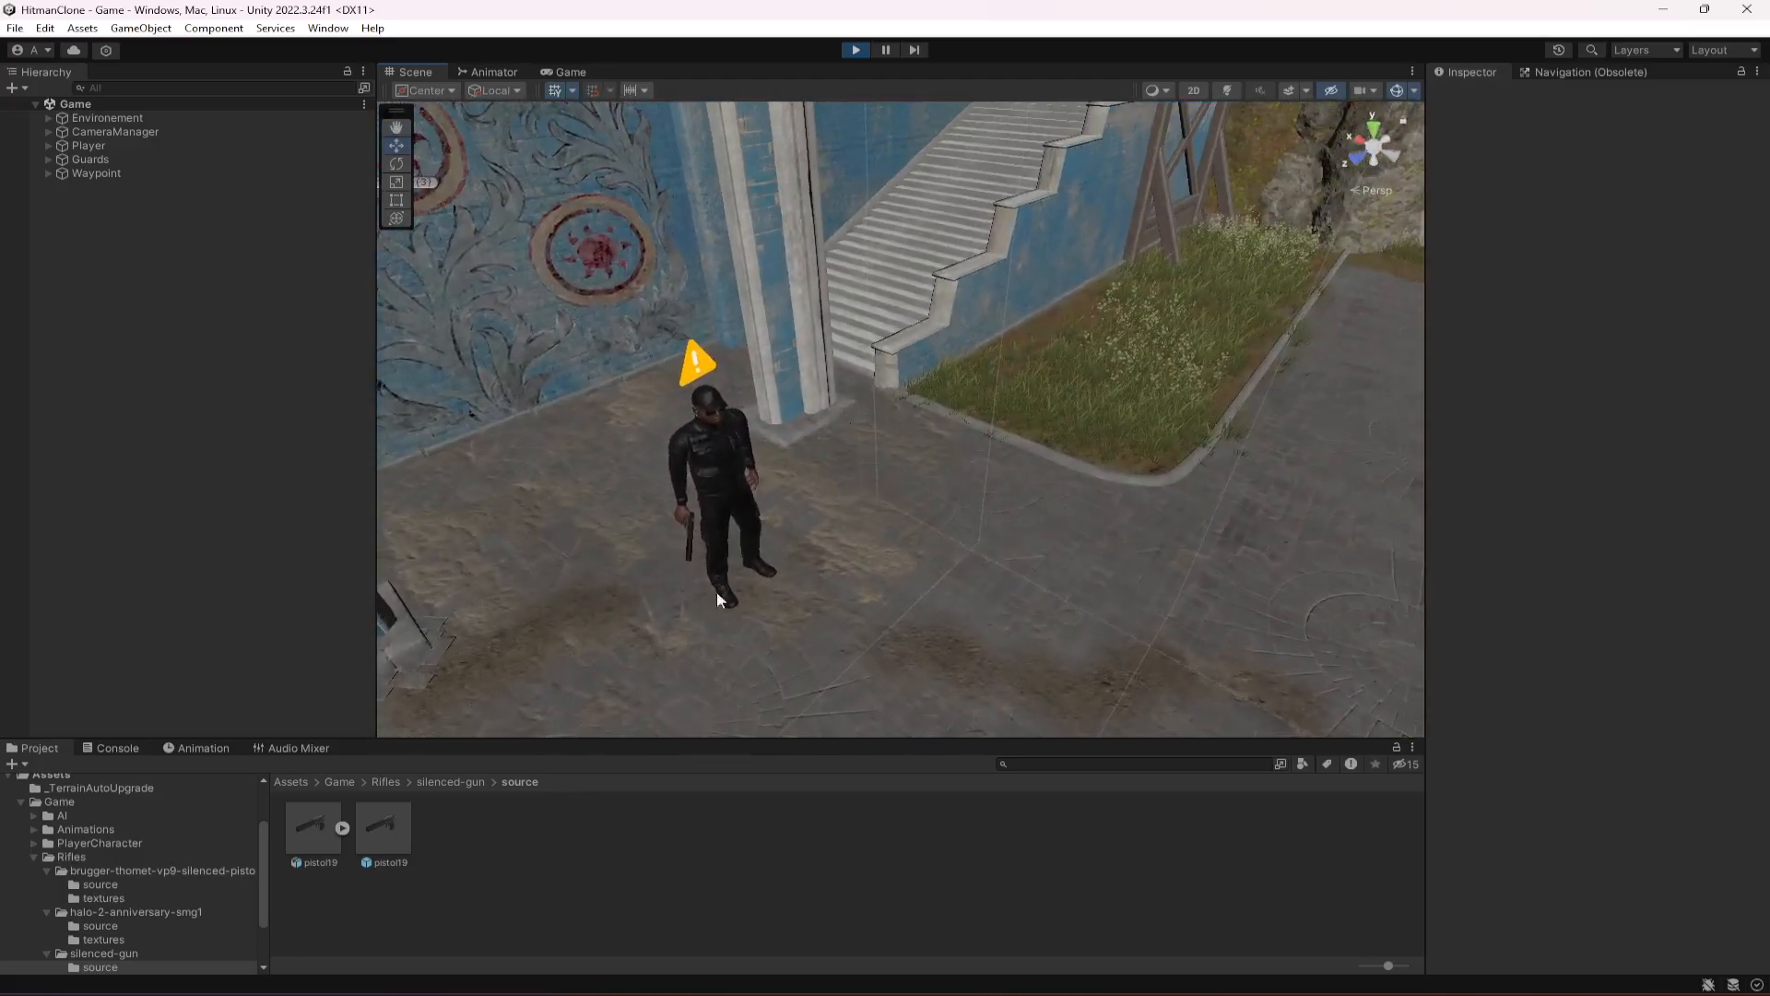
right_click_drag(716, 590, 877, 556)
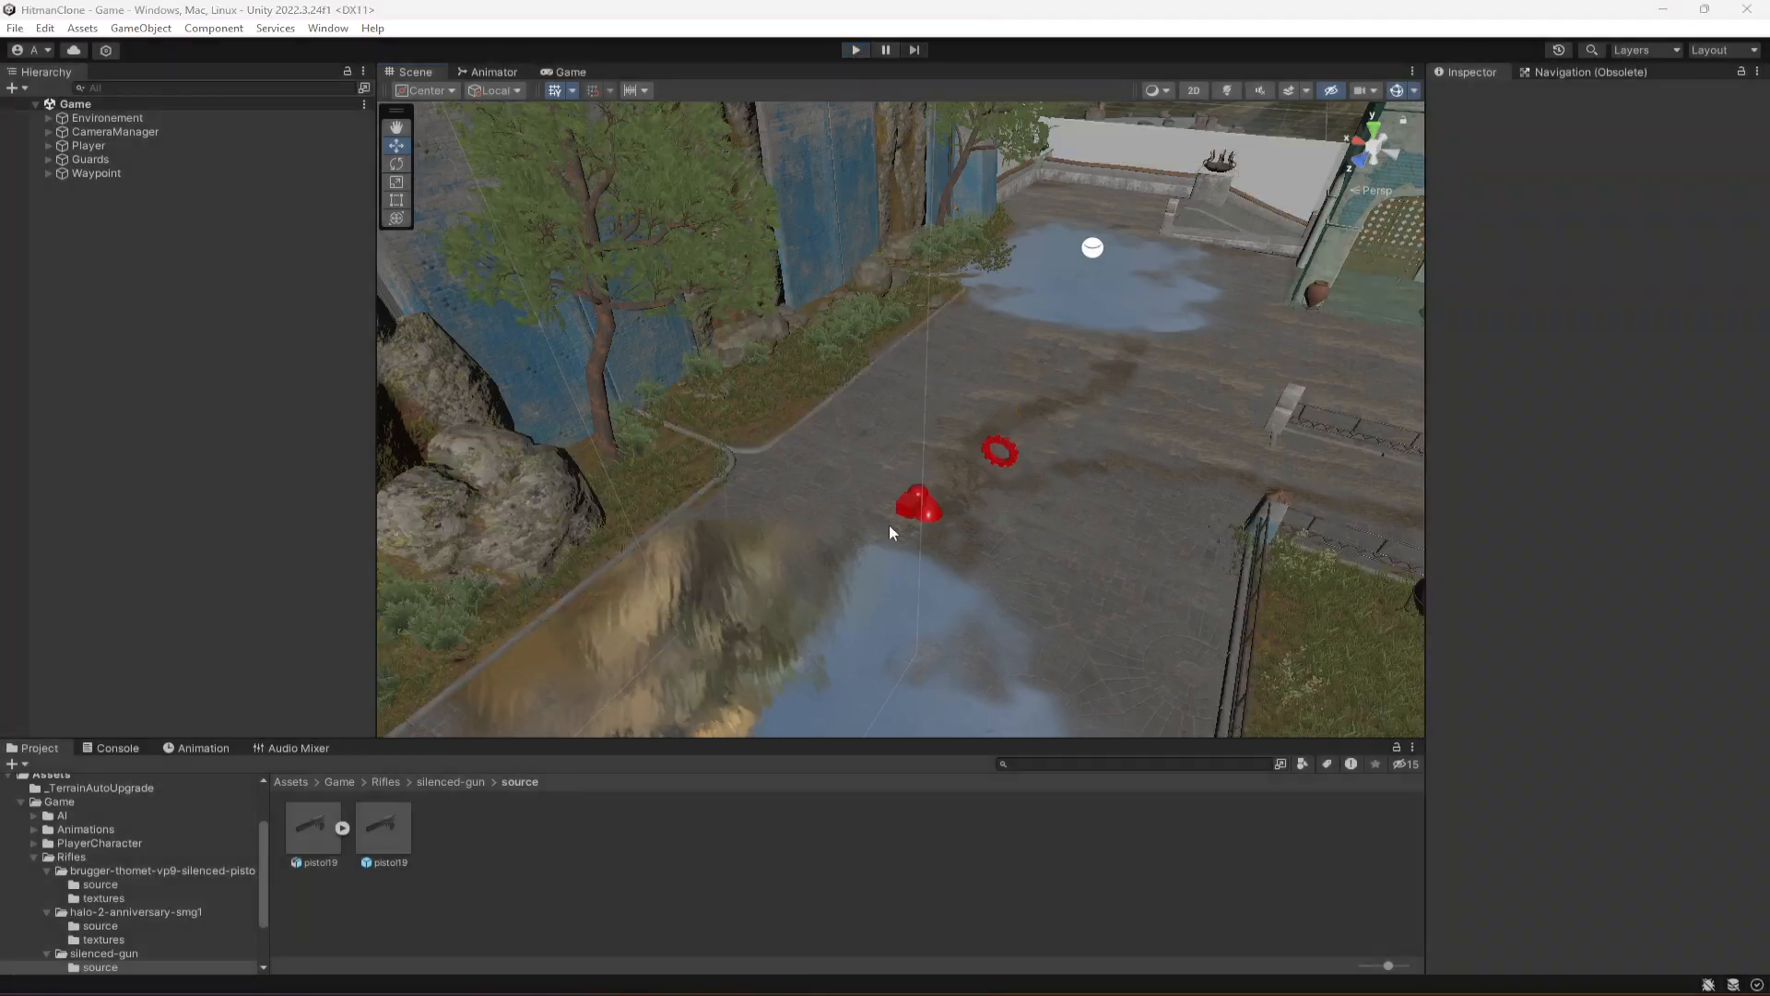
Add waypoints 1, 2 and 3 of Waypoints2, in that order, to Guard3's Waypoints list.
right_click_drag(889, 524, 627, 466)
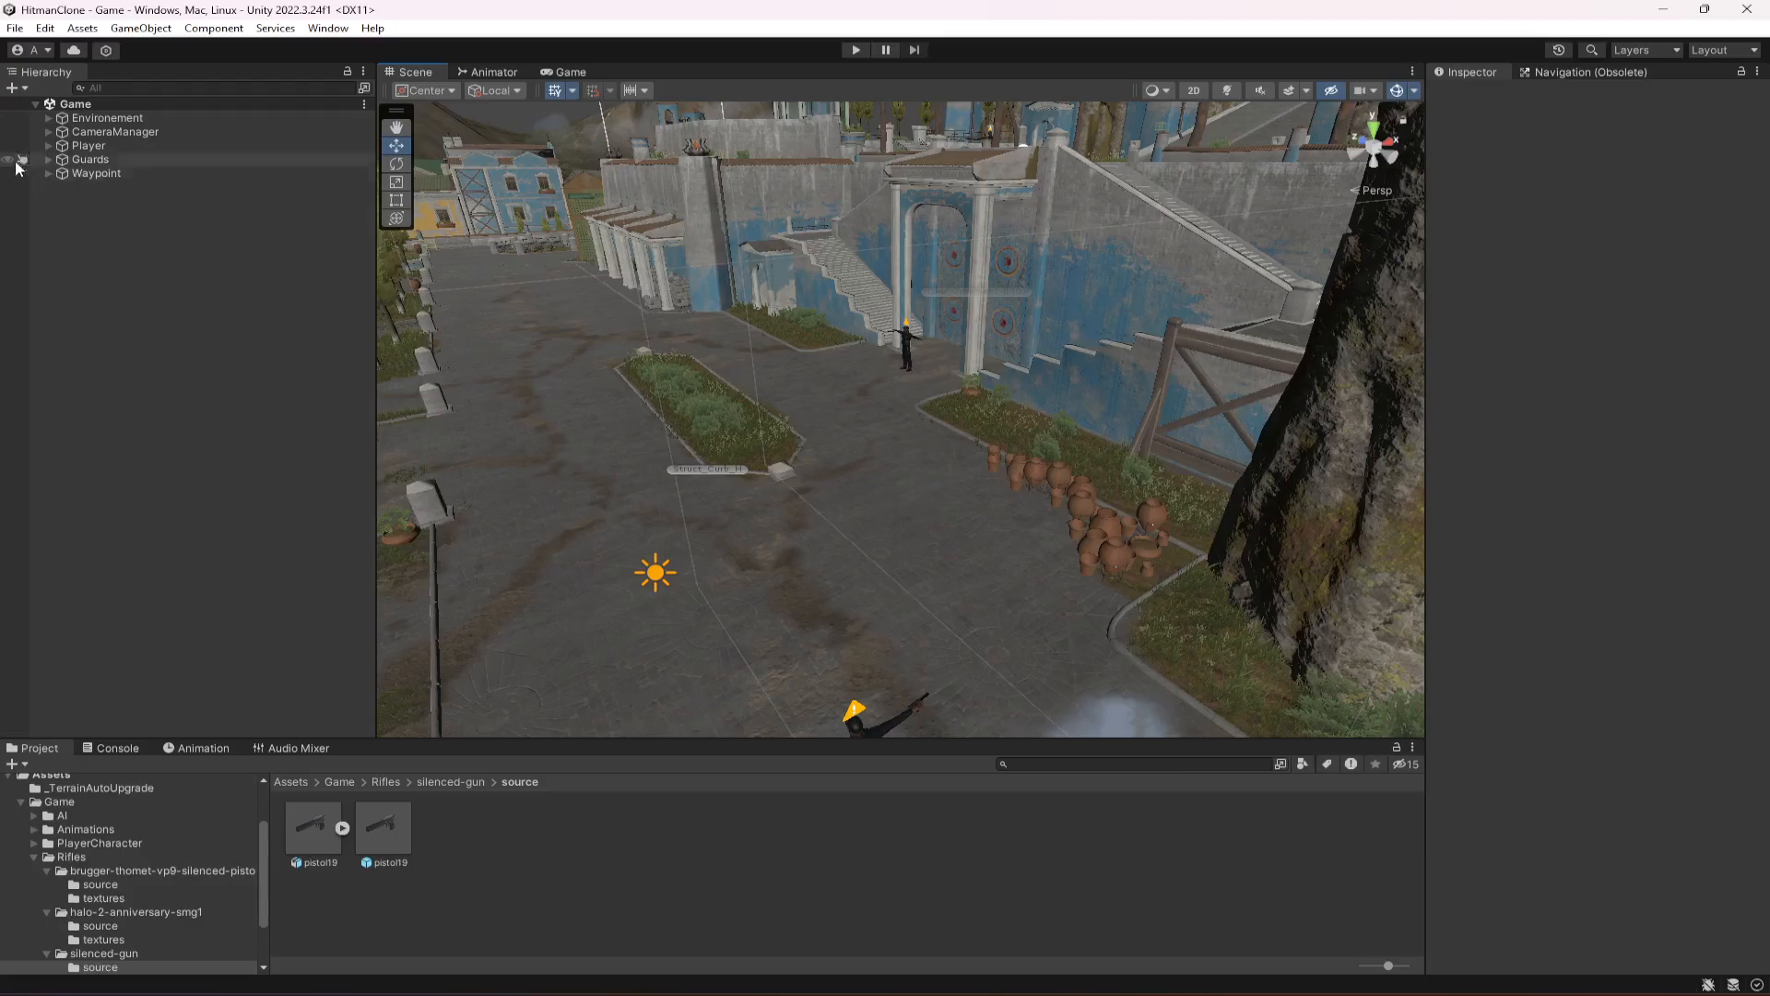
left_click(47, 159)
double_click(103, 202)
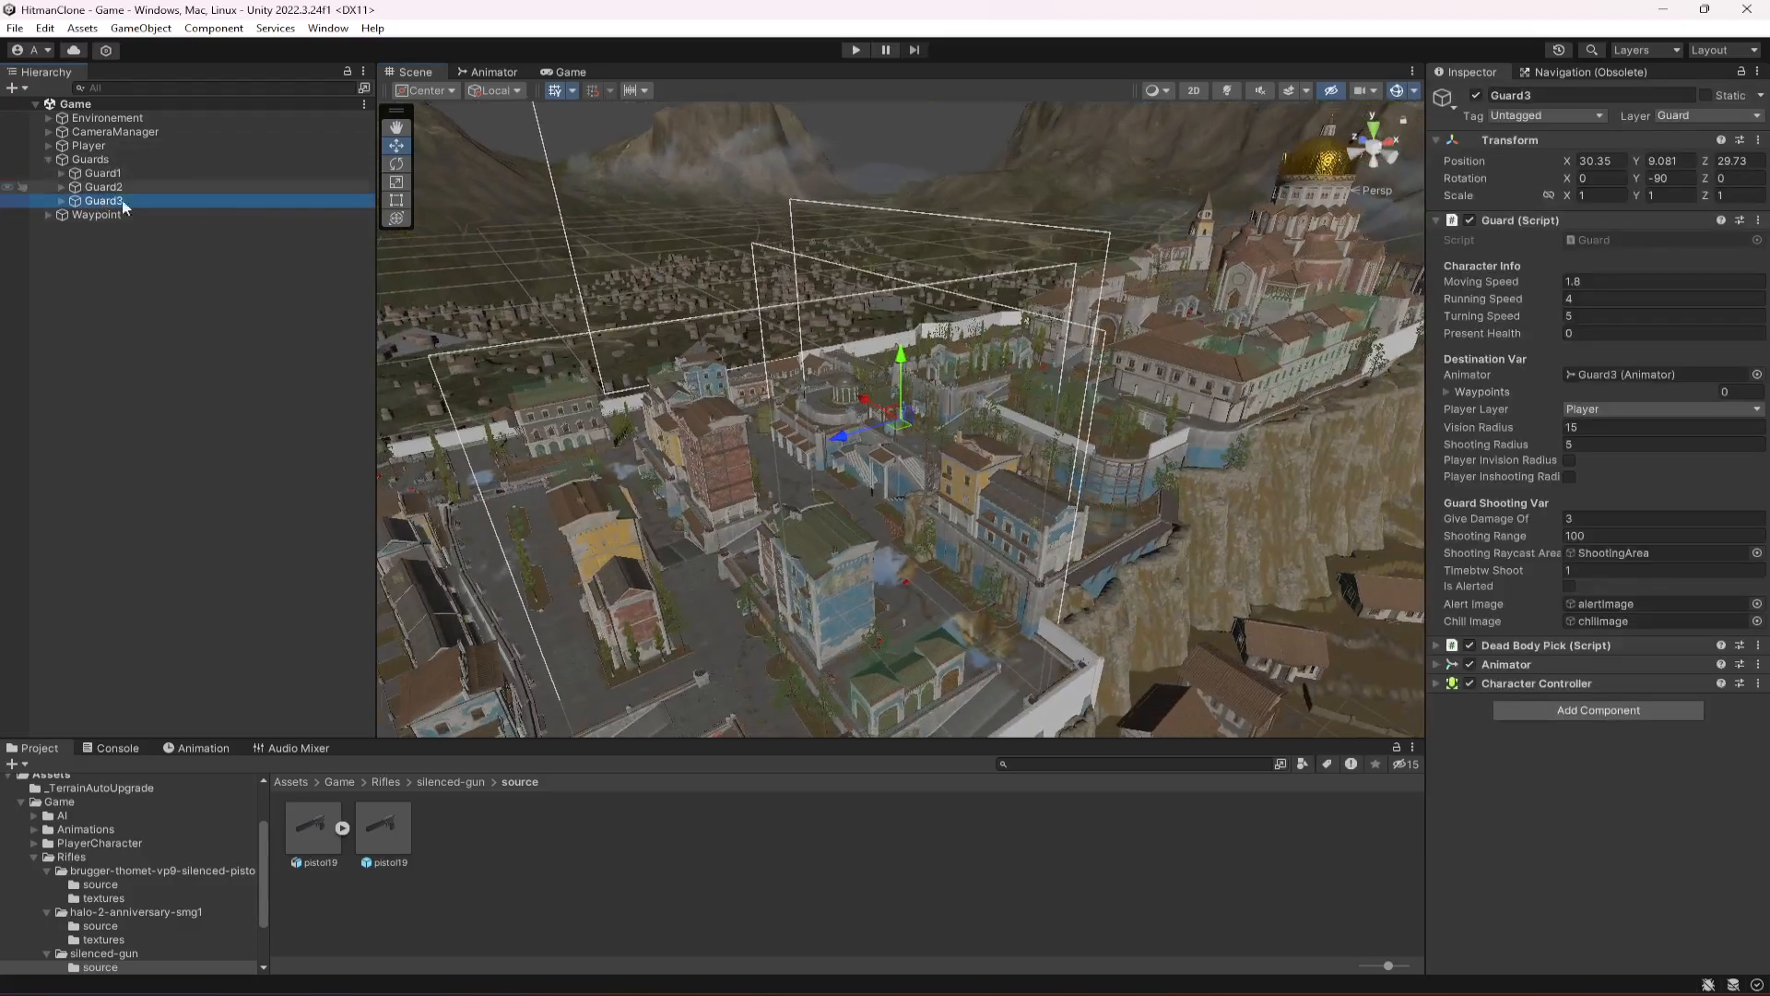
double_click(122, 200)
right_click_drag(861, 510, 1608, 443)
scroll(1097, 533, "down", 5)
right_click_drag(1199, 544, 947, 521)
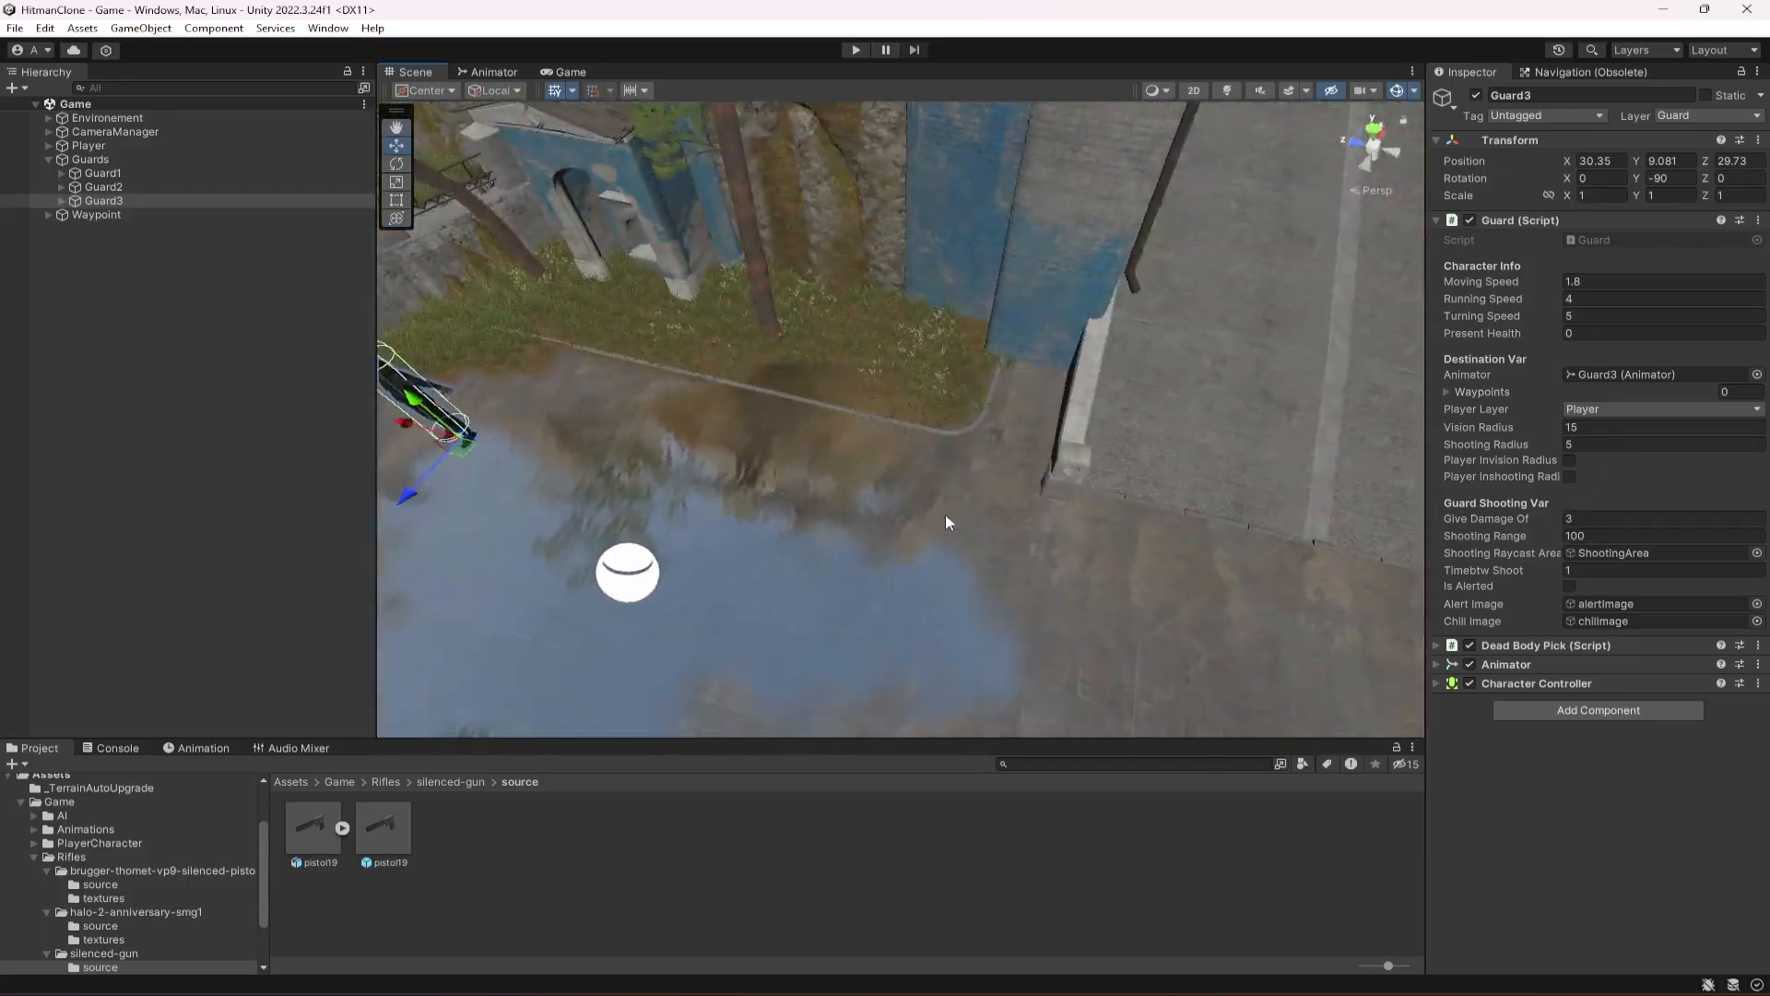
scroll(944, 514, "down", 3)
left_click(50, 214)
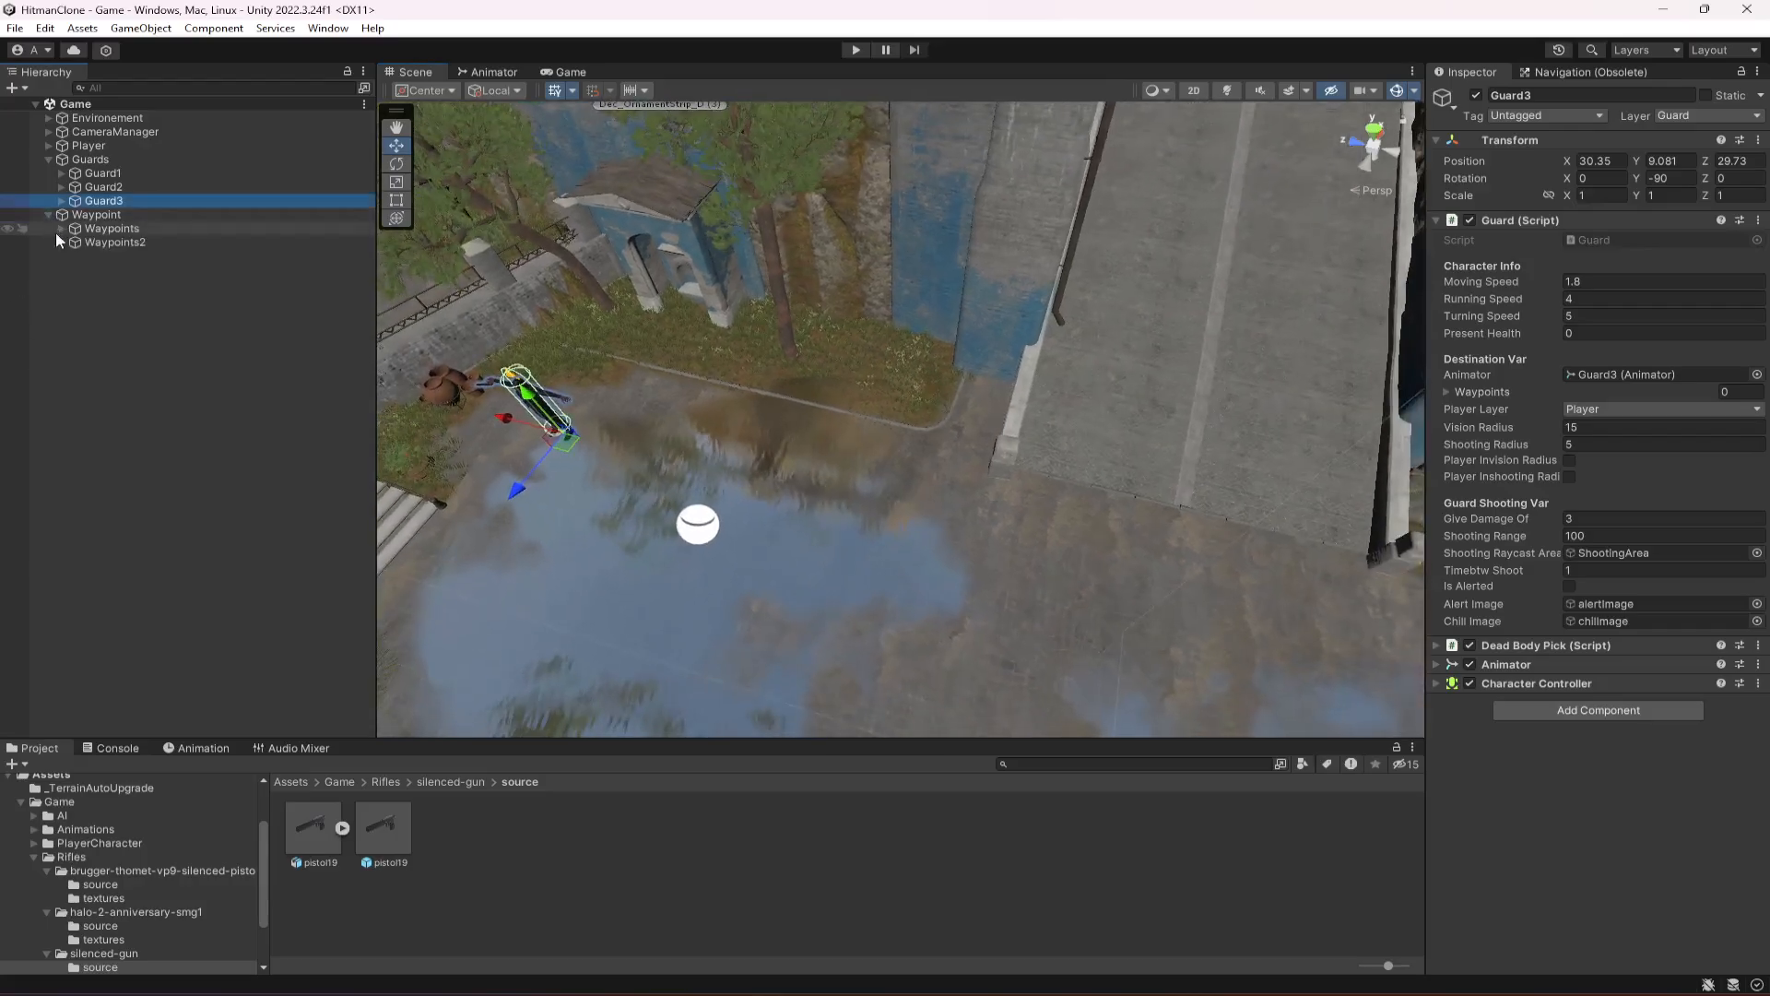
left_click(61, 243)
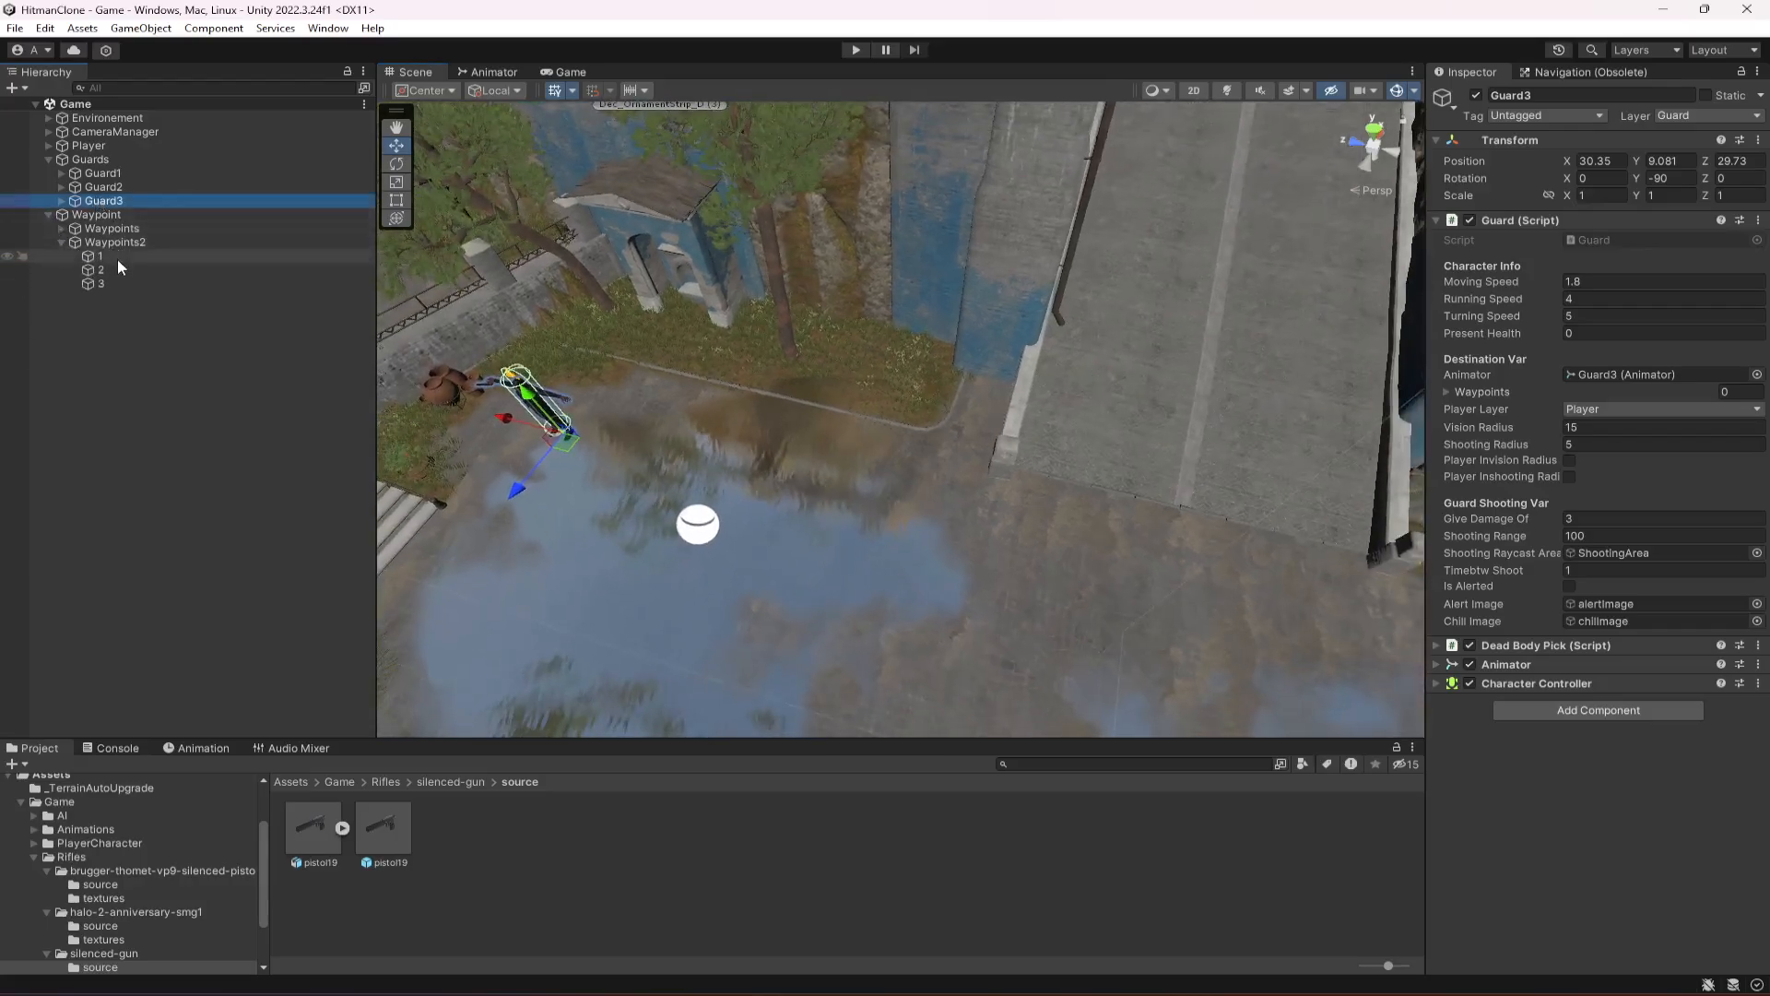
left_click_drag(108, 254, 1318, 447)
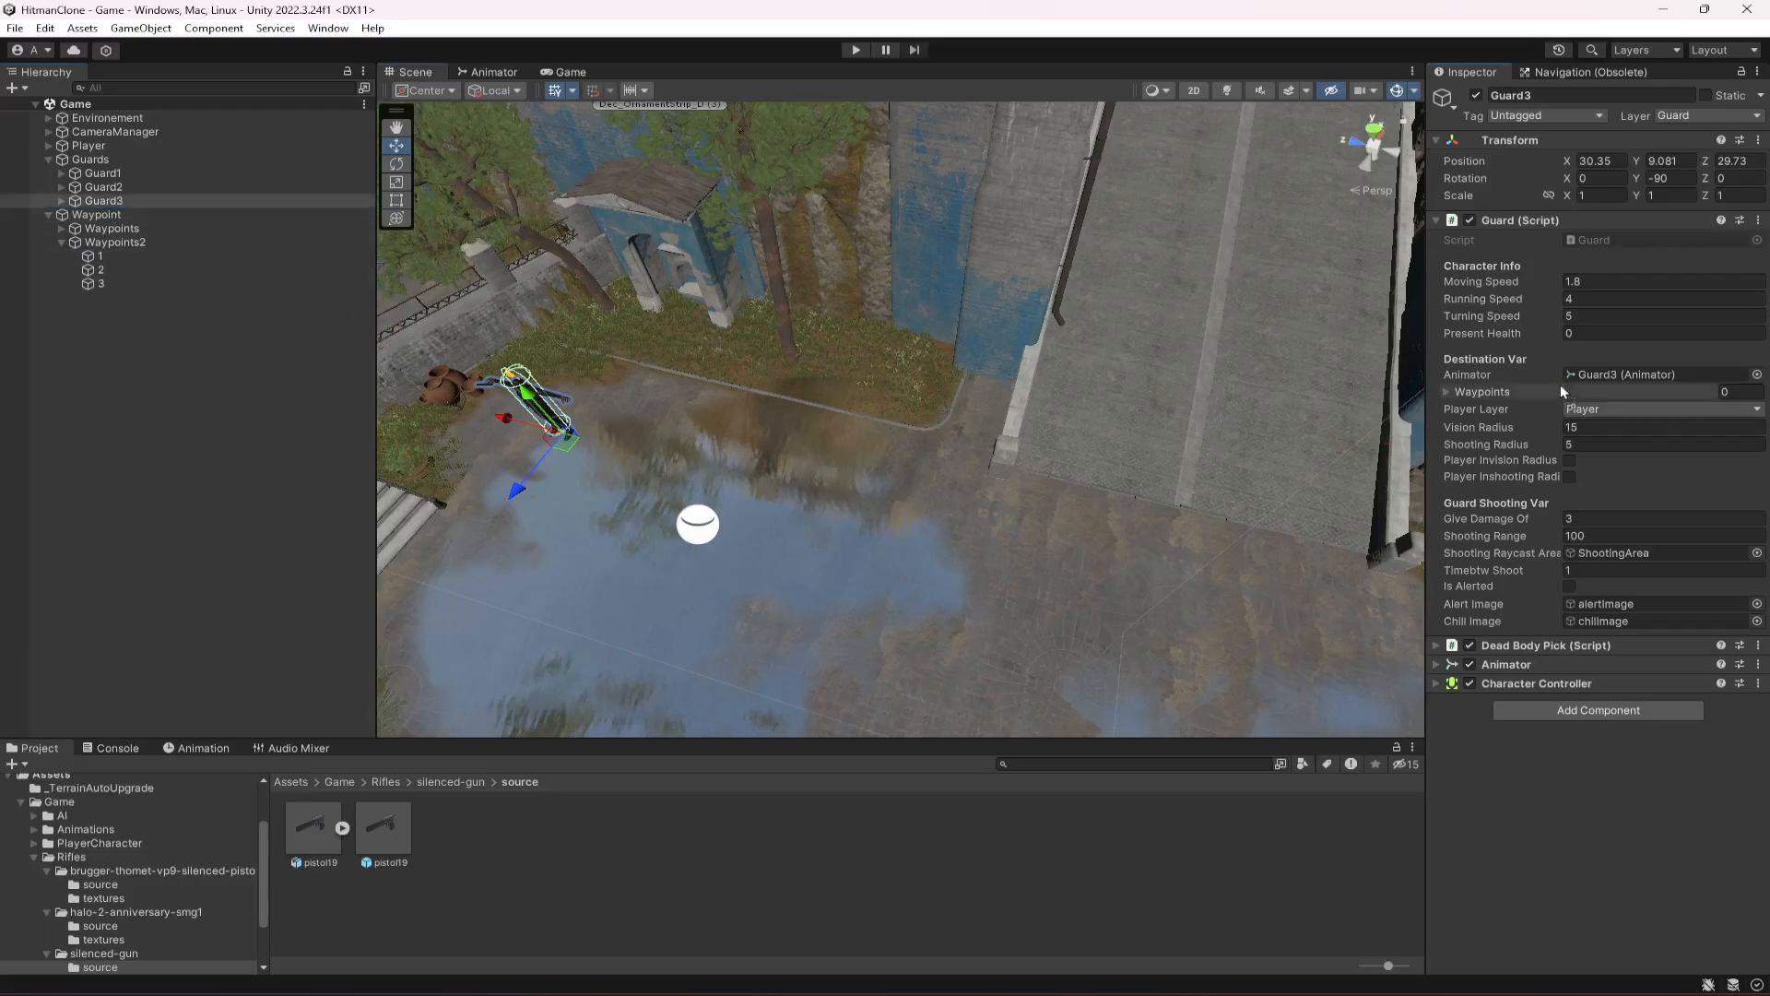
left_click_drag(146, 269, 1615, 481)
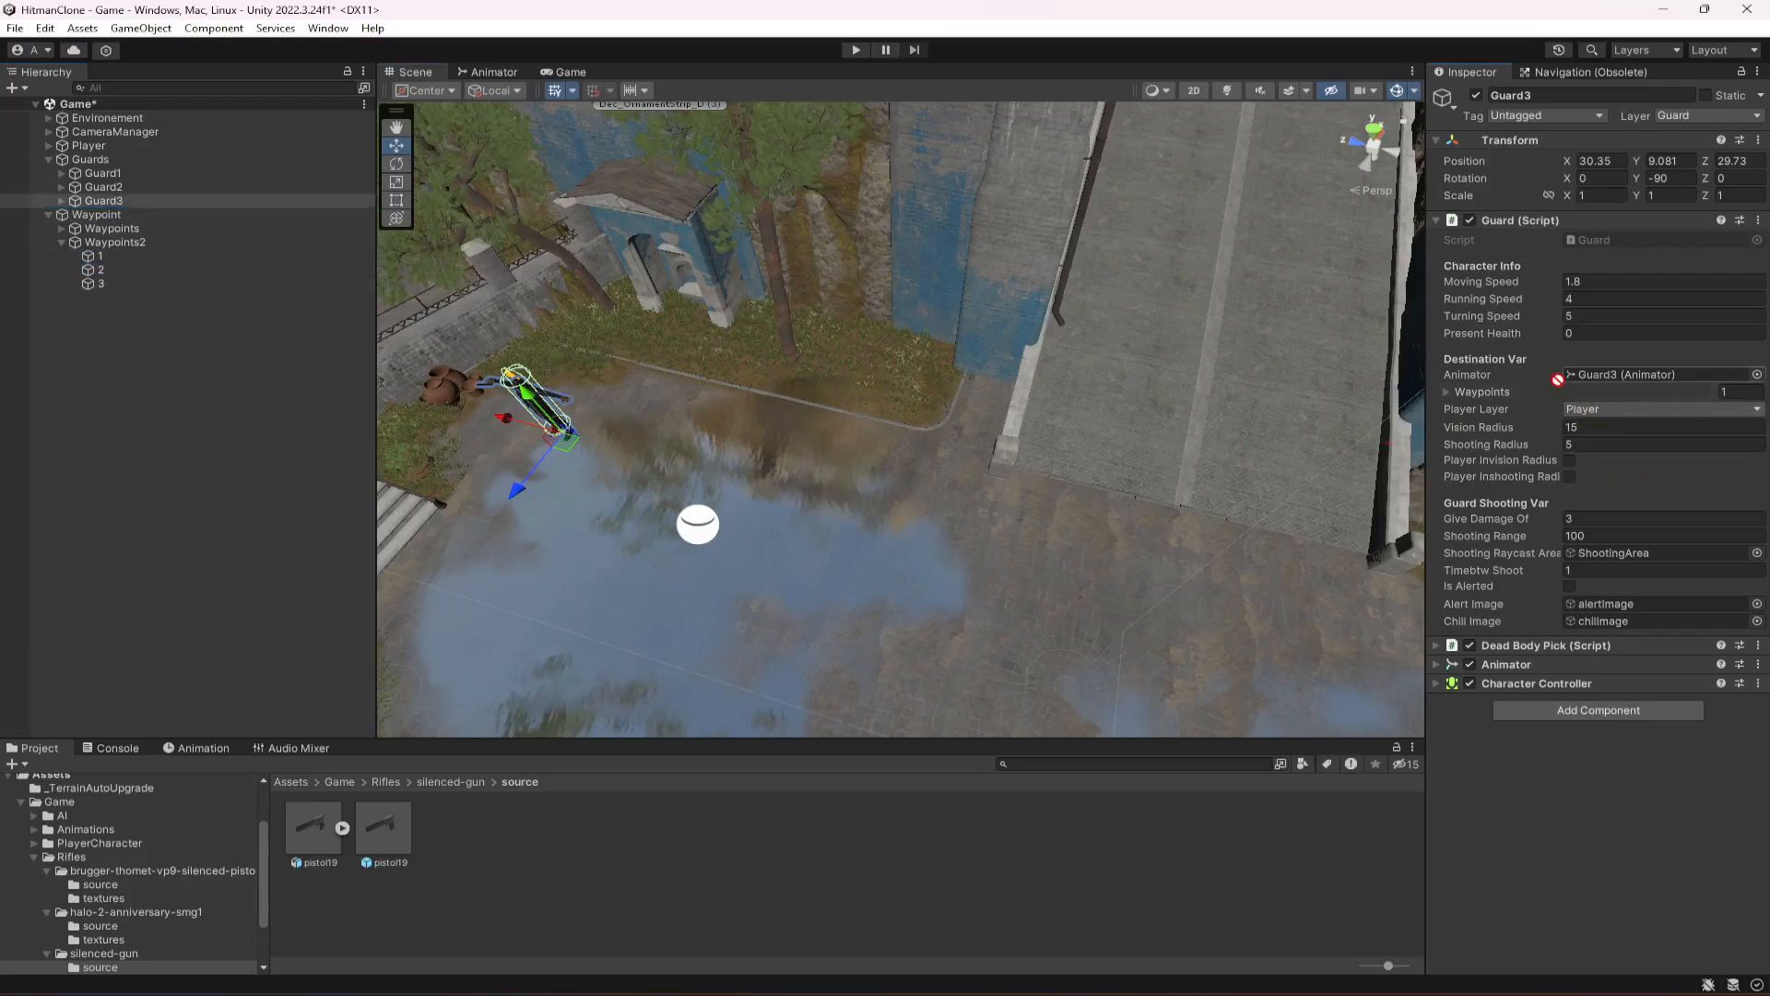
left_click_drag(1558, 380, 1563, 386)
left_click_drag(123, 283, 1395, 479)
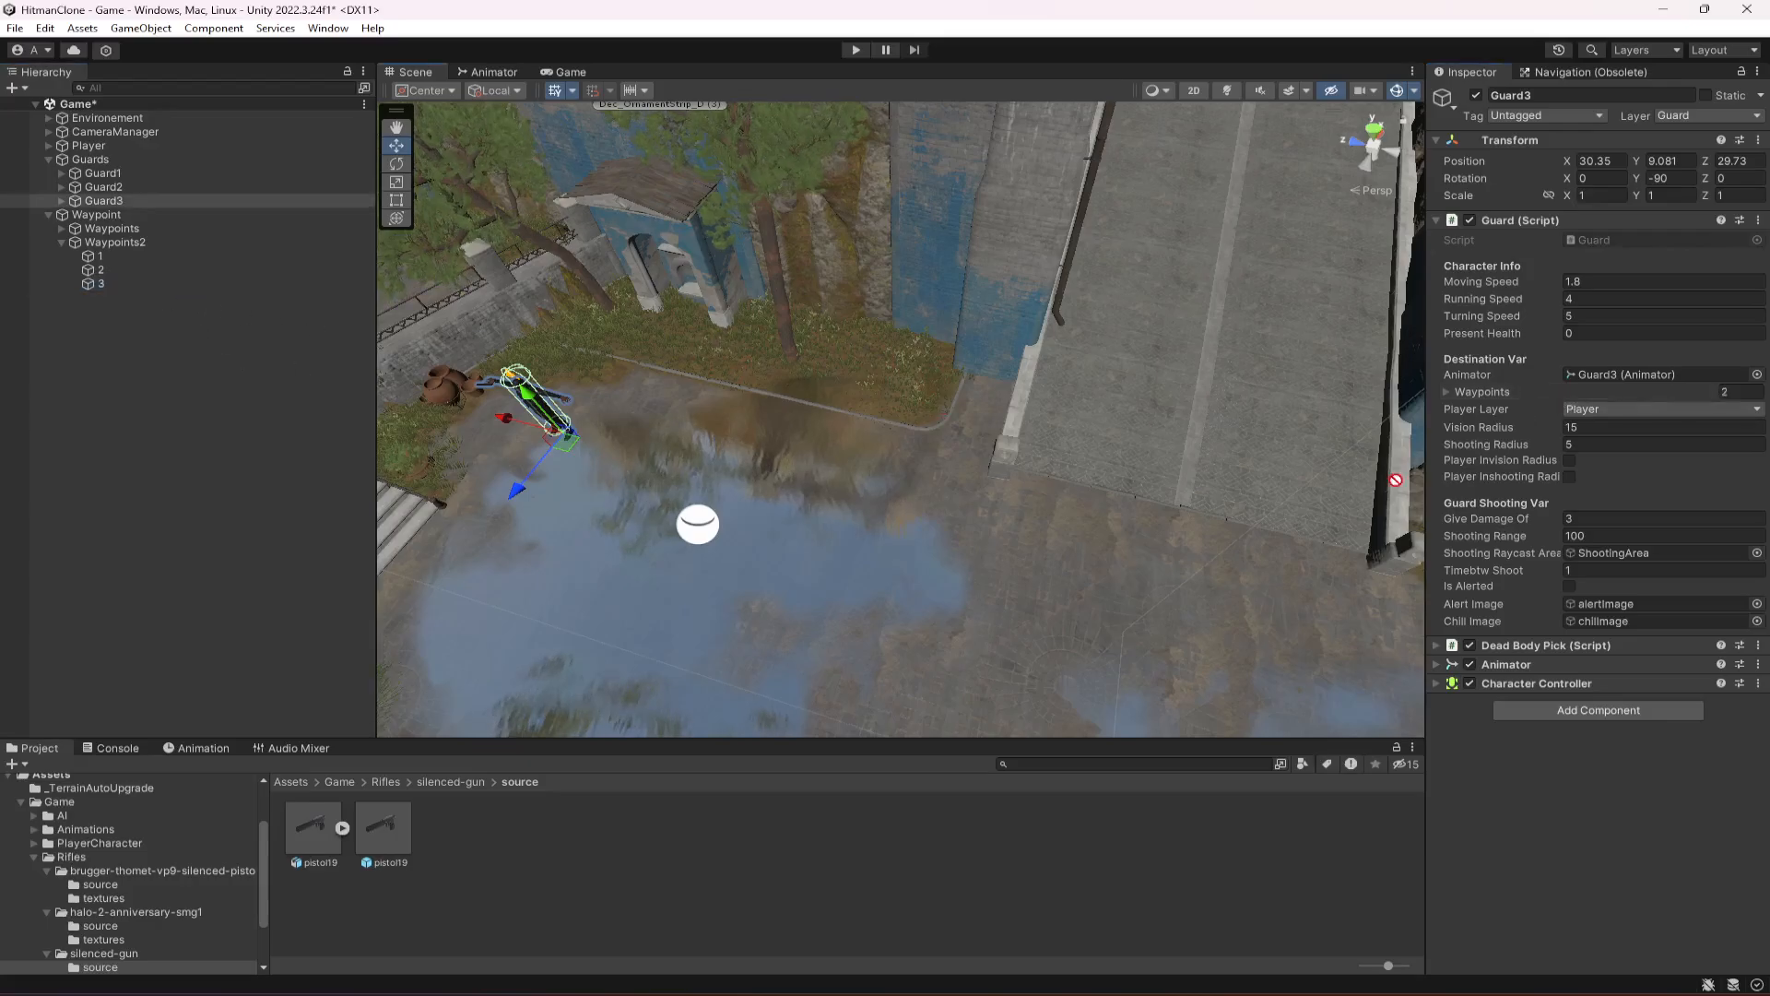
left_click_drag(1546, 399, 1546, 395)
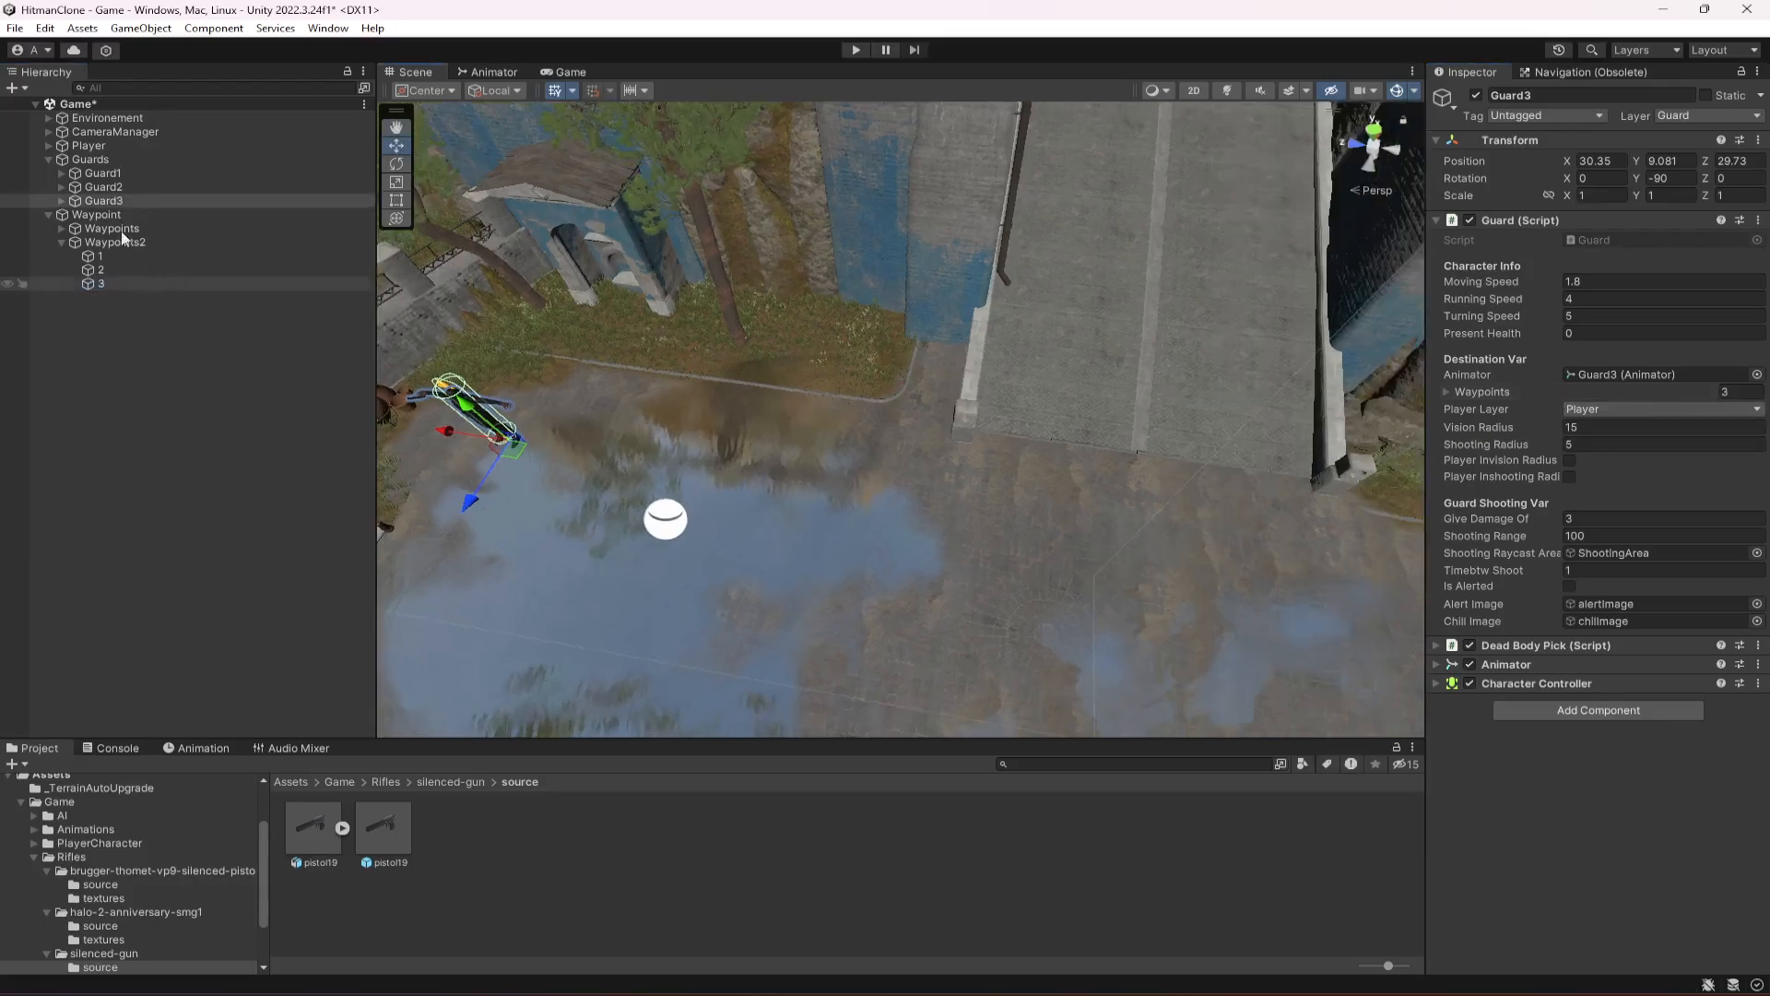
Save the scene and collapse the Waypoints2 and Waypoint groups.
left_click(60, 241)
key("ctrl+s")
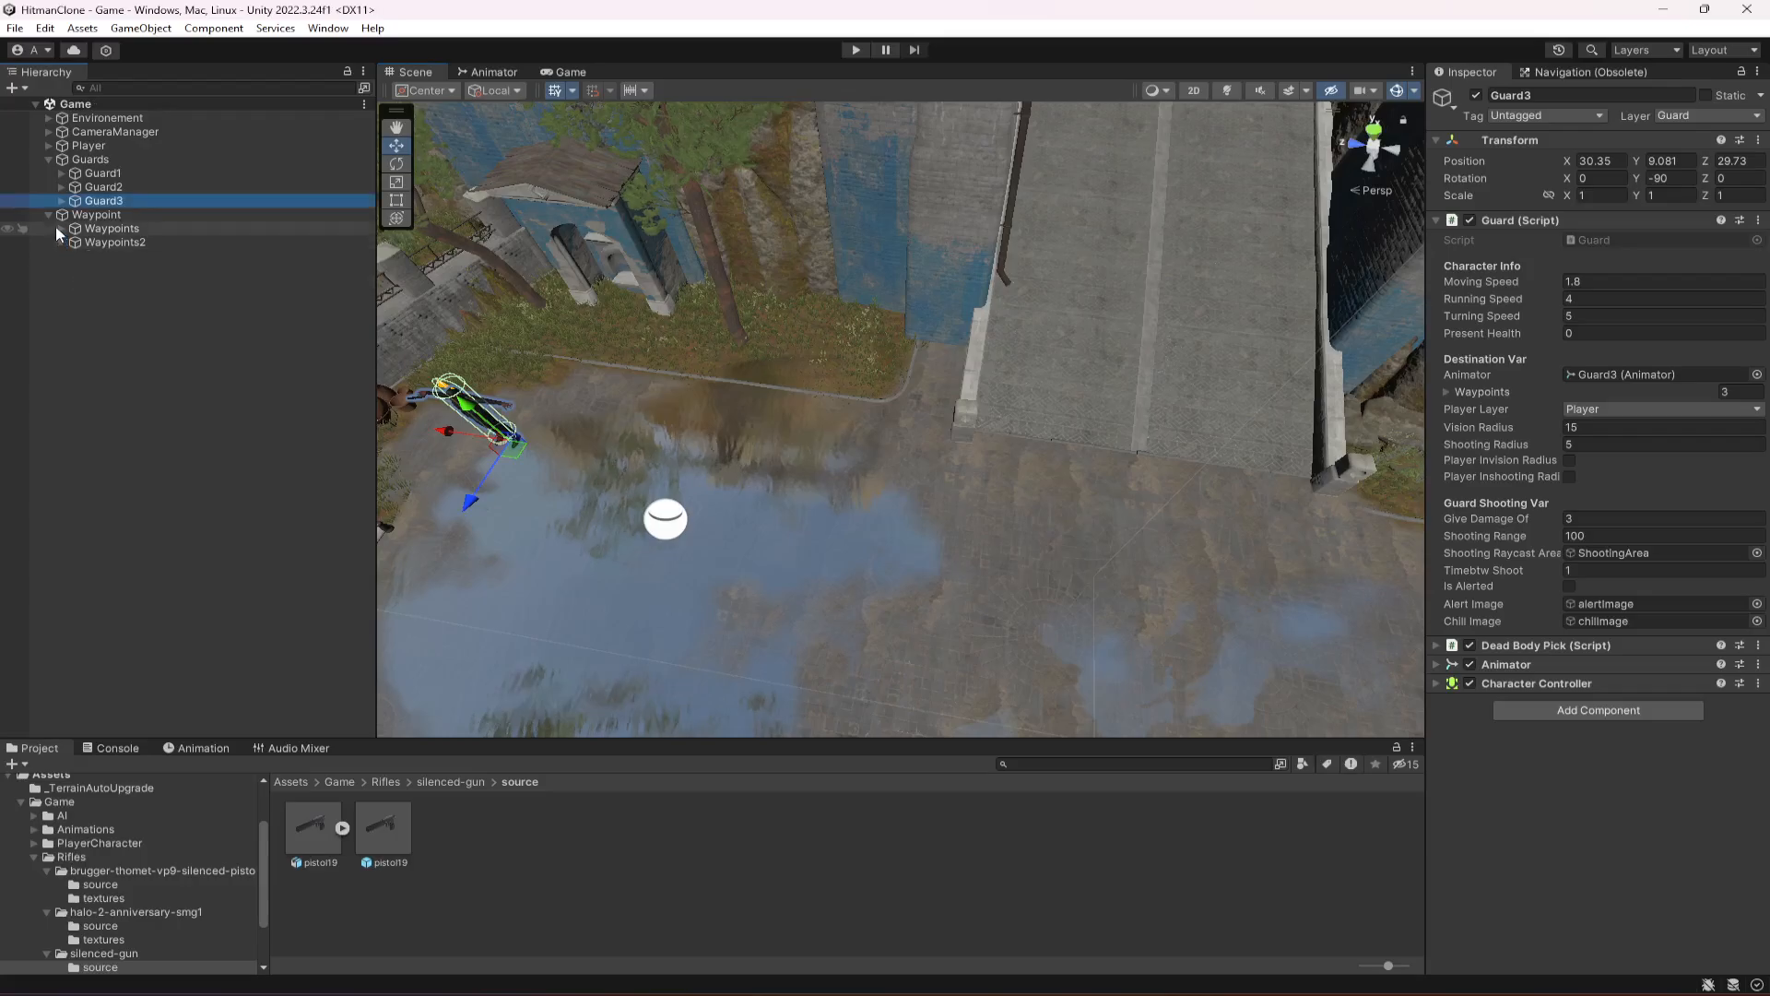
left_click(48, 214)
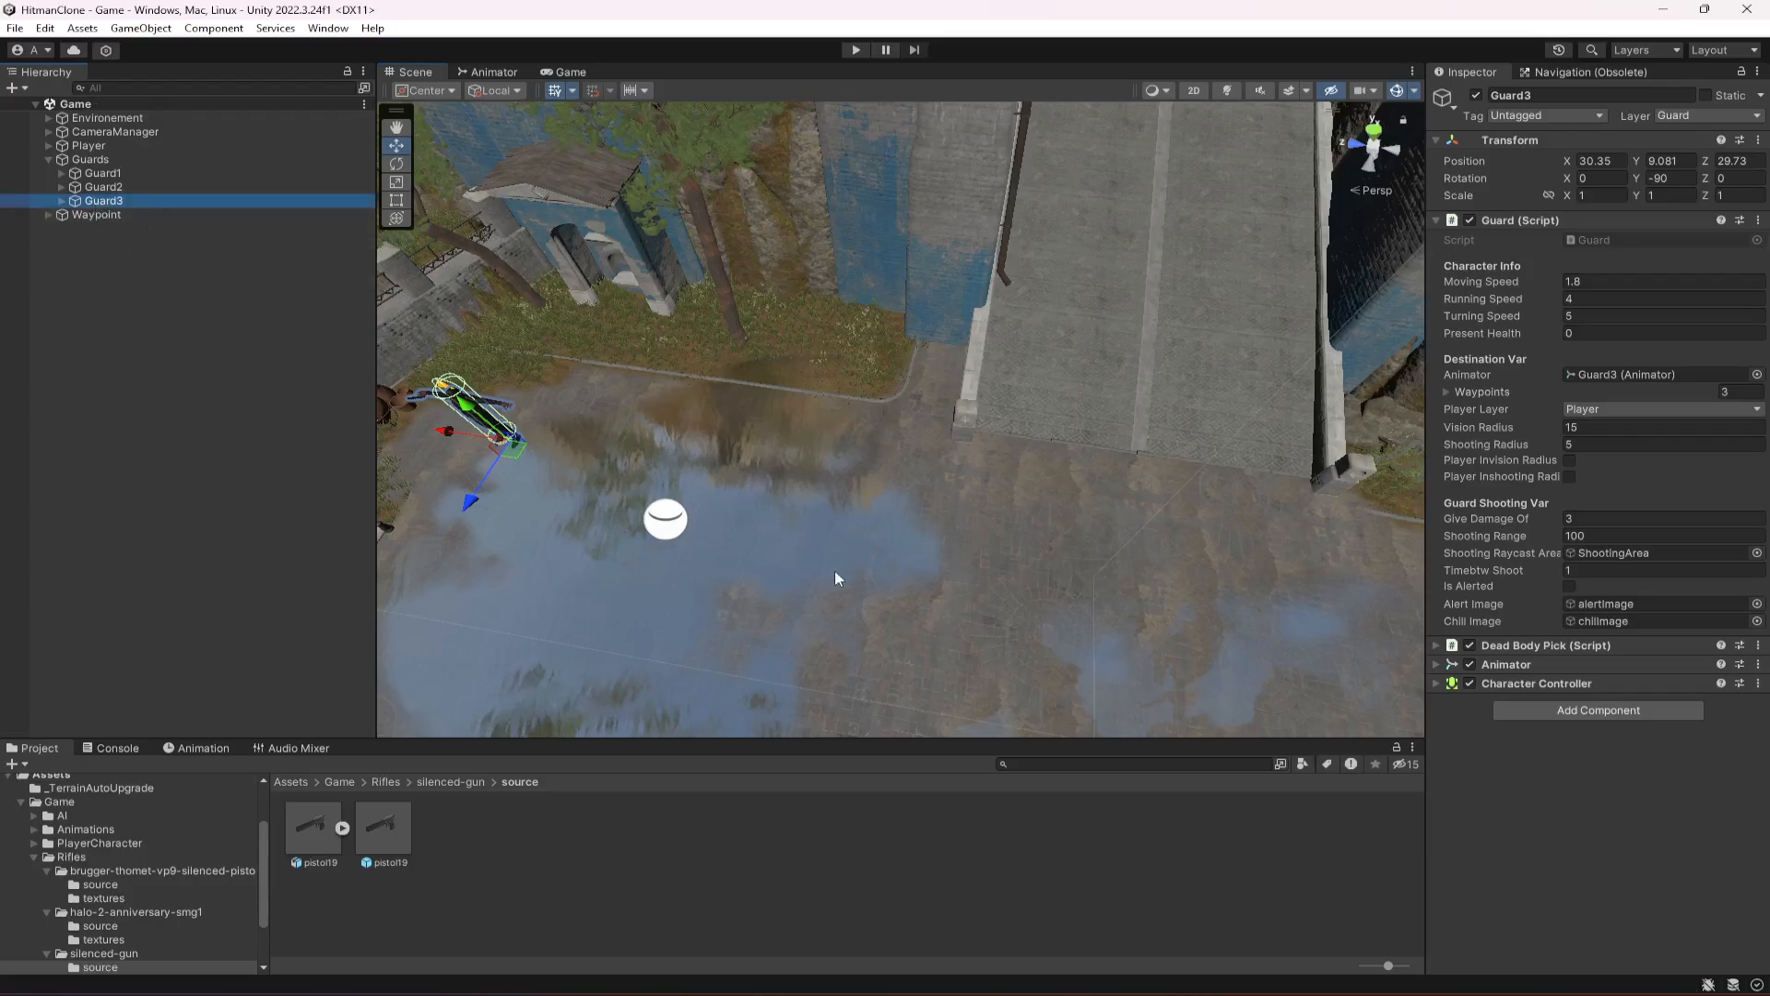
Survey the long ramp and the area in front of the domed building's gate as a place for more guards.
right_click_drag(834, 572, 1062, 510)
right_click_drag(1169, 513, 952, 302)
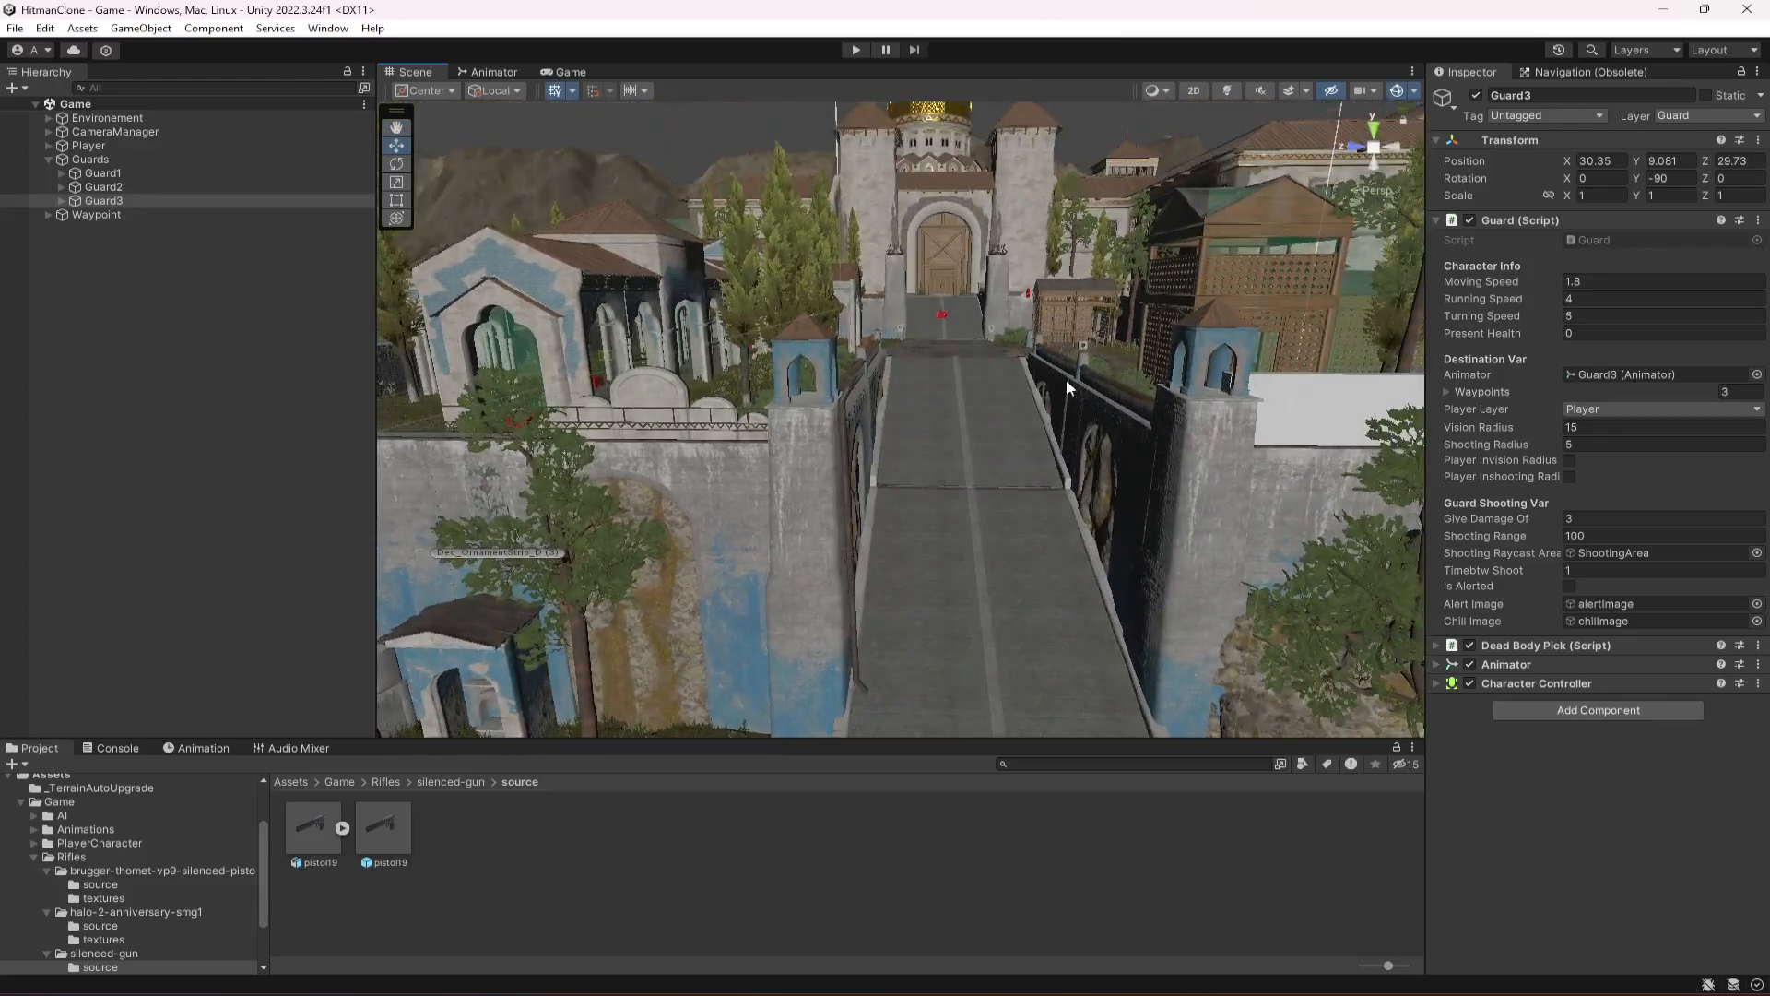
right_click_drag(1066, 379, 877, 593)
key("w")
key("d")
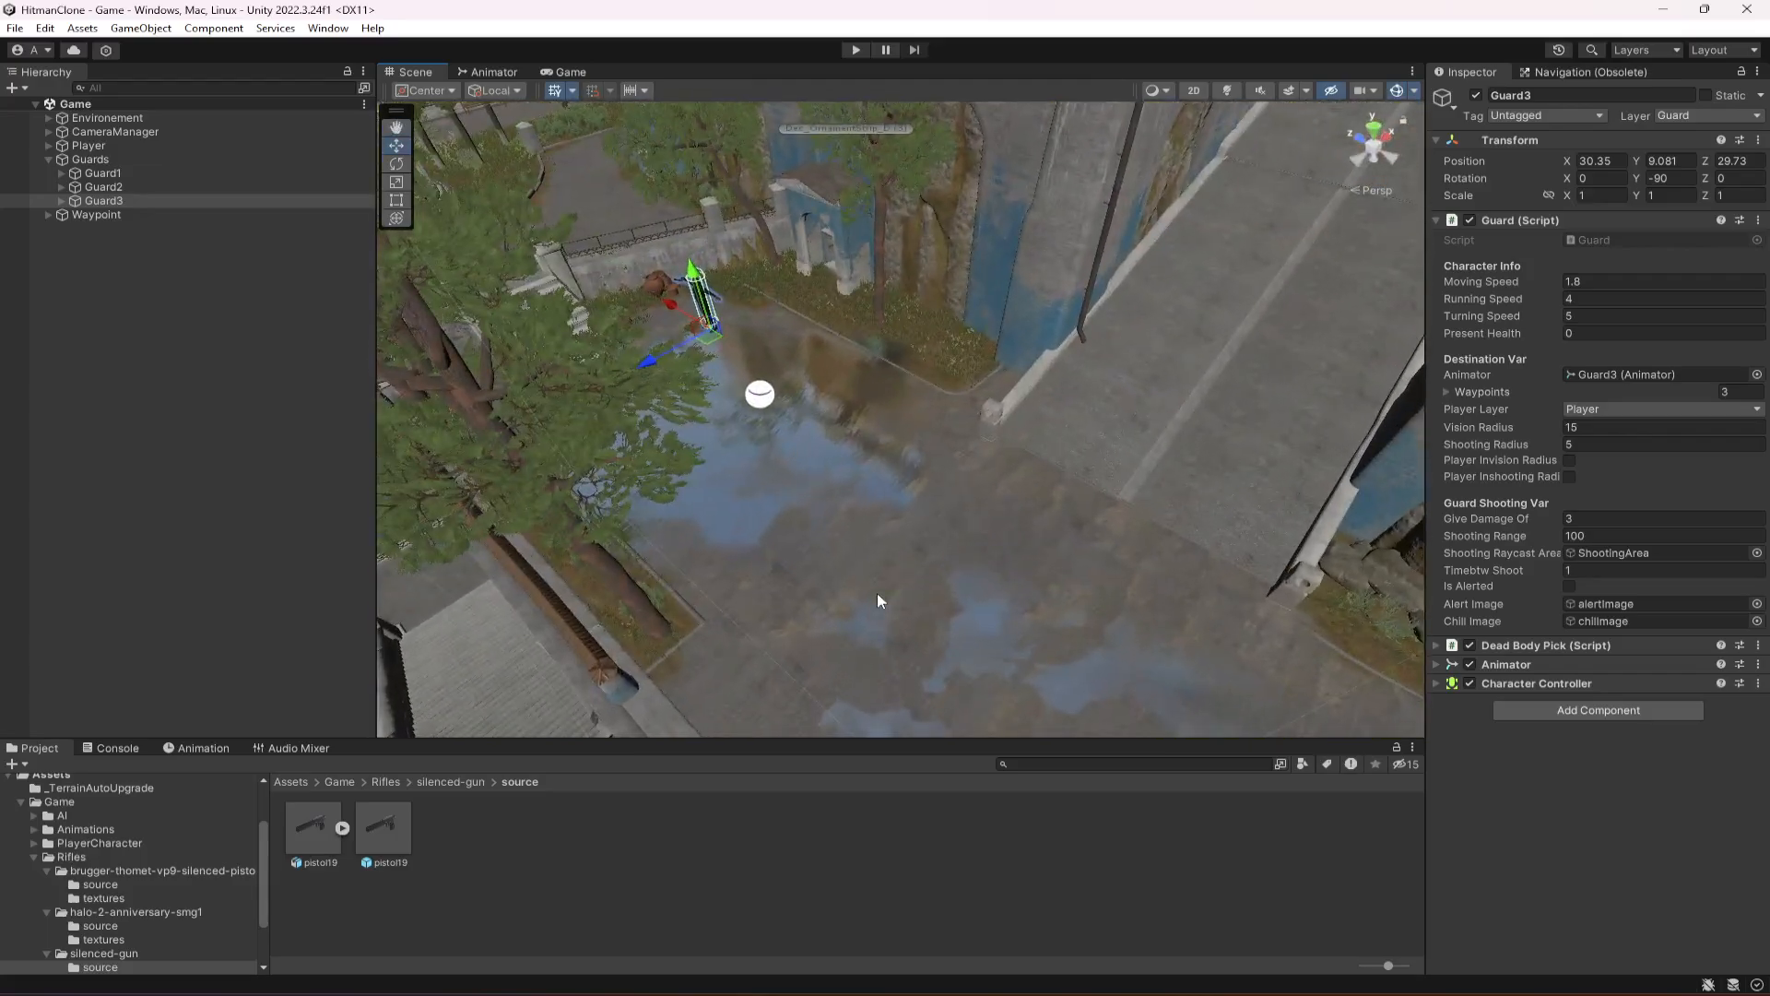
right_click_drag(867, 594, 841, 332)
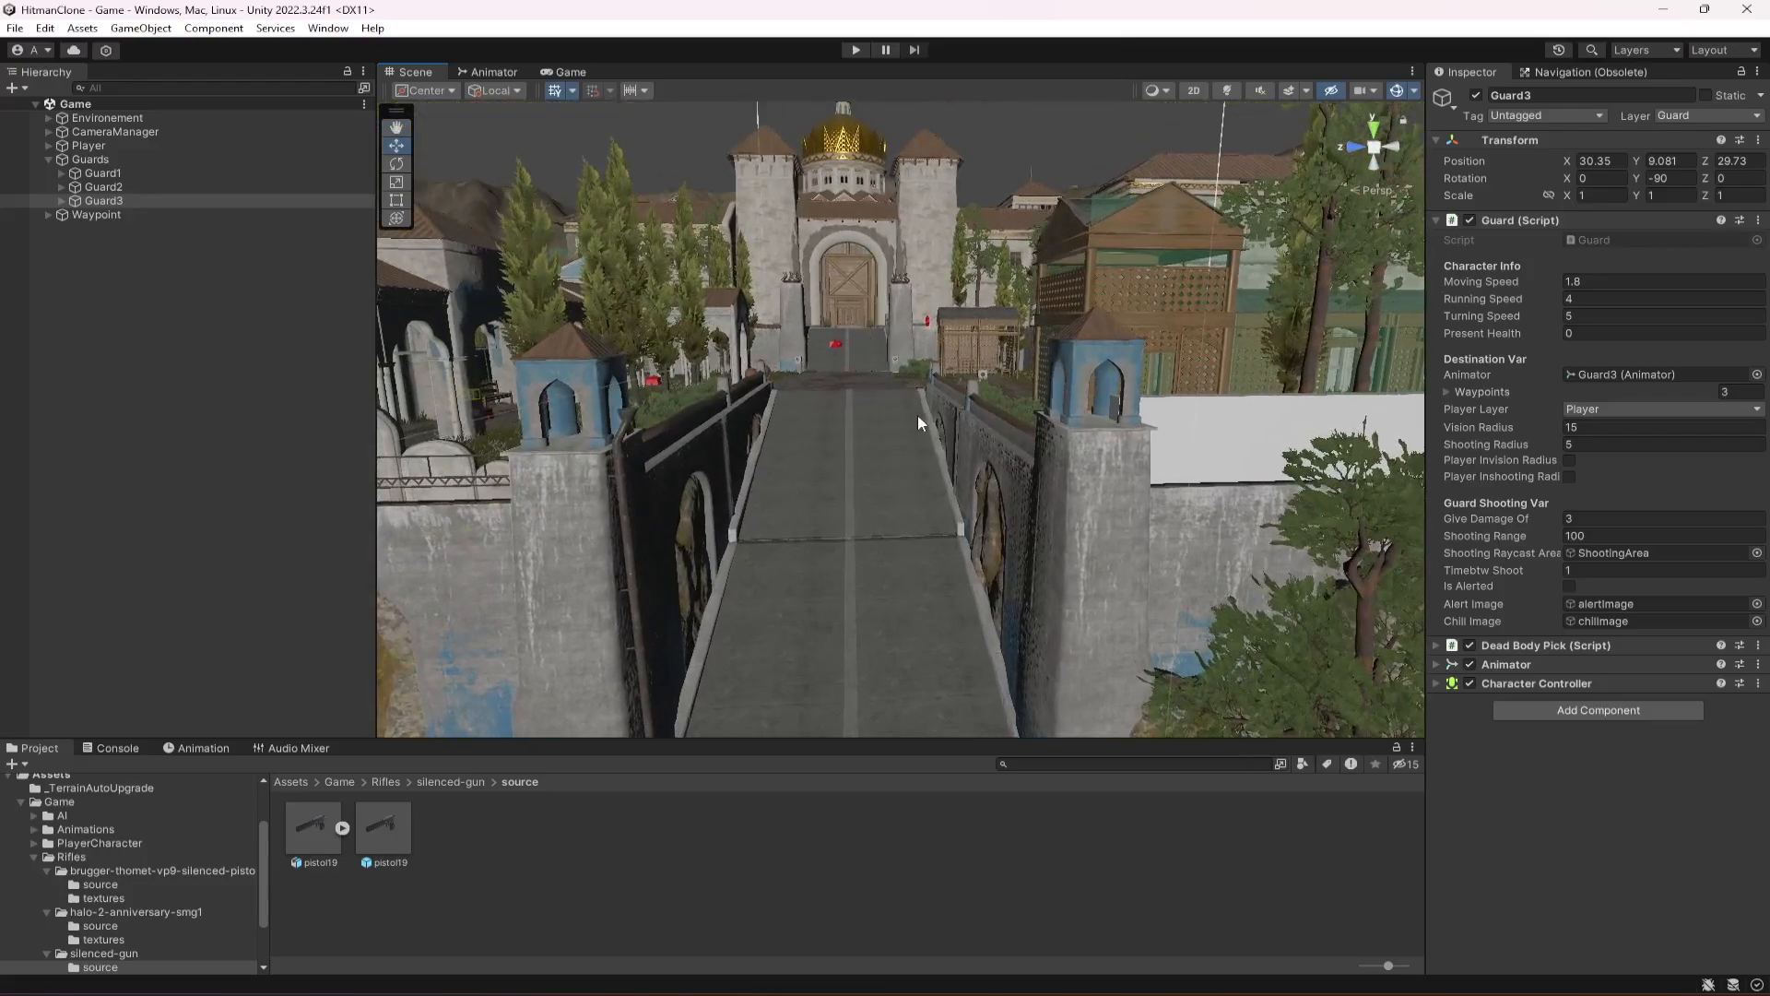
right_click_drag(918, 422, 1149, 354)
scroll(1012, 472, "down", 5)
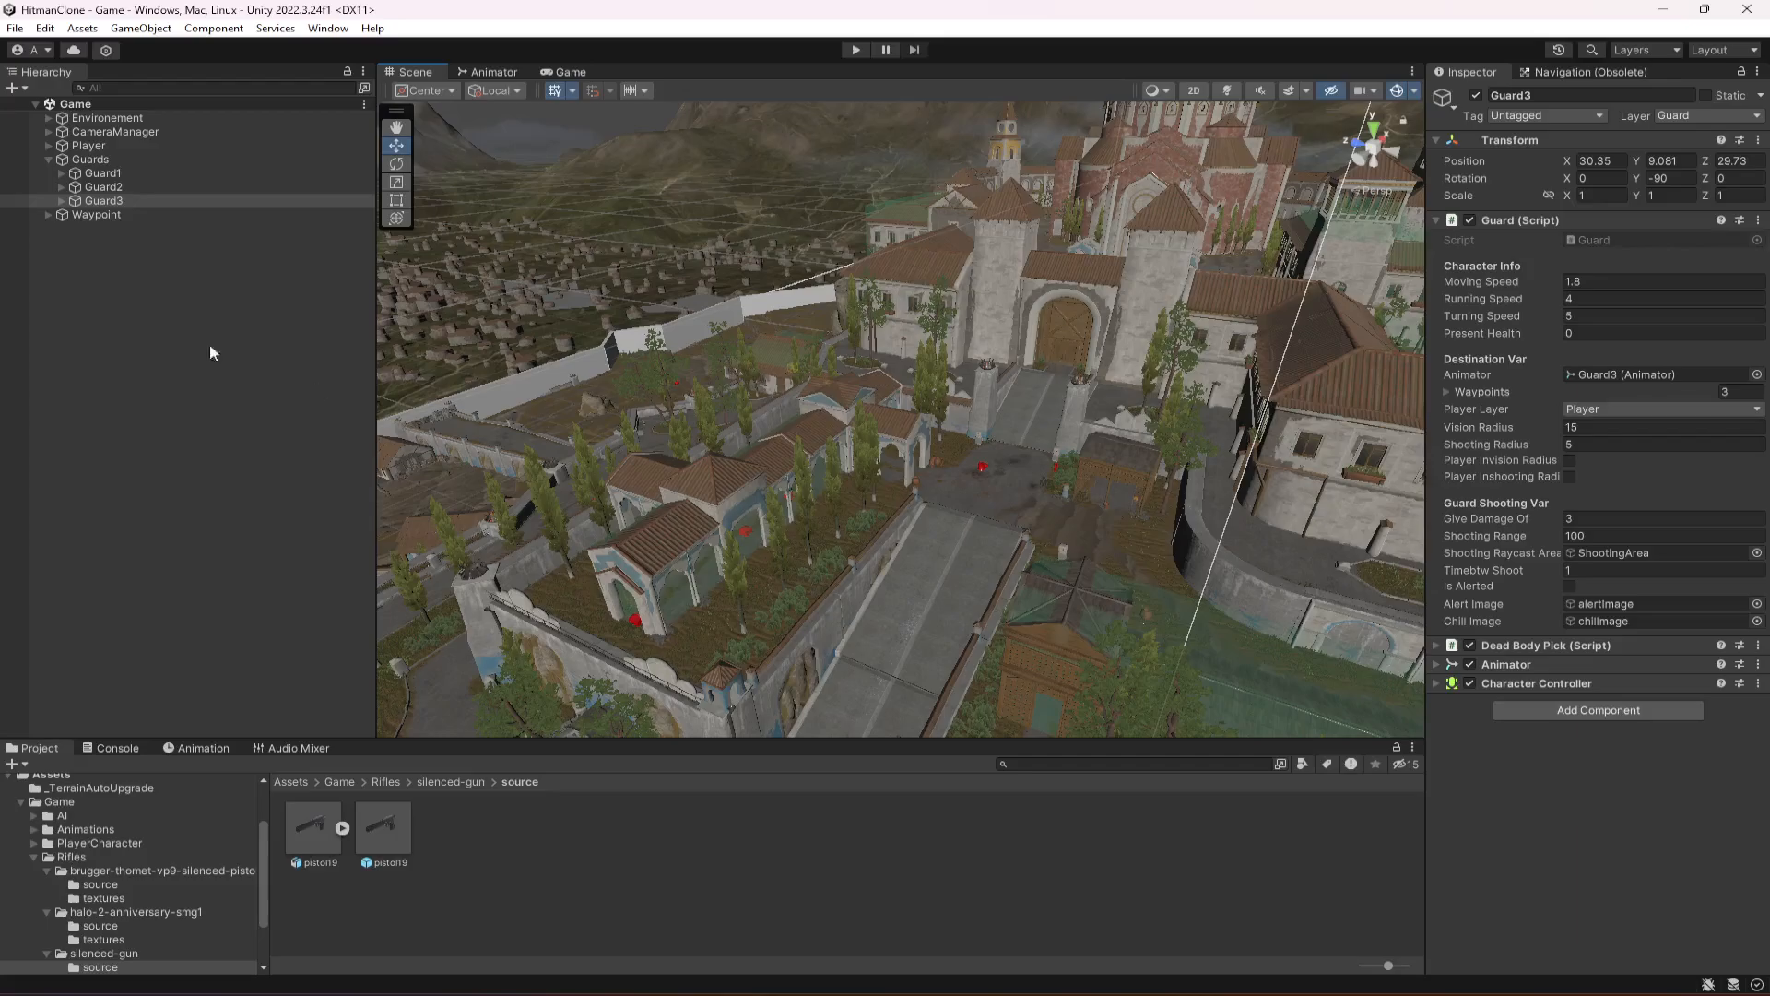
Duplicate Guard3 inside Guards and rename the copy Guard4.
left_click(124, 202)
key("ctrl+d")
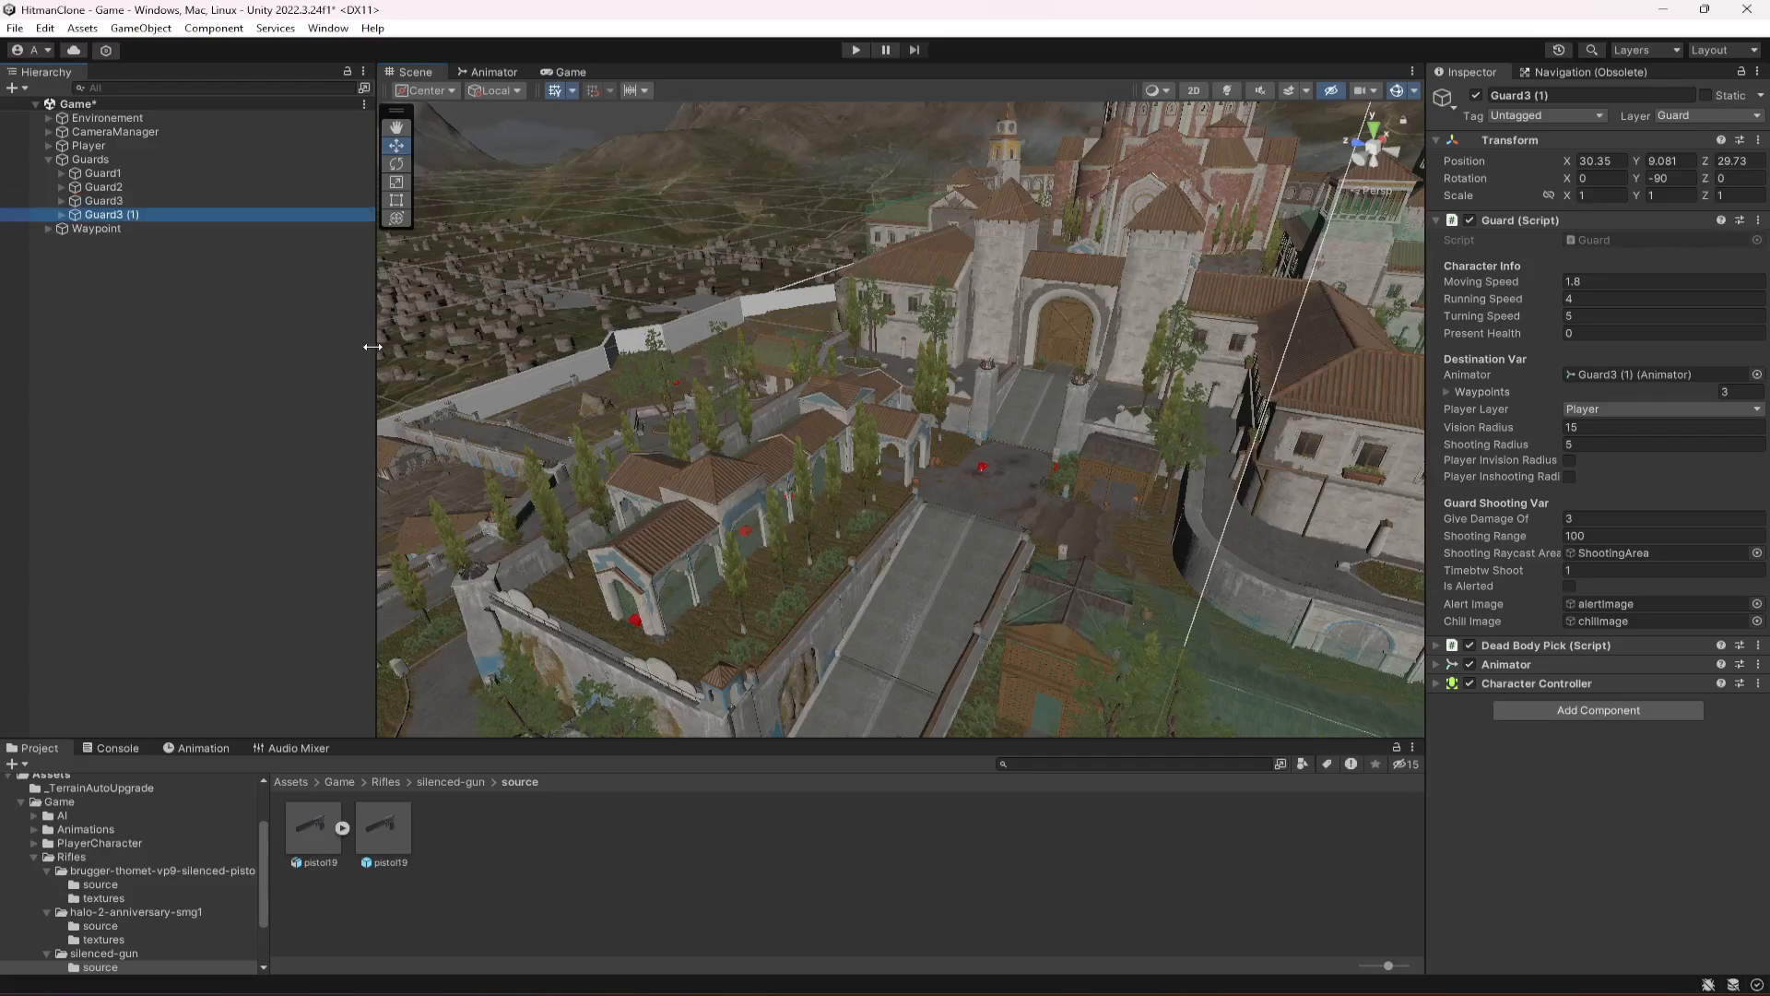
right_click_drag(388, 348, 783, 461)
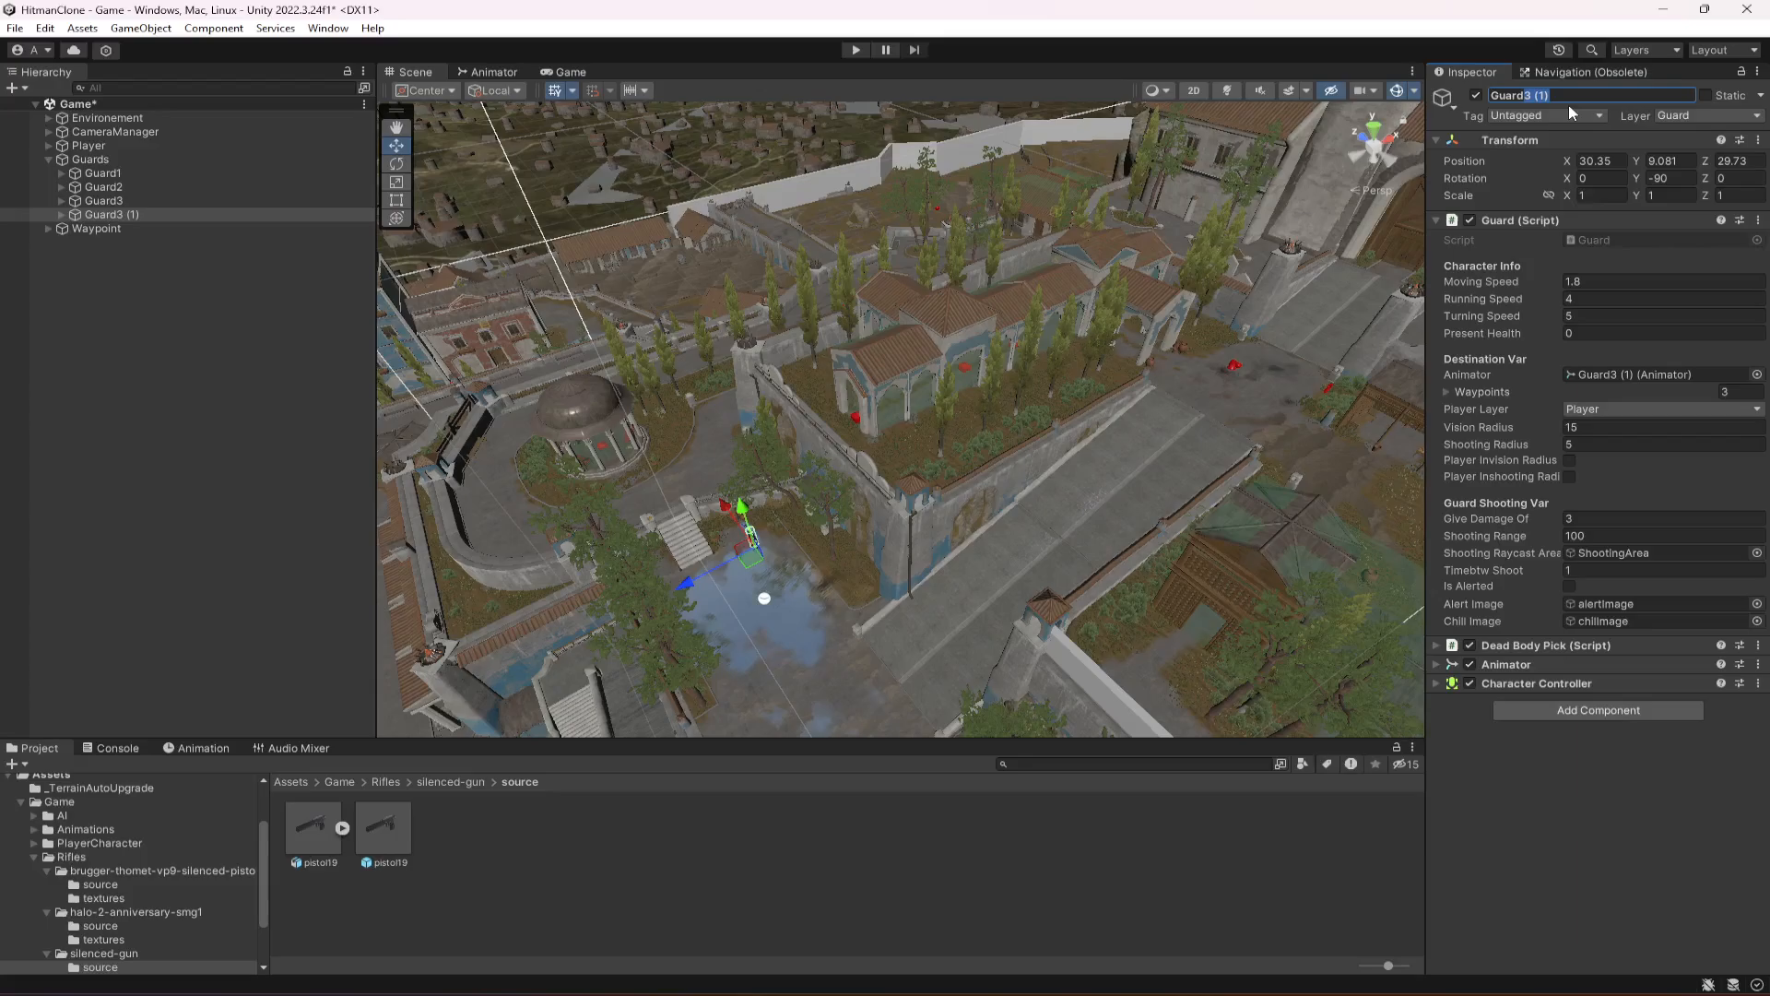
type("Guard4")
key("Return")
left_click(143, 215)
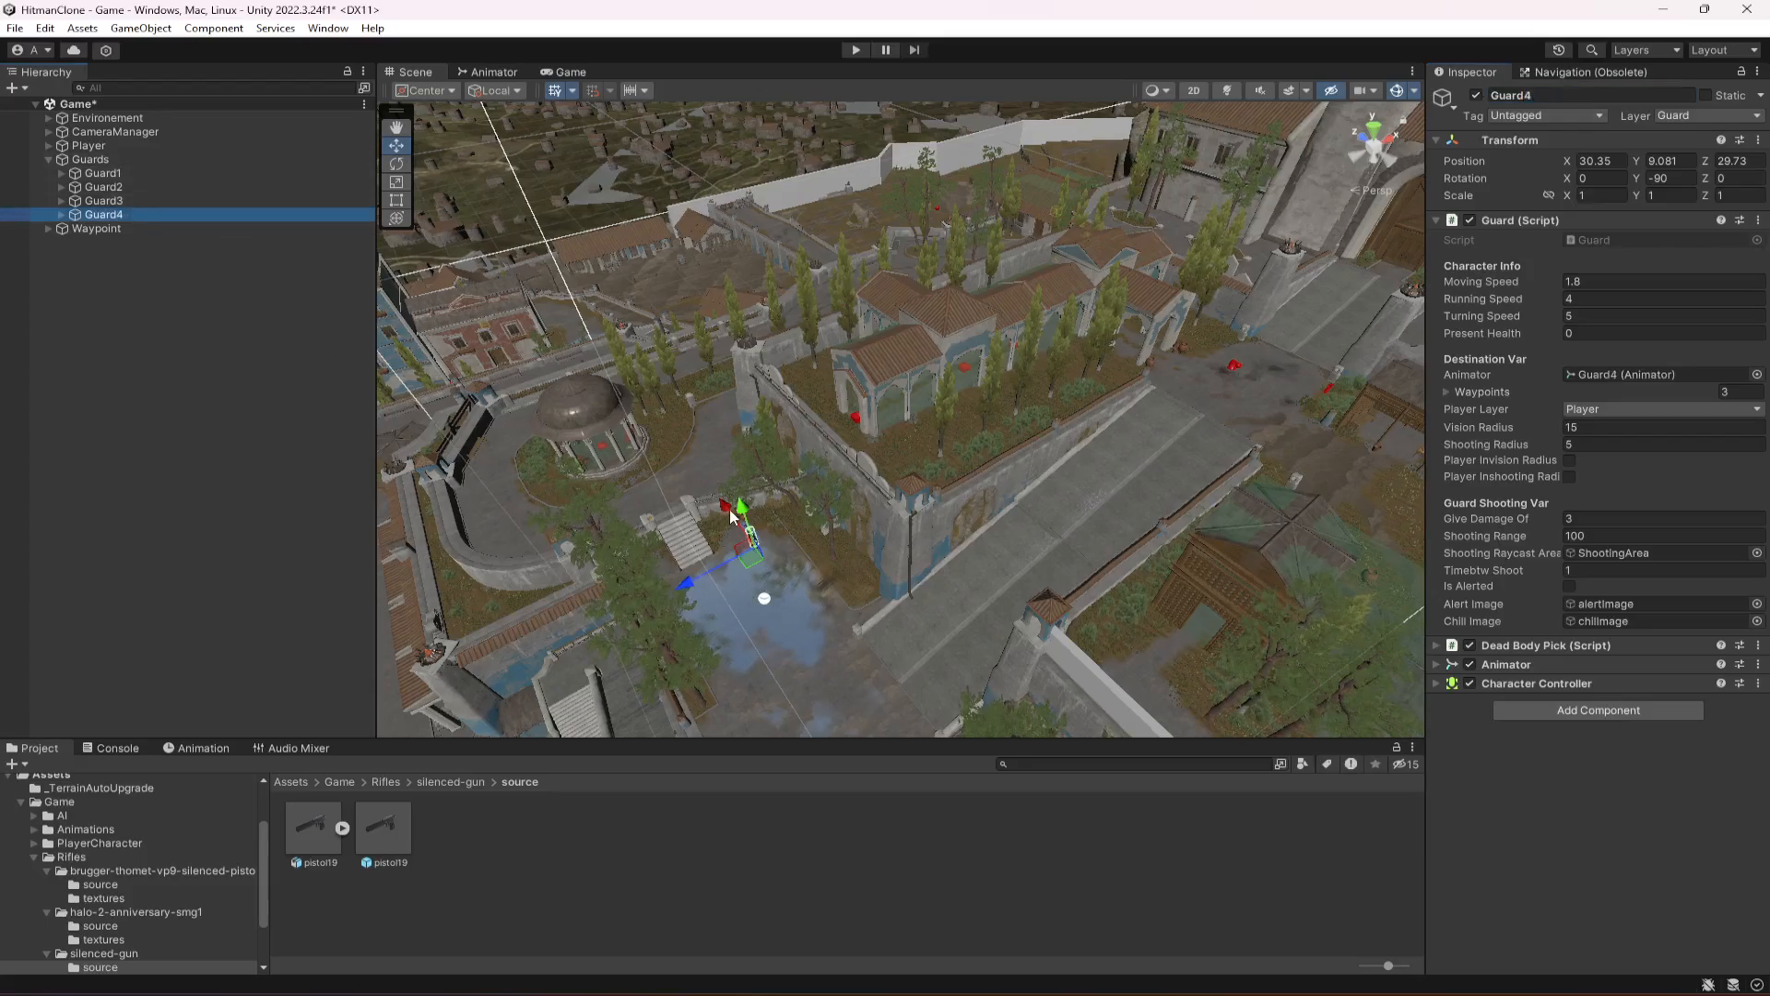
Move Guard4 up to the top of the long ramp, to about X 54.64, Y 20.62, Z 14.76.
right_click_drag(865, 539, 857, 550)
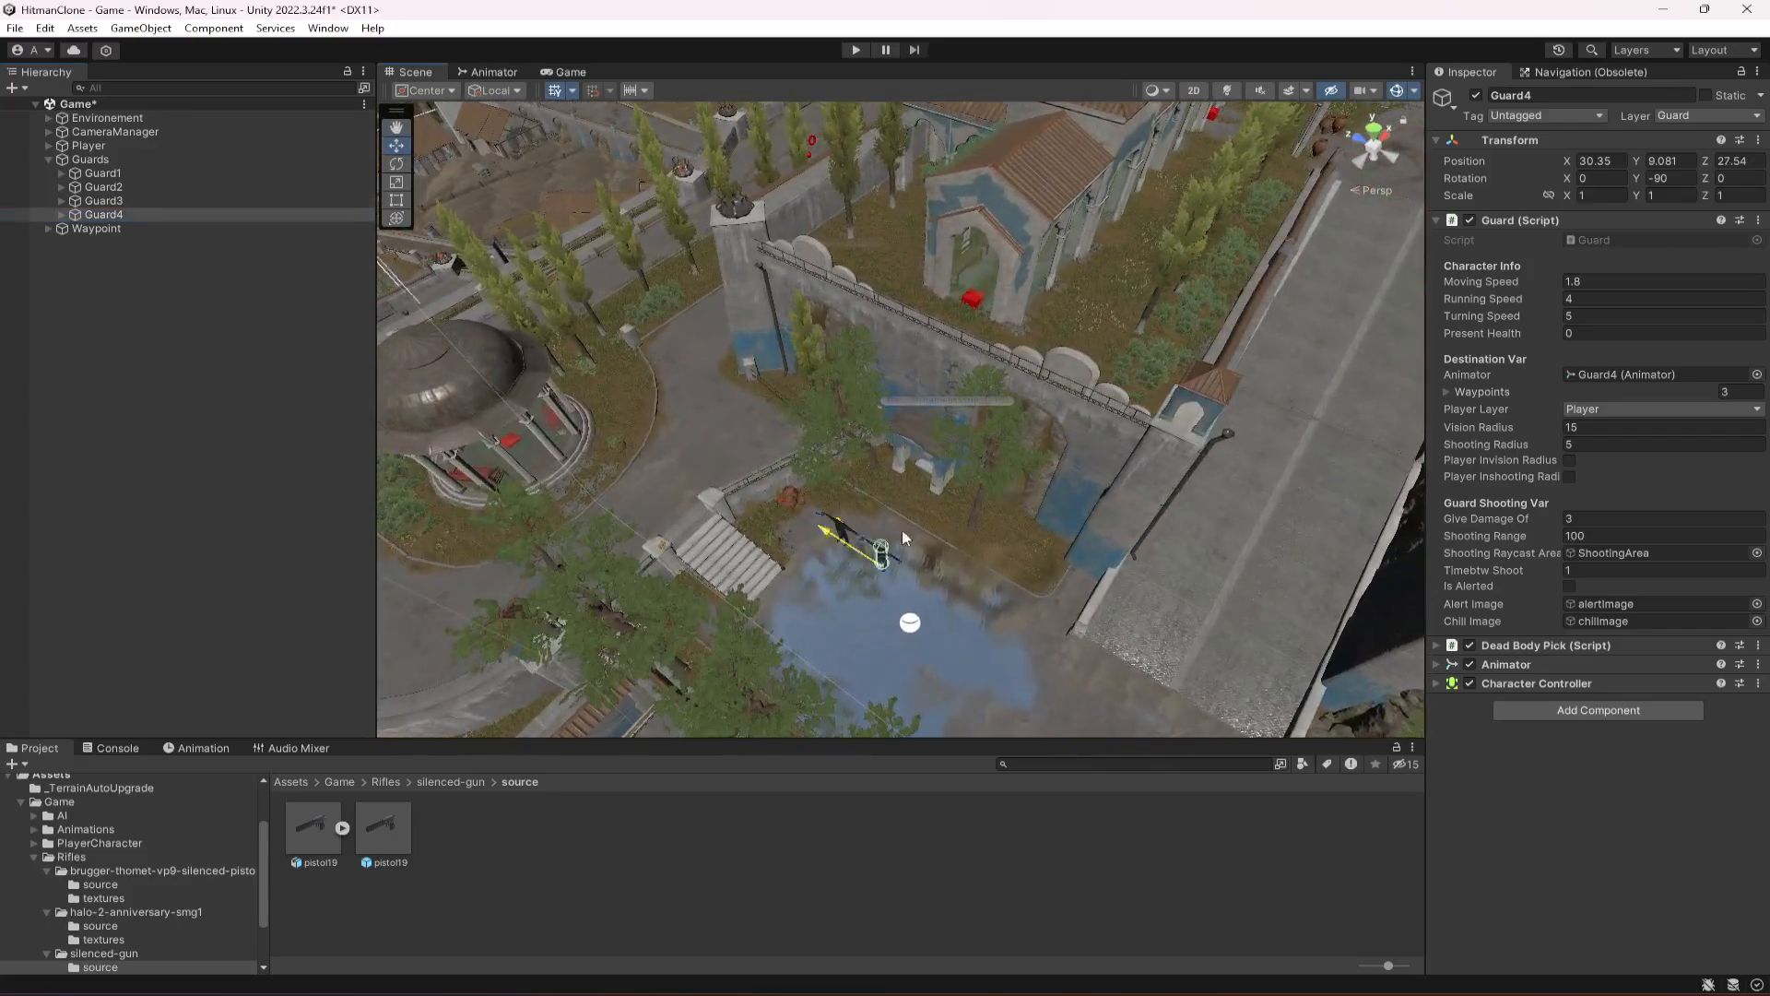
left_click_drag(901, 529, 1148, 588)
right_click_drag(1149, 588, 1167, 541)
left_click_drag(1060, 636, 1063, 378)
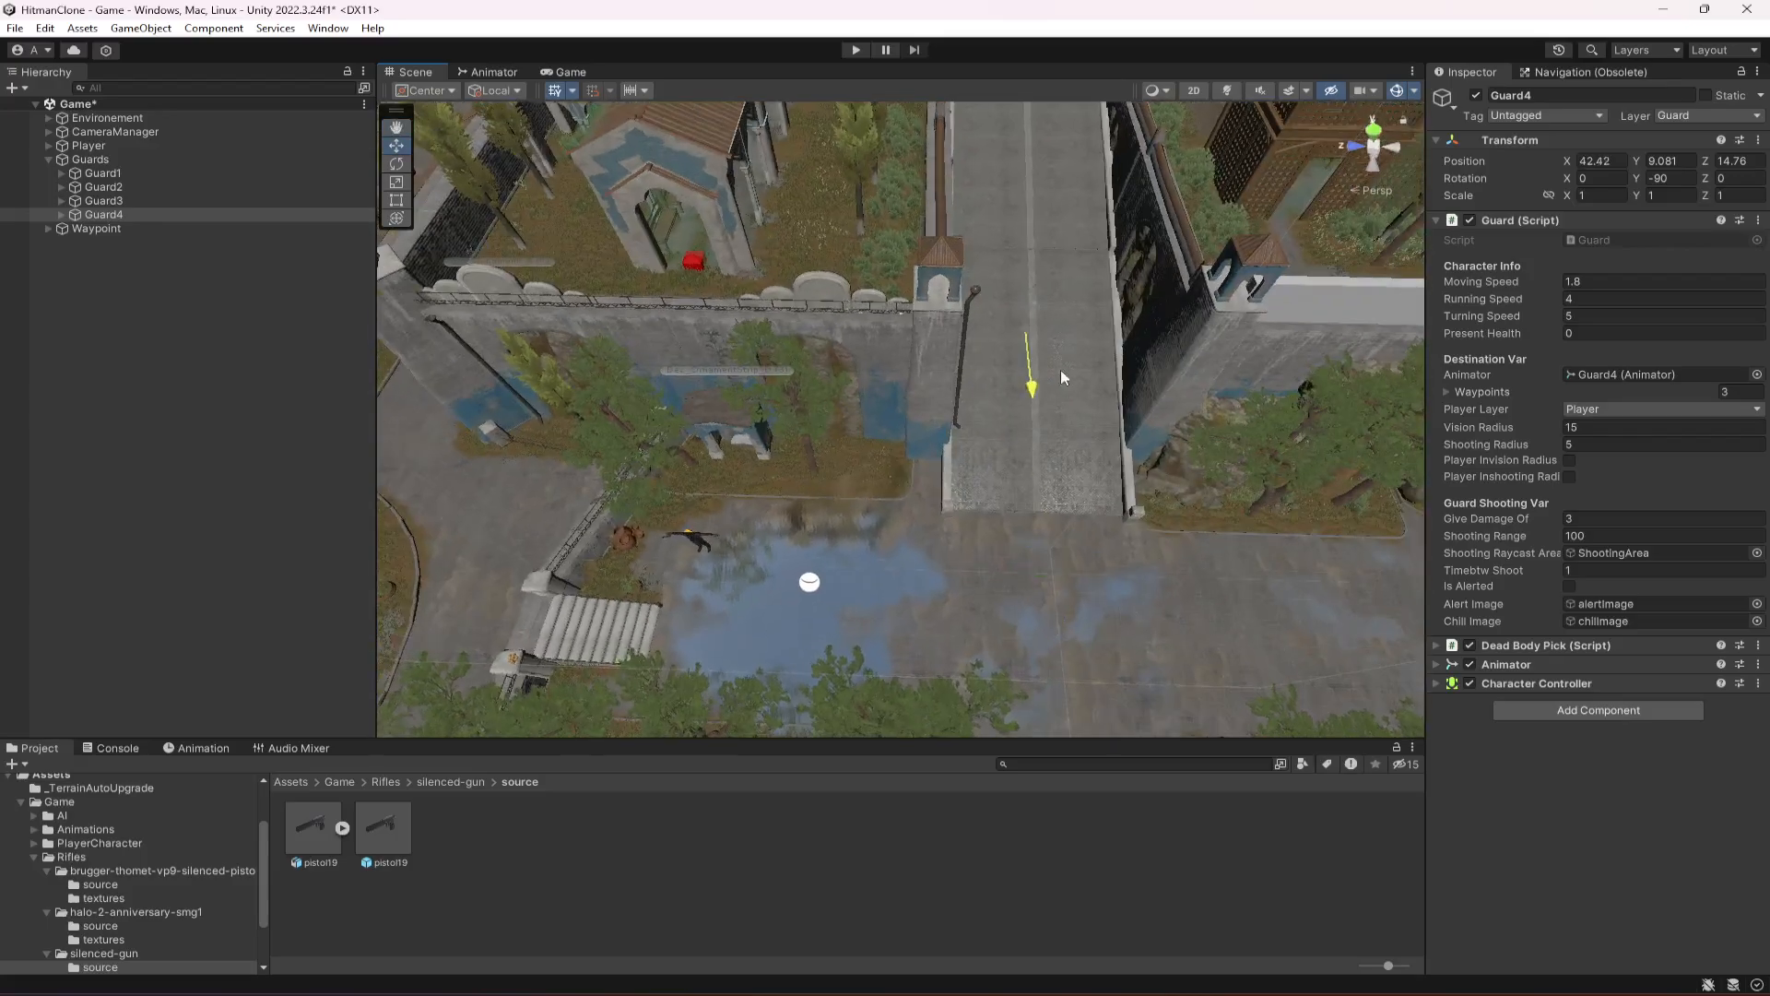
right_click_drag(1019, 413, 1005, 323)
left_click_drag(993, 409, 1014, 257)
left_click(1015, 256)
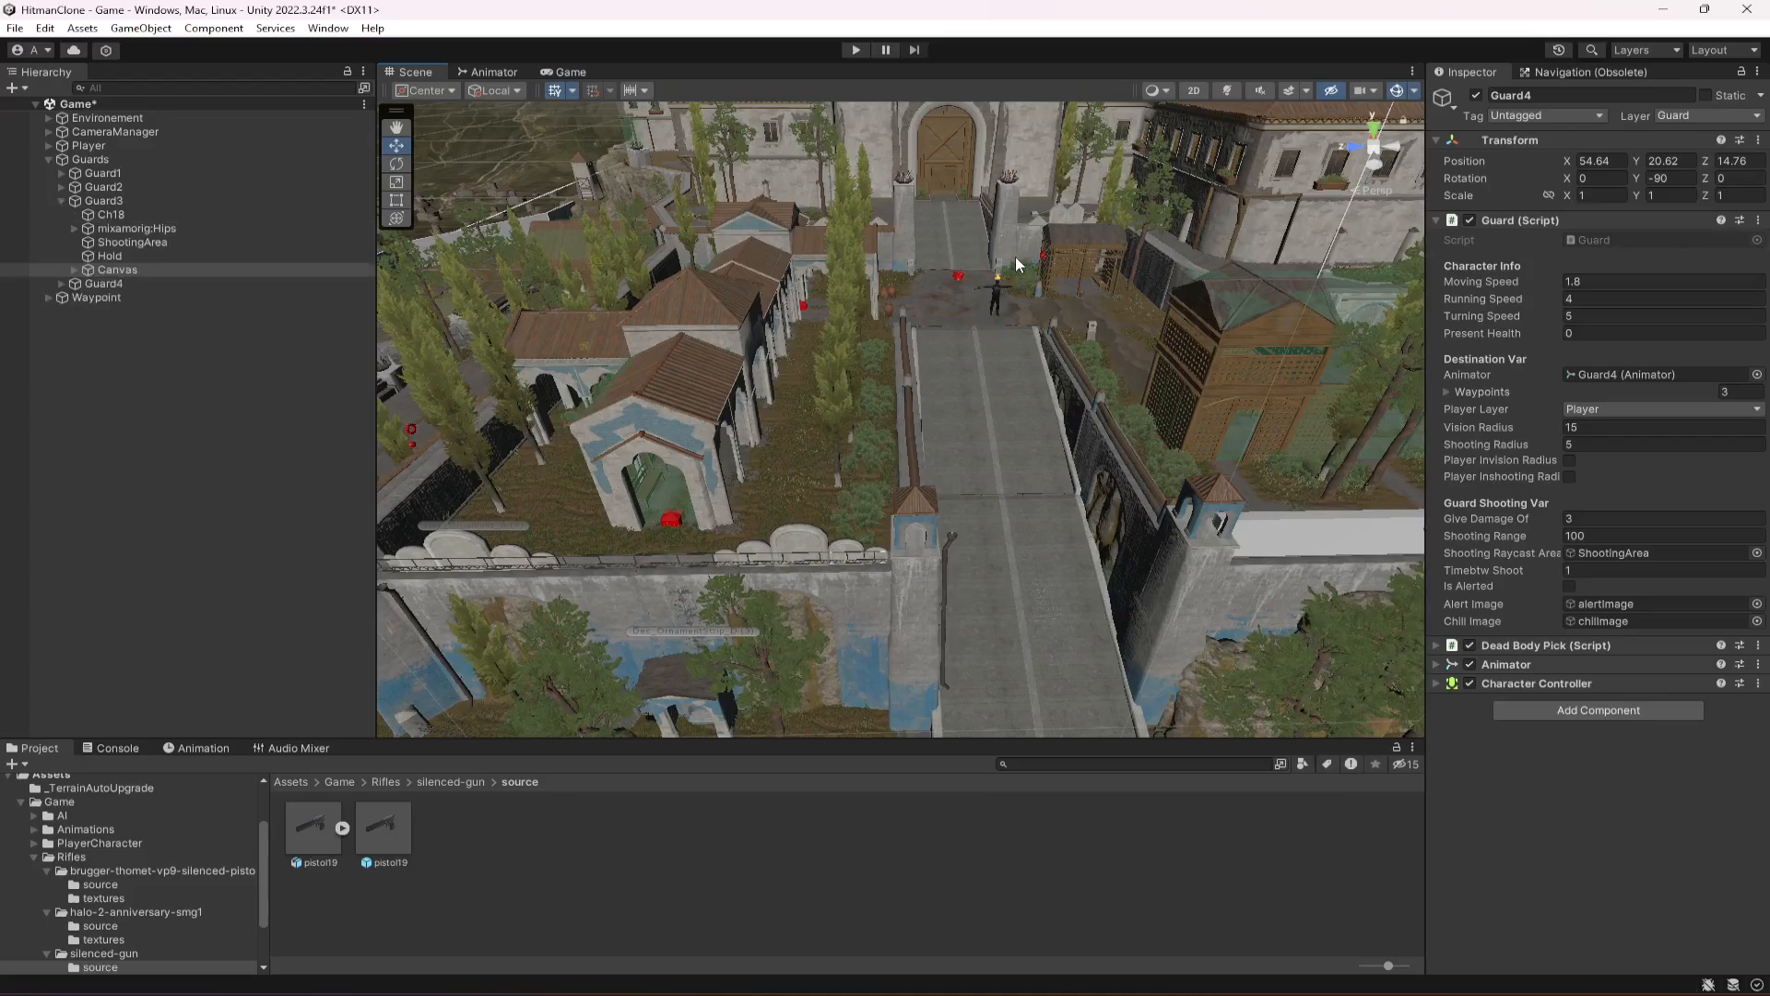
left_click(62, 200)
left_click(98, 201)
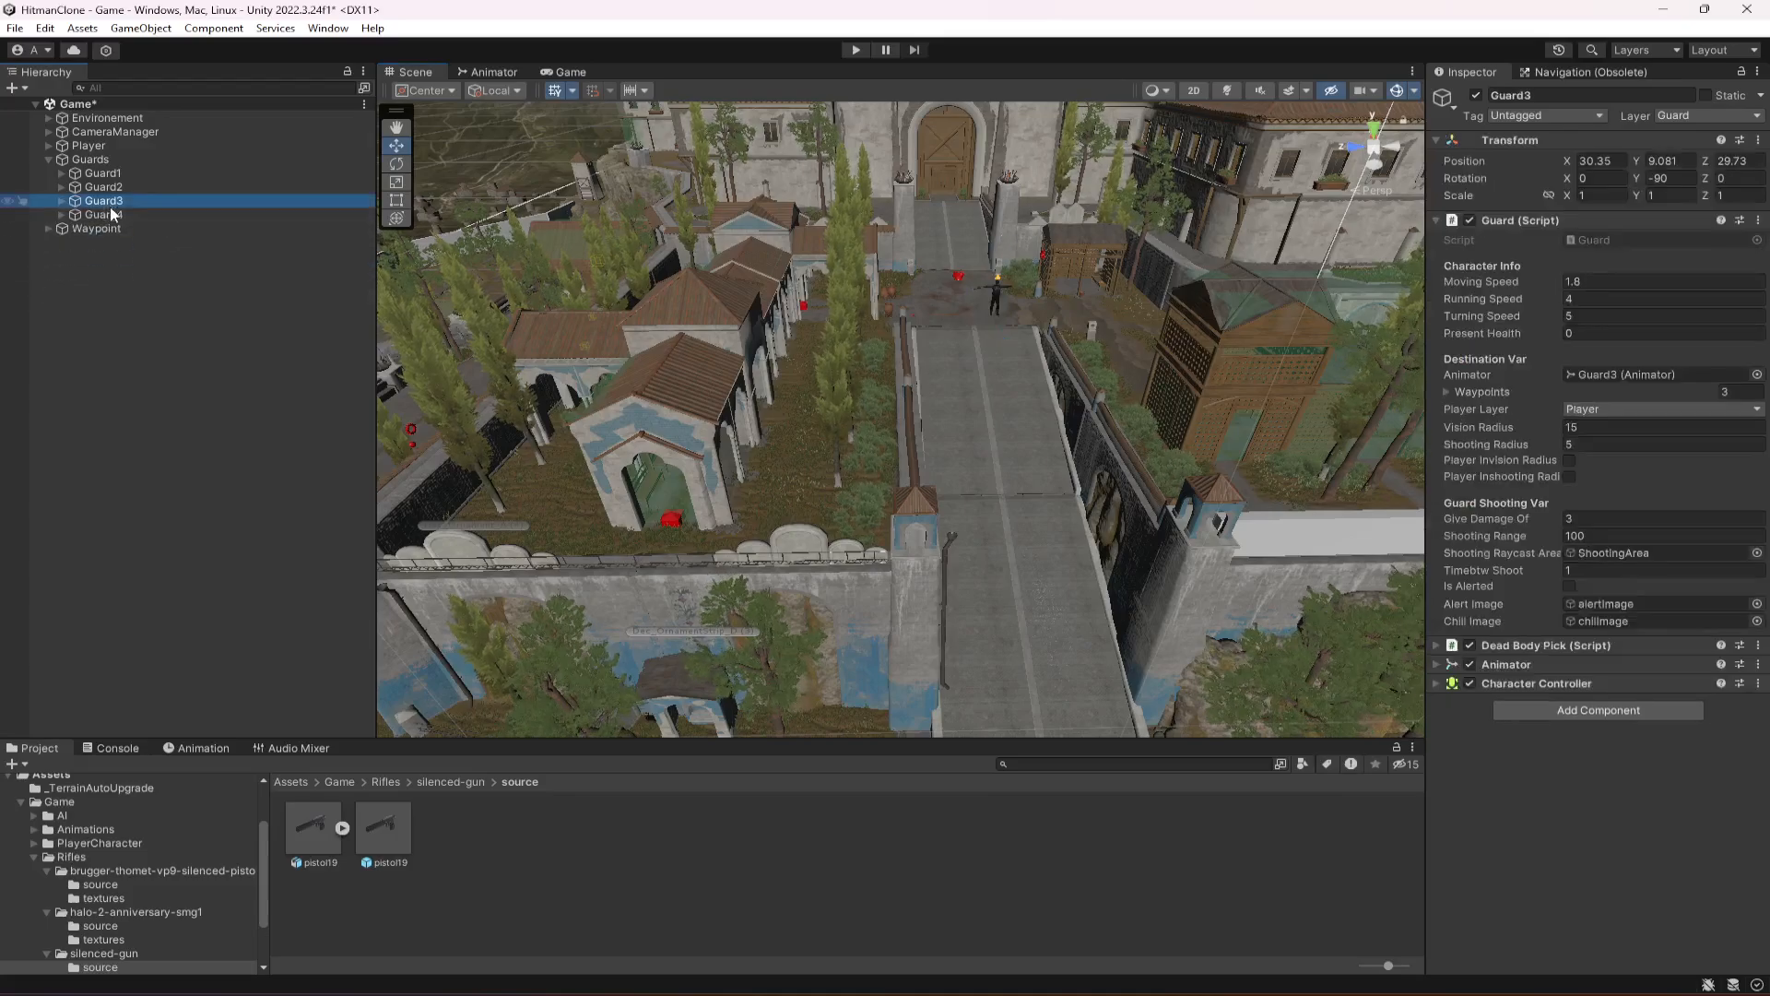
Move Guard4 forward to the foot of the gate ramp and lower it to the ground, at about X 69.7, Y 17.57.
left_click(109, 213)
key("w")
right_click_drag(1007, 415, 1141, 694)
key("a")
left_click_drag(1141, 694, 759, 588)
right_click_drag(760, 588, 958, 490)
key("w")
left_click_drag(953, 403, 999, 498)
right_click_drag(999, 498, 1037, 568)
scroll(1042, 494, "up", 3)
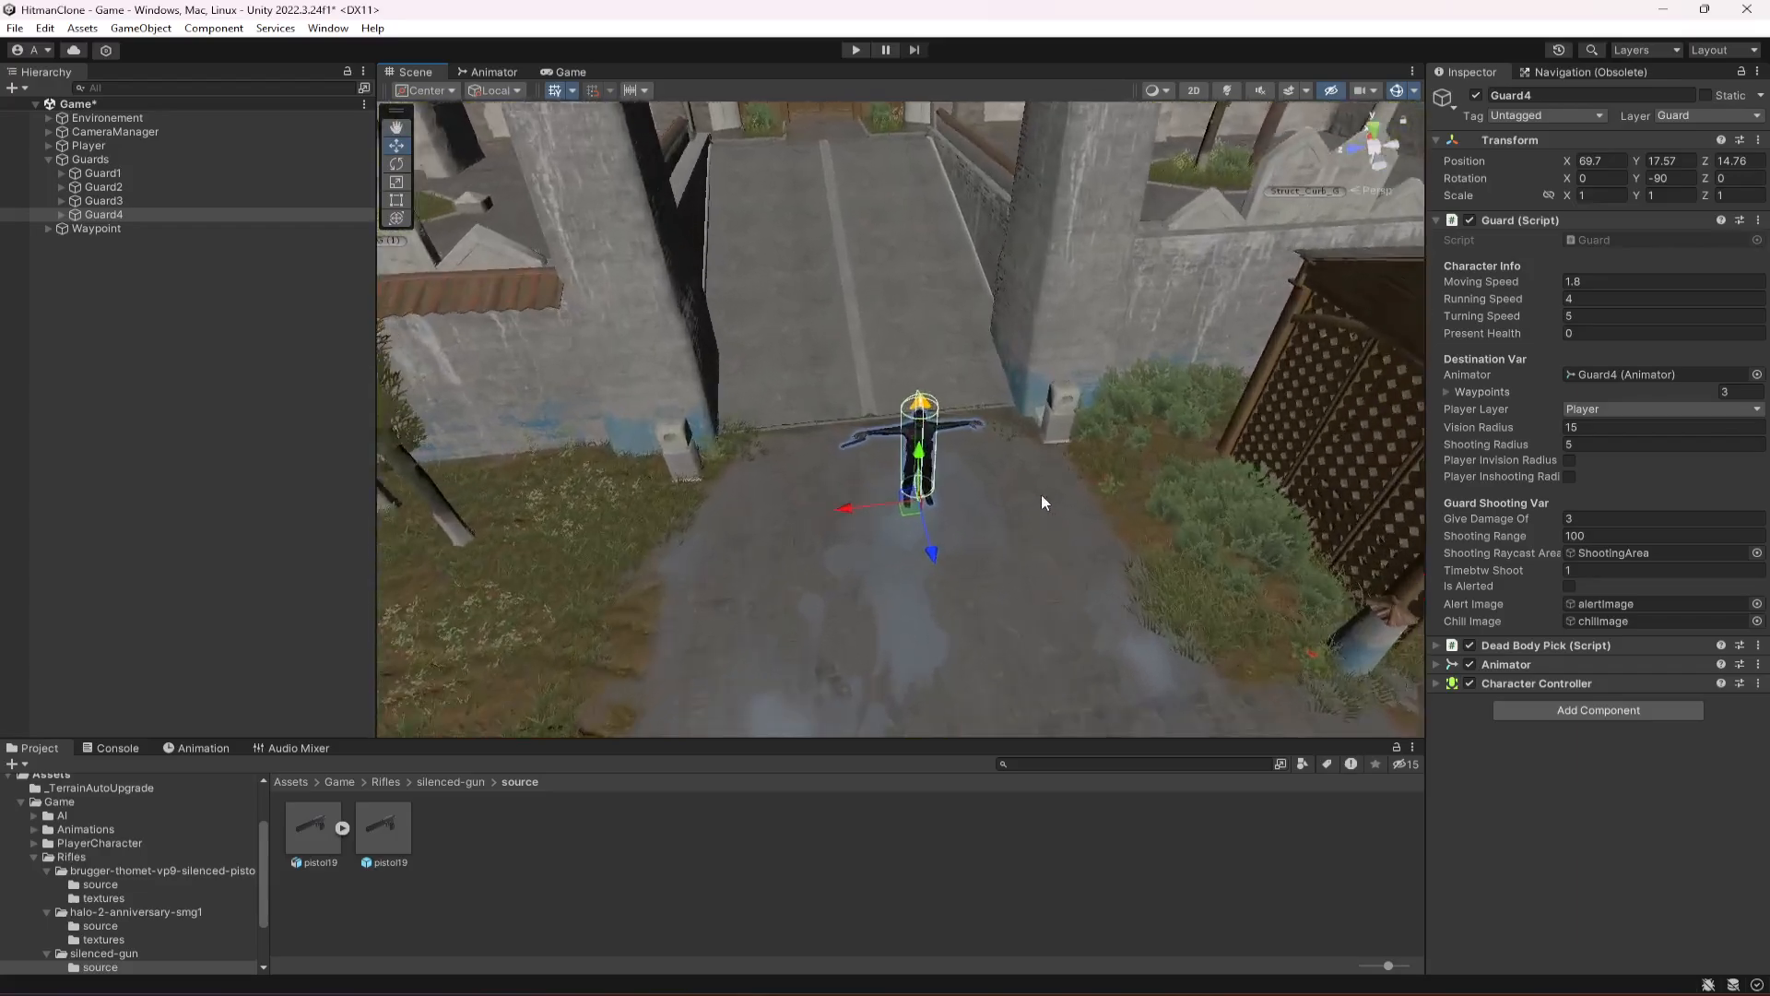
Fine-tune Guard4's height to about Y 17.559 and shift it to one side of the gate ramp, at about Z 18.54.
right_click_drag(1042, 494, 992, 440)
scroll(993, 441, "down", 3)
left_click_drag(921, 391, 937, 402)
scroll(933, 405, "down", 3)
left_click_drag(849, 437, 522, 487)
Empty Guard4's Waypoints list by setting its size to 0.
right_click_drag(876, 572, 922, 573)
key("s")
key("s")
key("a")
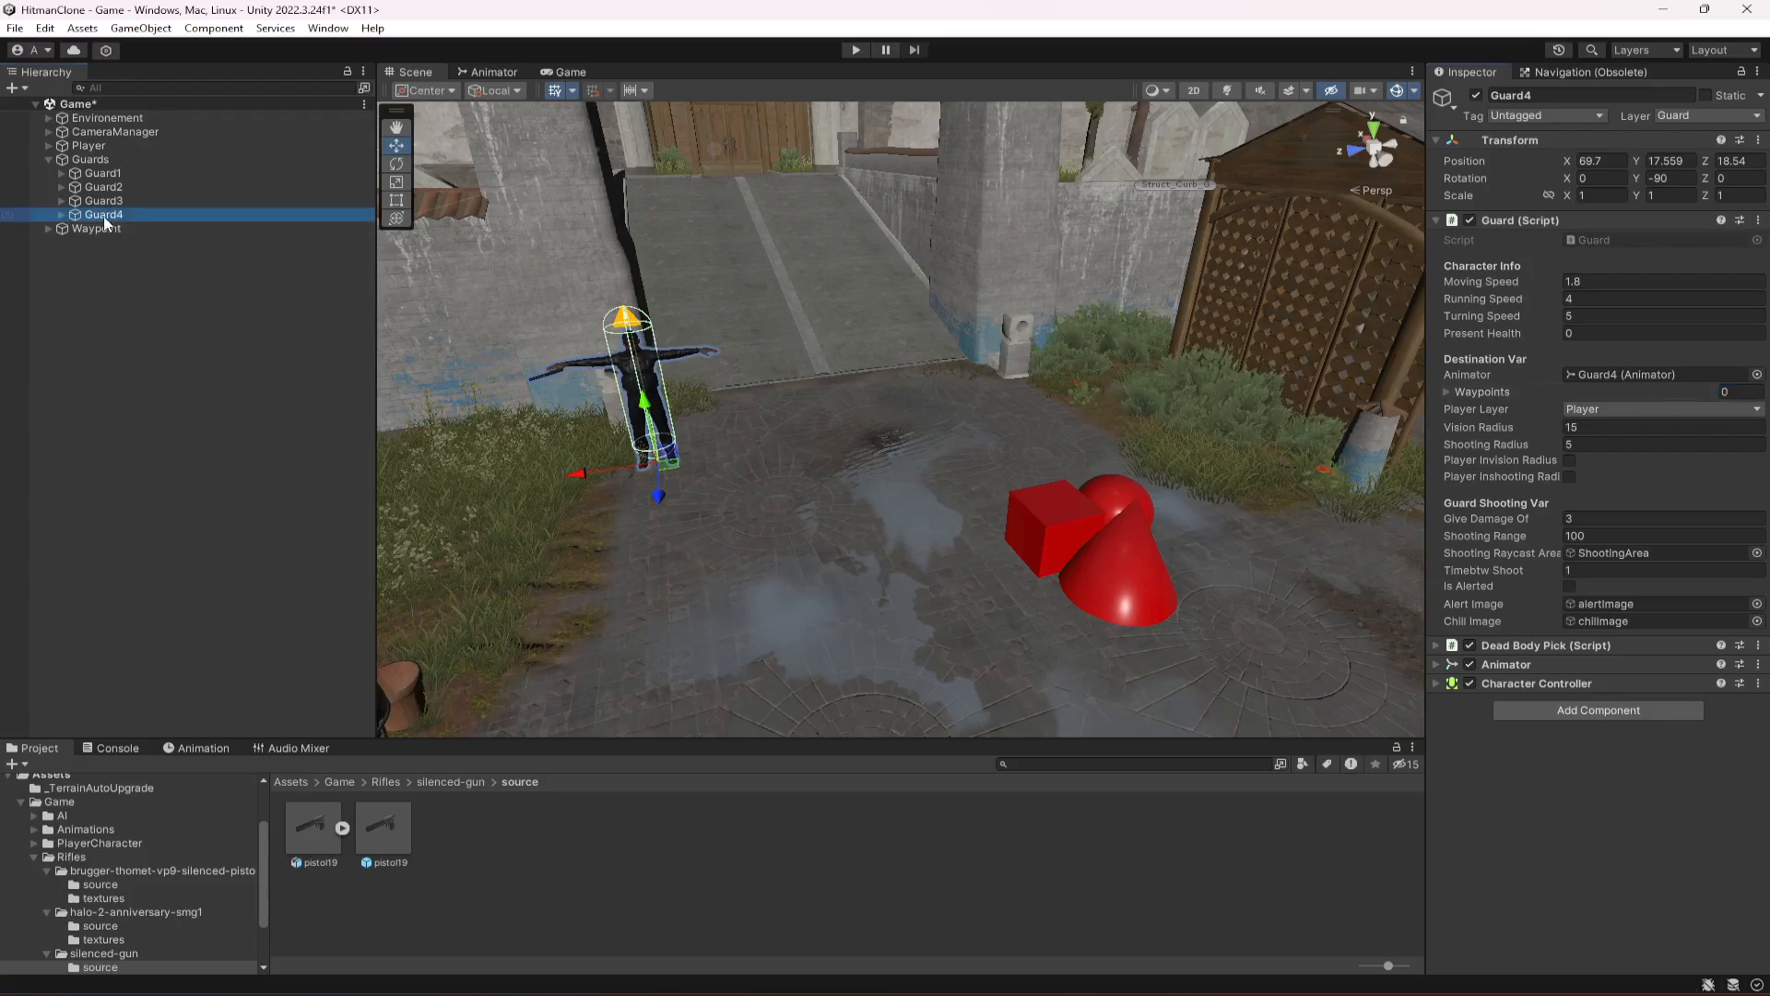
Duplicate Guard4 inside Guards and rename the copy Guard5.
right_click_drag(626, 393, 1050, 465)
key("a")
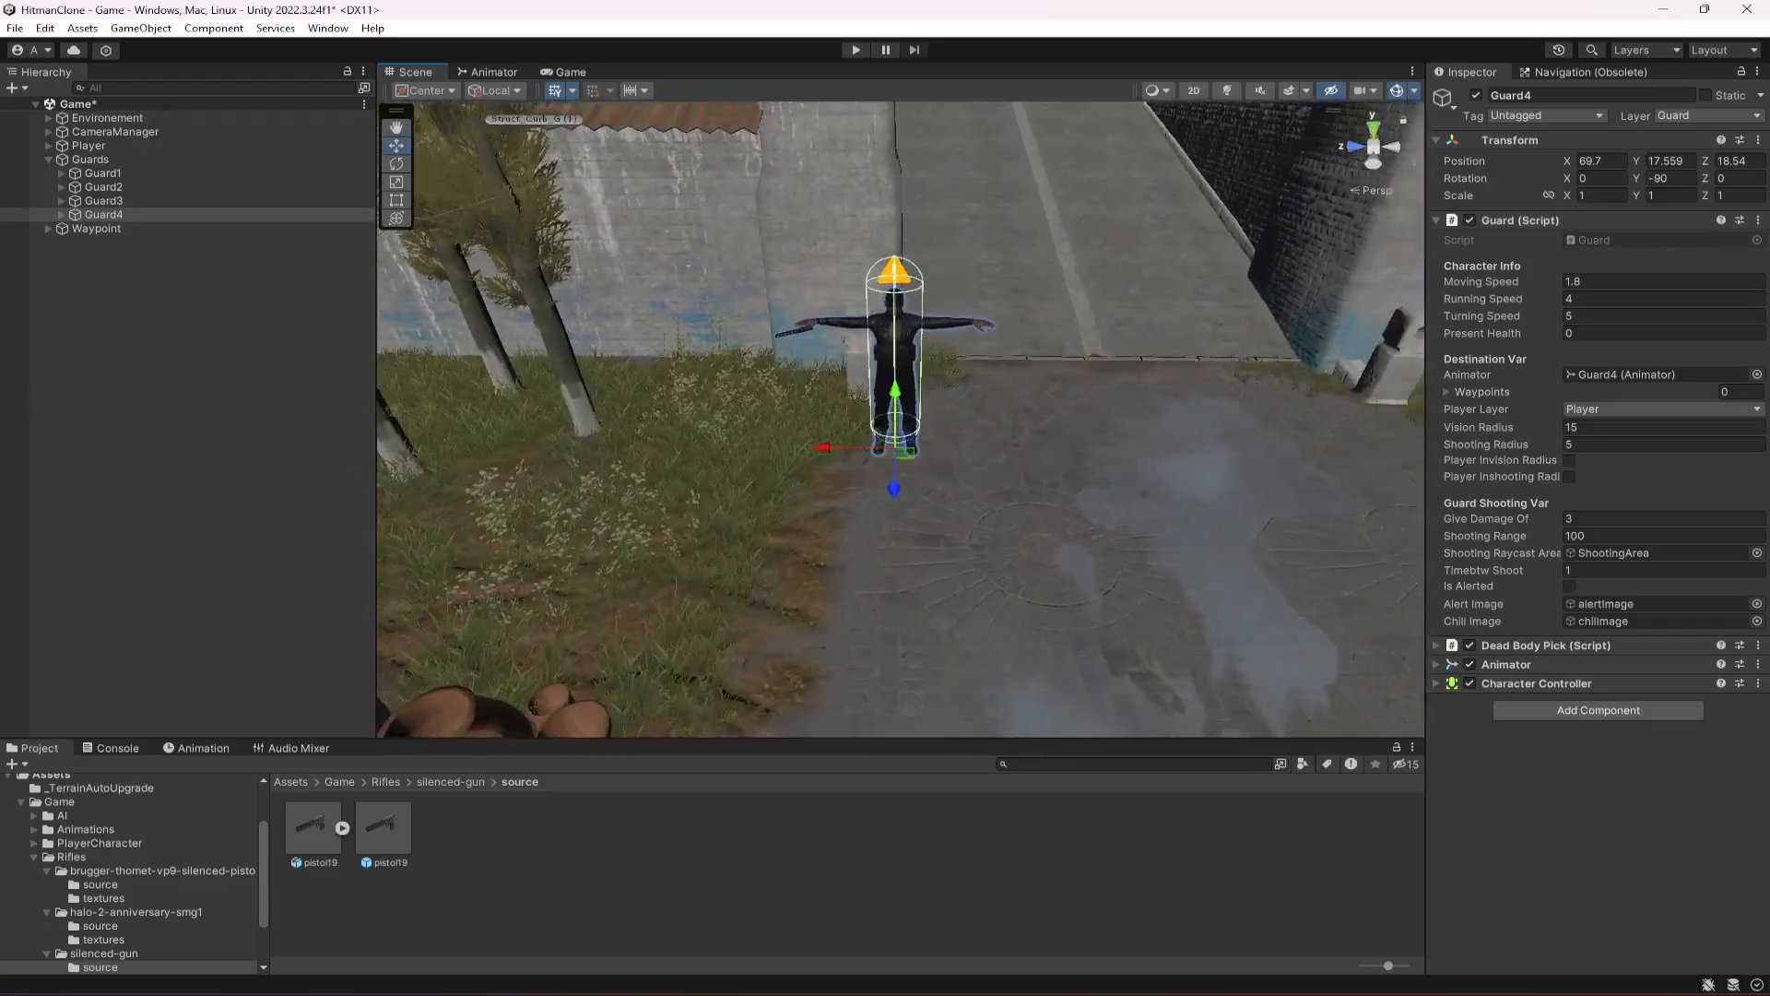
left_click(149, 214)
key("ctrl+d")
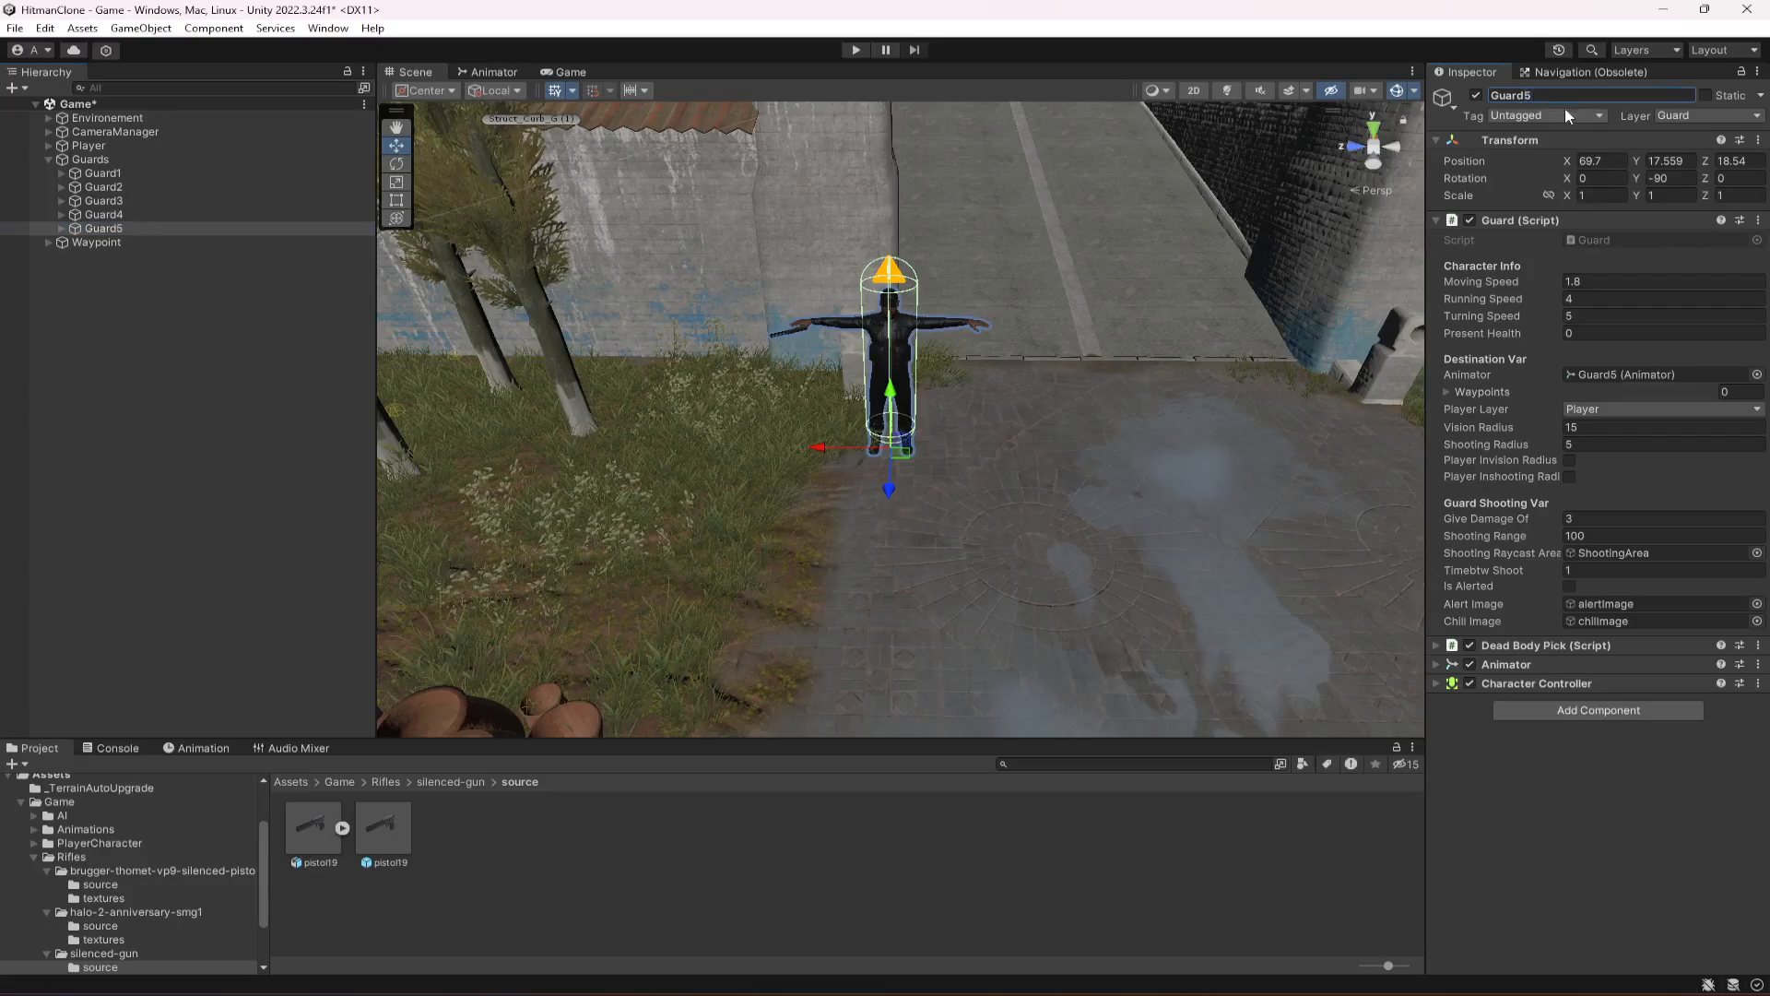
Move Guard5 across to the opposite side of the gate ramp, to about Z 12.61.
left_click(123, 228)
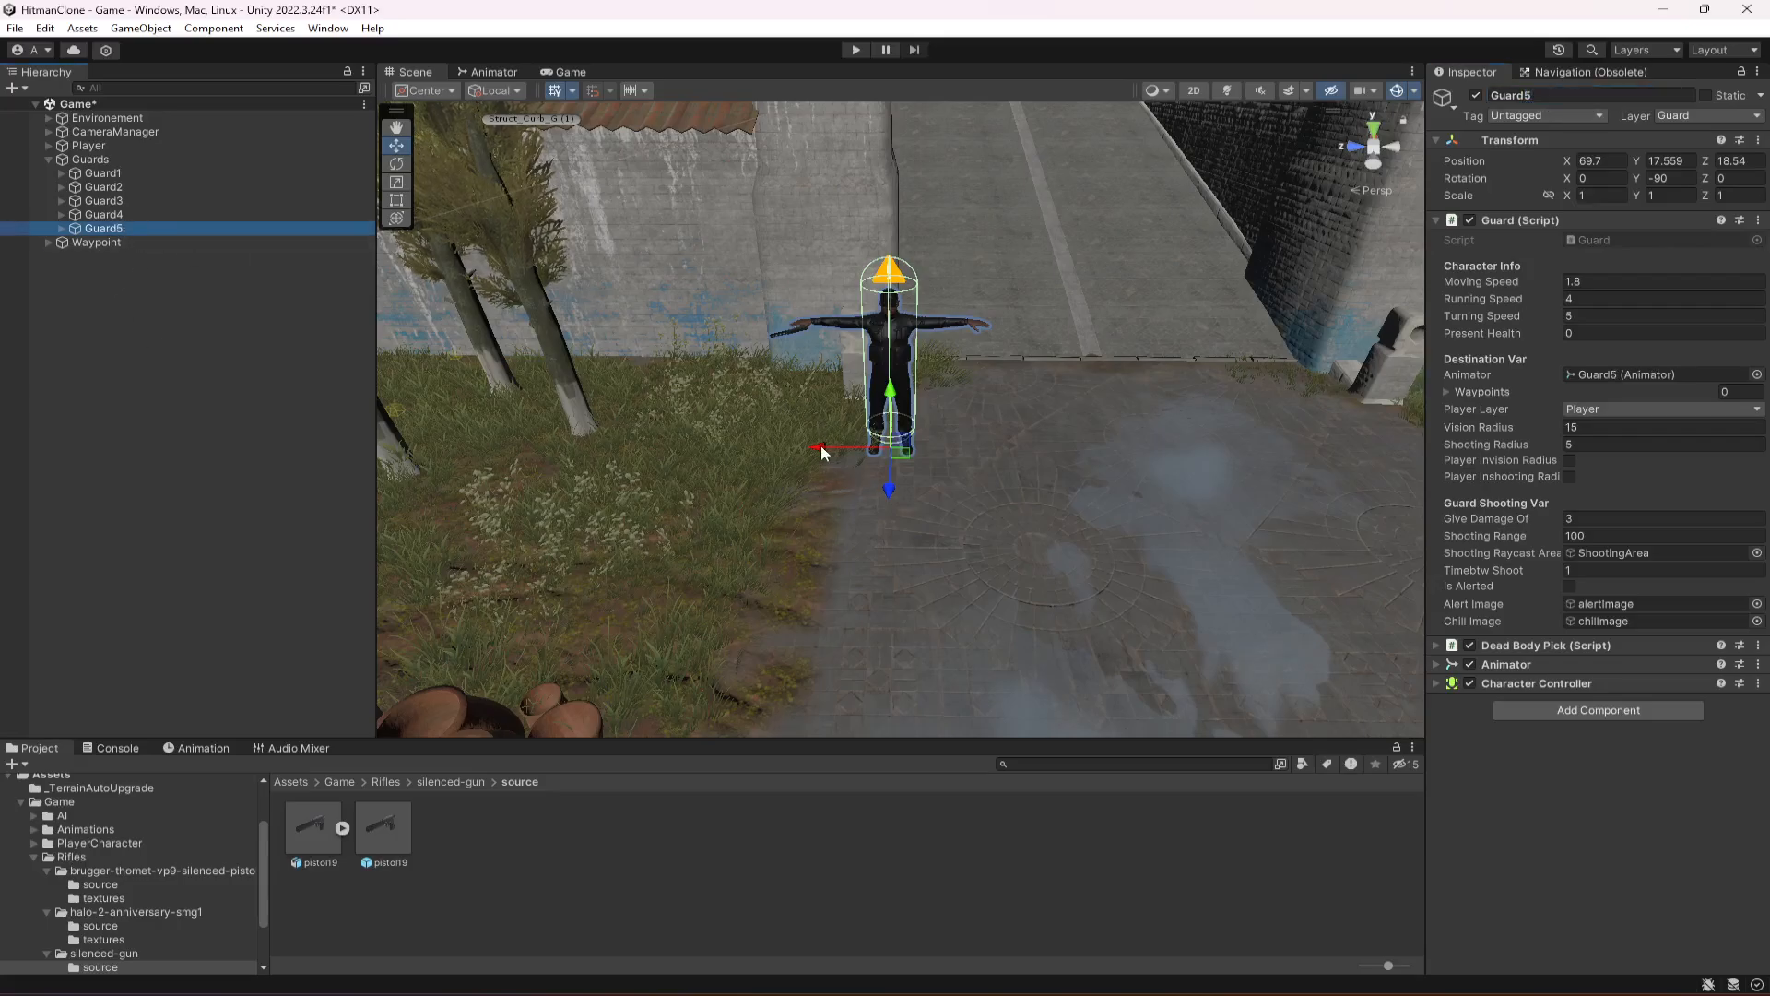
left_click_drag(823, 452, 1327, 457)
right_click_drag(1017, 501, 1137, 488)
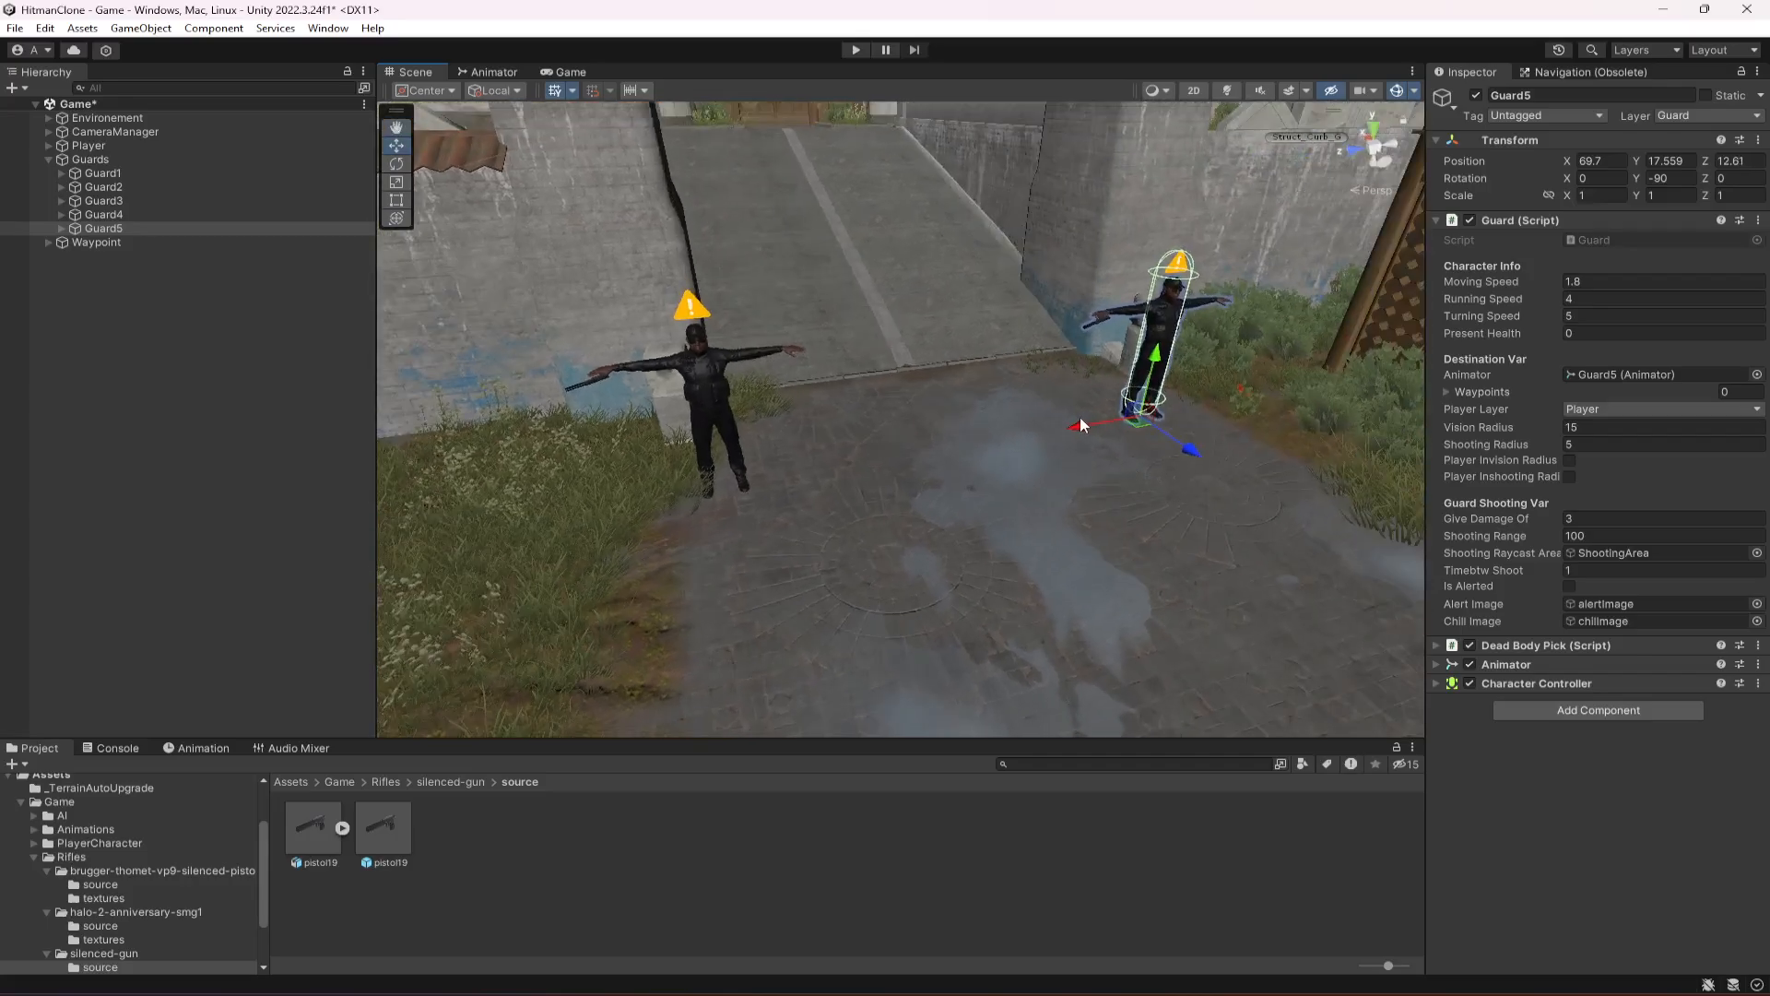
Shift Guard5 outward to about Z 12.03 and move Guard4 and Guard5 together away from the ramp to about X 68.47.
left_click_drag(1080, 425, 1113, 429)
left_click(142, 216, "ctrl")
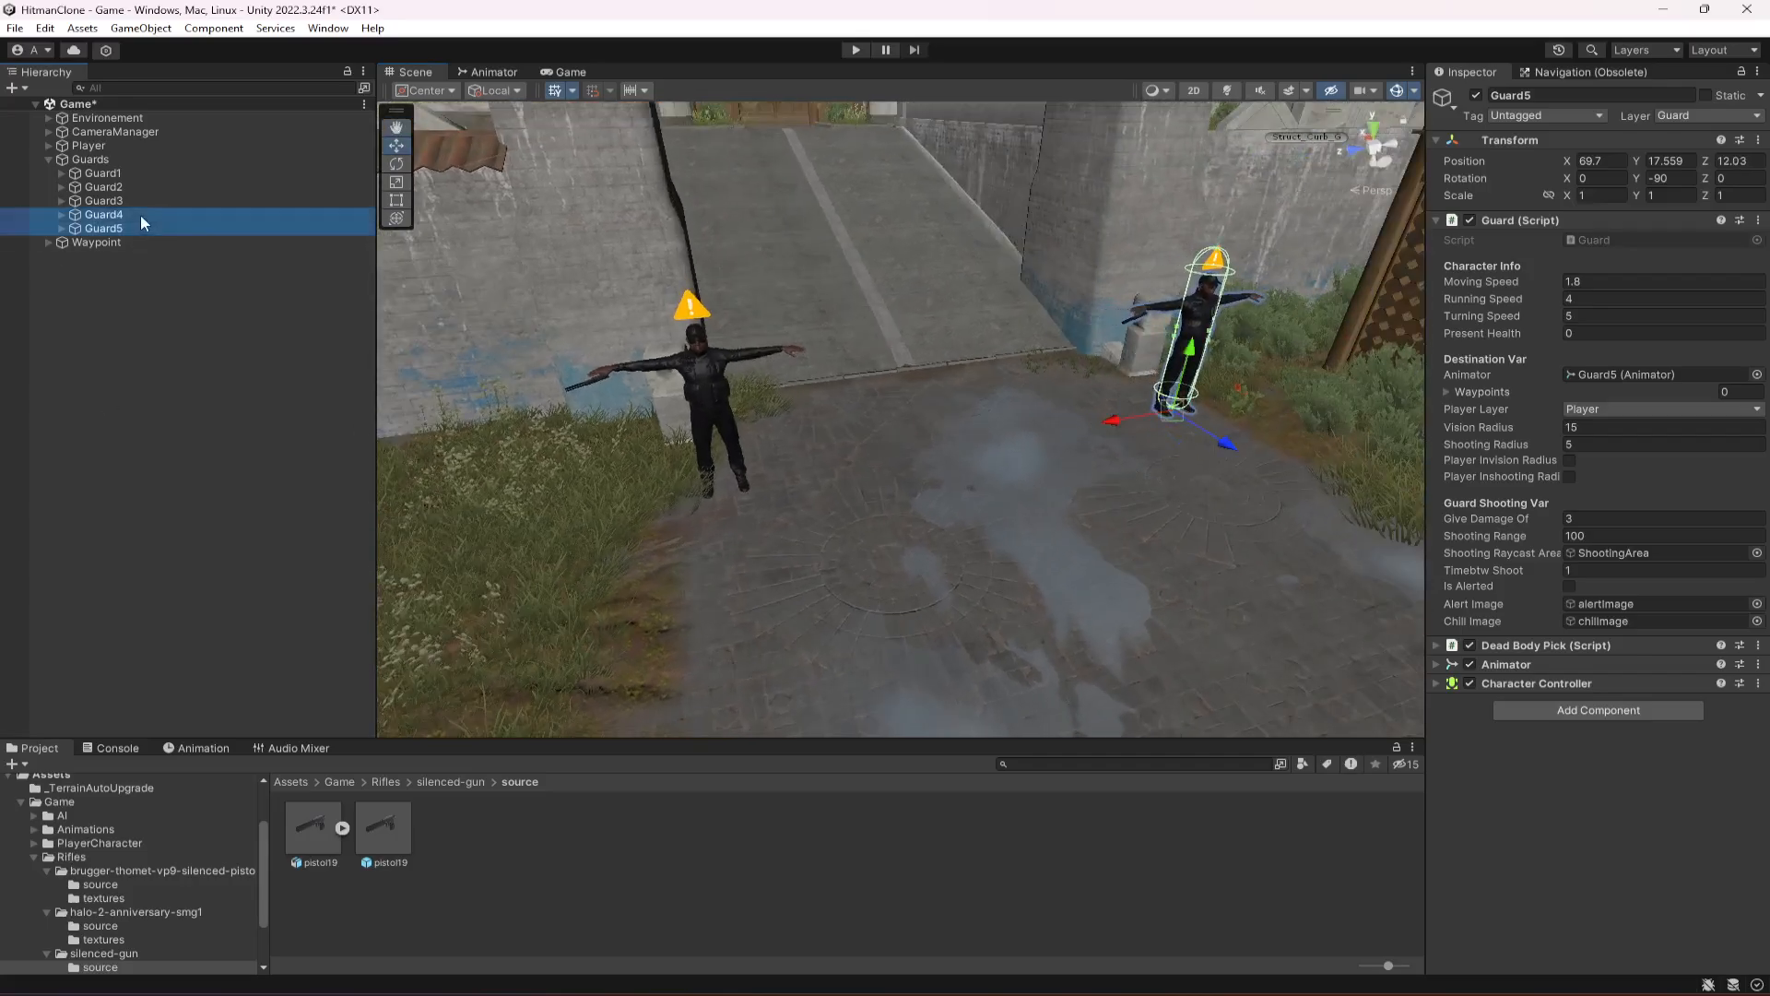
left_click_drag(1005, 486, 1045, 544)
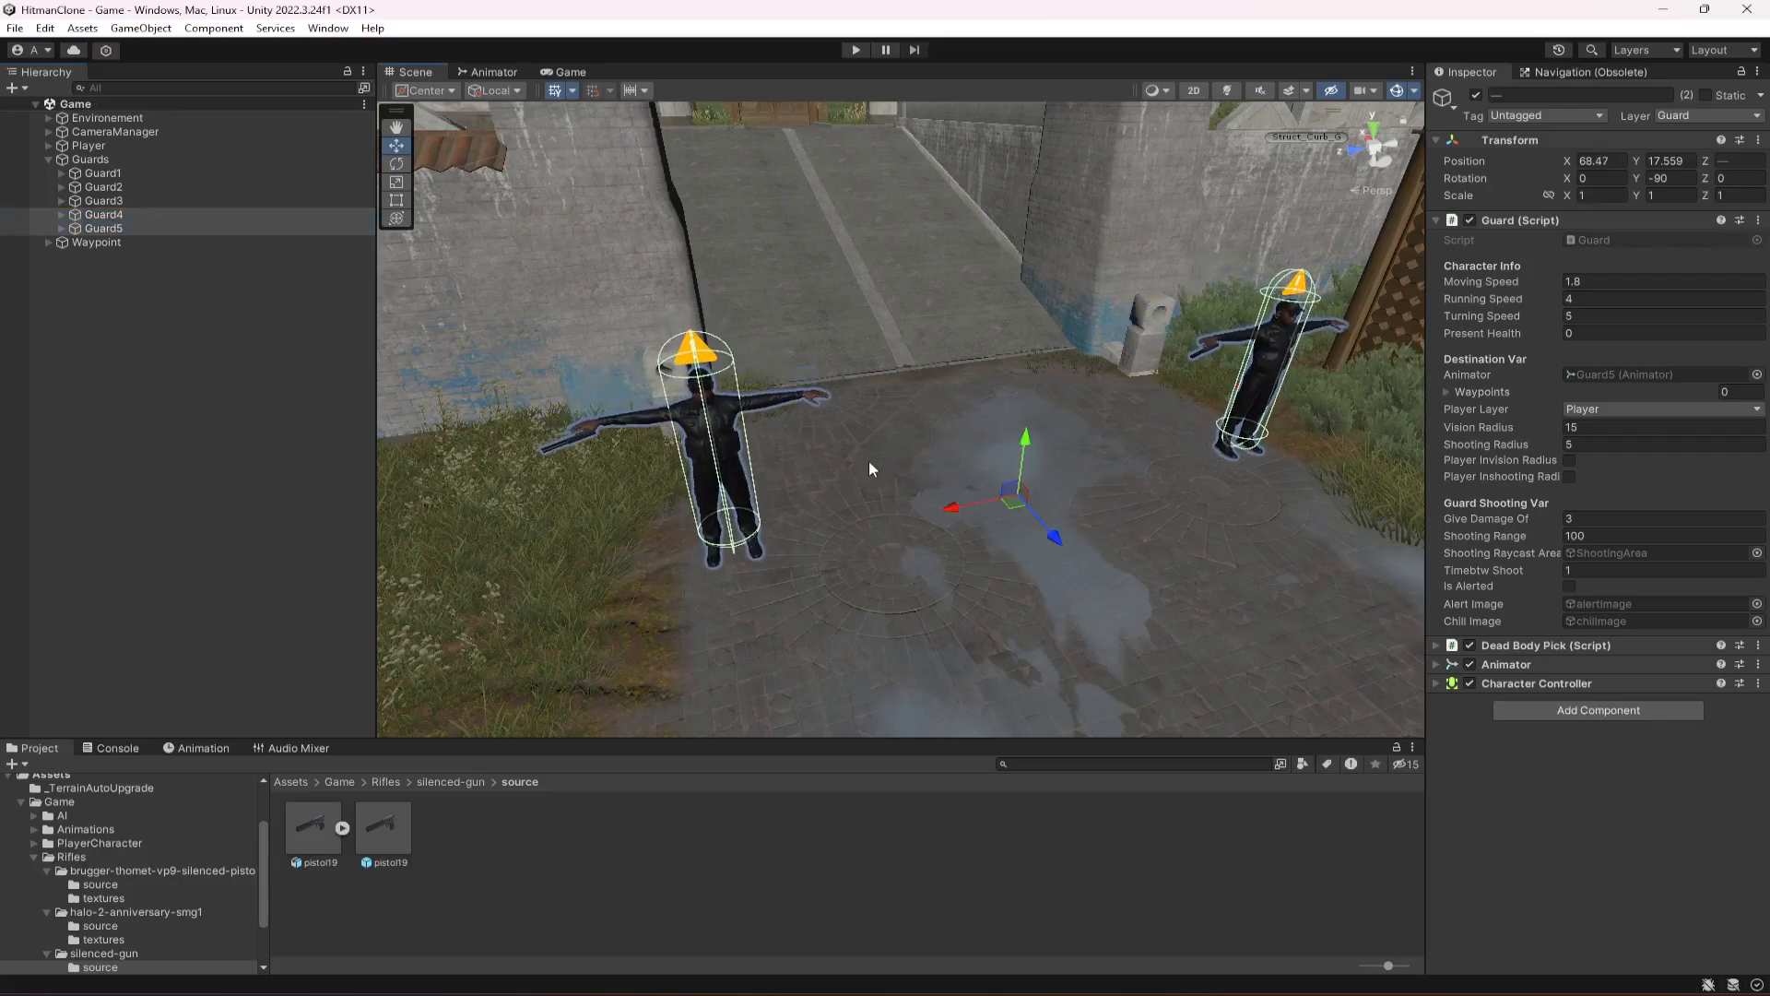
Examine the area beyond the gate up to the domed cathedral's front door and bonfires as a place for more guards.
right_click_drag(831, 489, 809, 329)
scroll(835, 397, "up", 3)
middle_click_drag(842, 415, 877, 496)
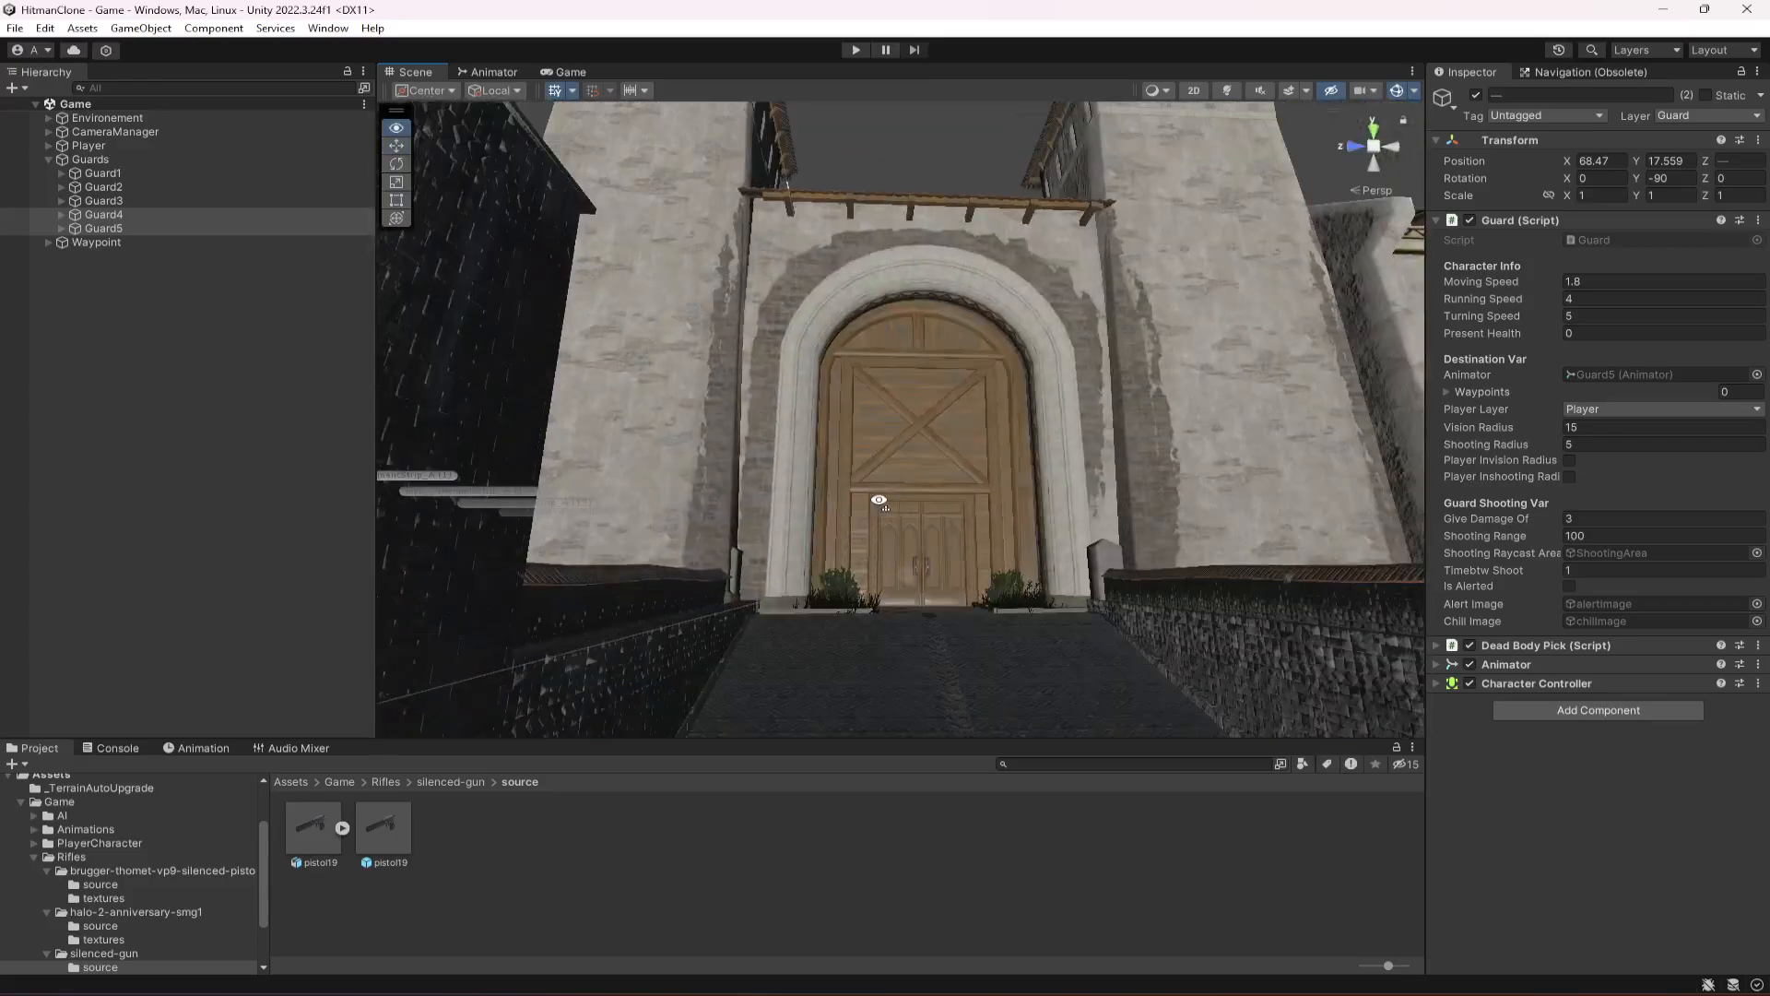
scroll(884, 557, "up", 2)
scroll(884, 557, "up", 6)
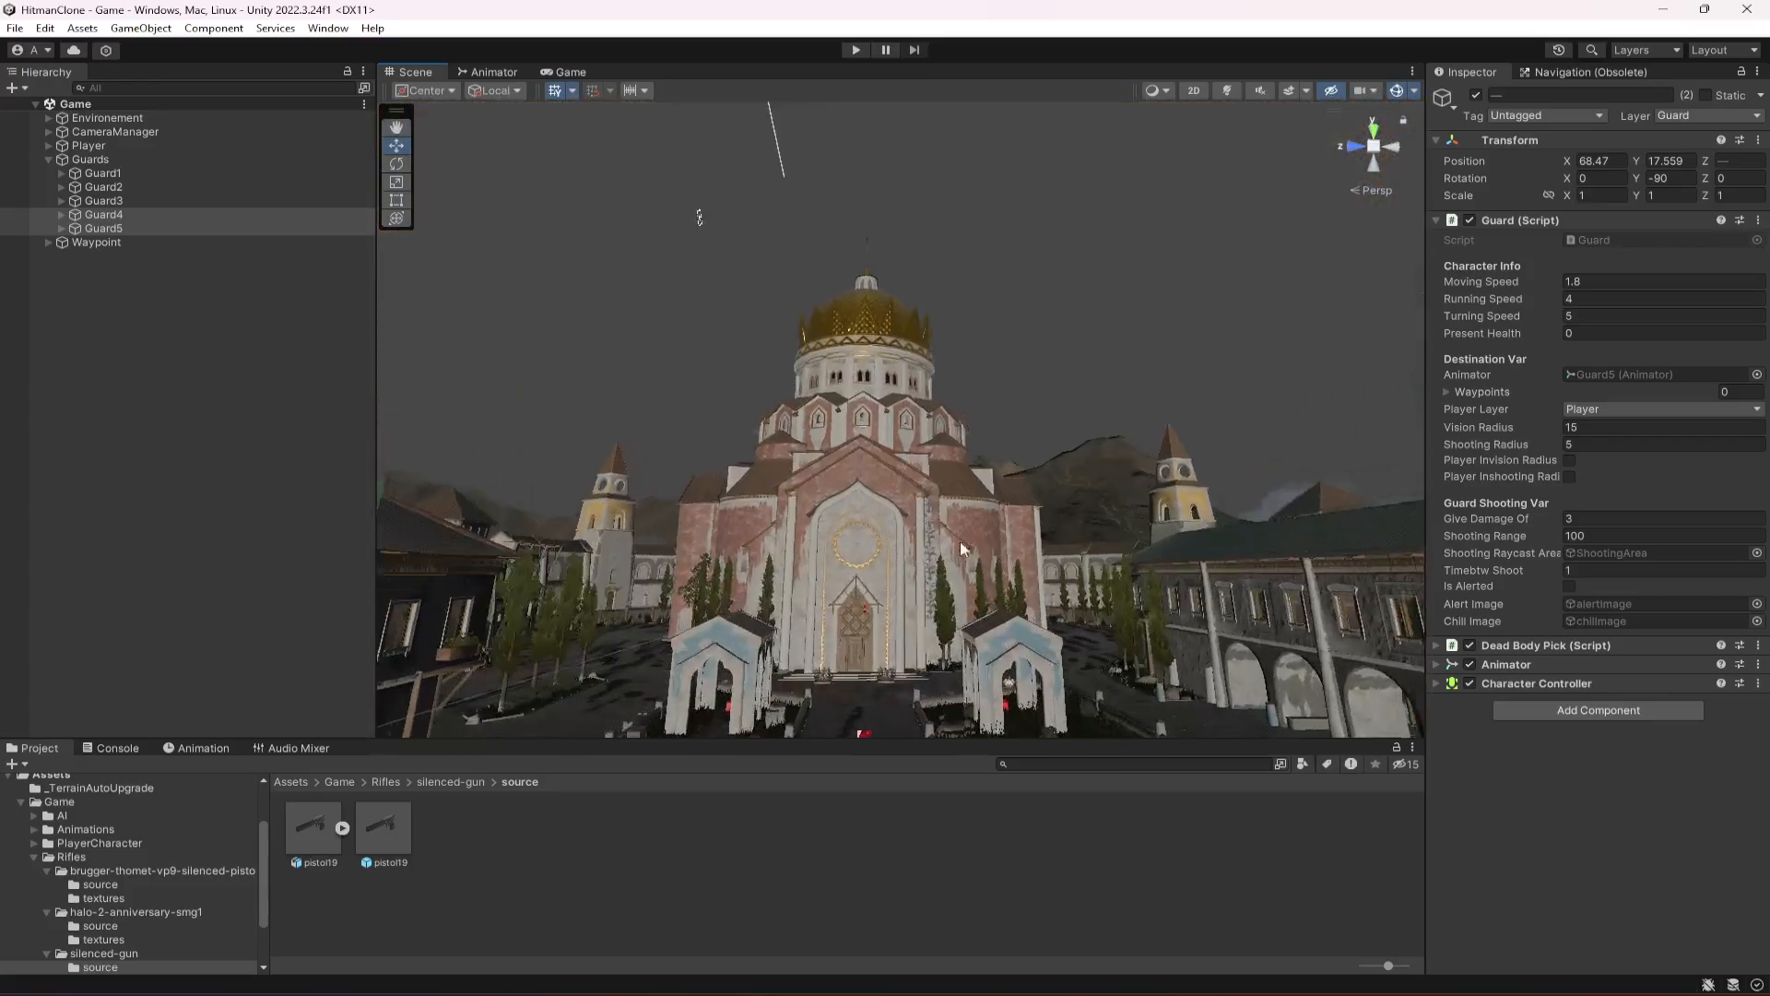
right_click_drag(960, 540, 893, 691)
scroll(935, 583, "up", 10)
scroll(931, 561, "up", 3)
scroll(894, 559, "up", 3)
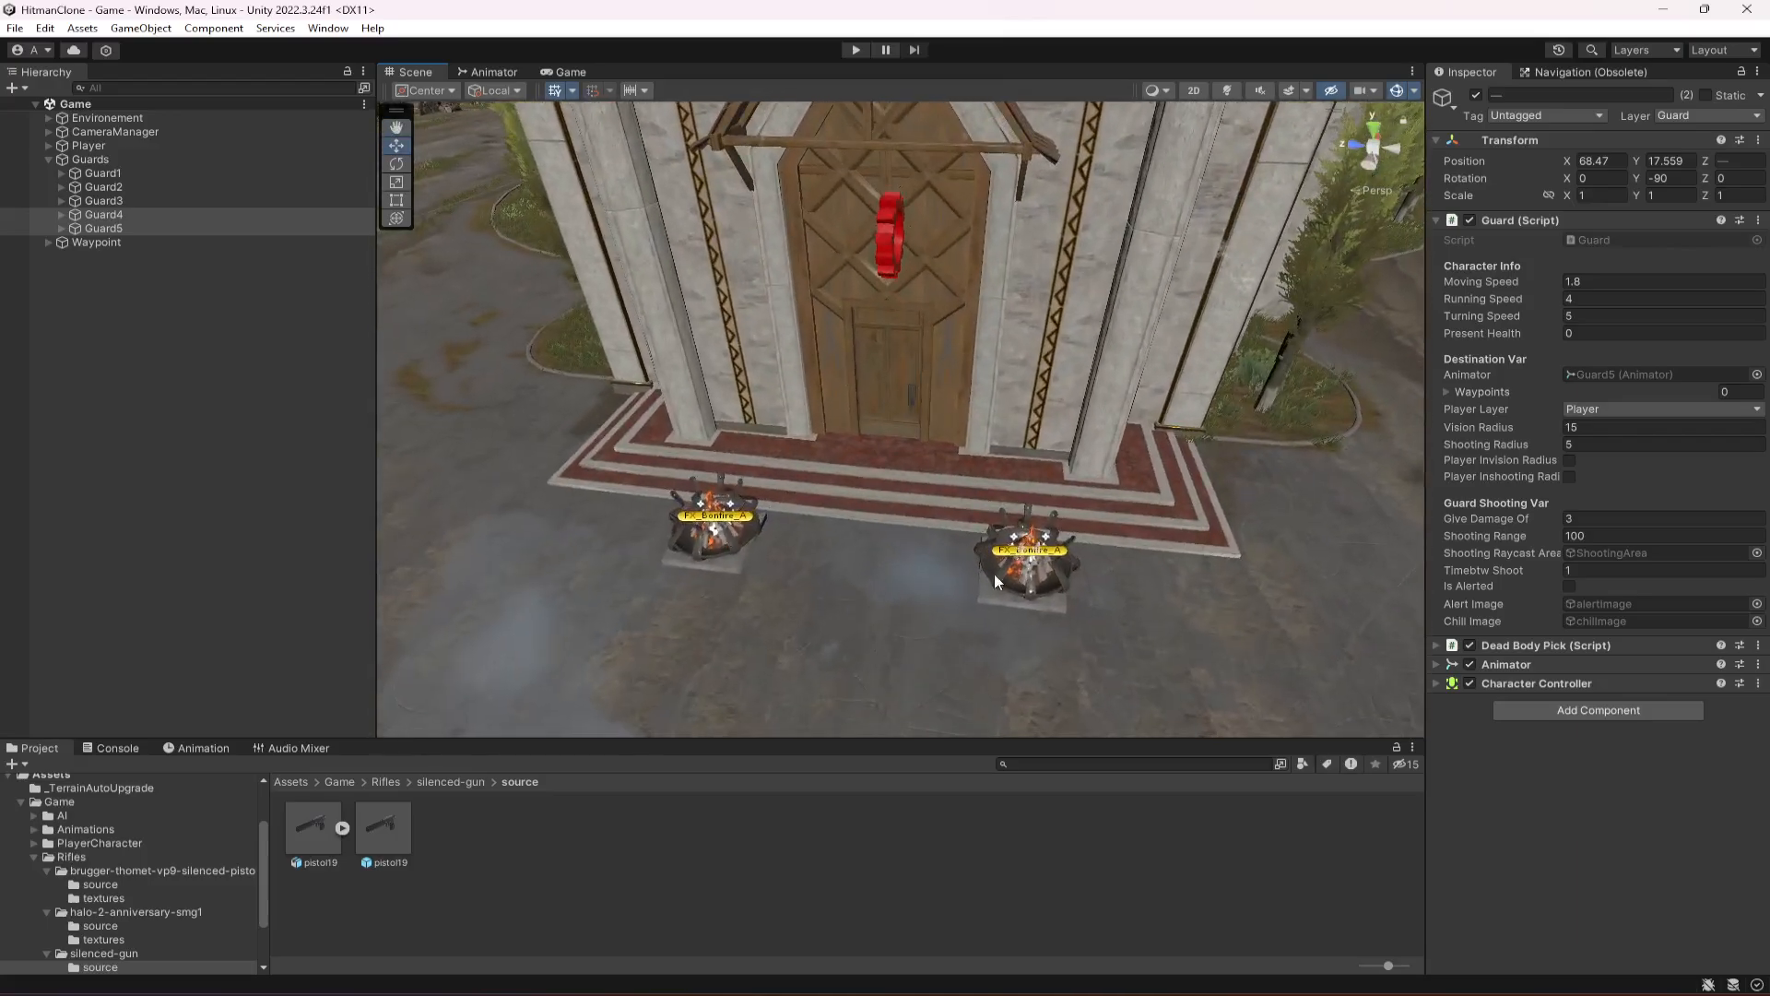
right_click_drag(944, 483, 1177, 347)
scroll(953, 537, "down", 4)
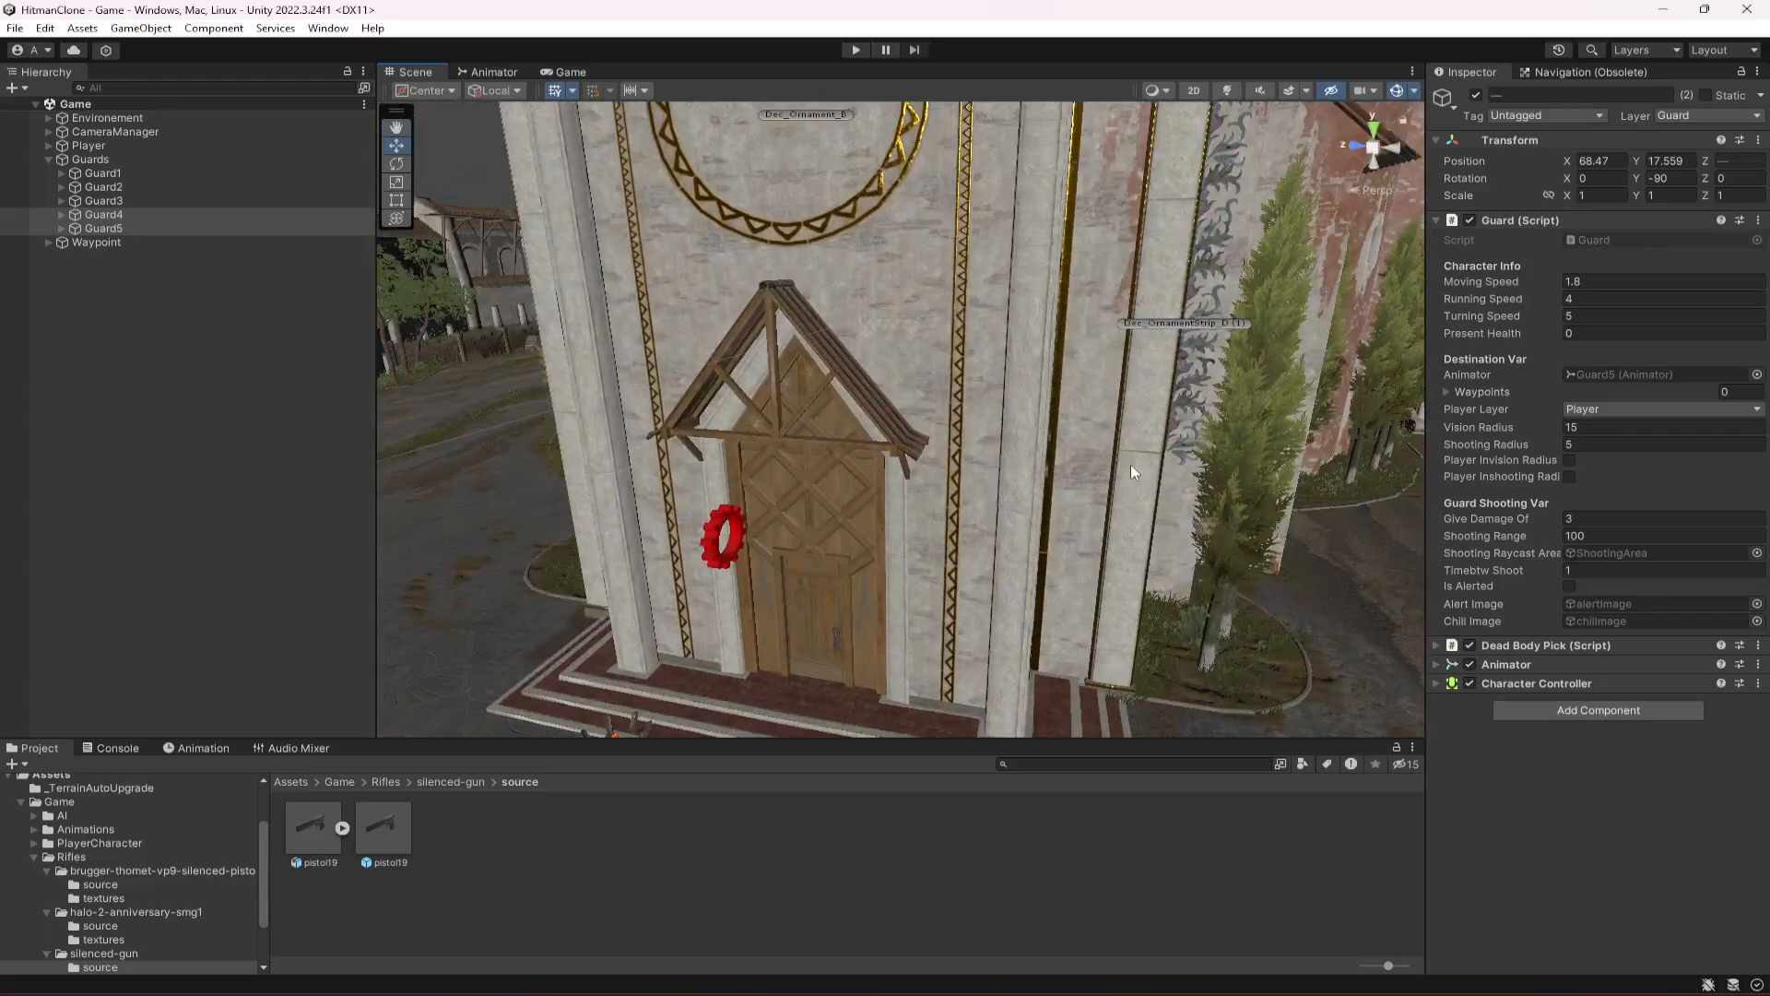
Examine the cathedral's interior hall and the courtyard between its entrance and the gate.
scroll(1011, 529, "up", 4)
scroll(1010, 530, "up", 5)
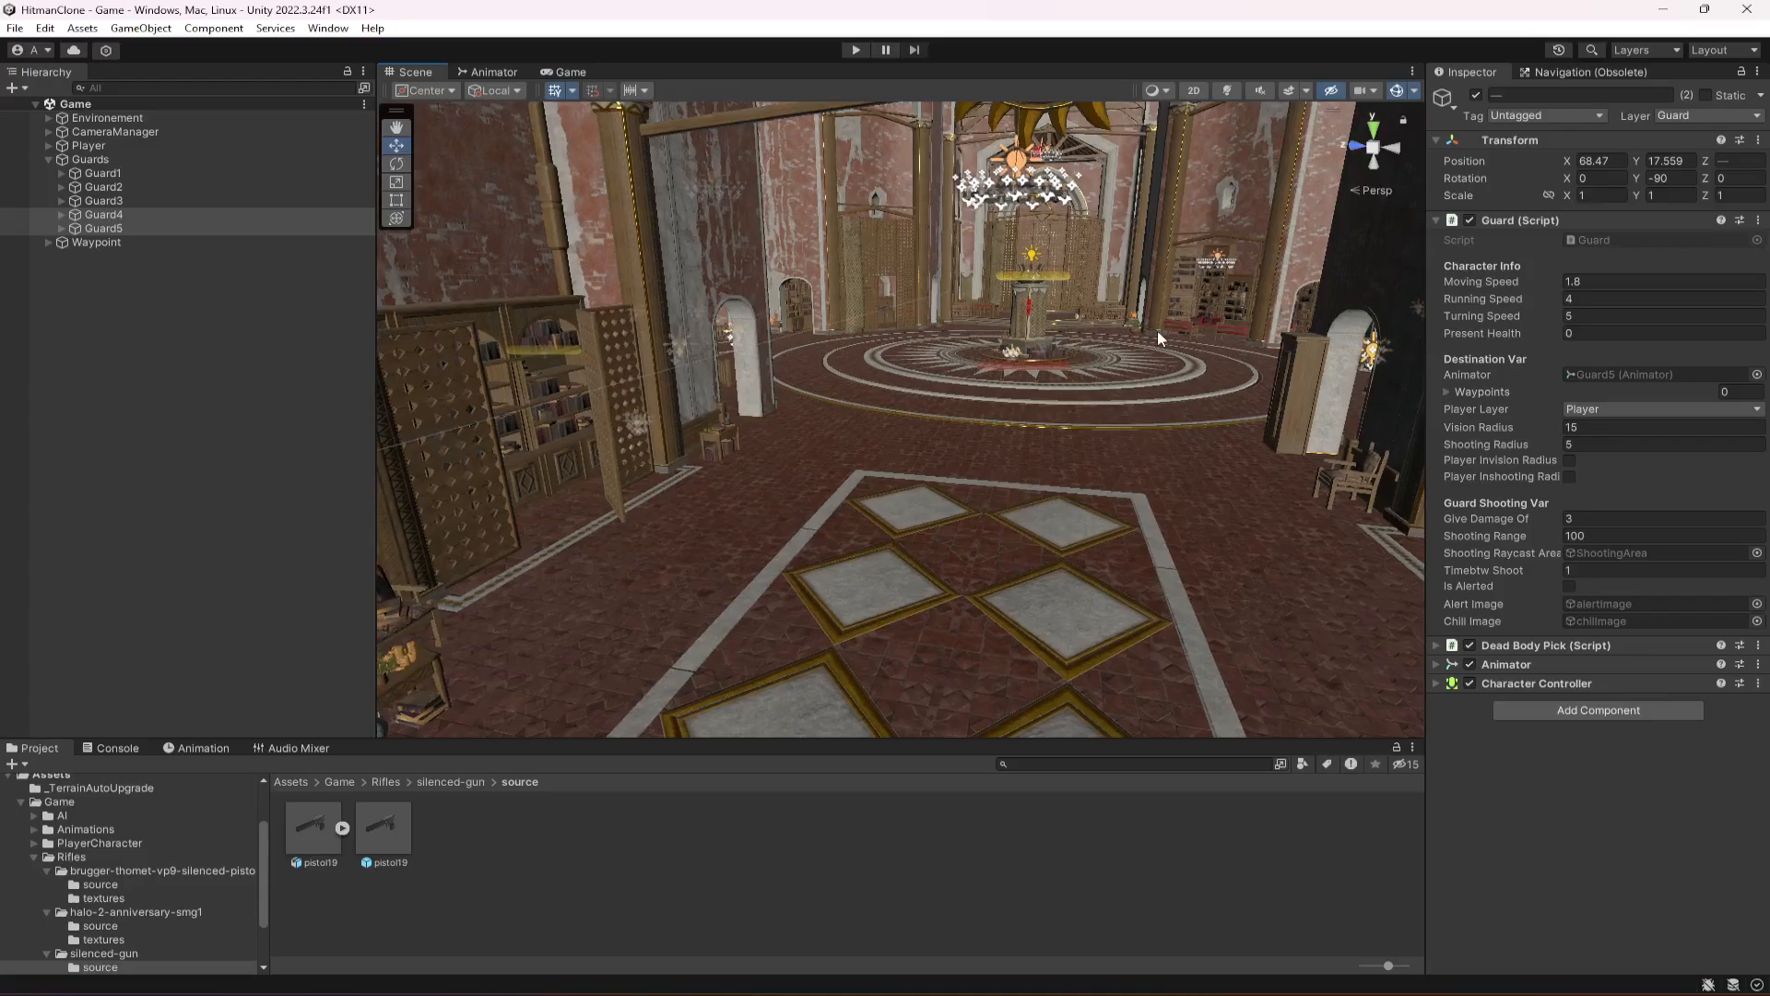
scroll(1015, 517, "up", 3)
scroll(1023, 431, "down", 3)
right_click_drag(1023, 432, 1145, 315)
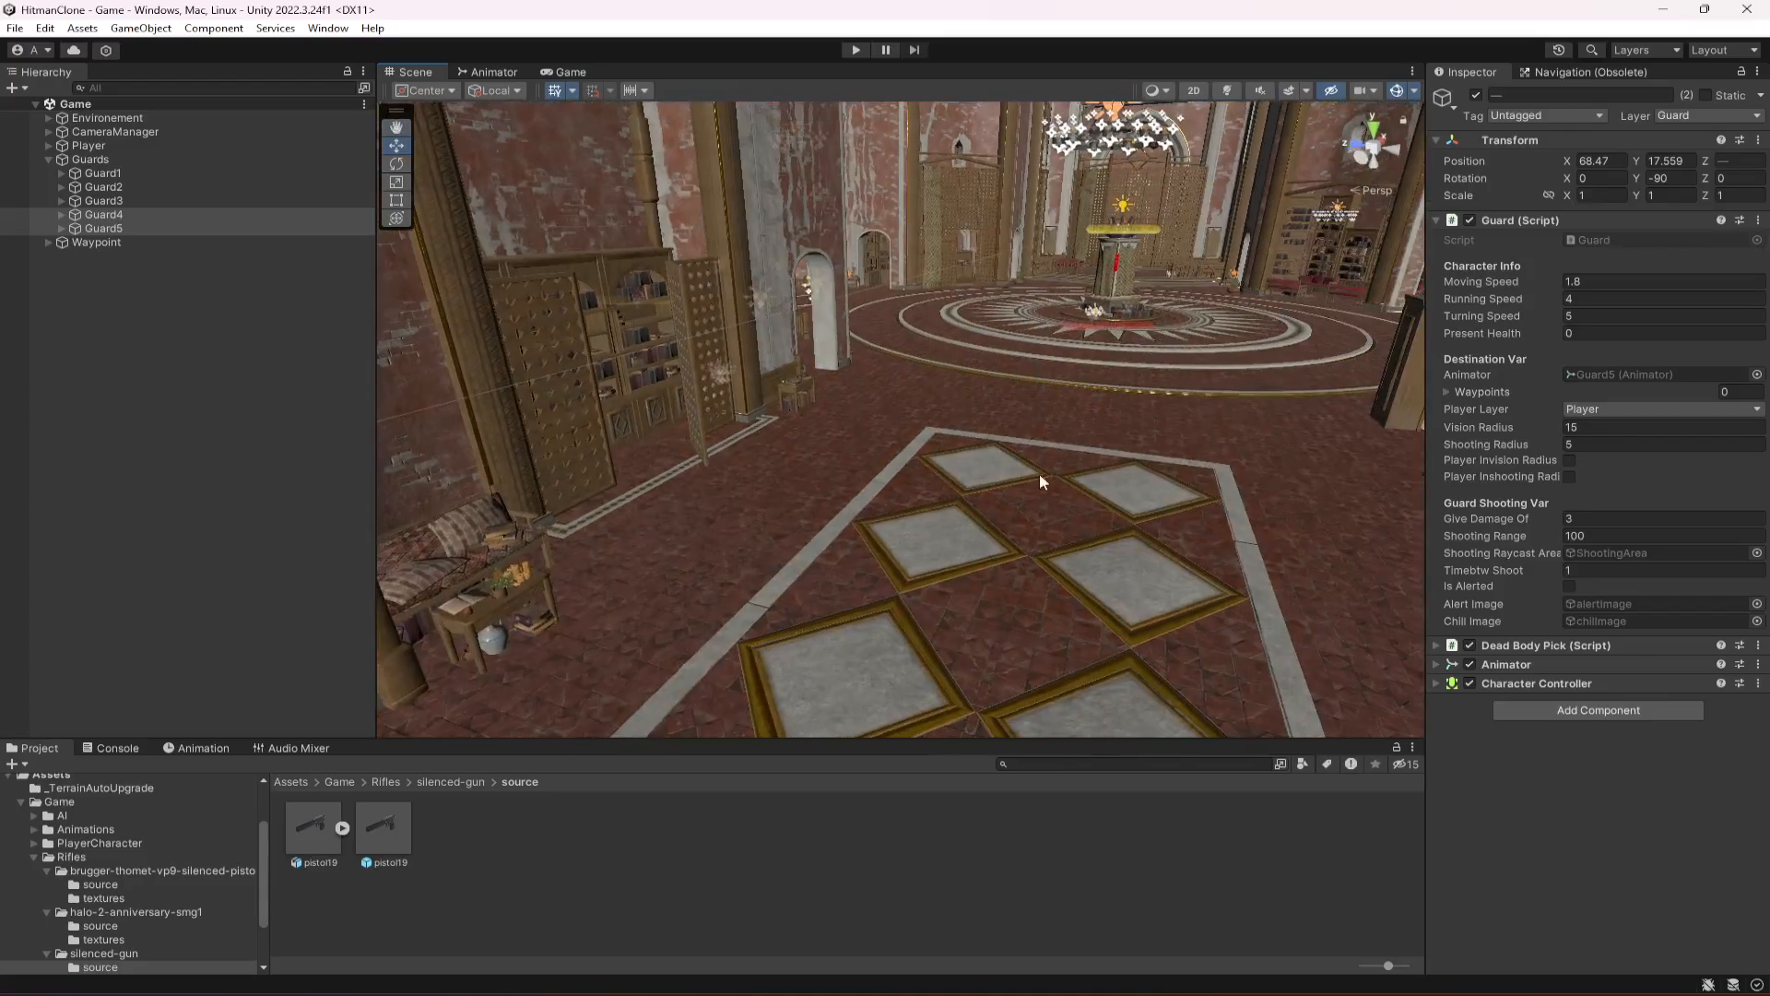
right_click_drag(1040, 481, 1117, 396)
scroll(1117, 395, "up", 3)
scroll(1088, 477, "up", 3)
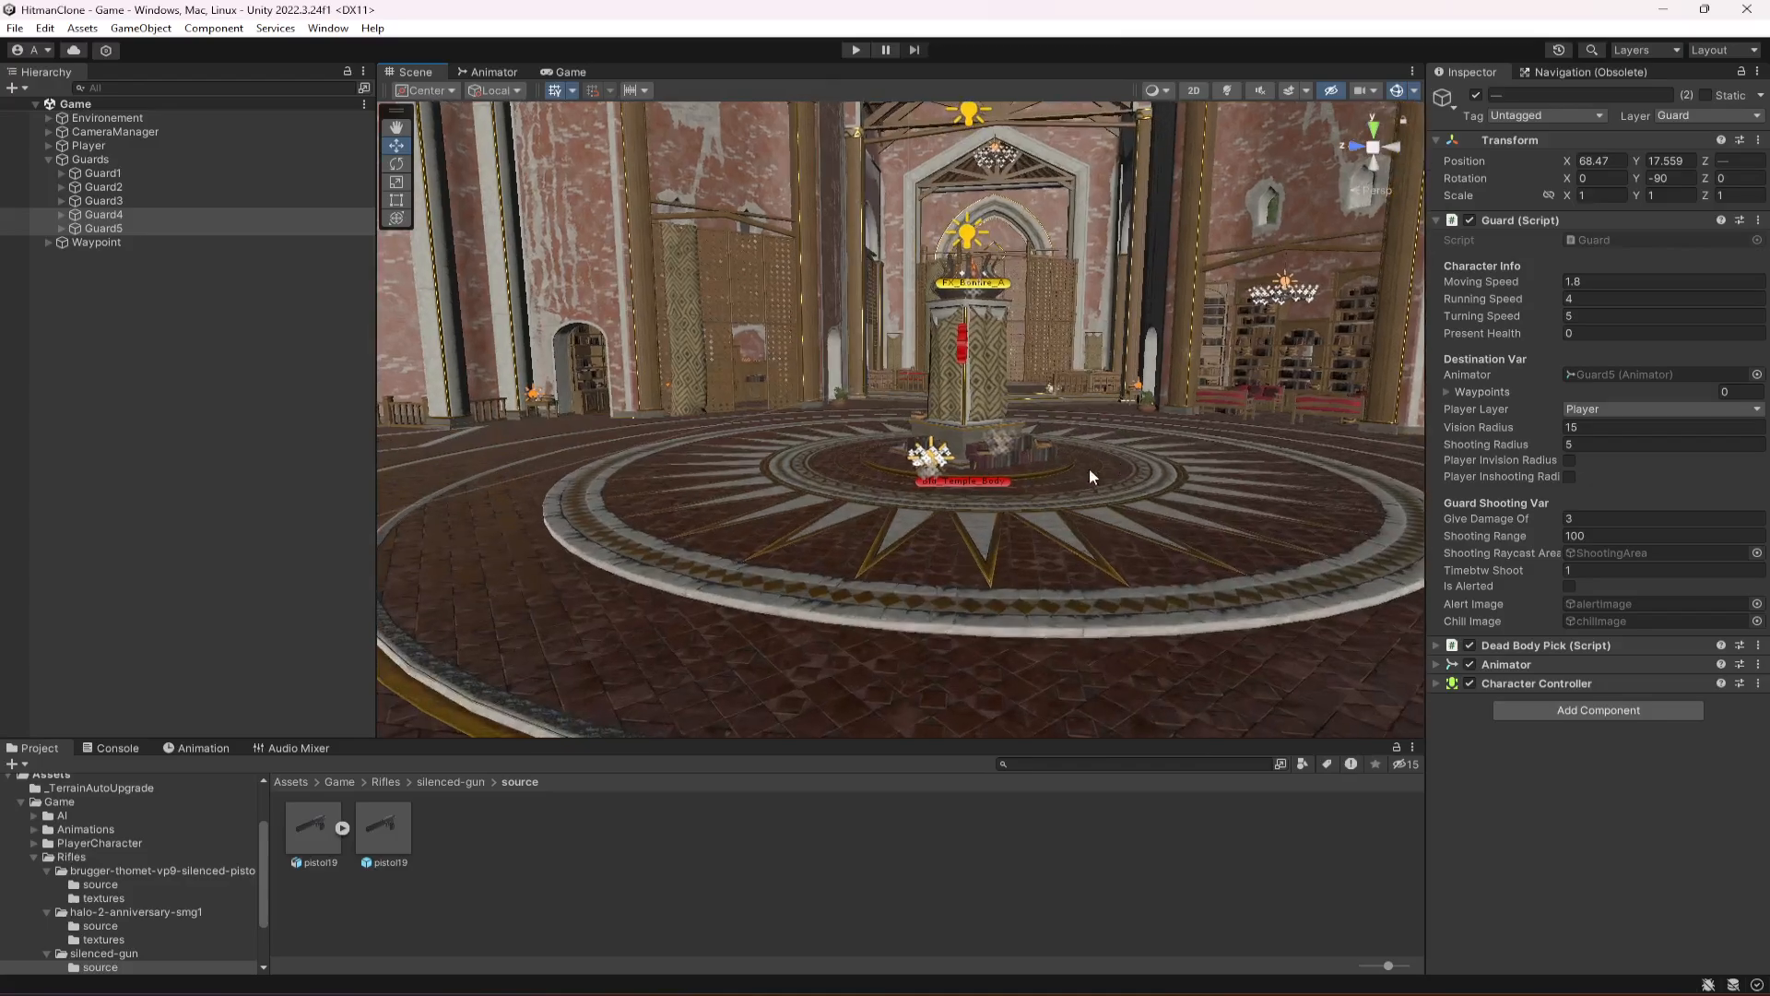
scroll(1127, 489, "down", 6)
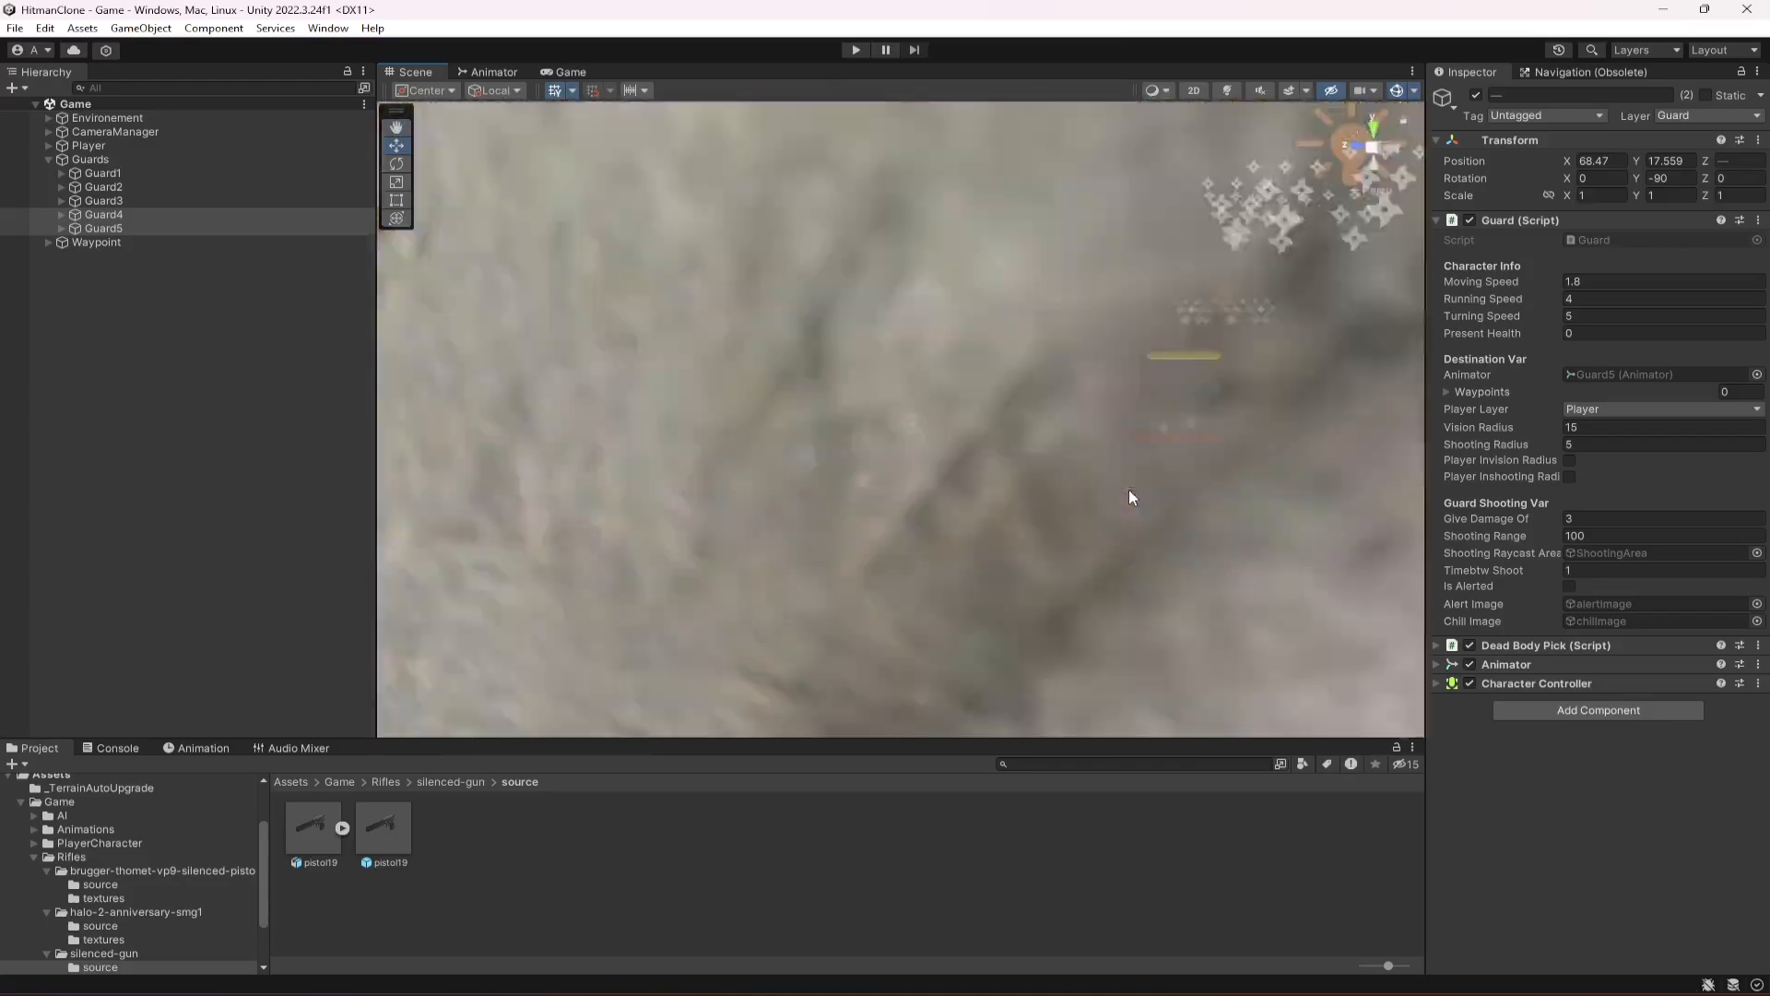
scroll(1130, 495, "down", 10)
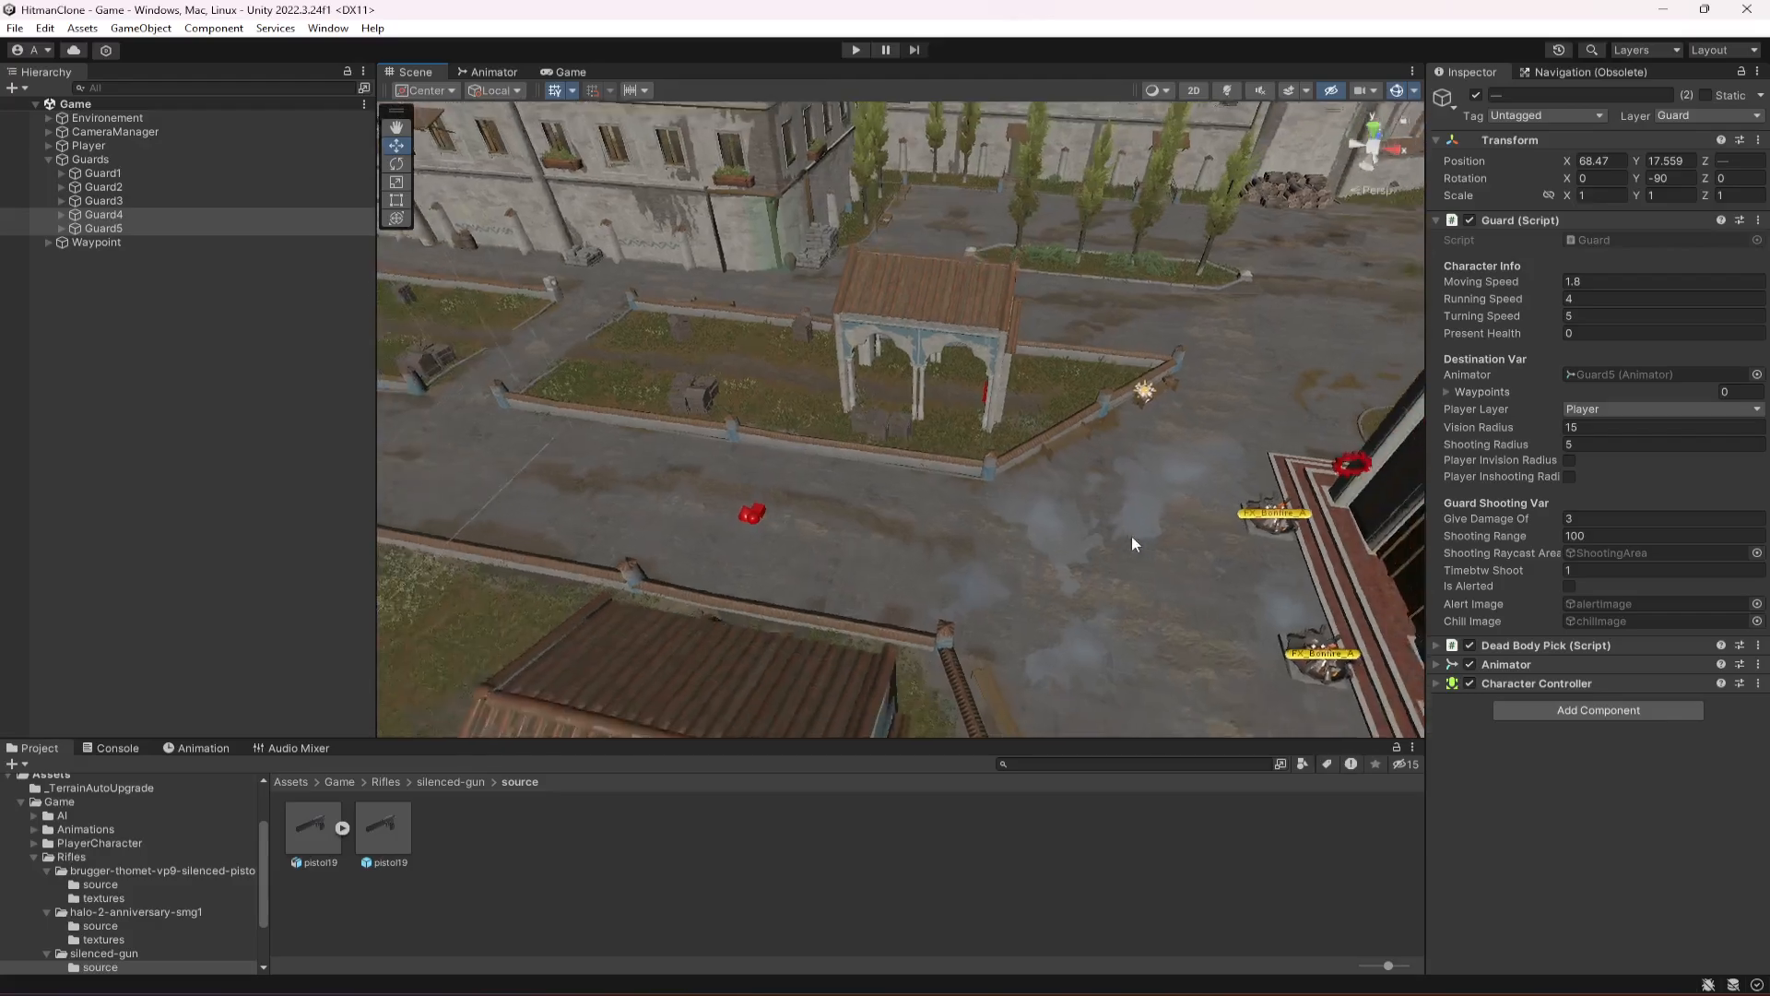
right_click_drag(1131, 535, 894, 502)
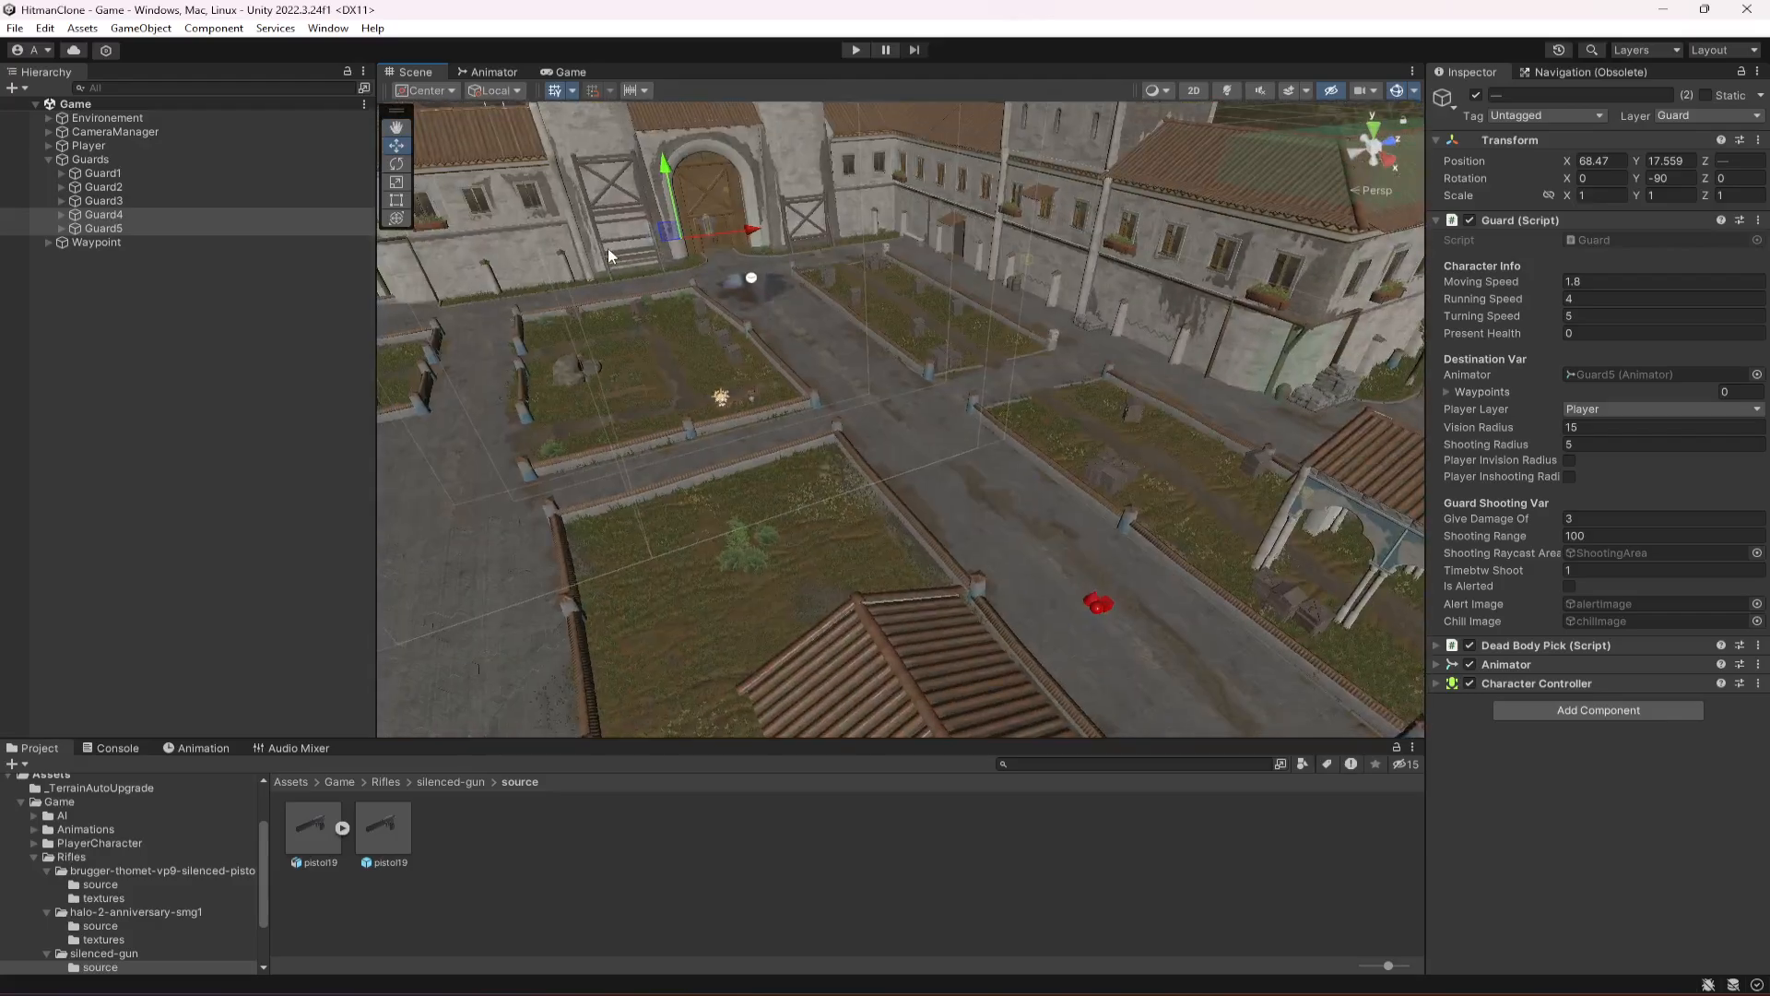
Duplicate Guard4 and Guard5 inside Guards and reorder the Guard4 copy below Guard5.
key("ctrl+d")
left_click(138, 228)
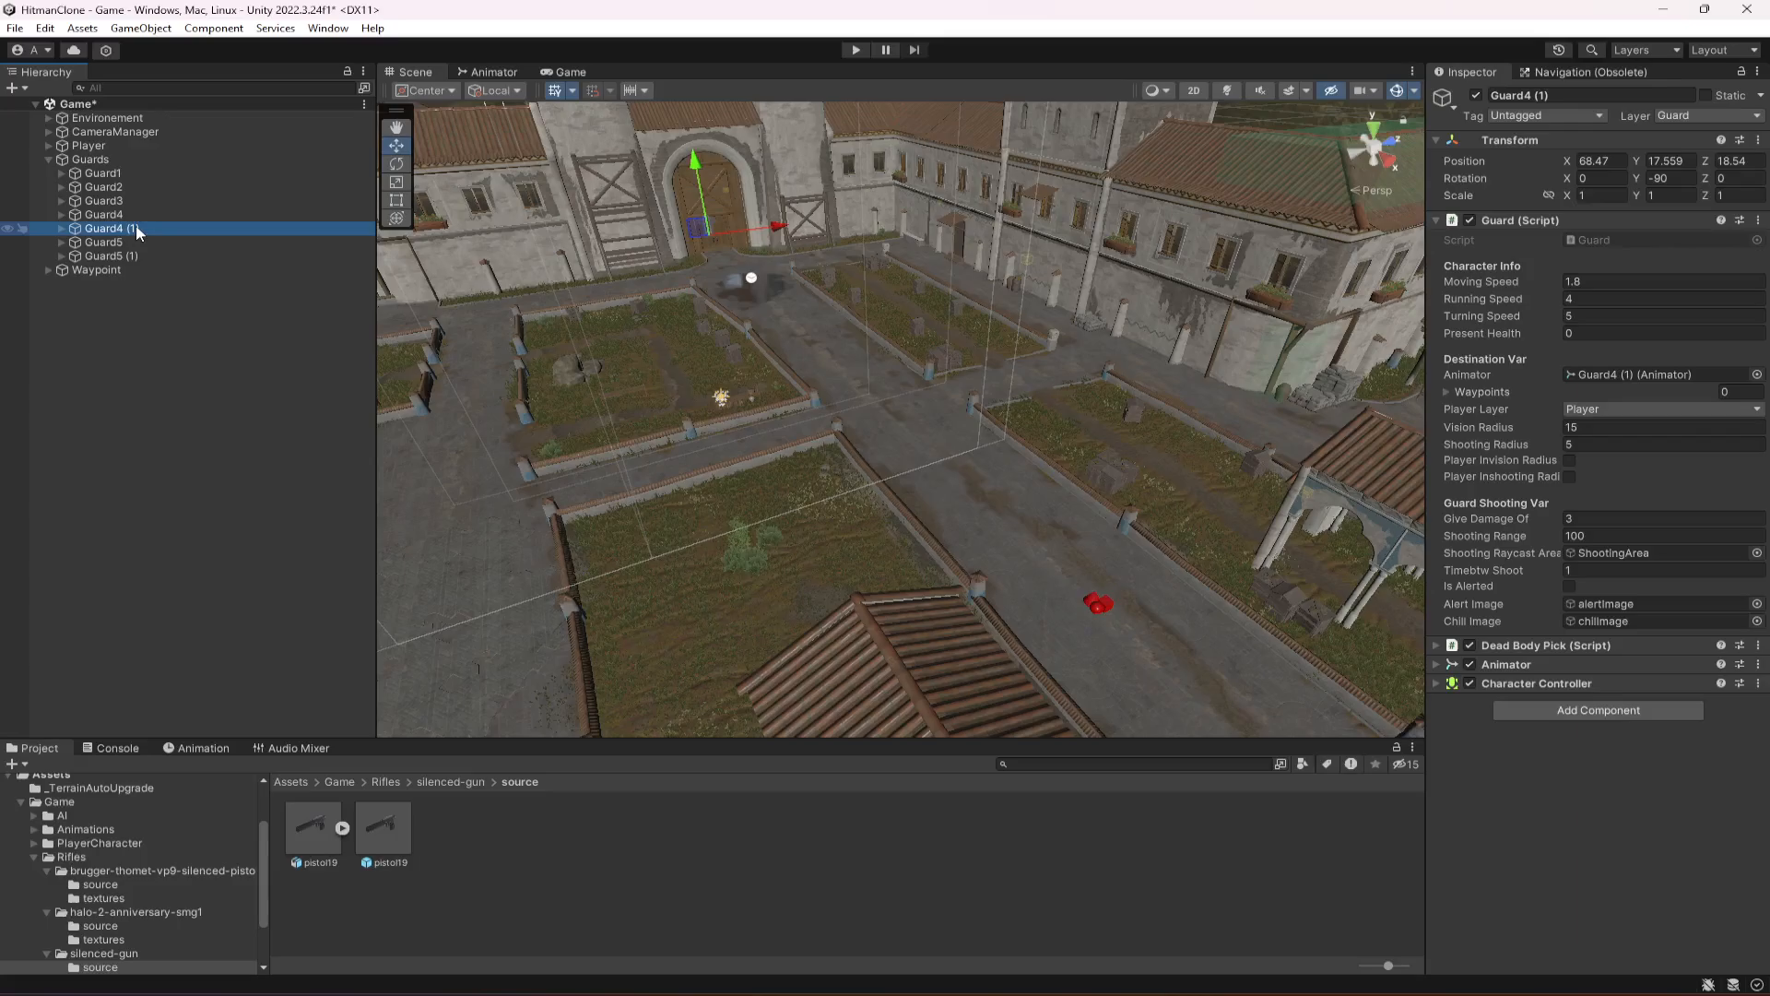
left_click(125, 214)
left_click_drag(129, 233, 138, 253)
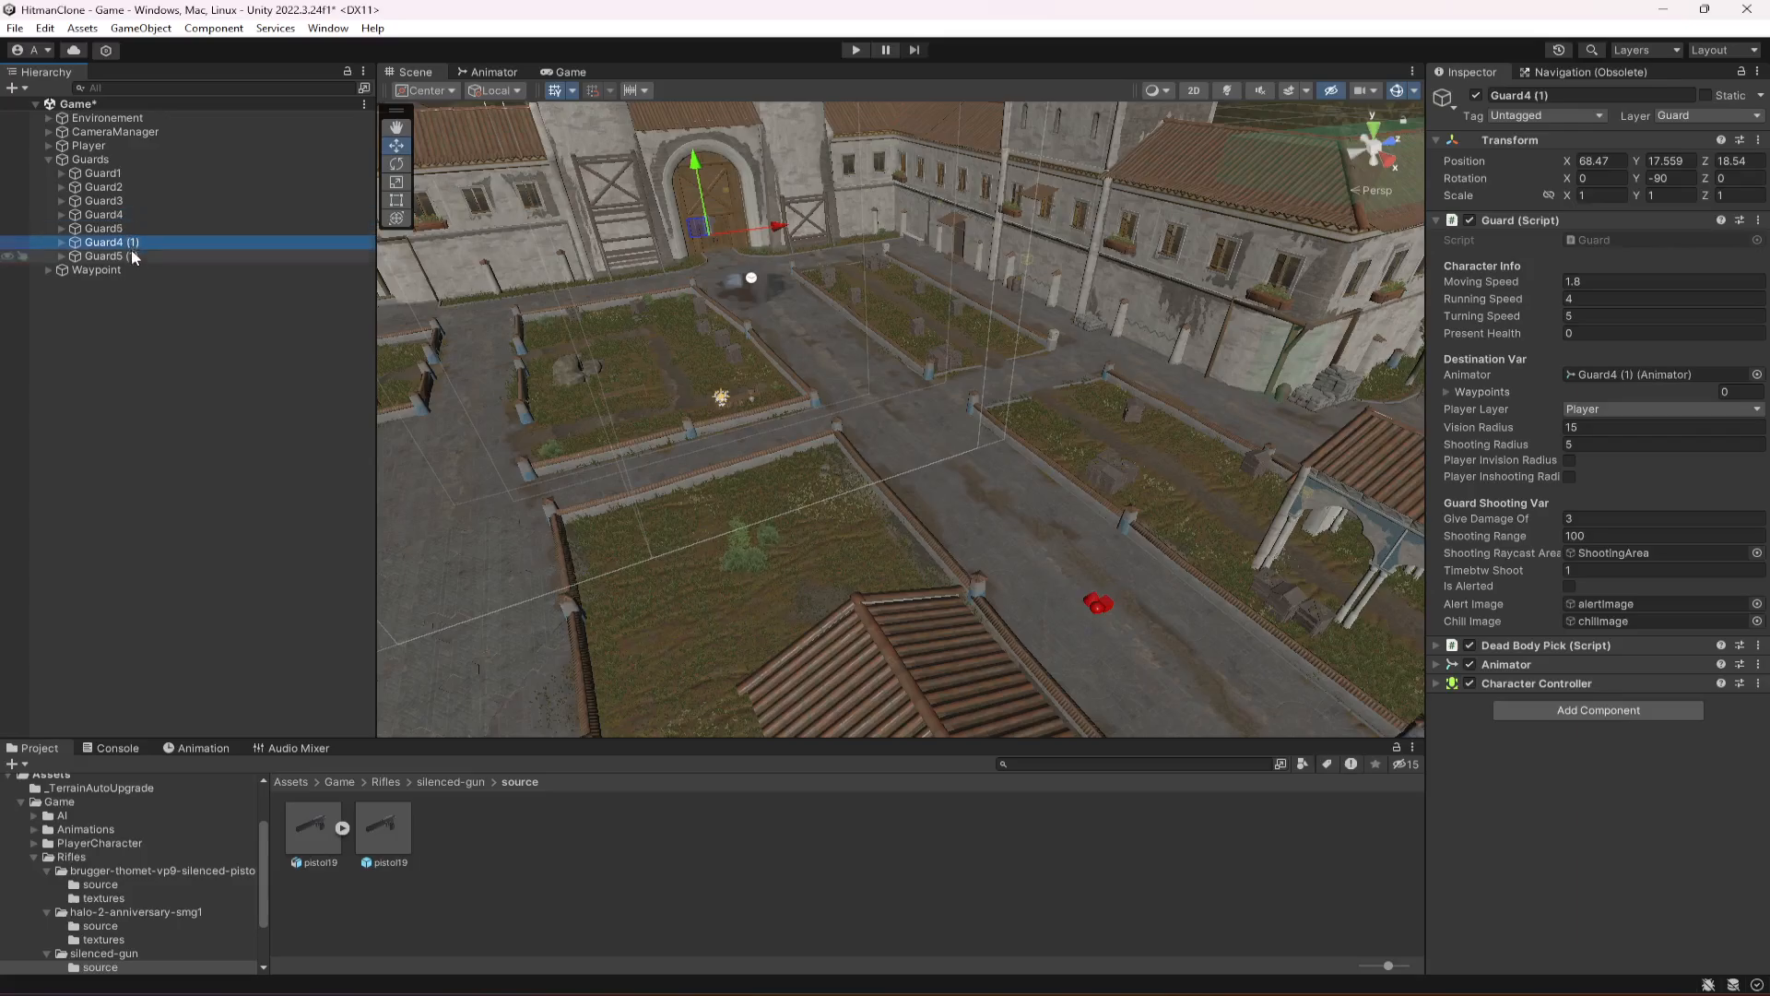
Rename the Guard4 copy Guard6 and the Guard5 copy Guard7.
left_click(132, 255)
left_click(131, 244)
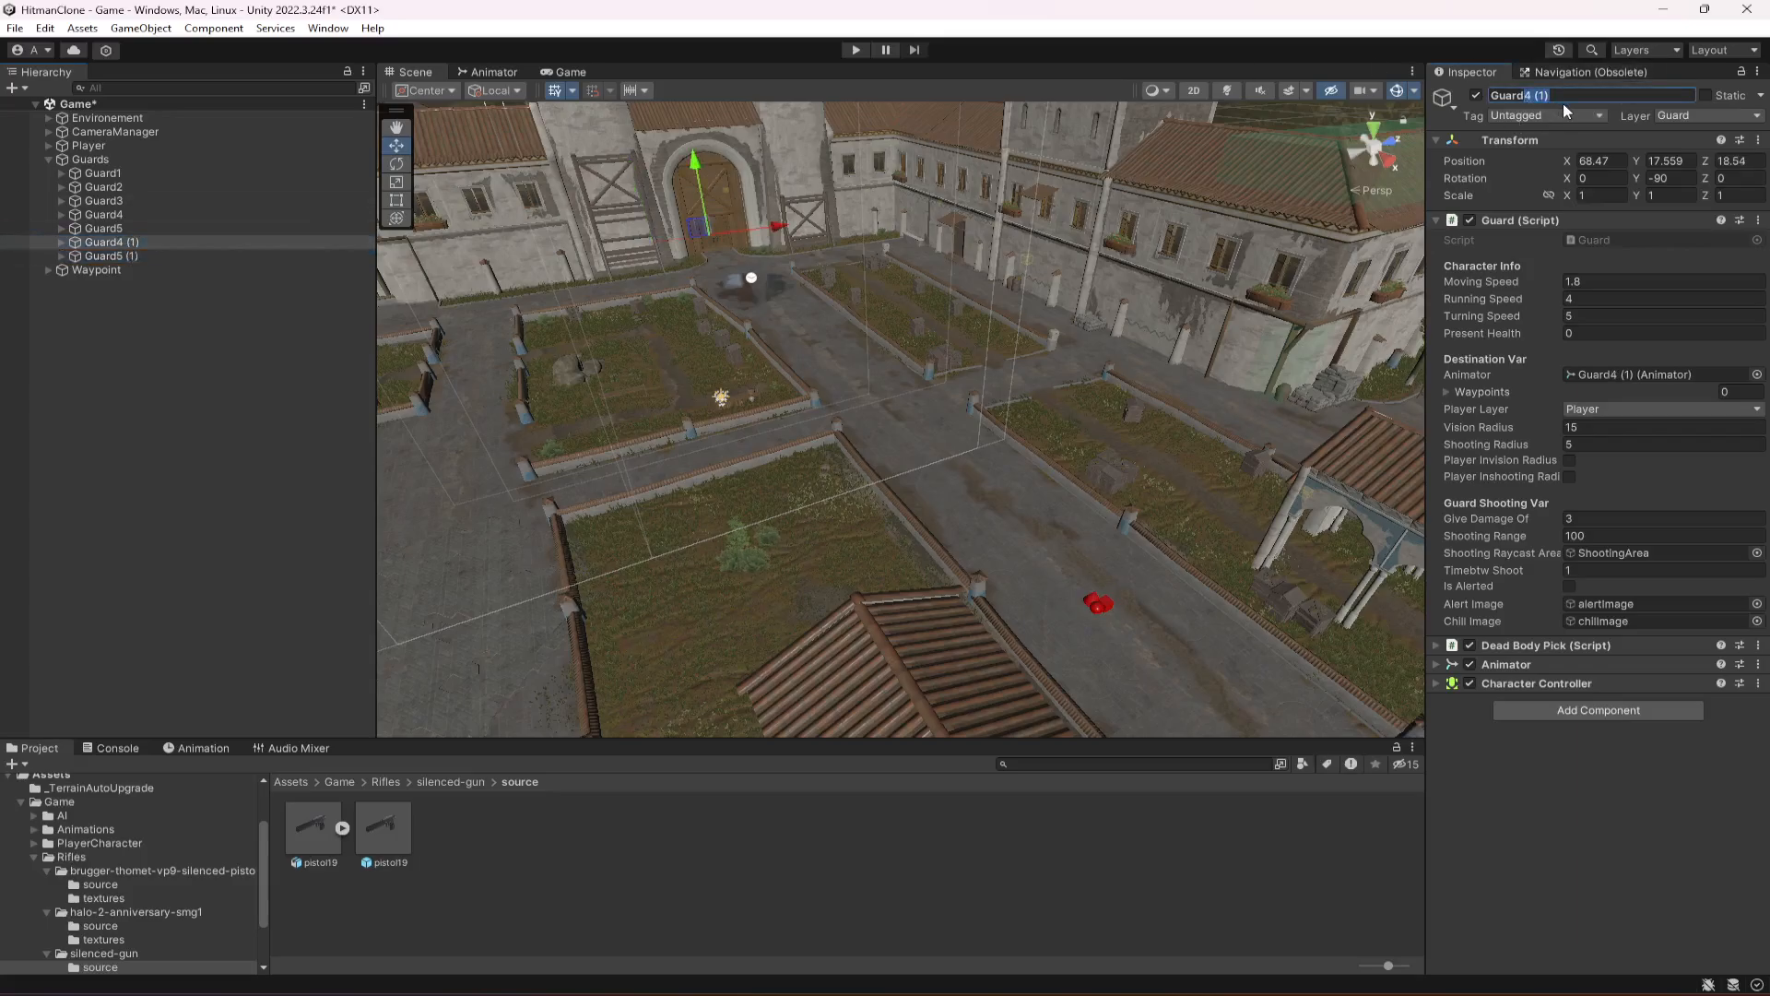
key("Return")
left_click(129, 255)
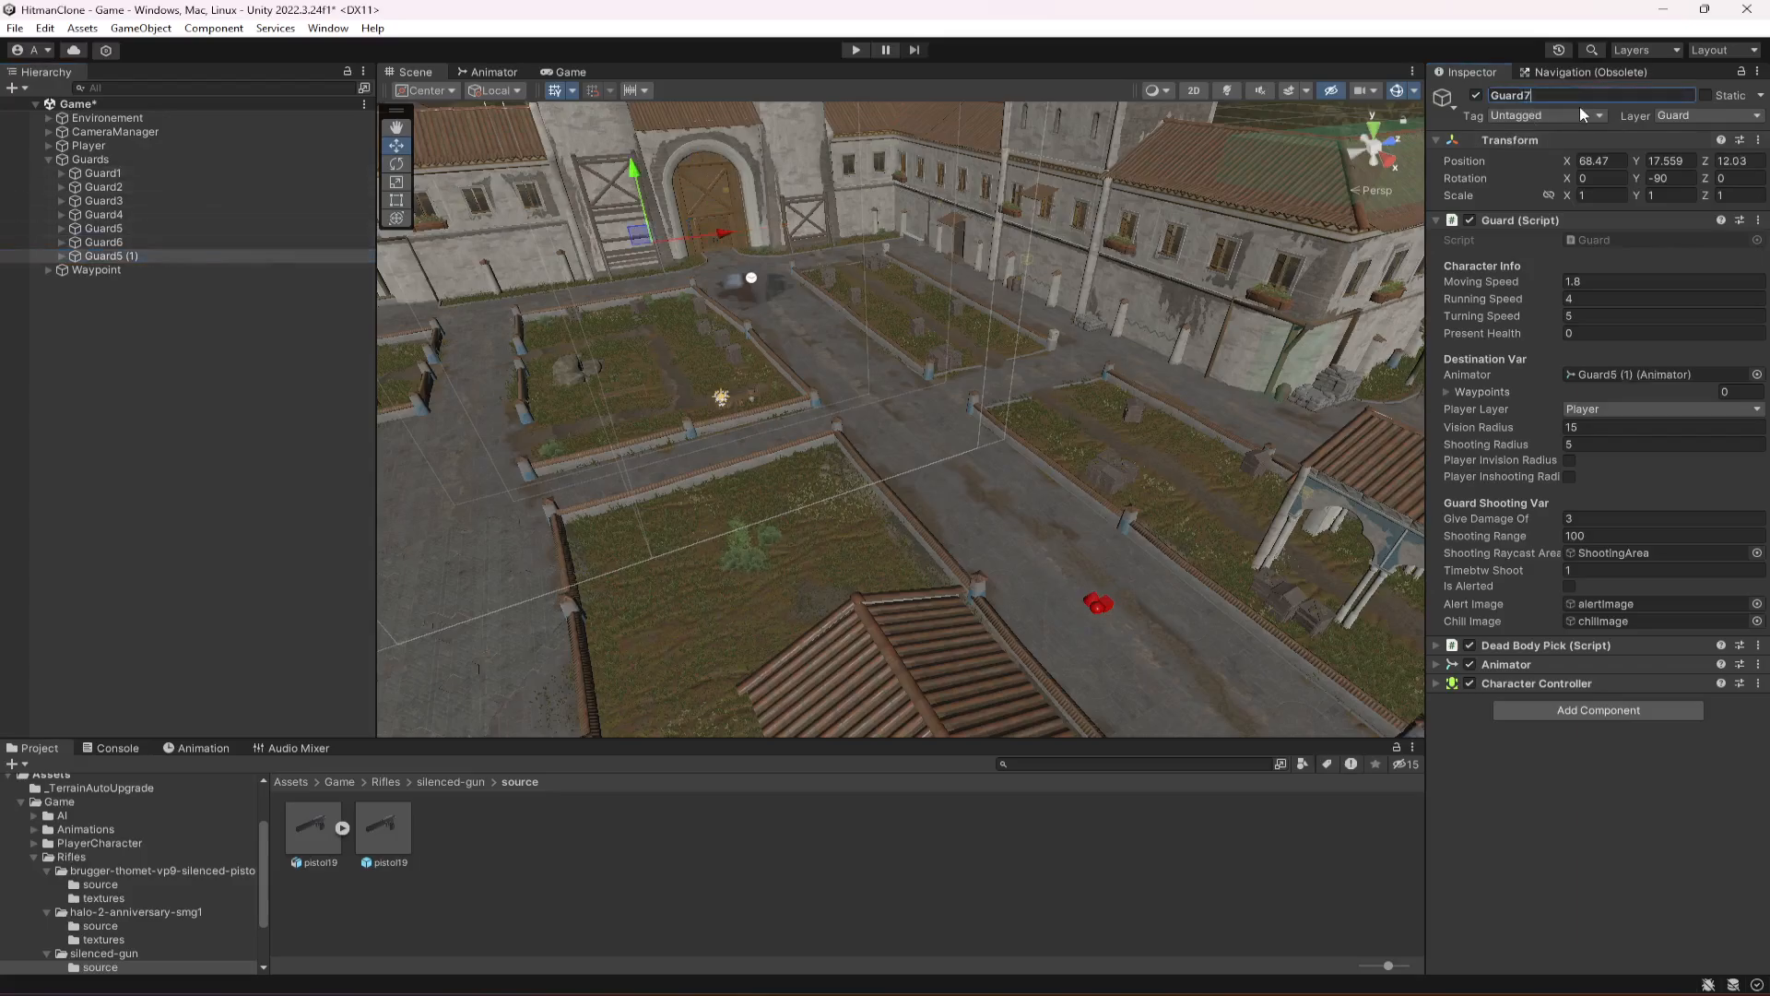
type("Guard7")
key("Return")
Move Guard6 and Guard7 together across the courtyard to the cathedral entrance, at about X 147, raising Guard6 to about Y 22.8.
left_click(139, 243)
left_click(138, 256, "shift")
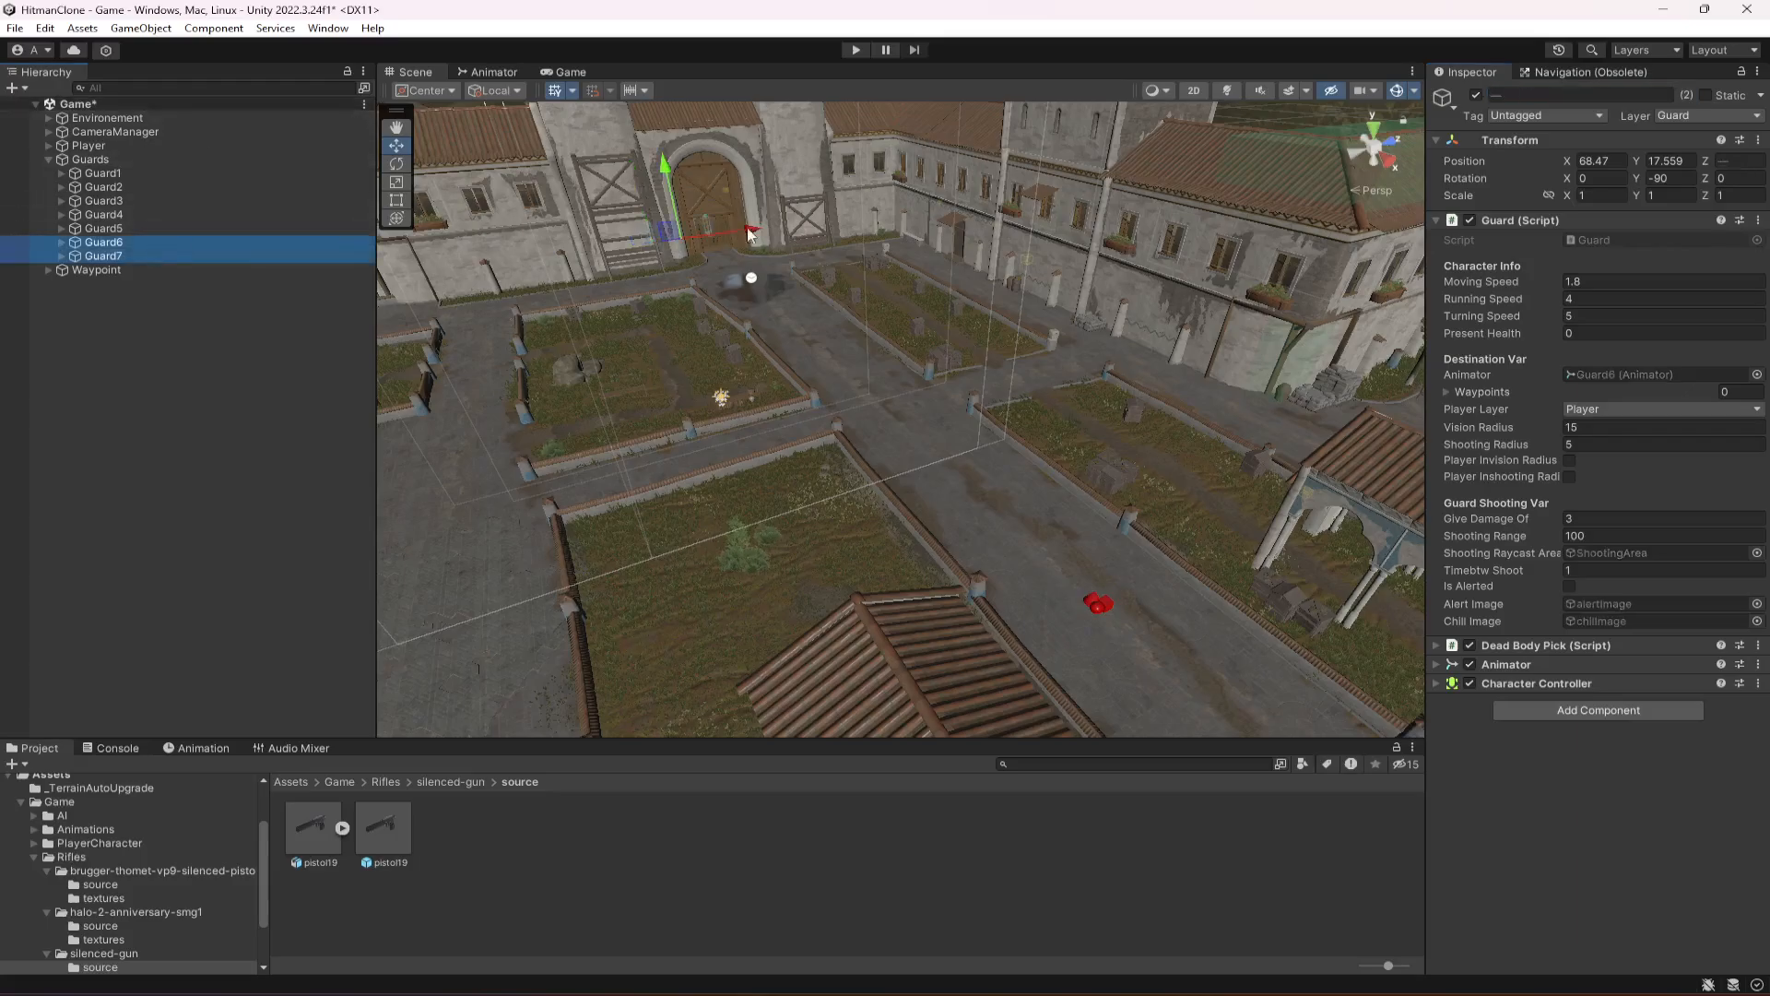
right_click_drag(657, 261, 972, 435)
scroll(971, 435, "down", 5)
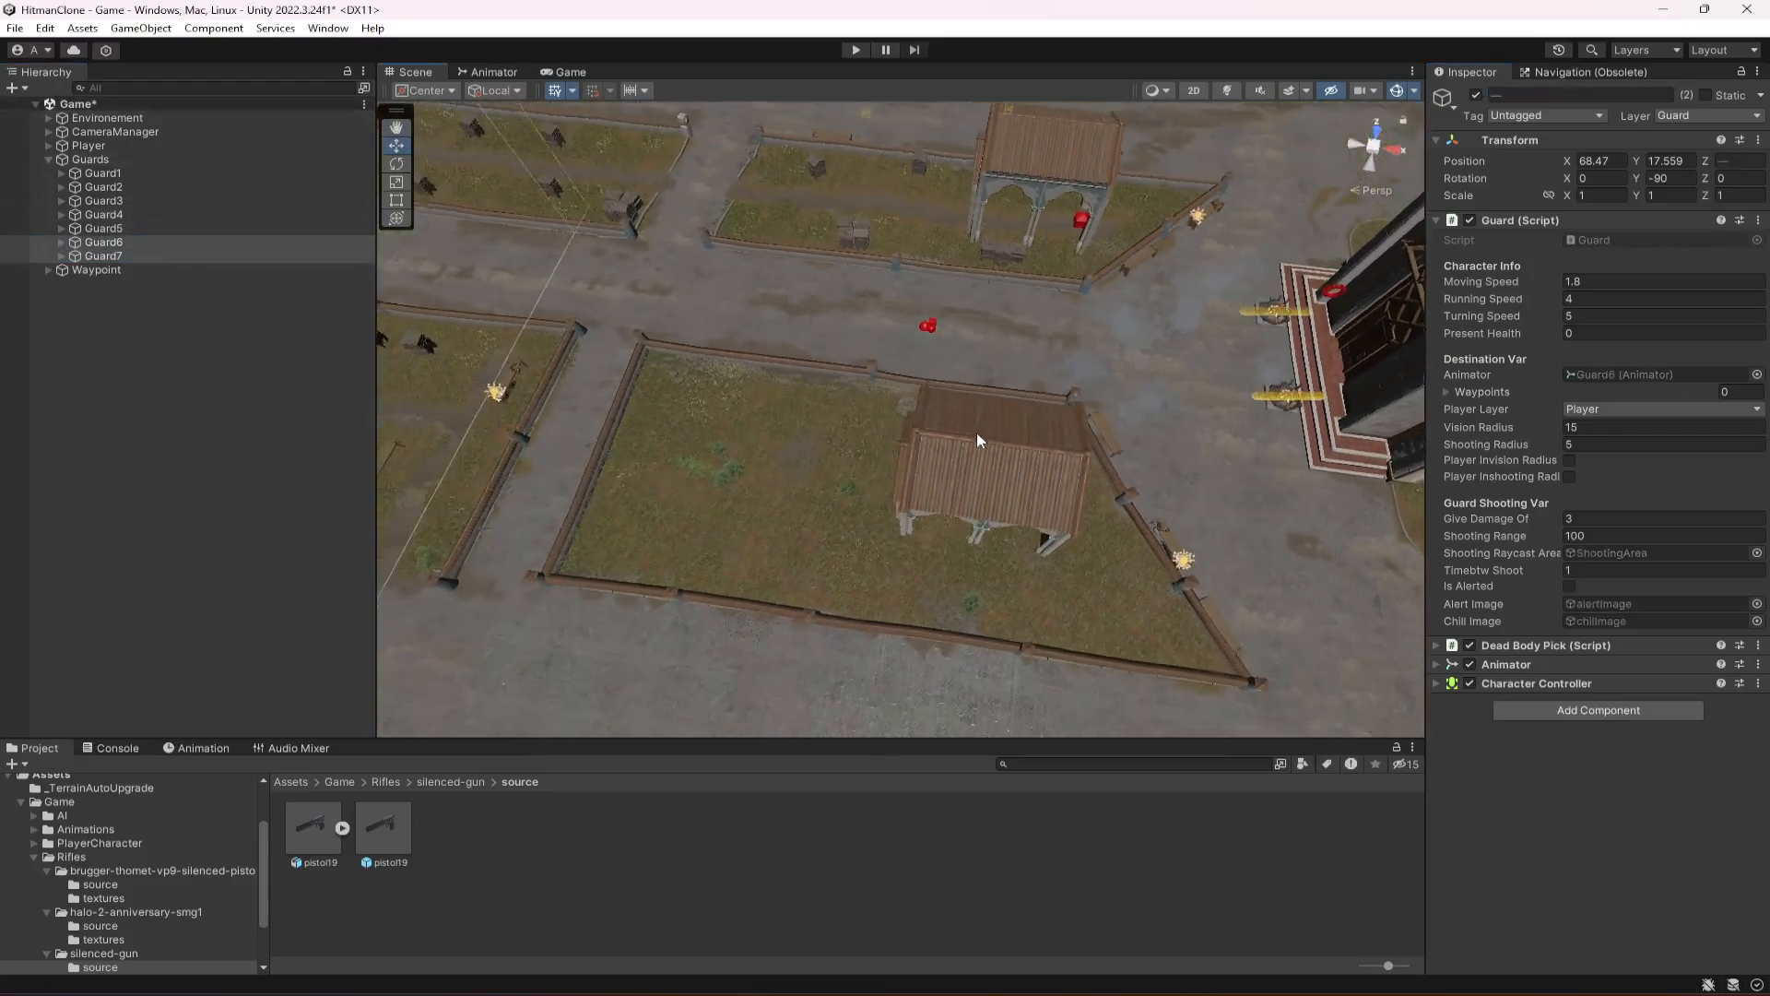
key("Left")
scroll(838, 312, "down", 4)
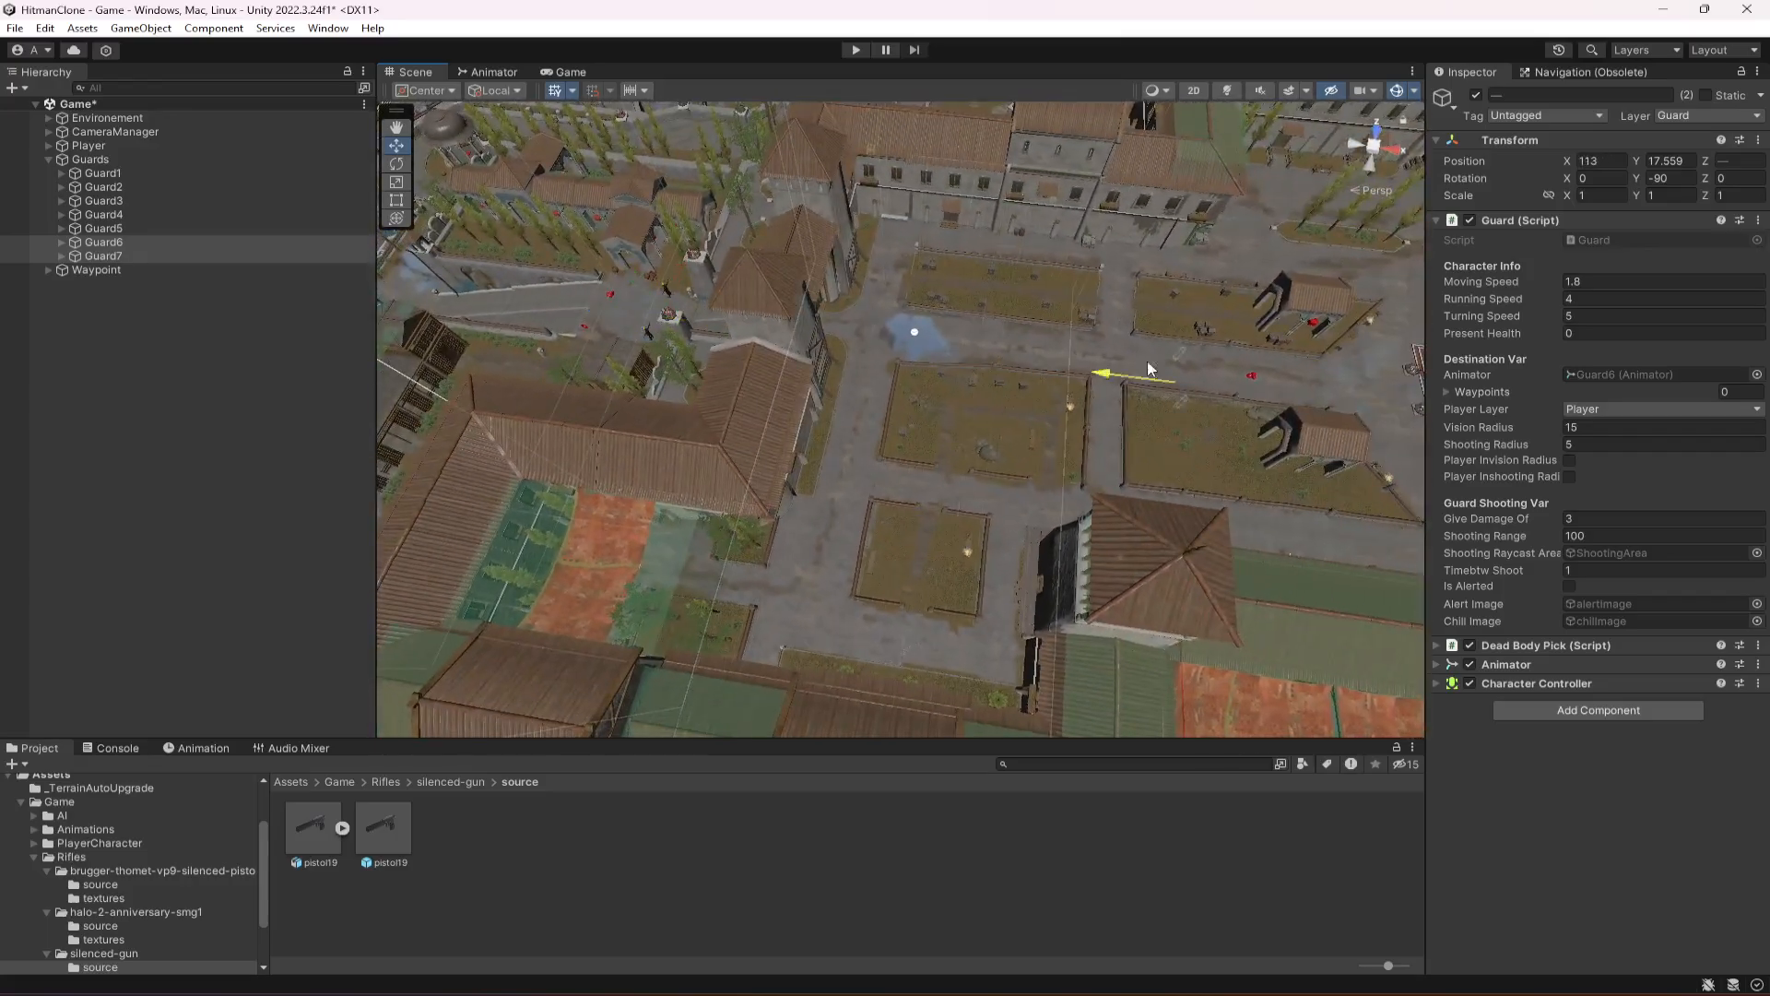
right_click_drag(1126, 393, 1264, 365)
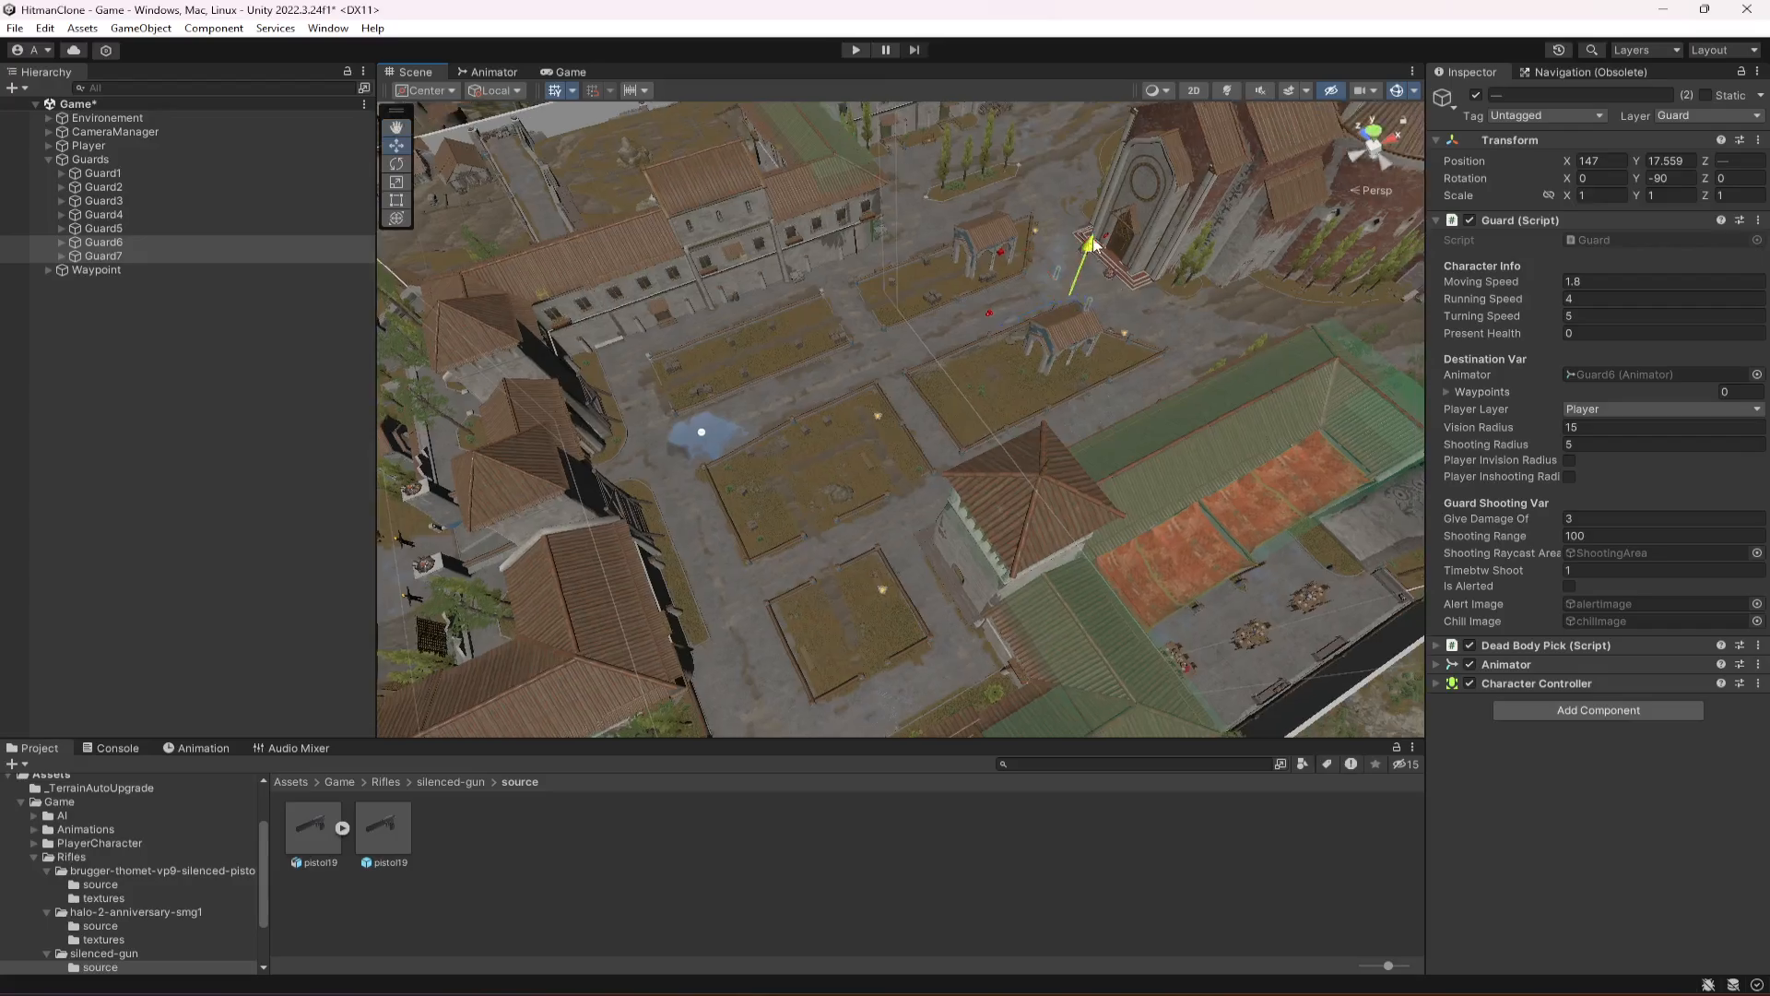
double_click(116, 242)
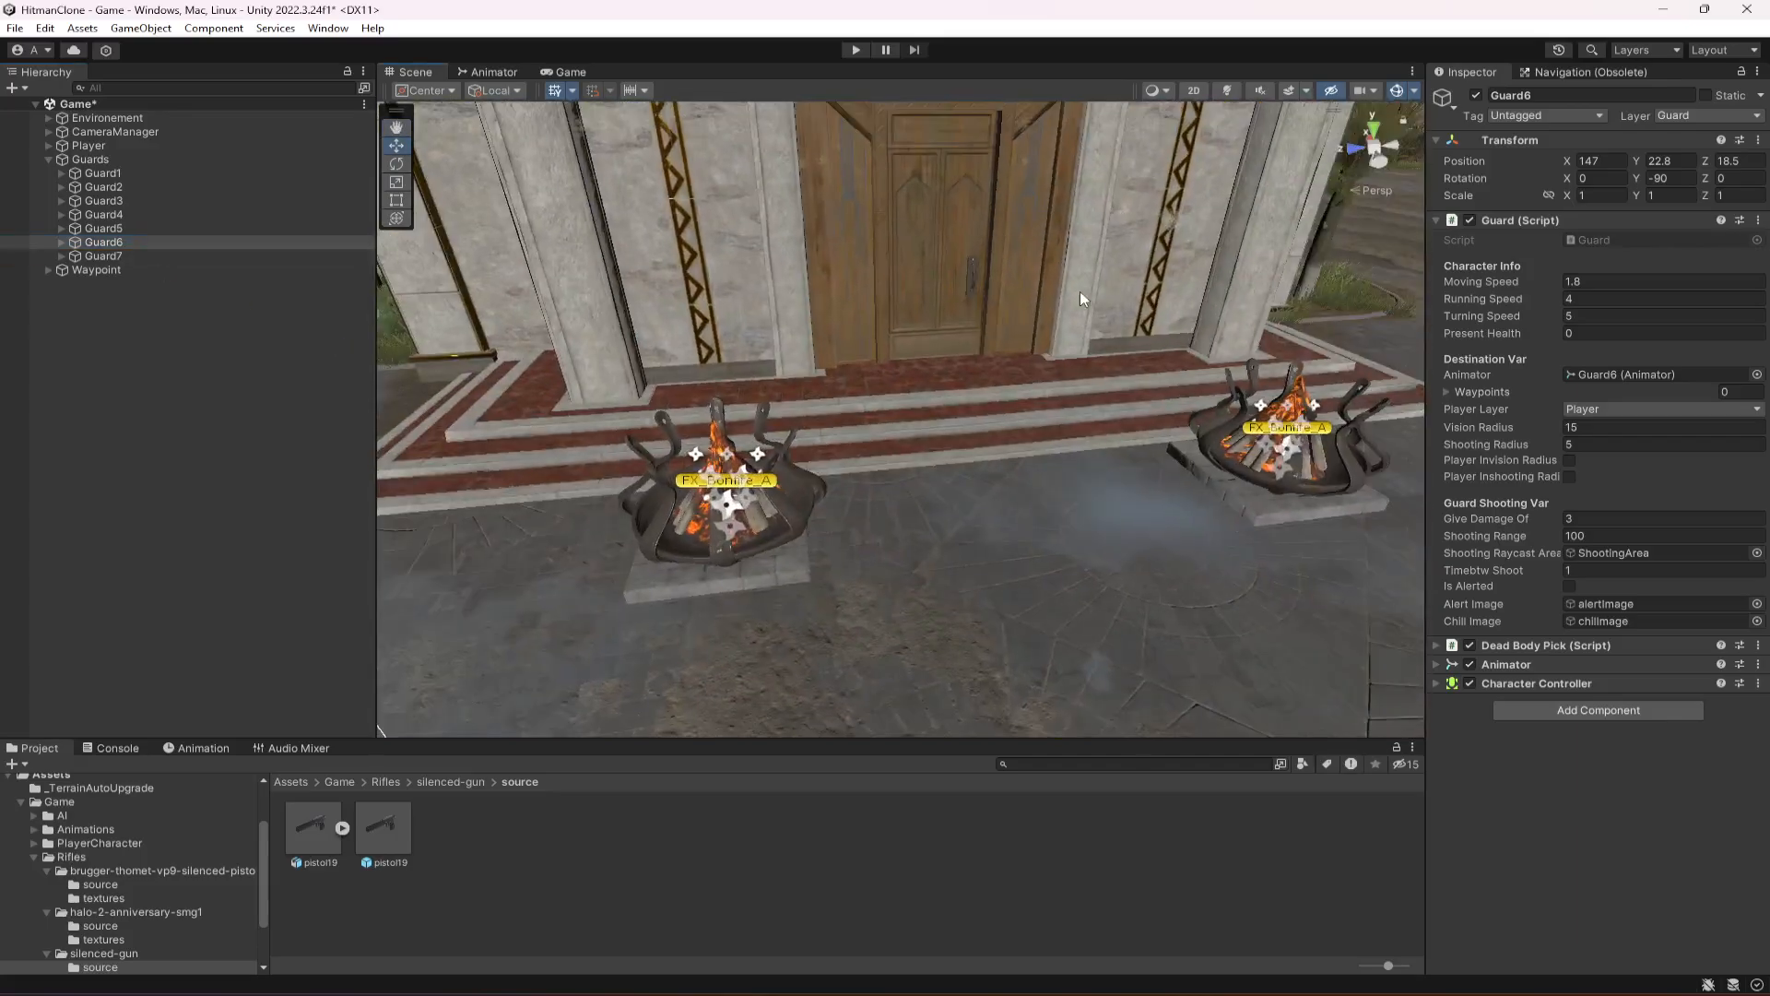
scroll(1071, 330, "down", 10)
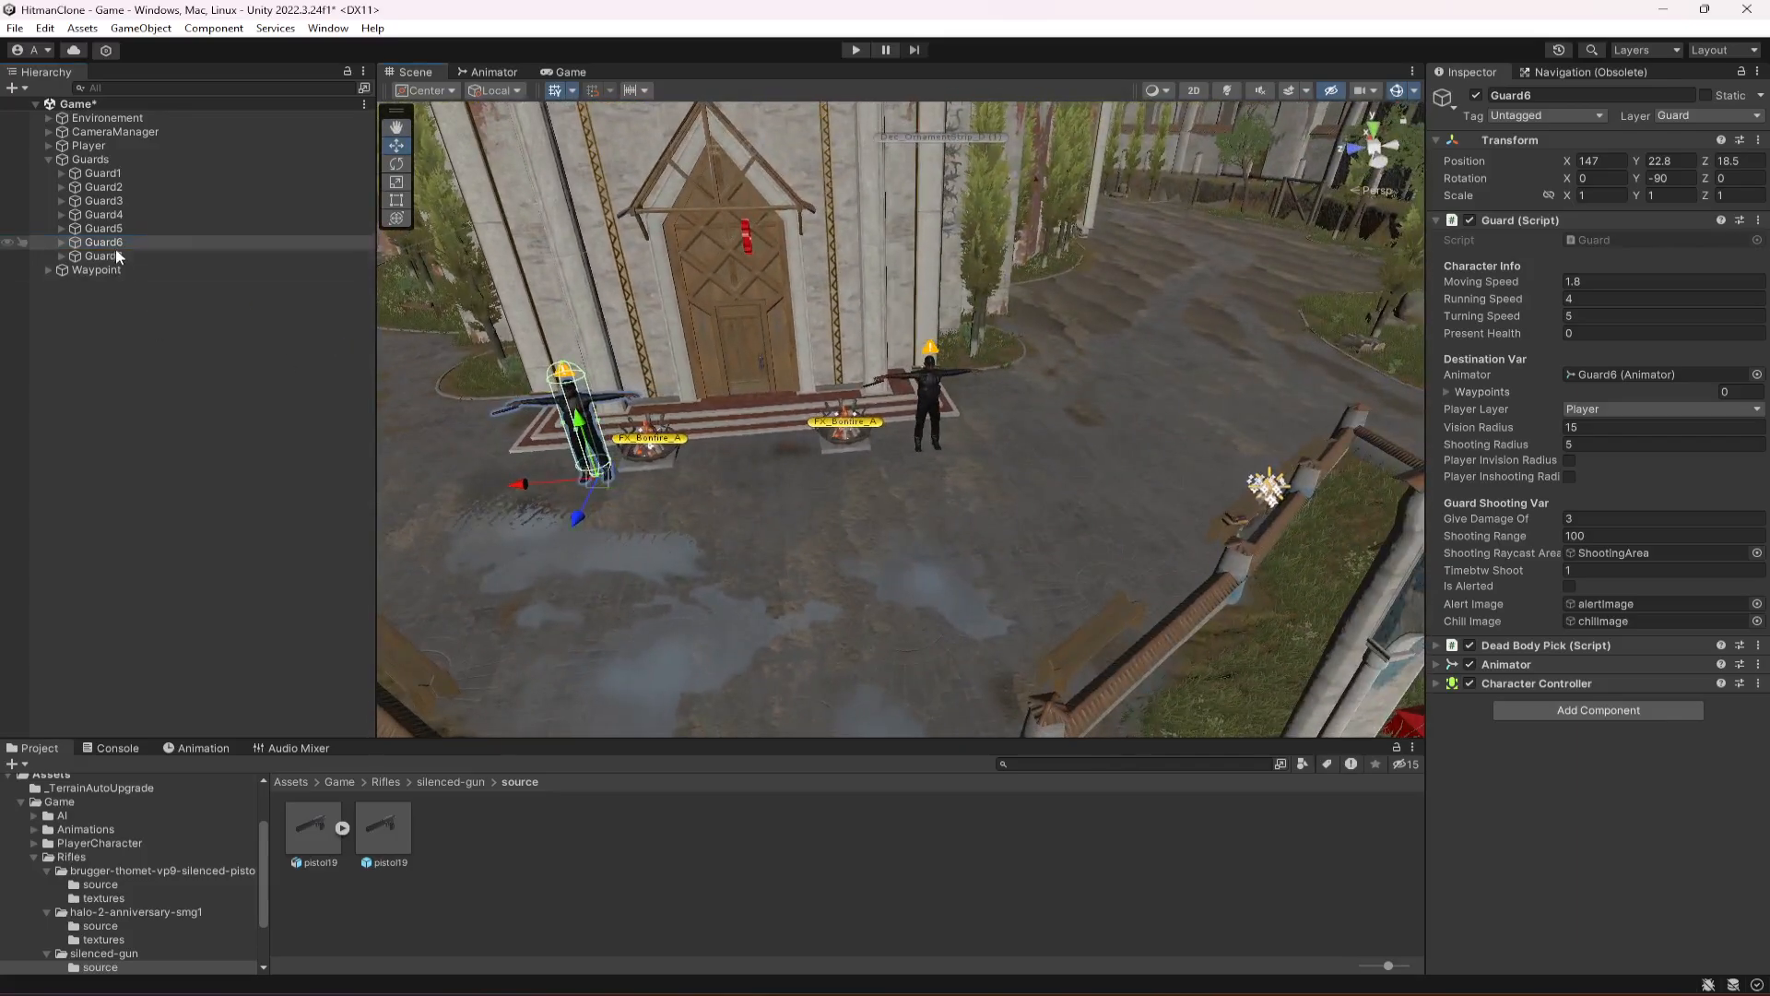
Lower Guard6 and Guard7 together onto the ground in front of the cathedral, at about Y 21.06.
left_click(117, 256, "ctrl")
left_click_drag(763, 406, 788, 467)
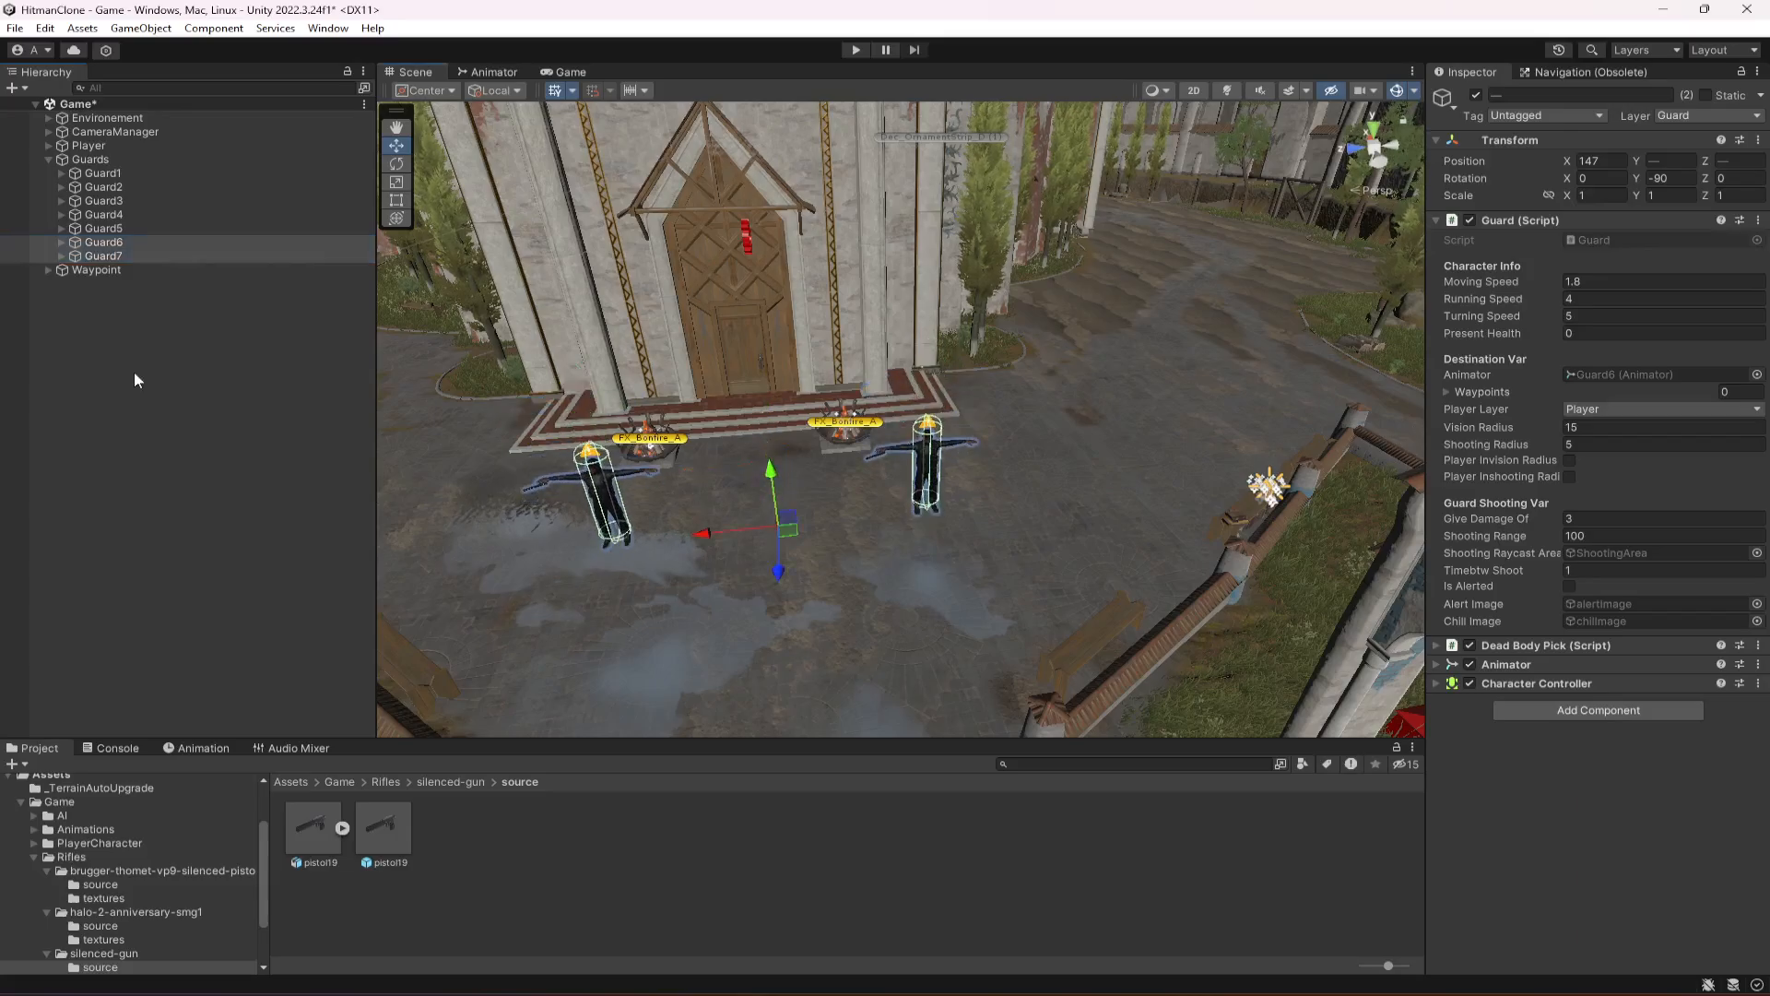
double_click(117, 244)
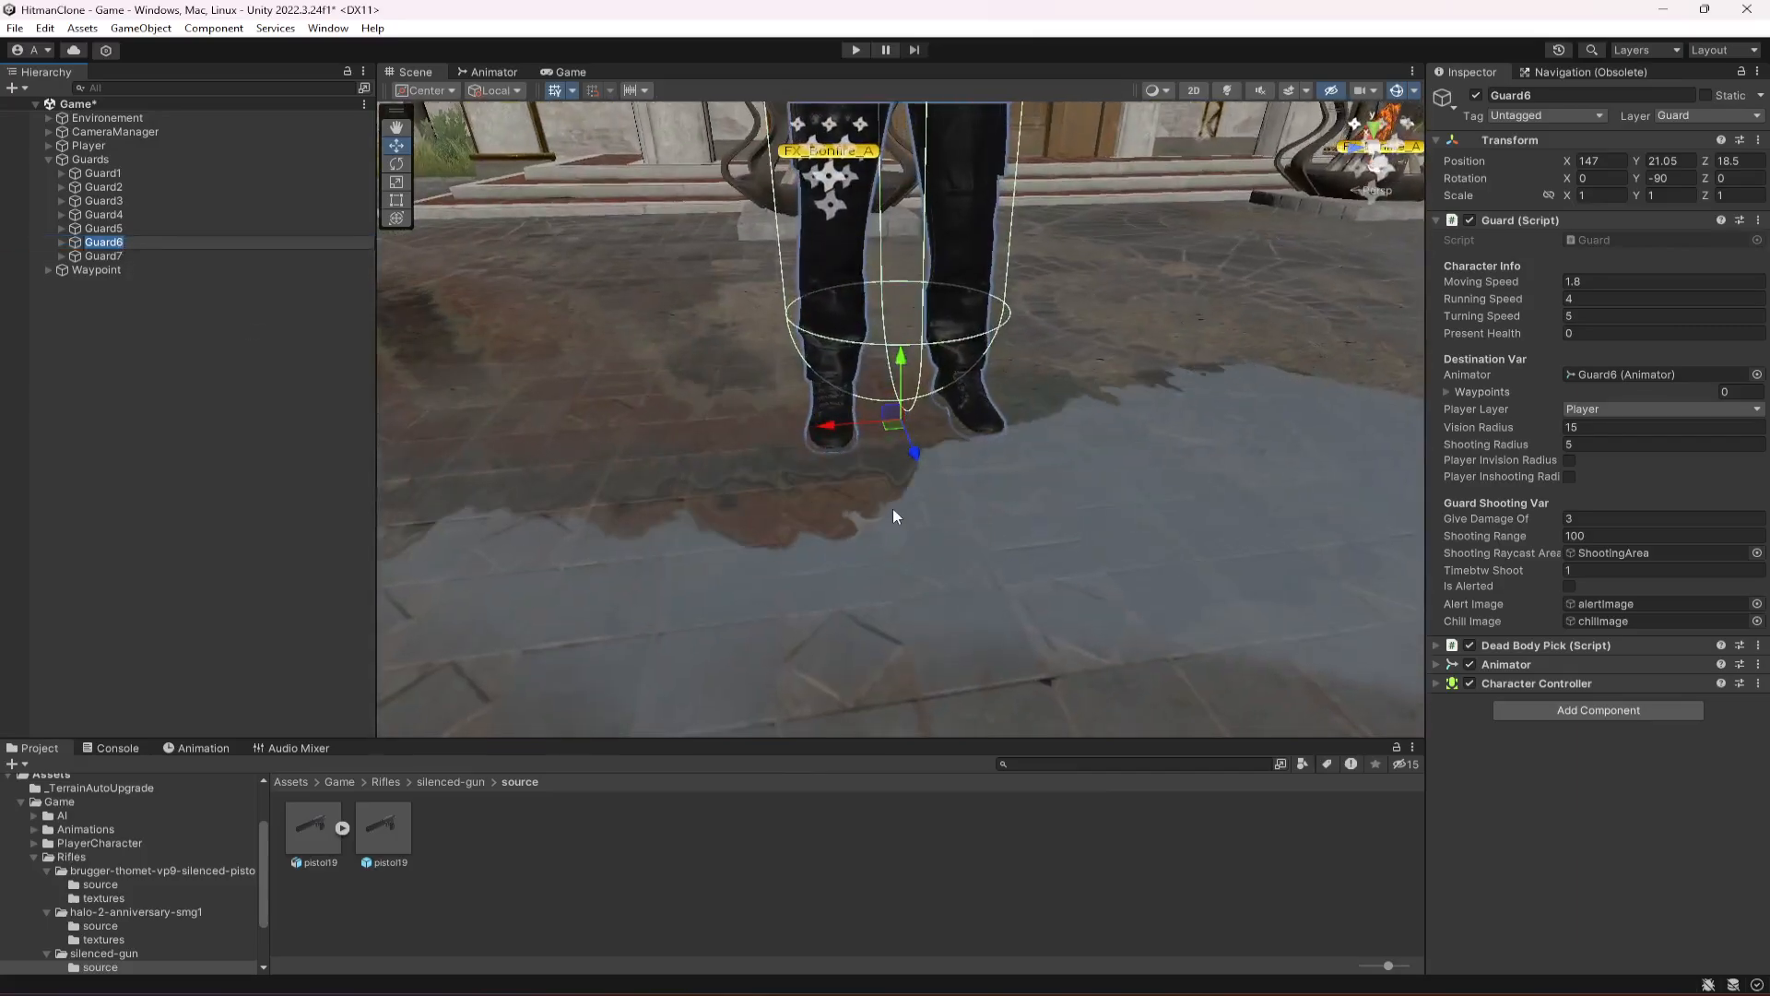
right_click_drag(894, 509, 863, 462)
scroll(861, 537, "up", 5)
scroll(871, 531, "down", 8)
right_click_drag(882, 524, 935, 533)
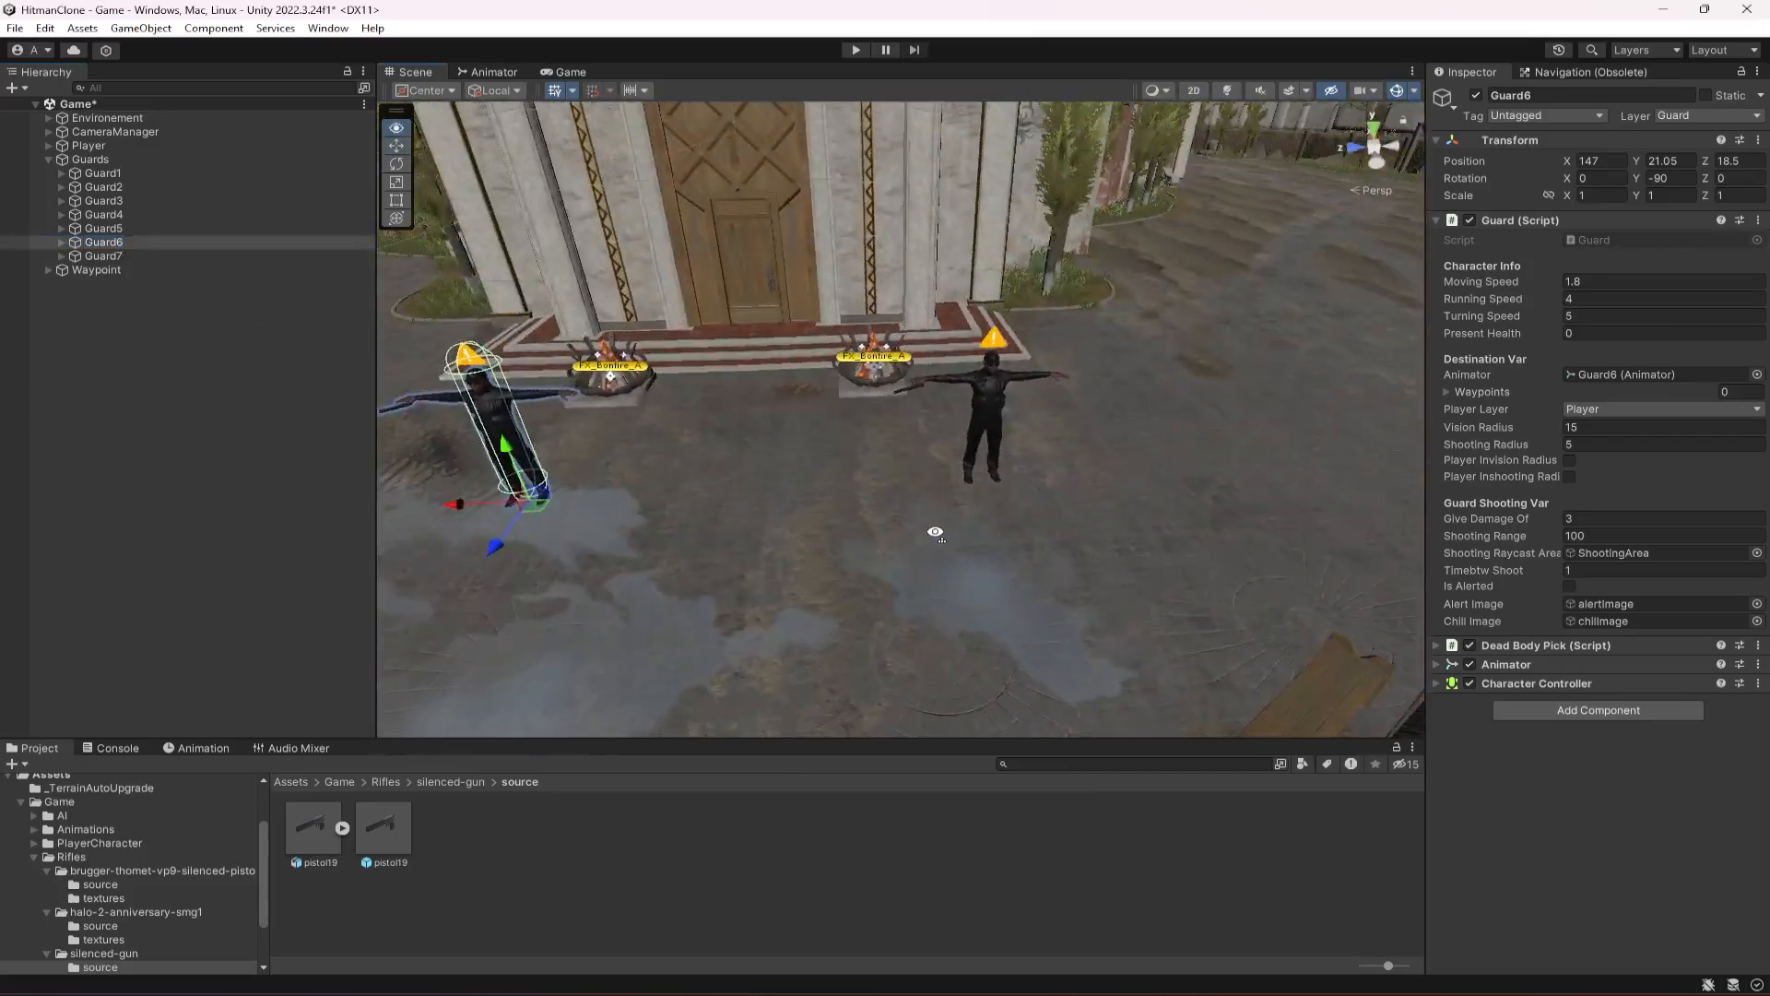
left_click(129, 255, "ctrl")
left_click_drag(756, 466, 760, 465)
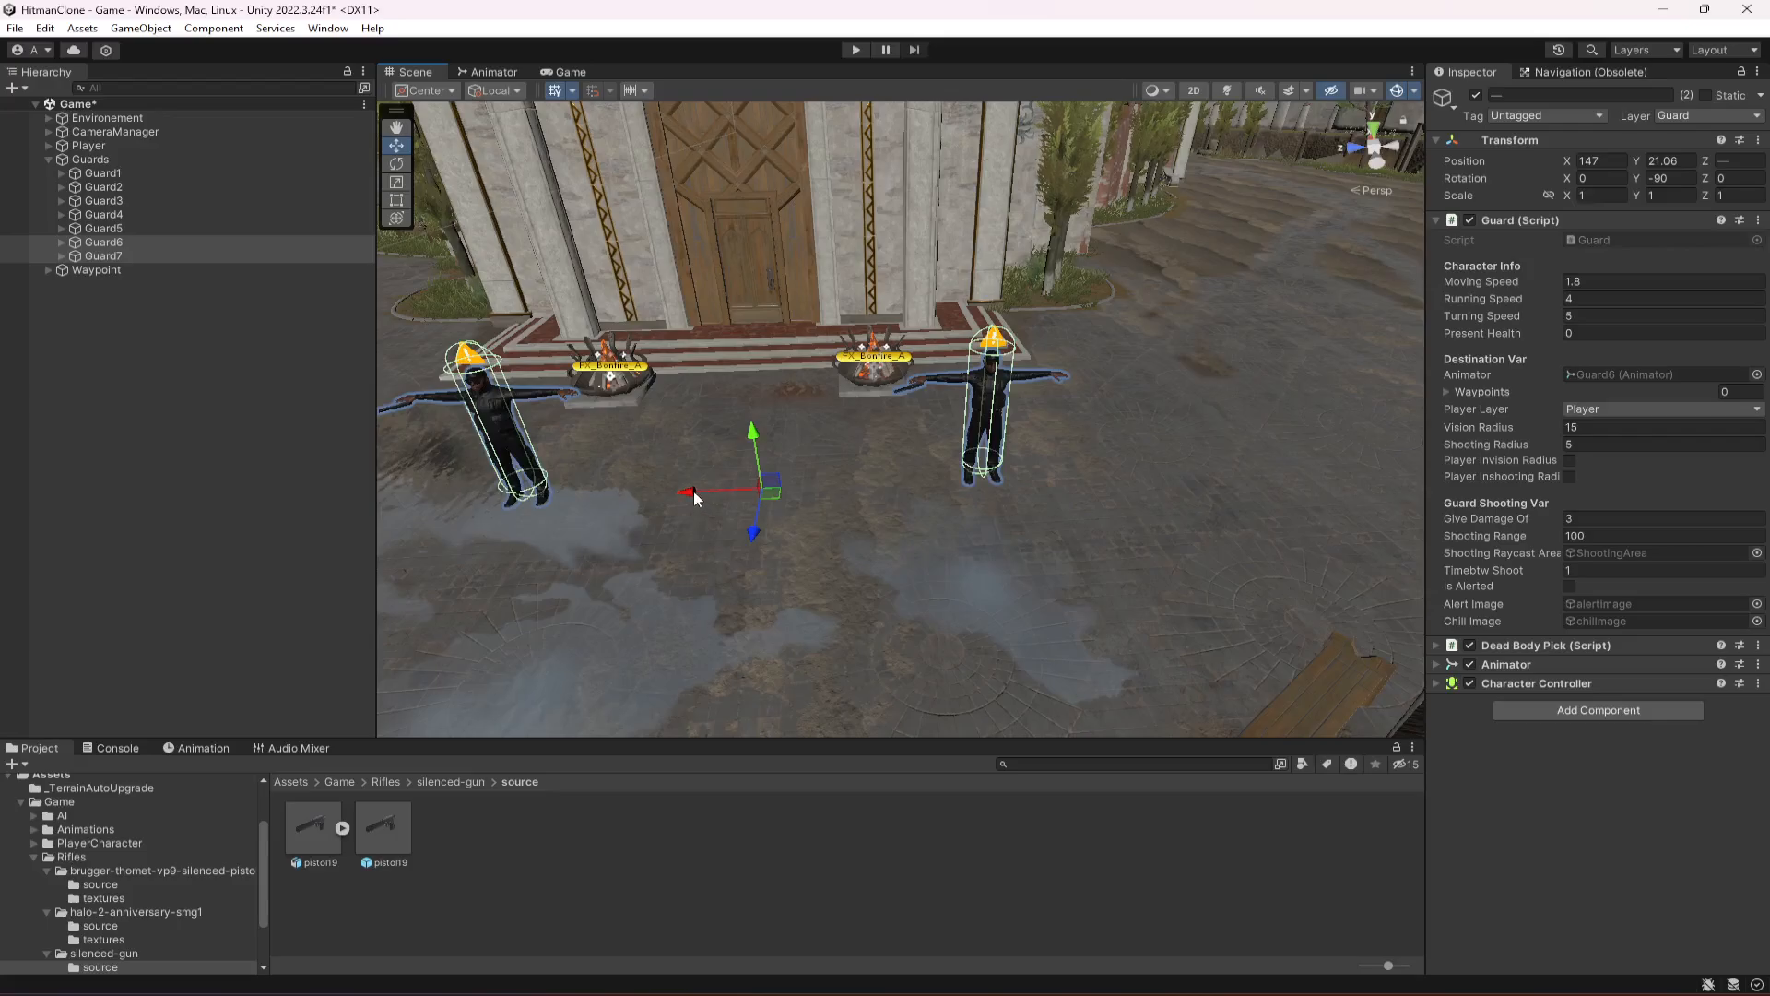
Move Guard6 closer to its bonfire at the cathedral entrance, to about X 147.92, Z 18.43.
right_click_drag(639, 498, 433, 352)
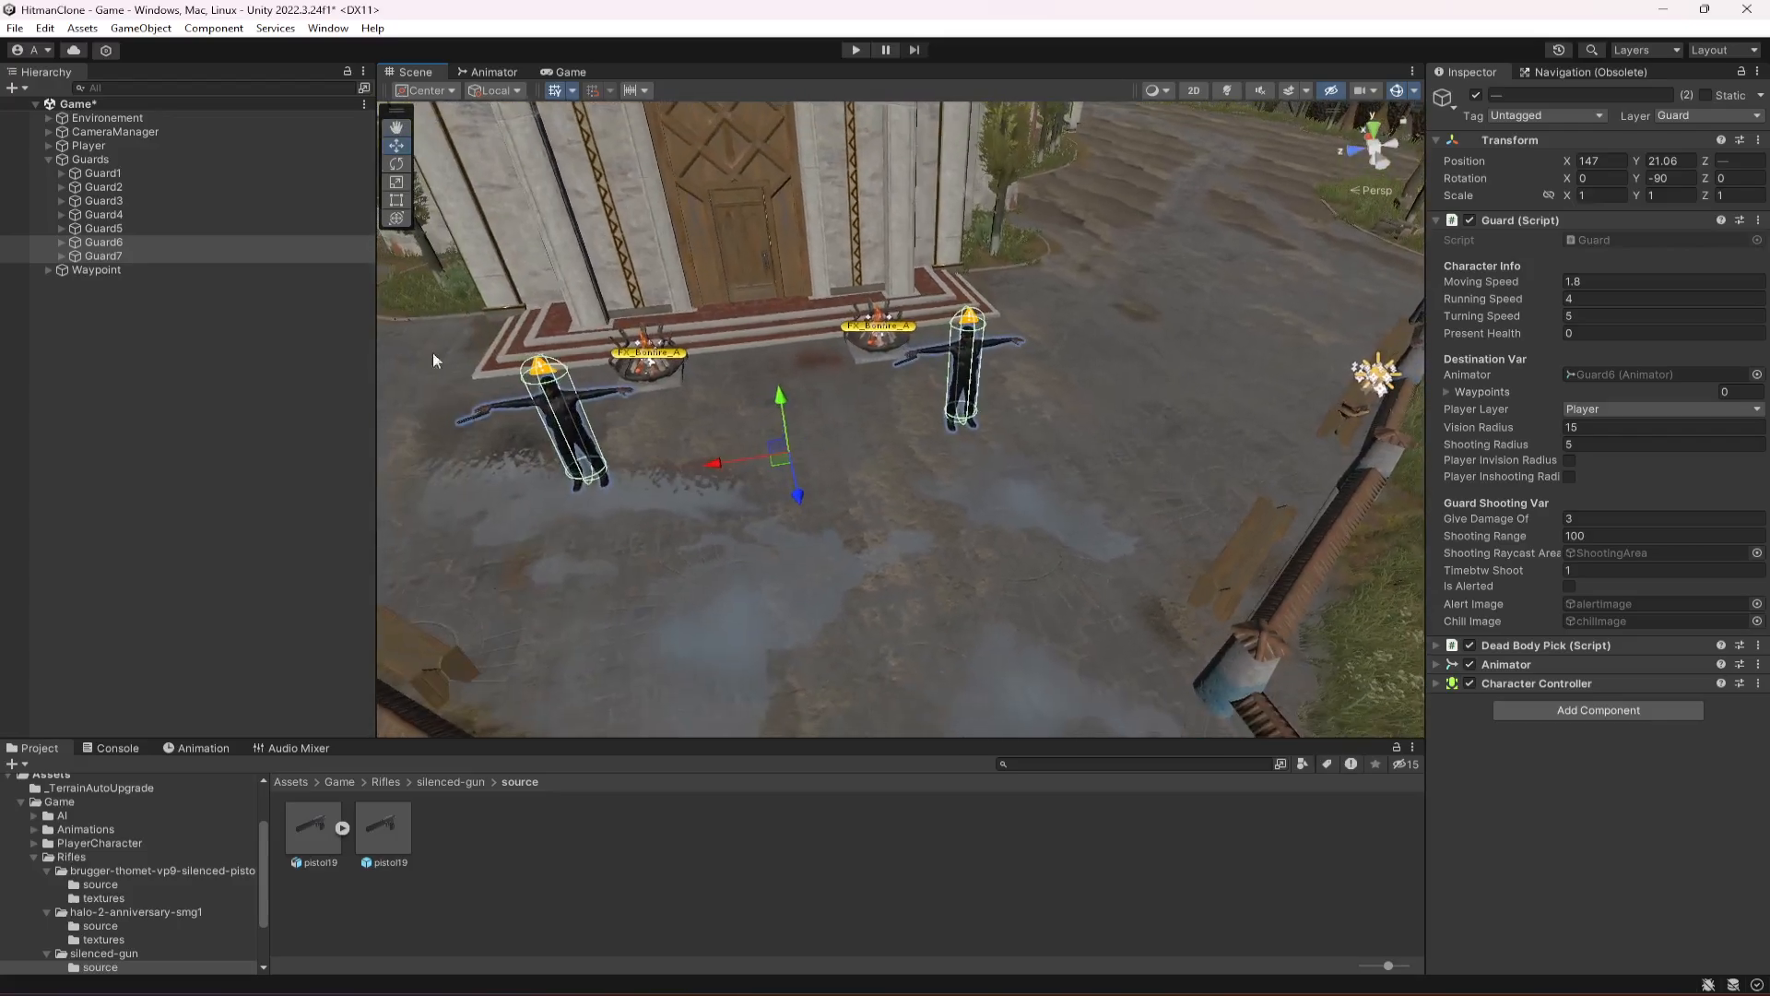
left_click(138, 240)
left_click_drag(579, 531, 577, 485)
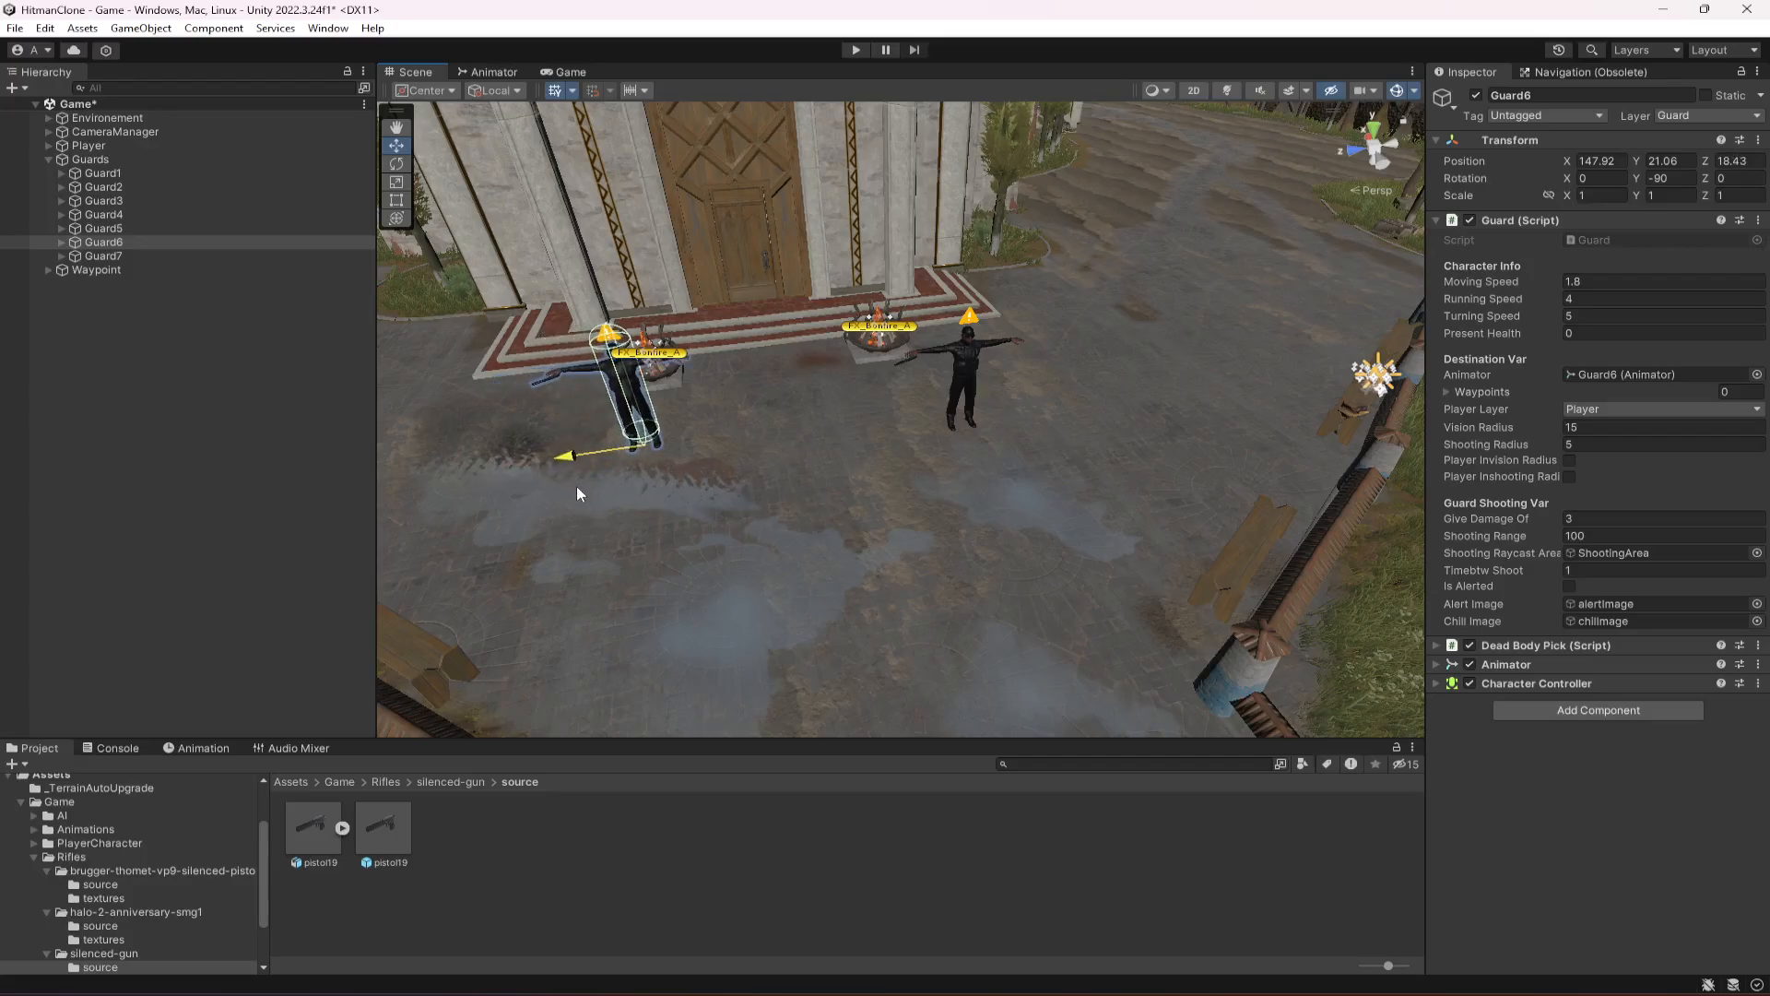
Move Guard7 beside the other entrance bonfire, to about X 147.7, Z 13.59, and save the scene with the Guards group collapsed.
left_click(106, 255)
left_click_drag(890, 434, 832, 416)
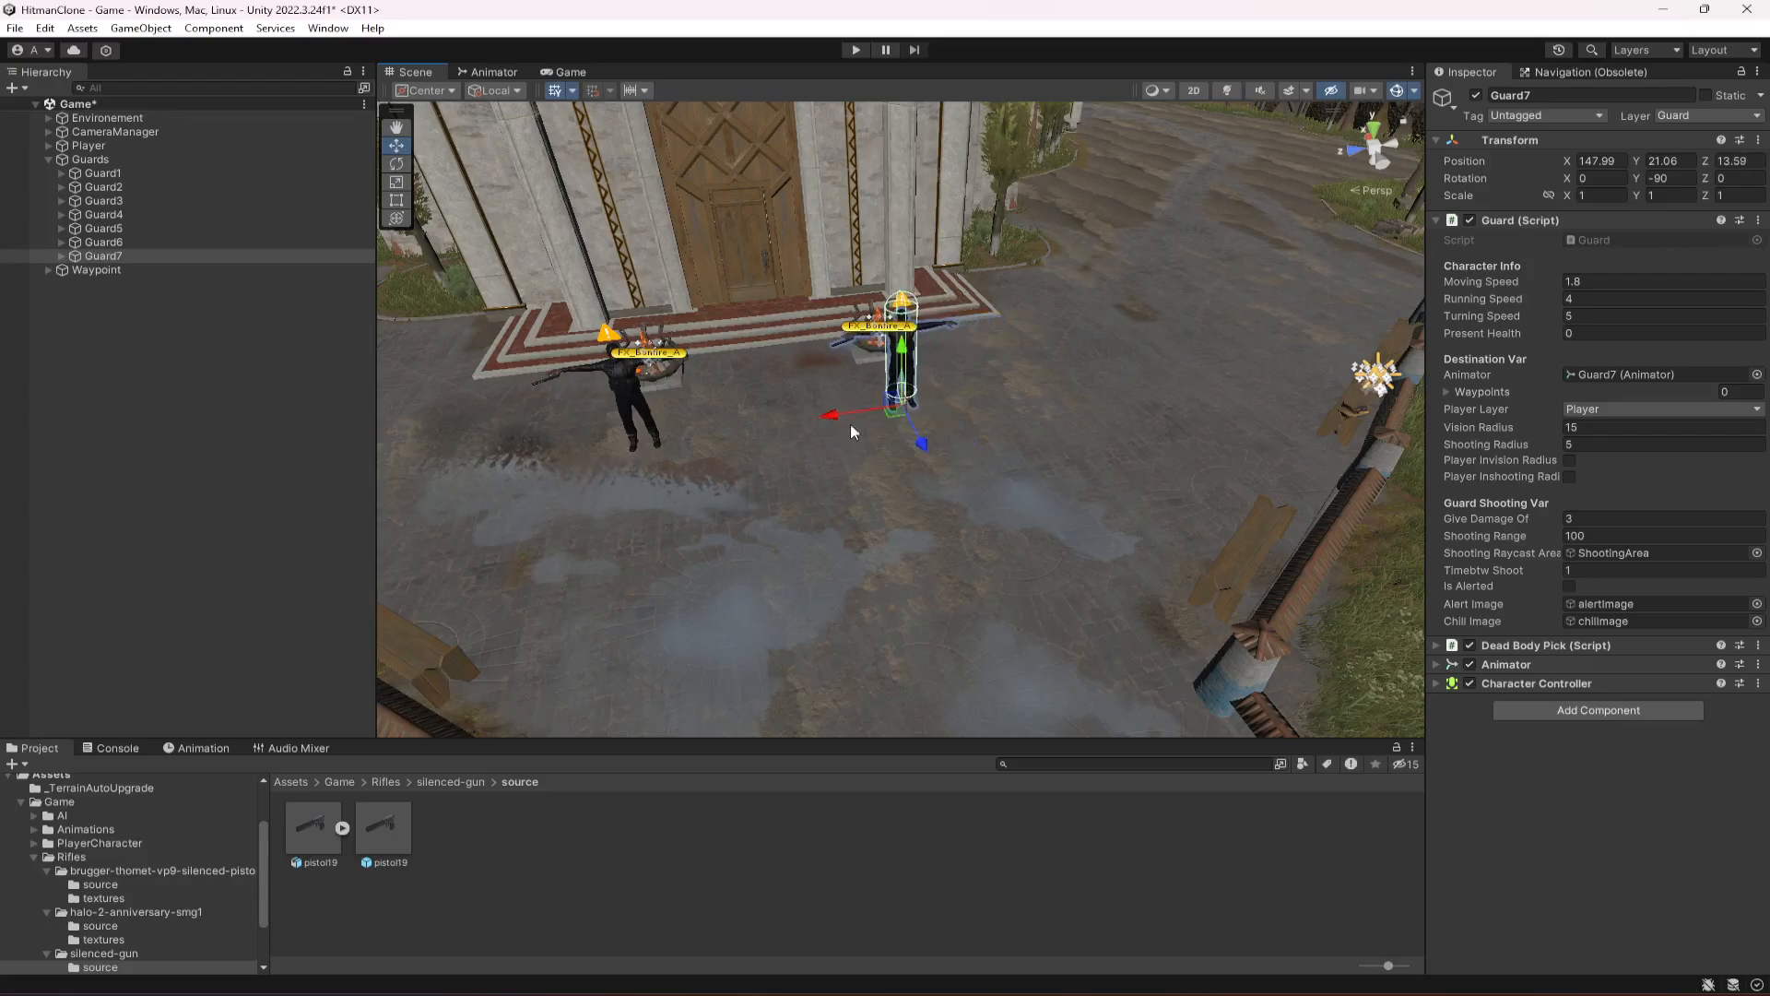
left_click_drag(923, 453, 929, 461)
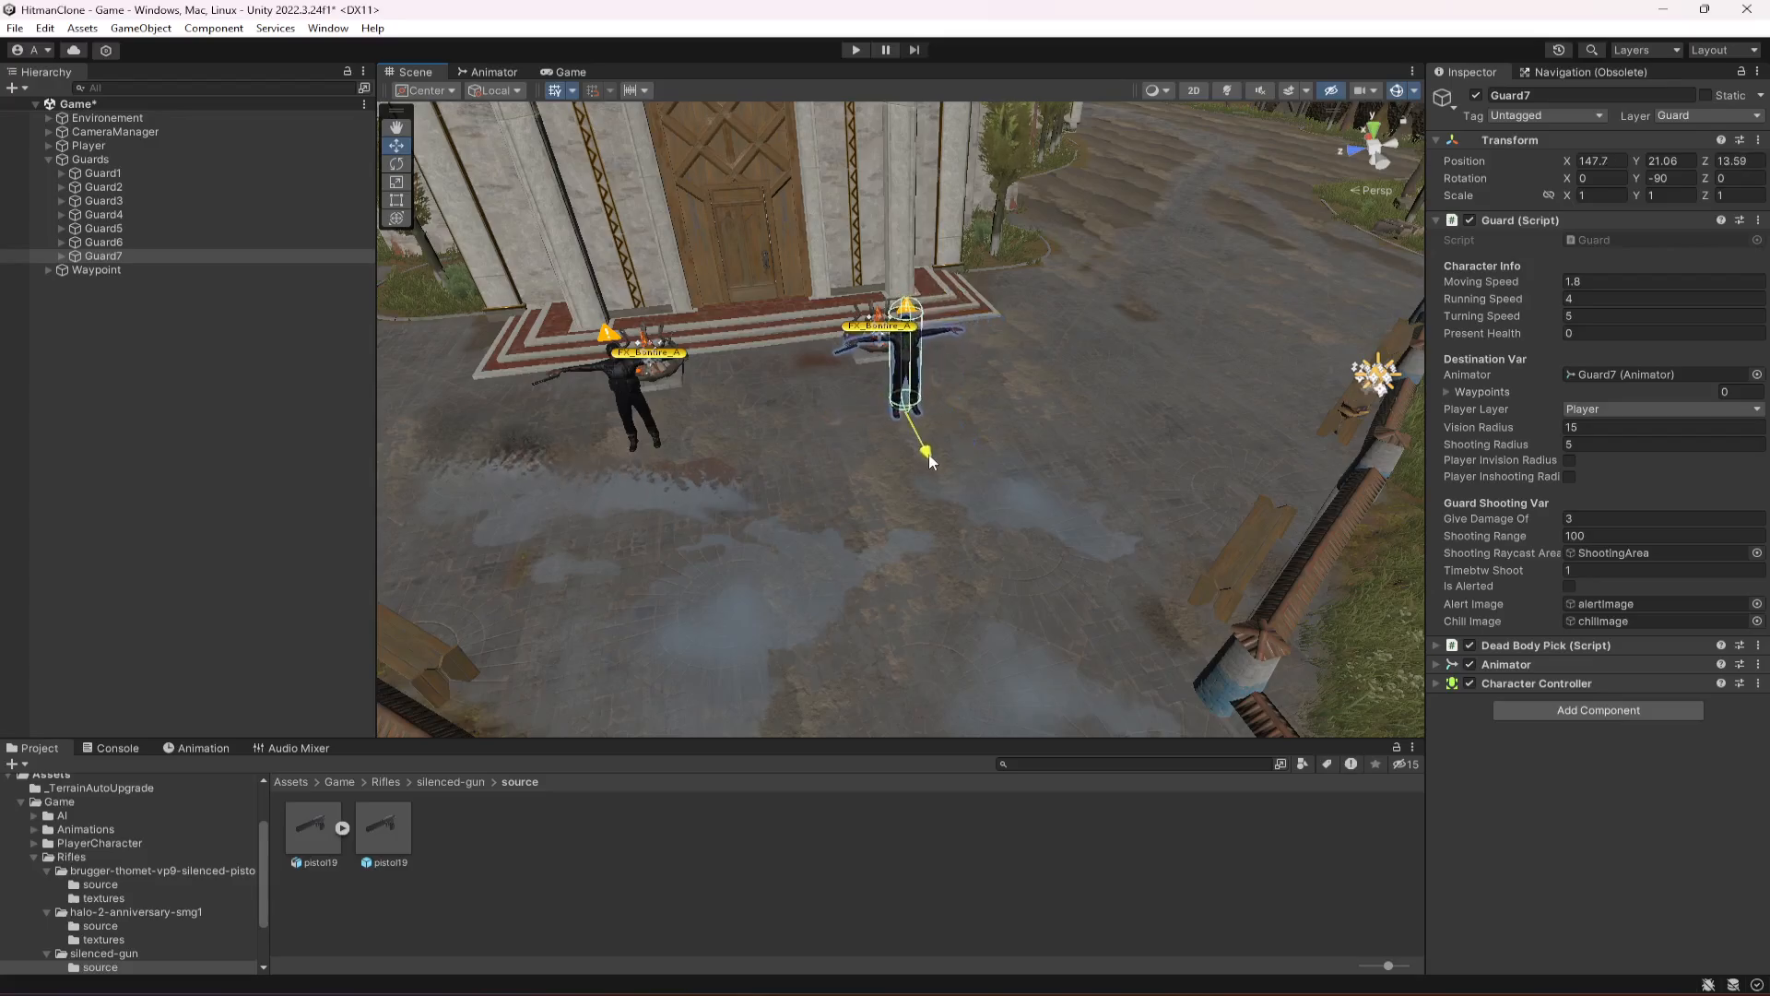
left_click(161, 378)
left_click(48, 160)
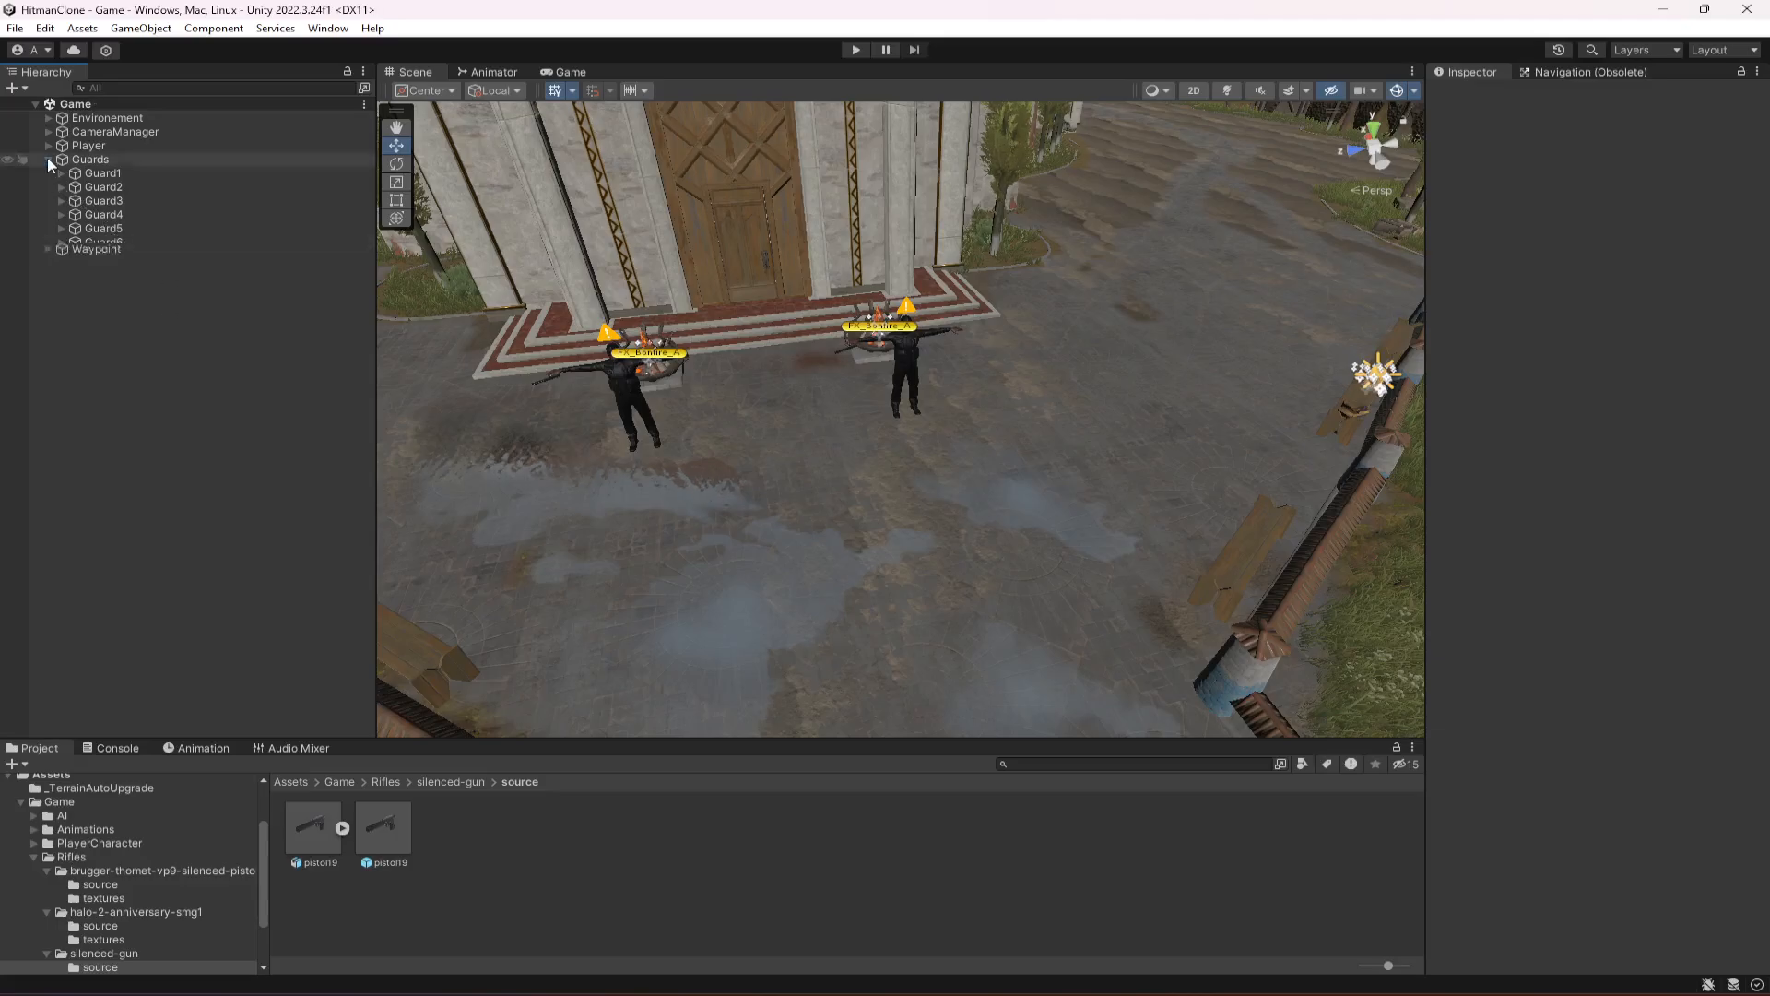
Run the game and inspect the stationary guards at the cathedral entrance and the gate ramp in the scene view.
left_click(855, 50)
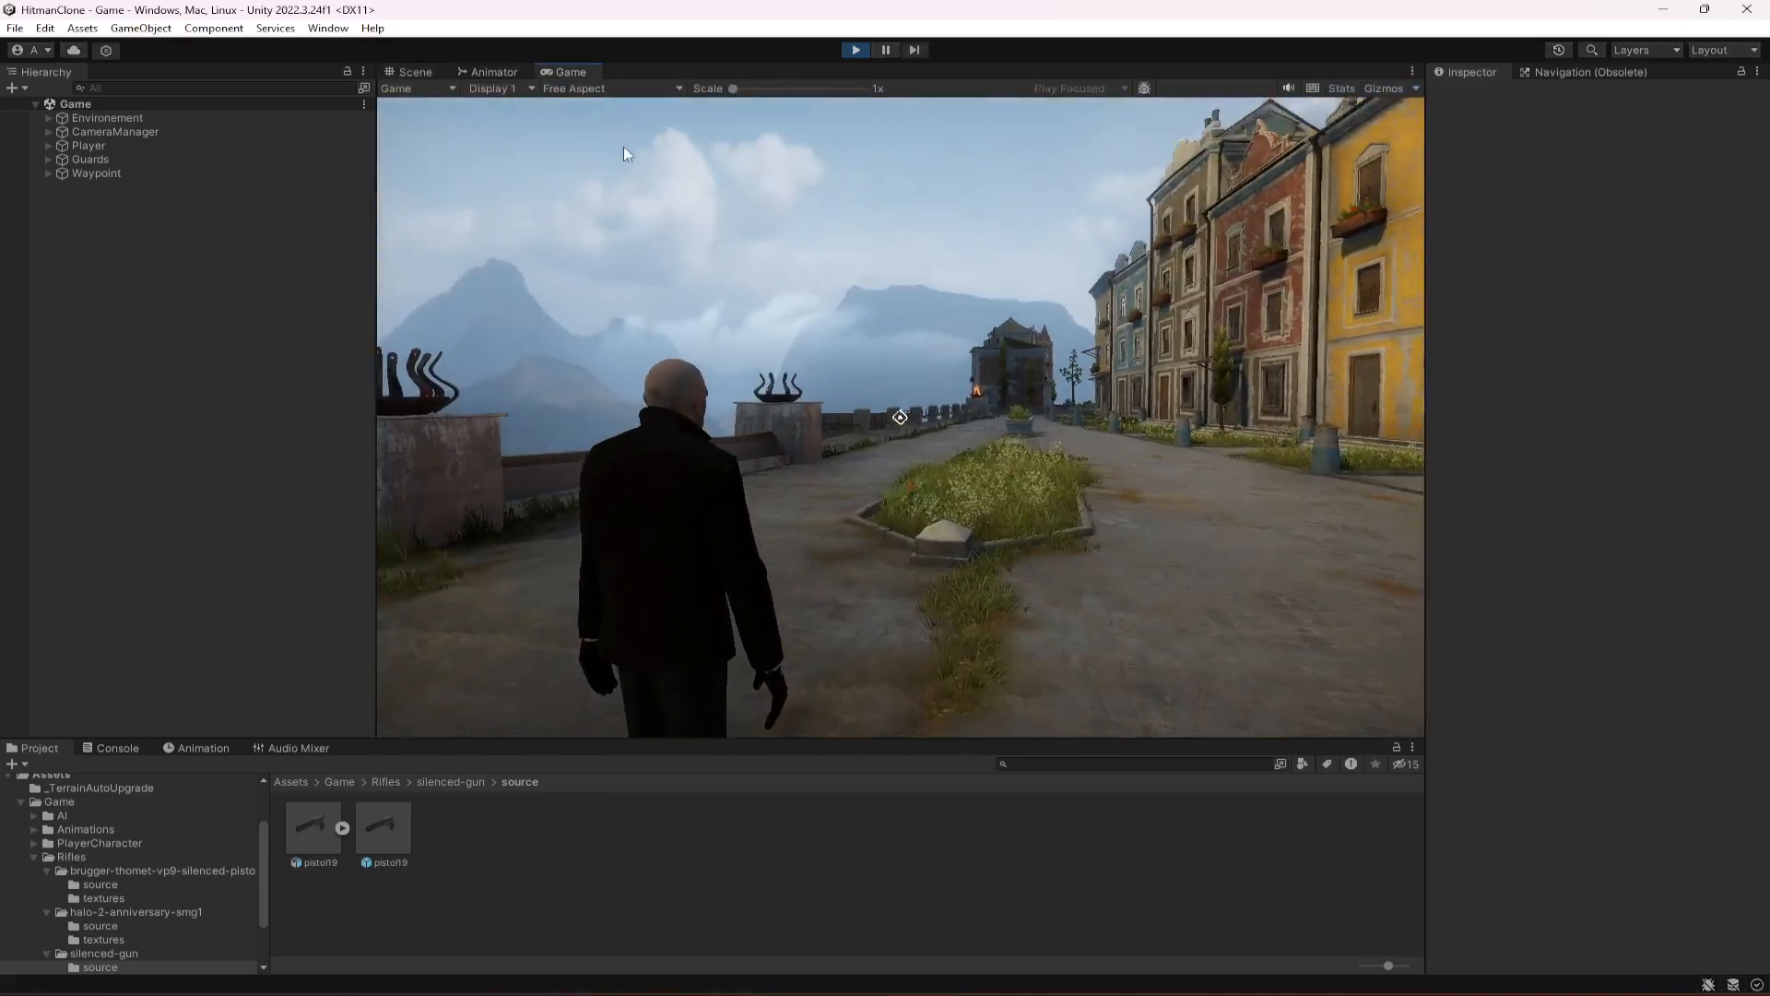
left_click(437, 72)
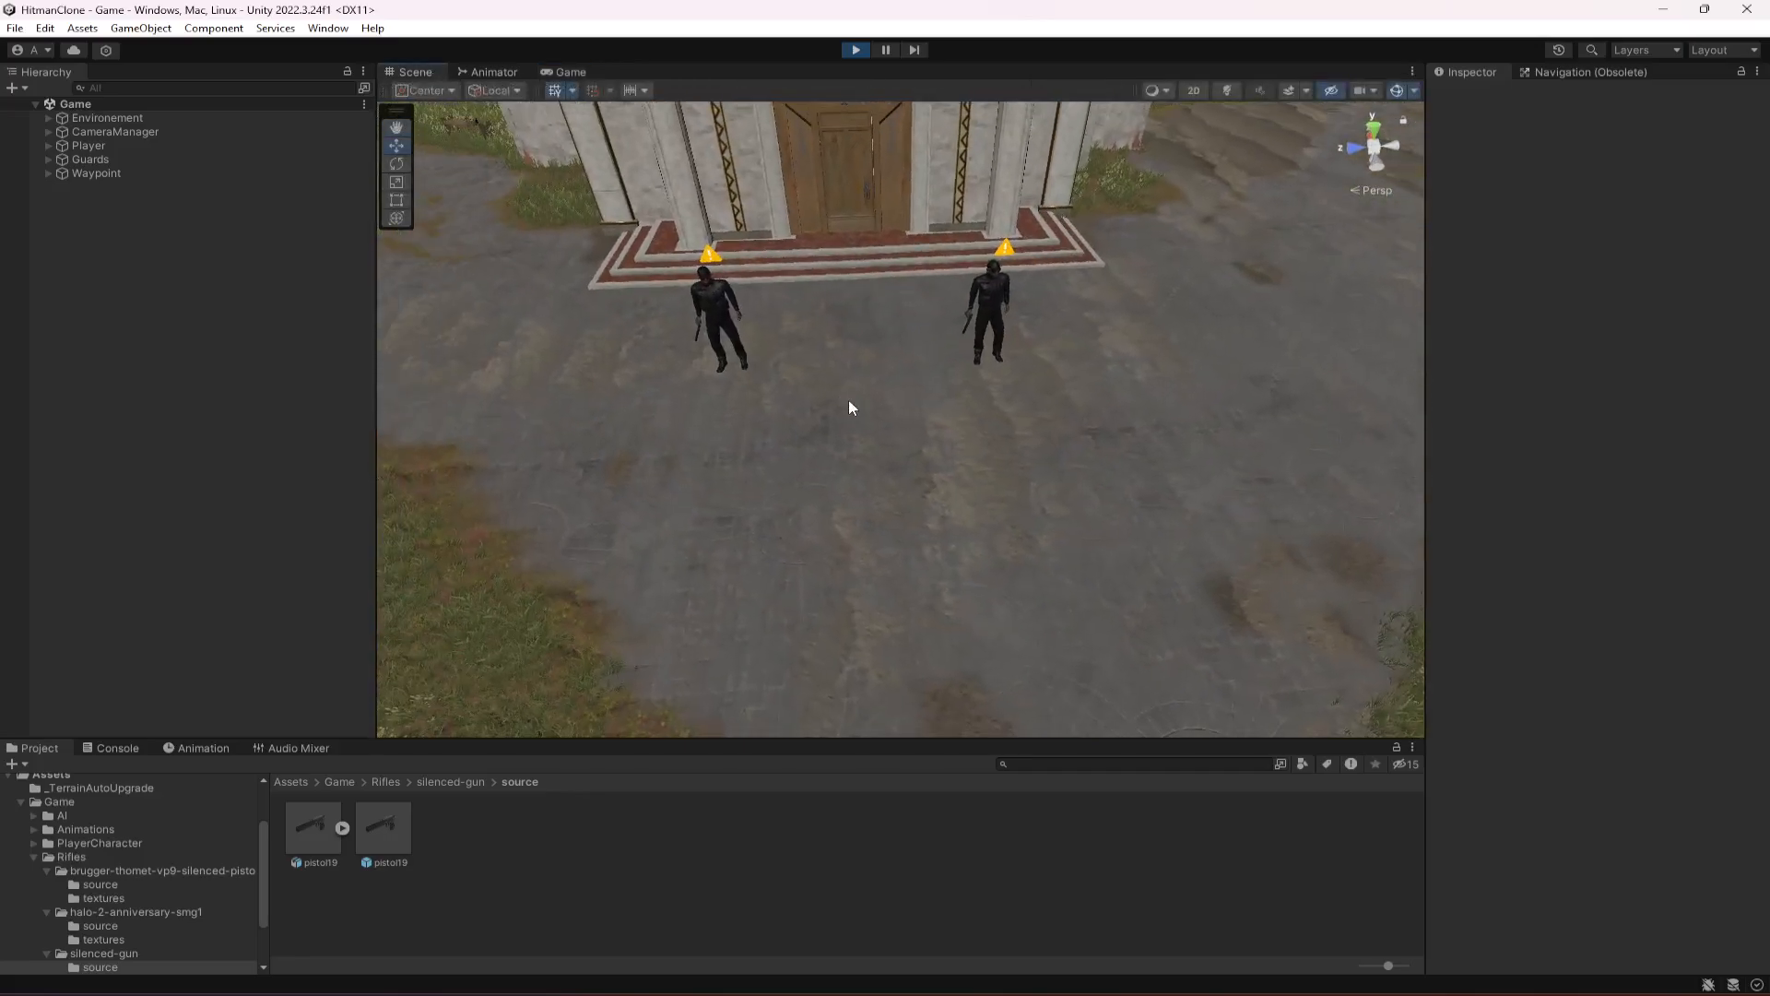
scroll(877, 417, "down", 12)
right_click_drag(803, 451, 1304, 389)
scroll(1170, 351, "up", 10)
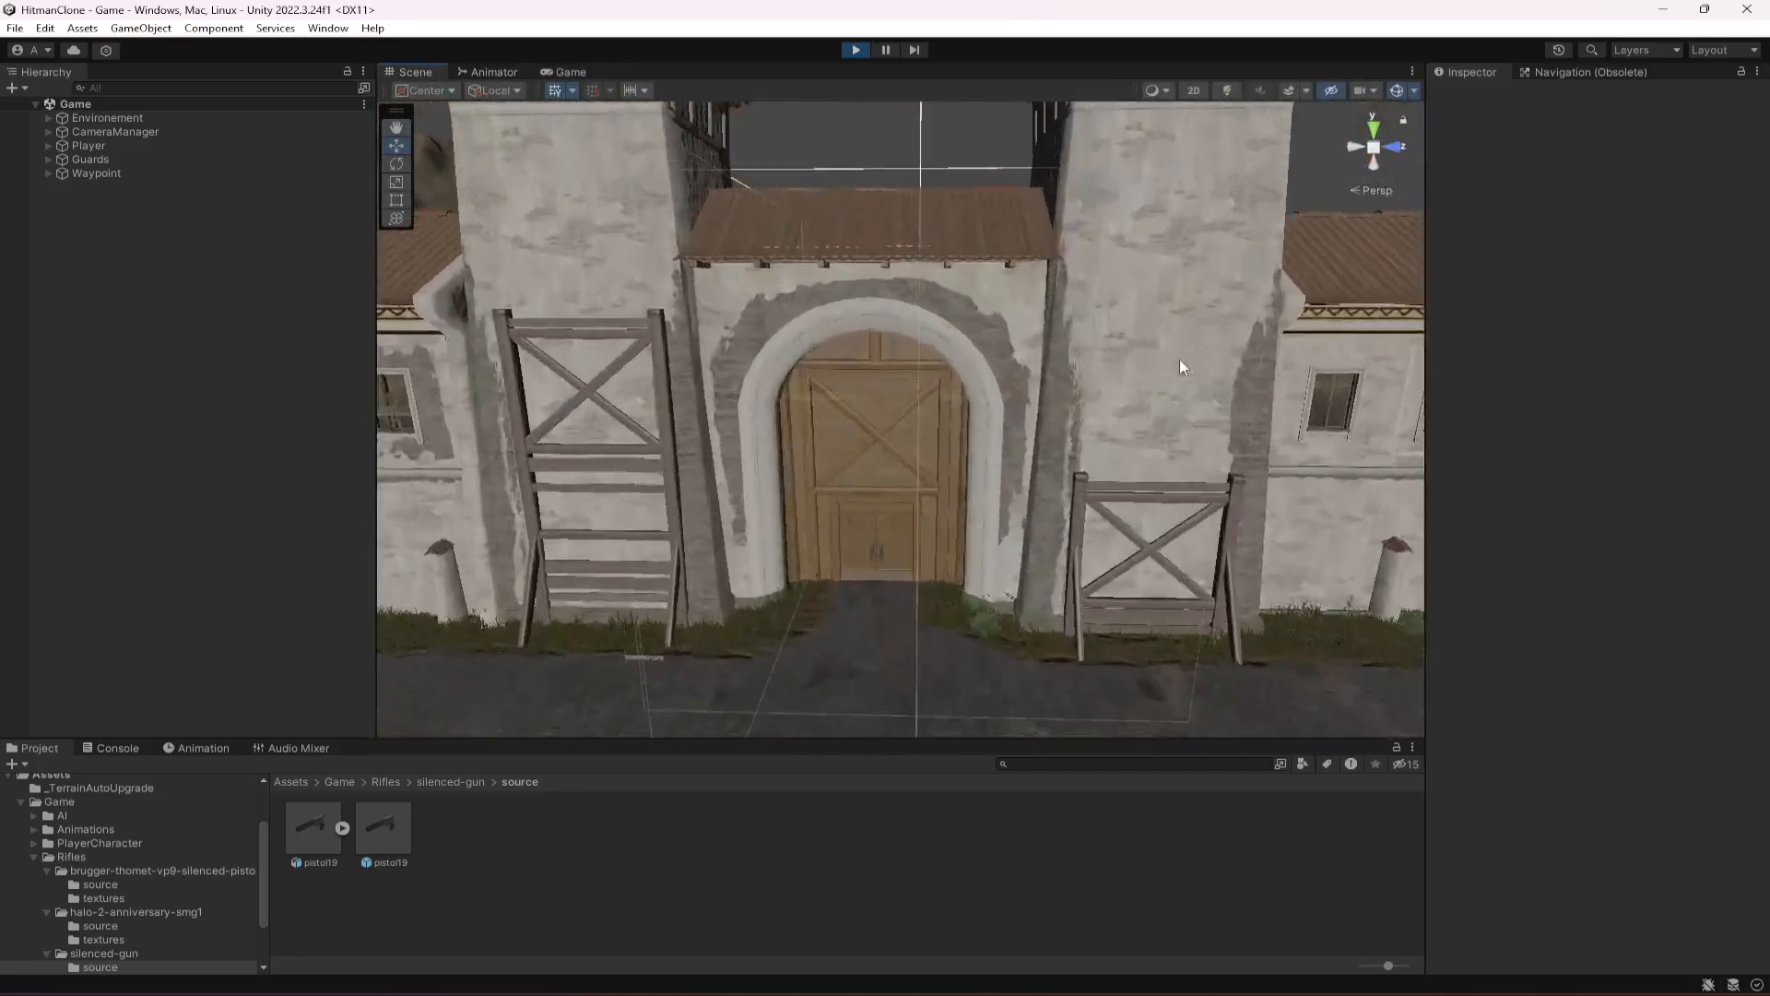
scroll(1180, 360, "up", 8)
right_click_drag(1178, 407, 952, 474)
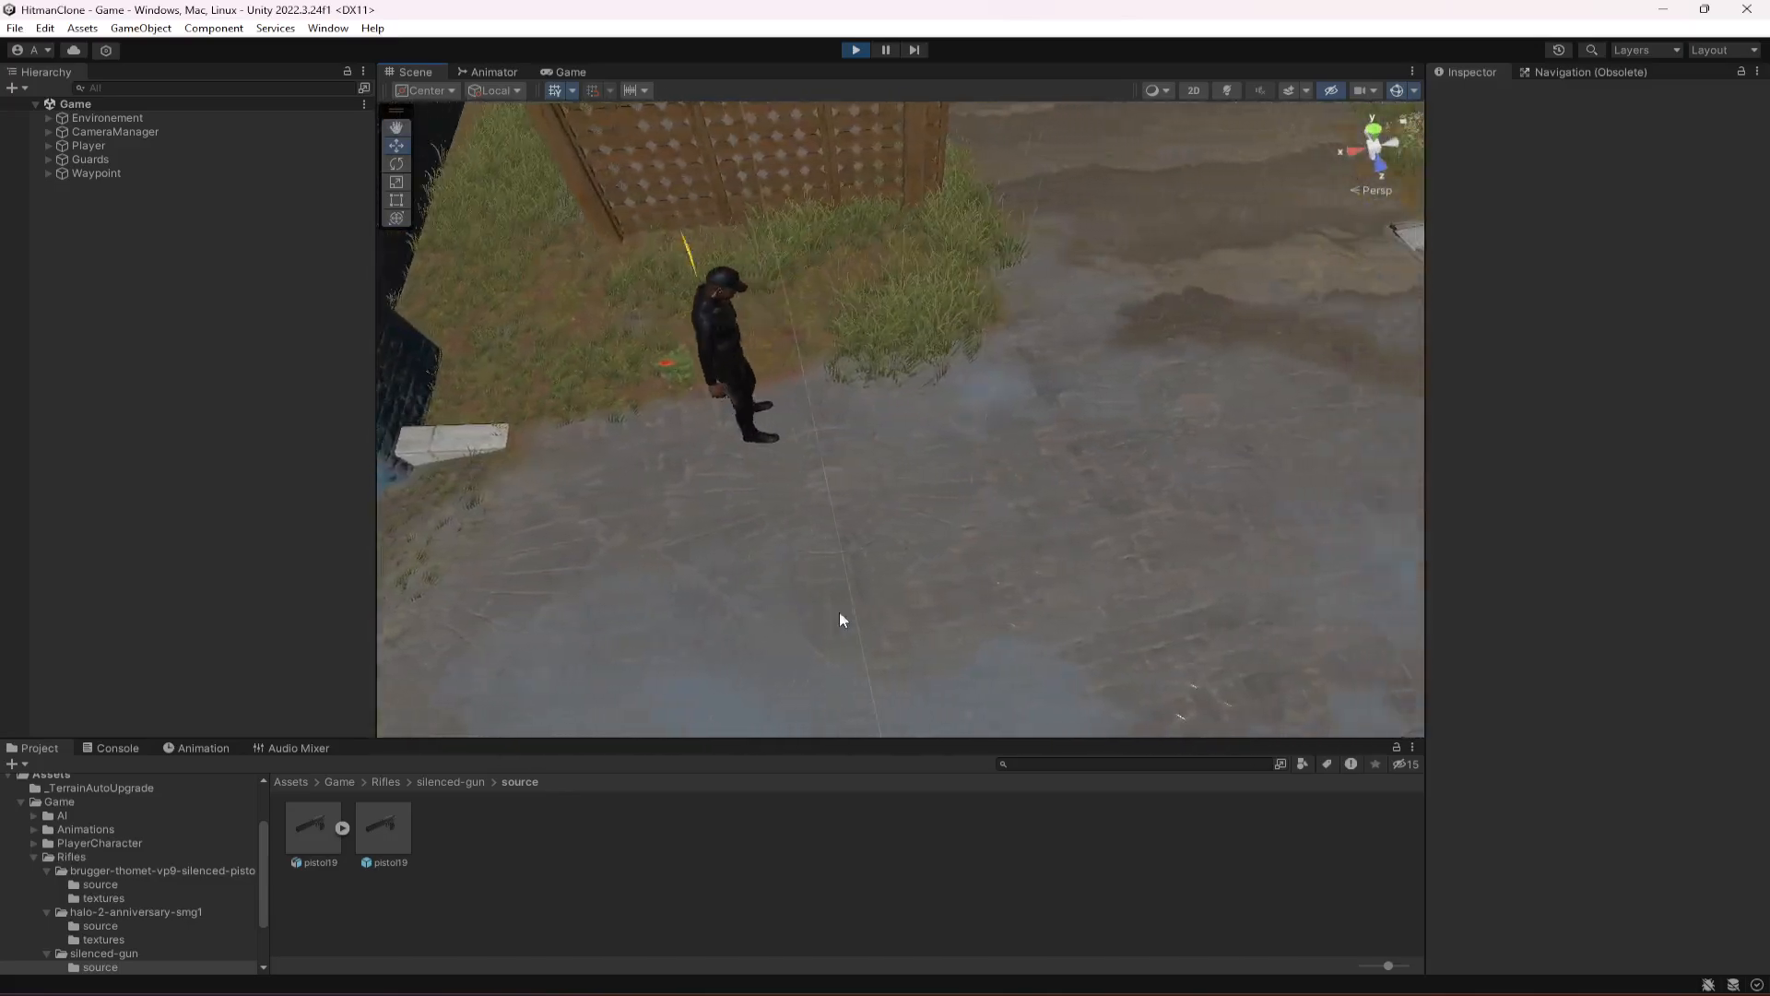
Check the patrolling guards in the lower streets of the running level and stop the game.
scroll(623, 456, "down", 5)
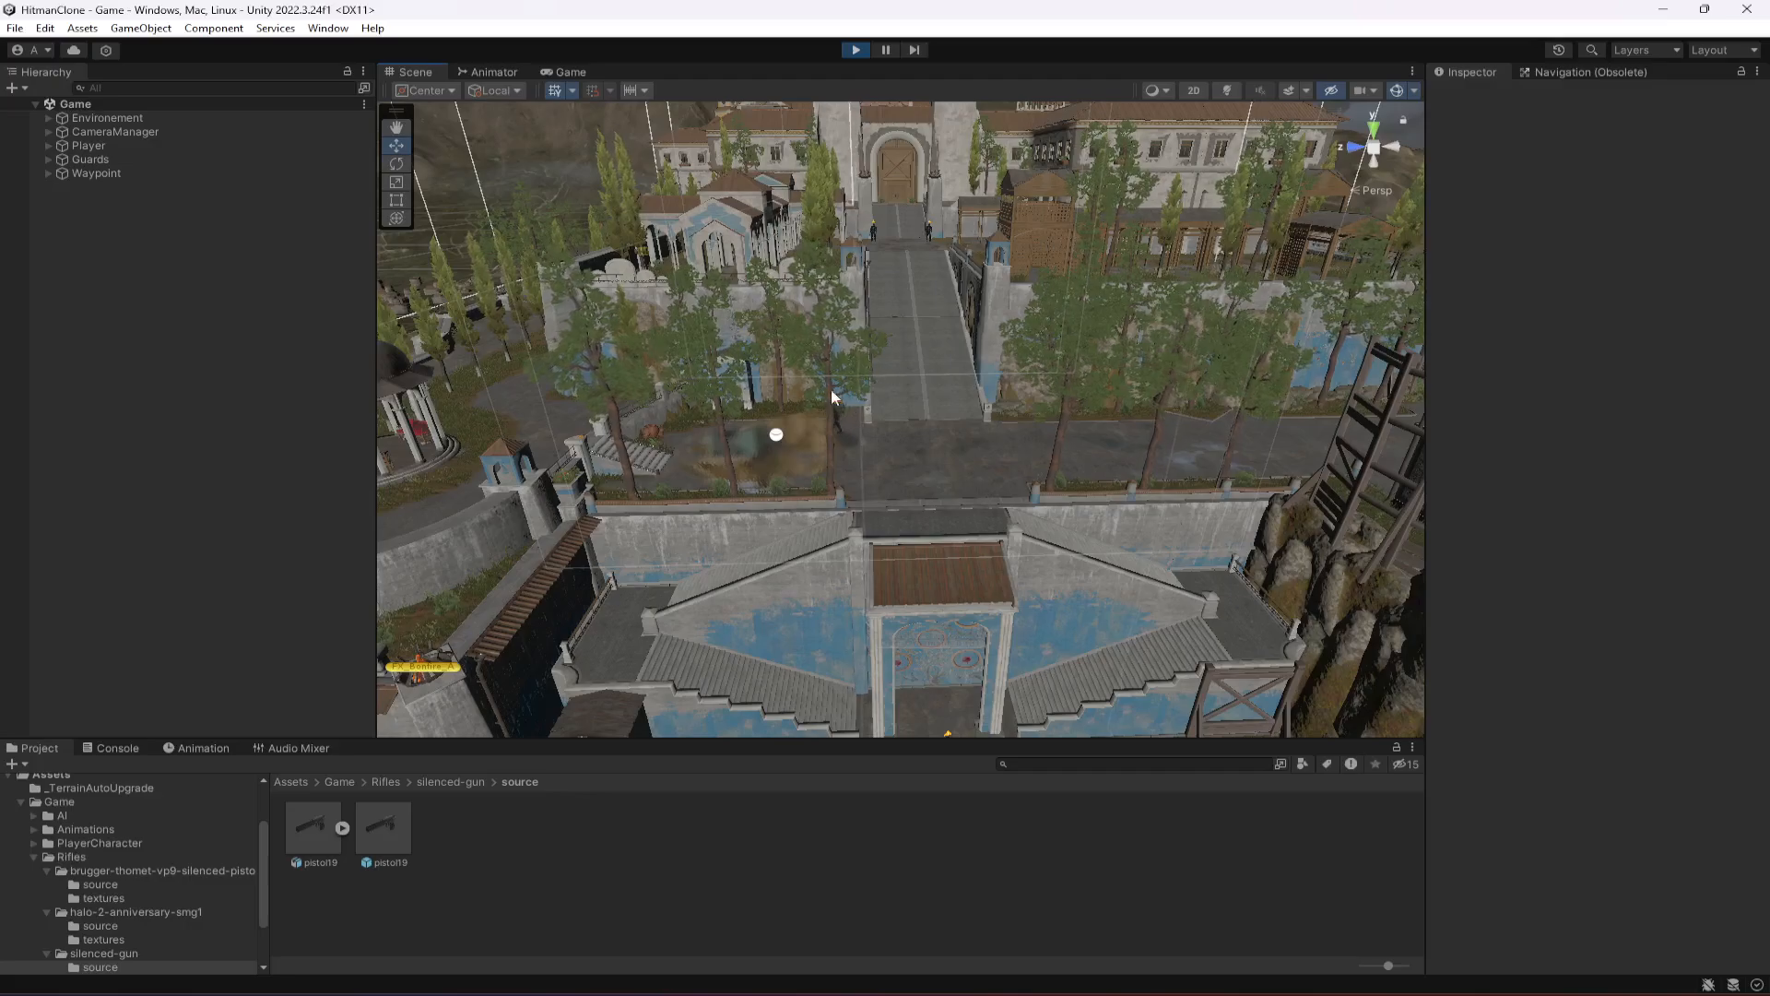
right_click_drag(832, 389, 1107, 526)
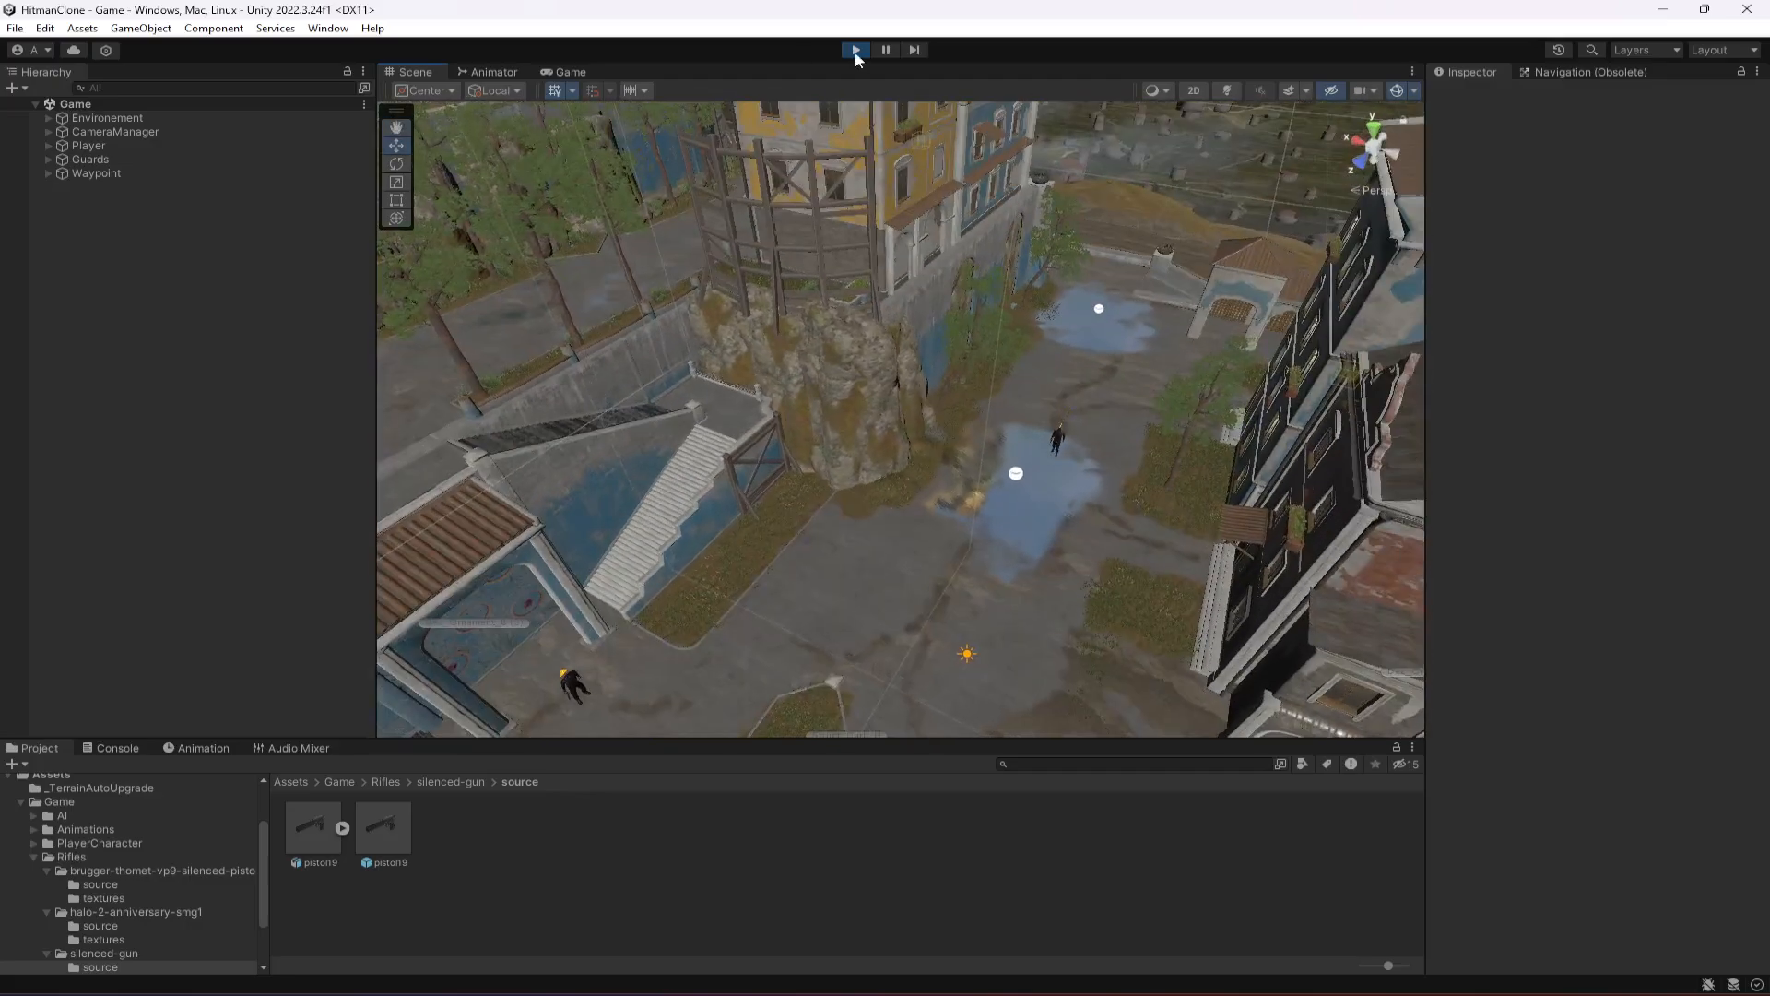
left_click(855, 50)
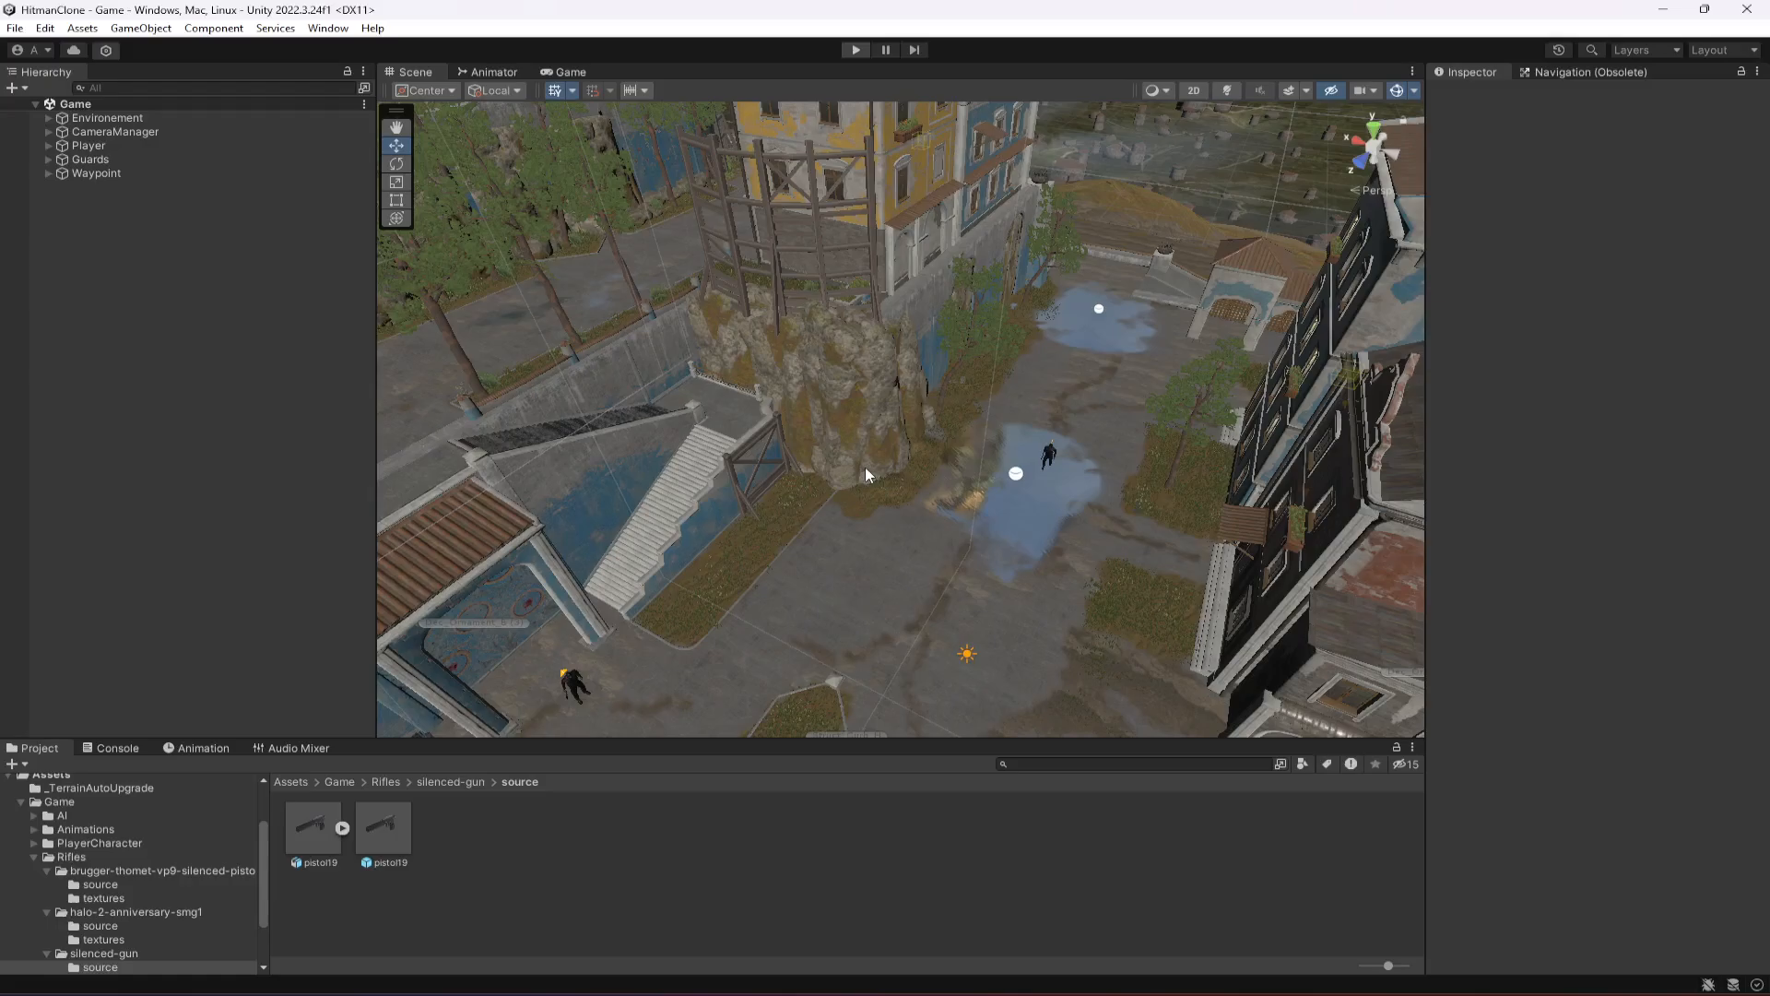